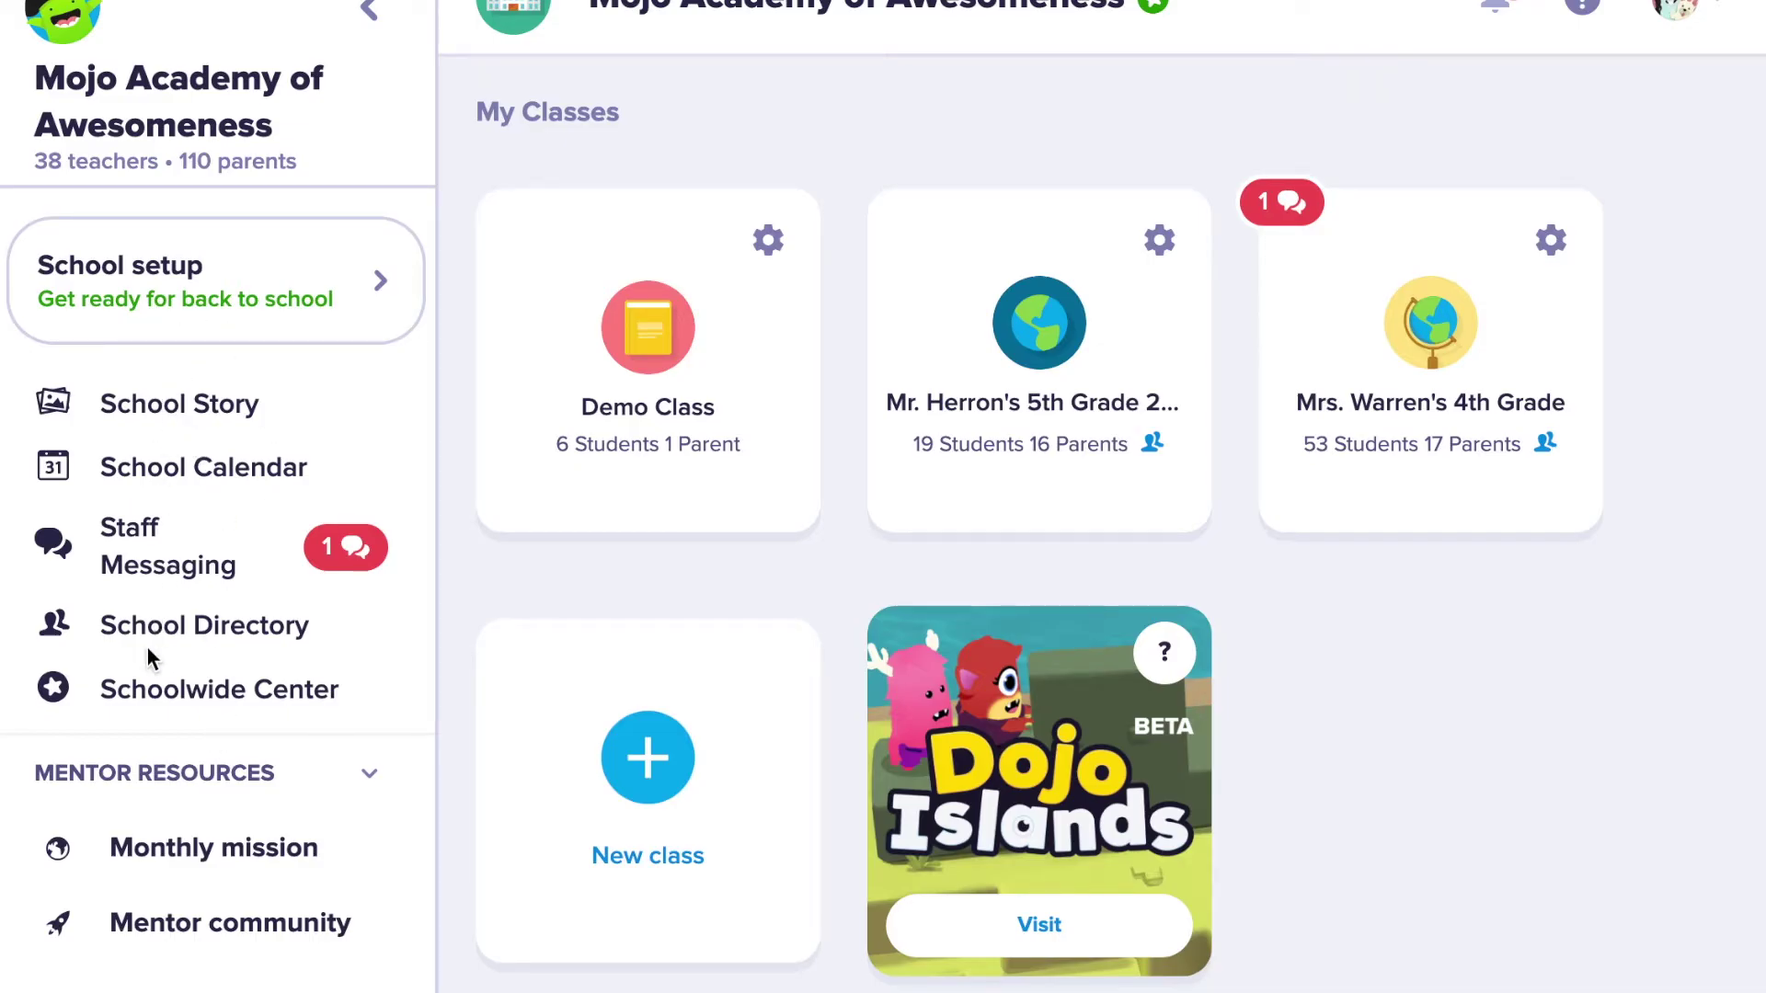
Scroll the class sidebar and expand Archived Classes to reach the Homeroom '23-24 class.
scroll(147, 692, "down", 5)
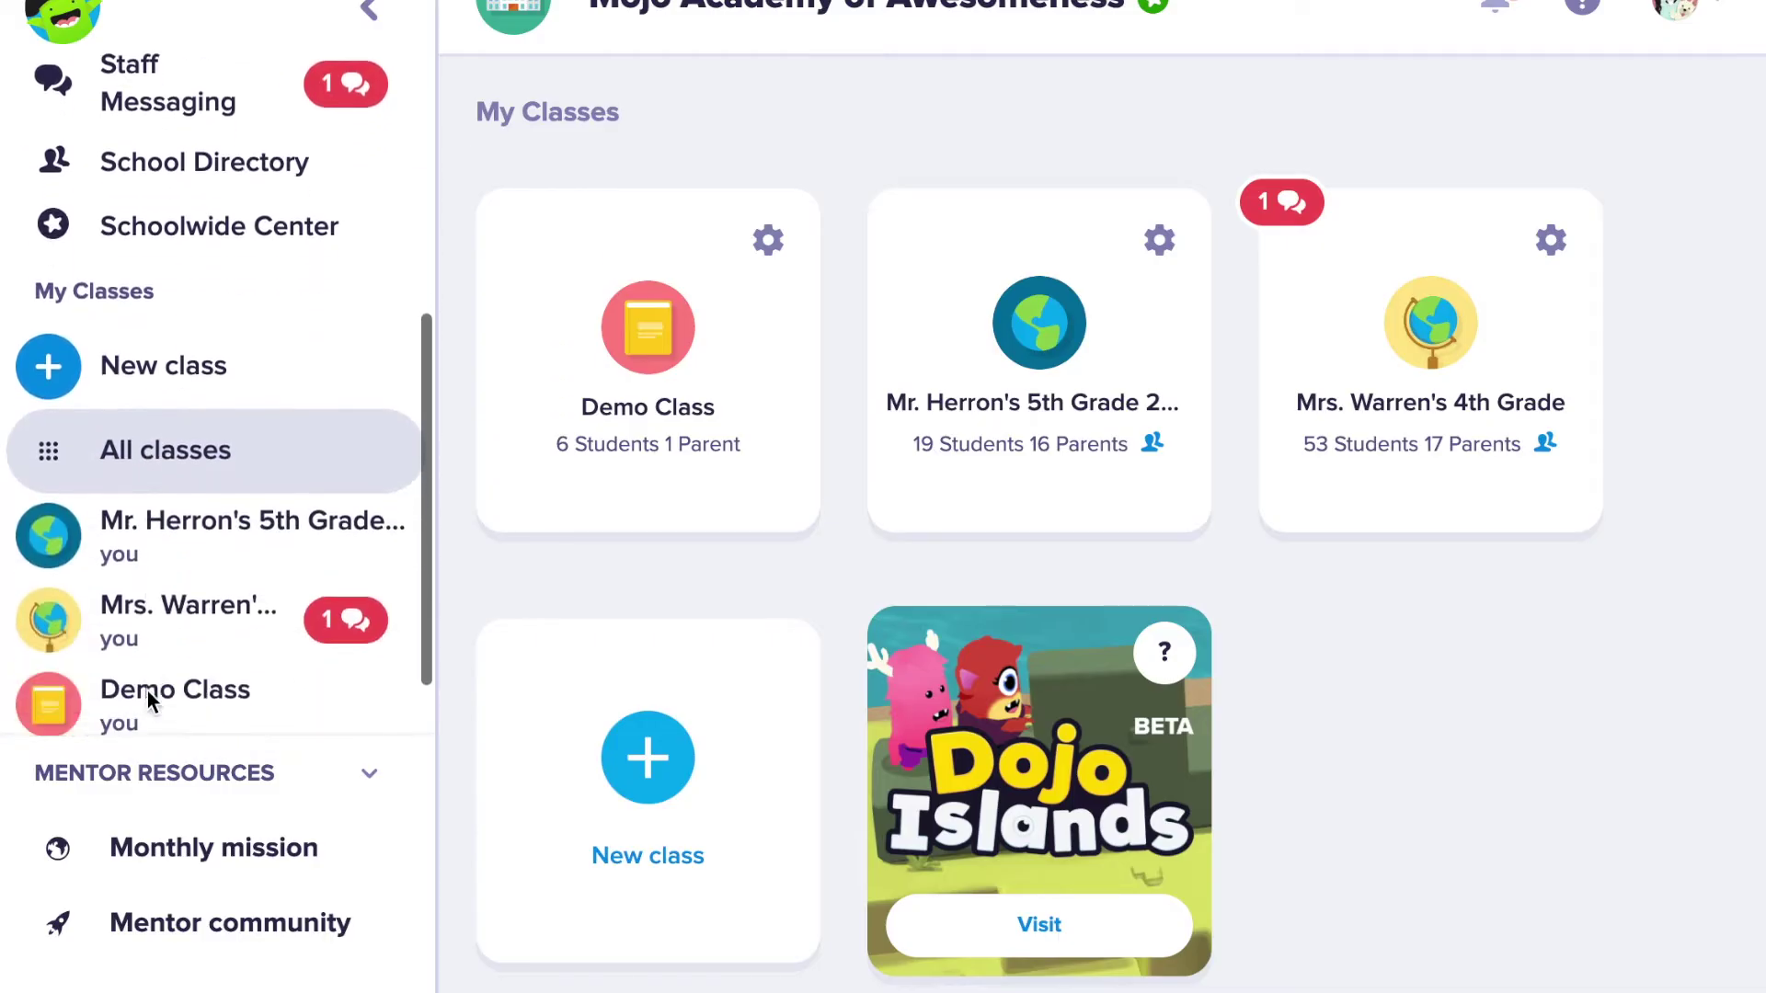
scroll(147, 691, "down", 1)
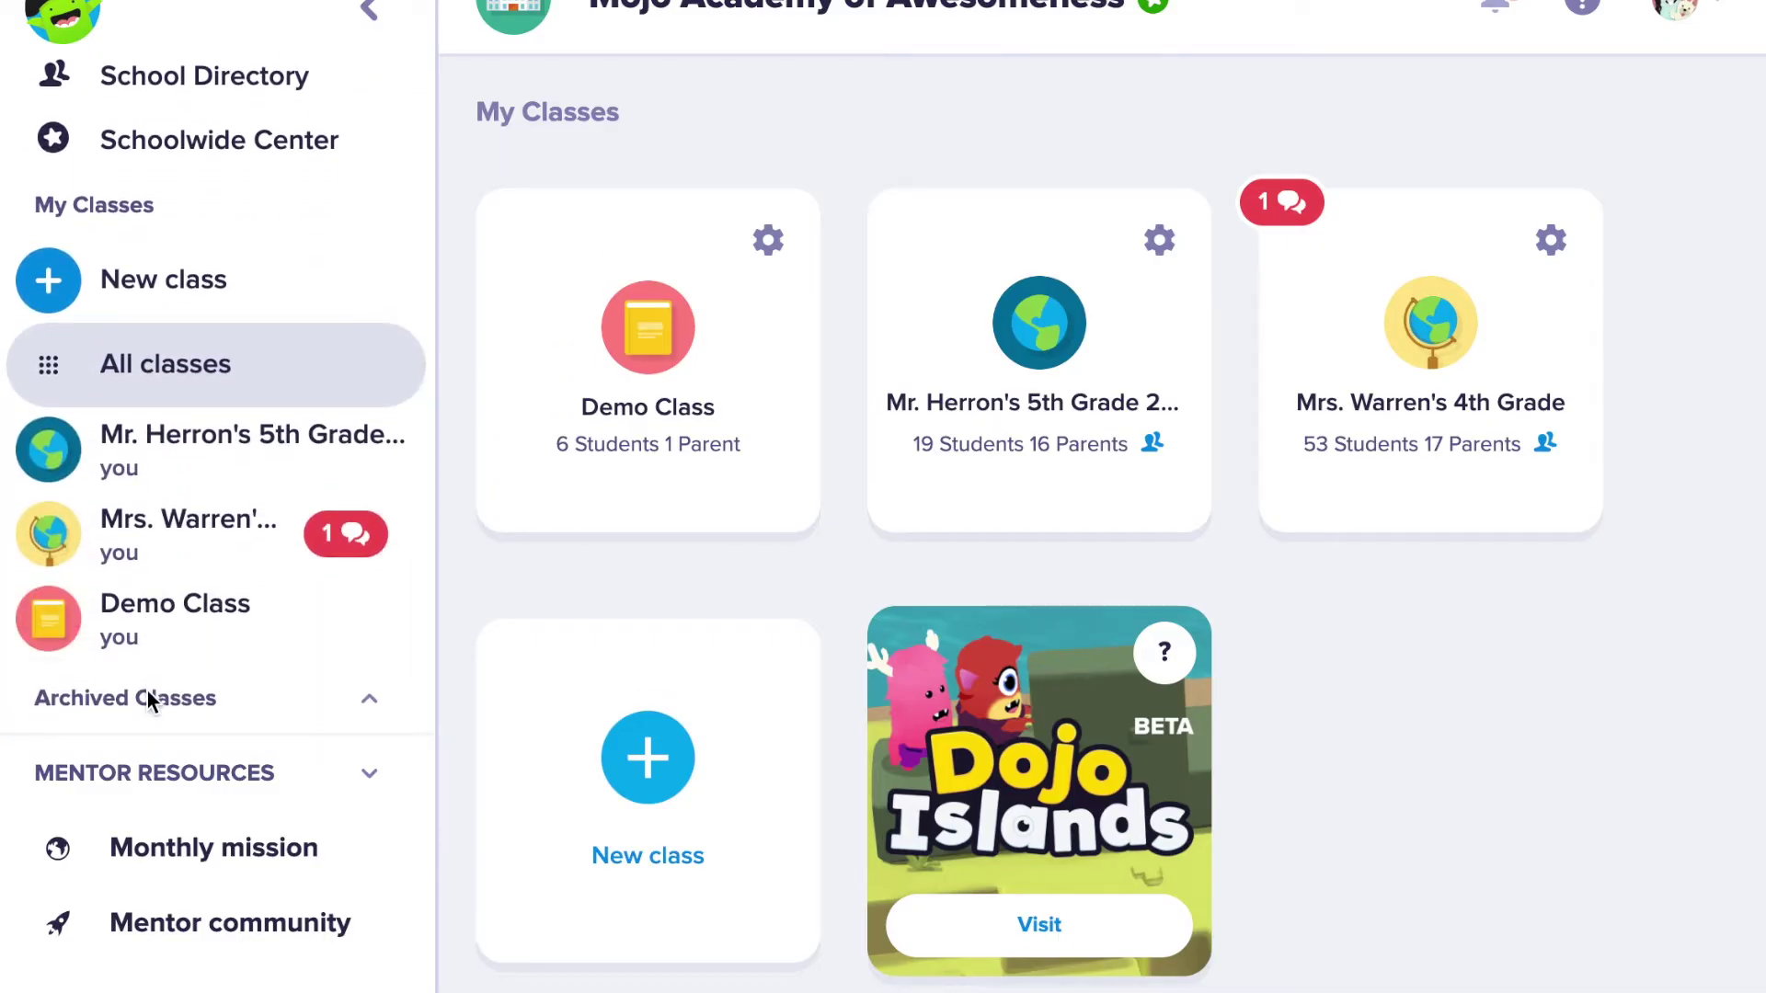
left_click(147, 697)
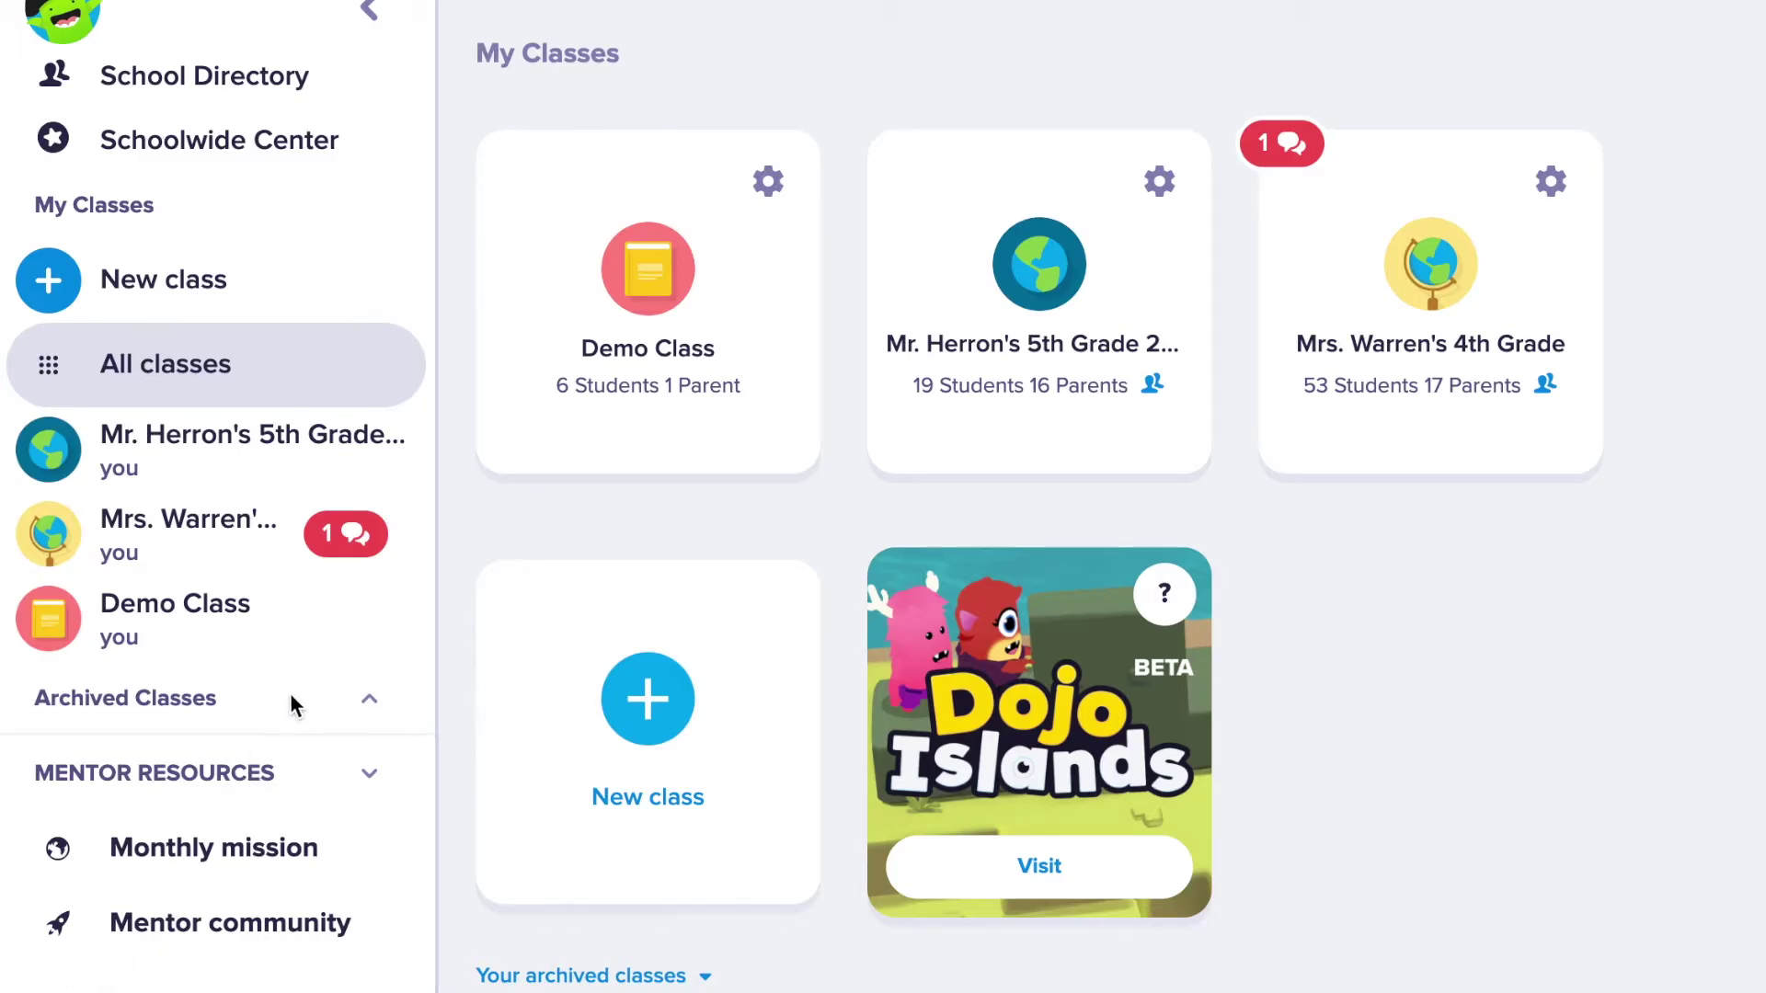
scroll(599, 662, "up", 1)
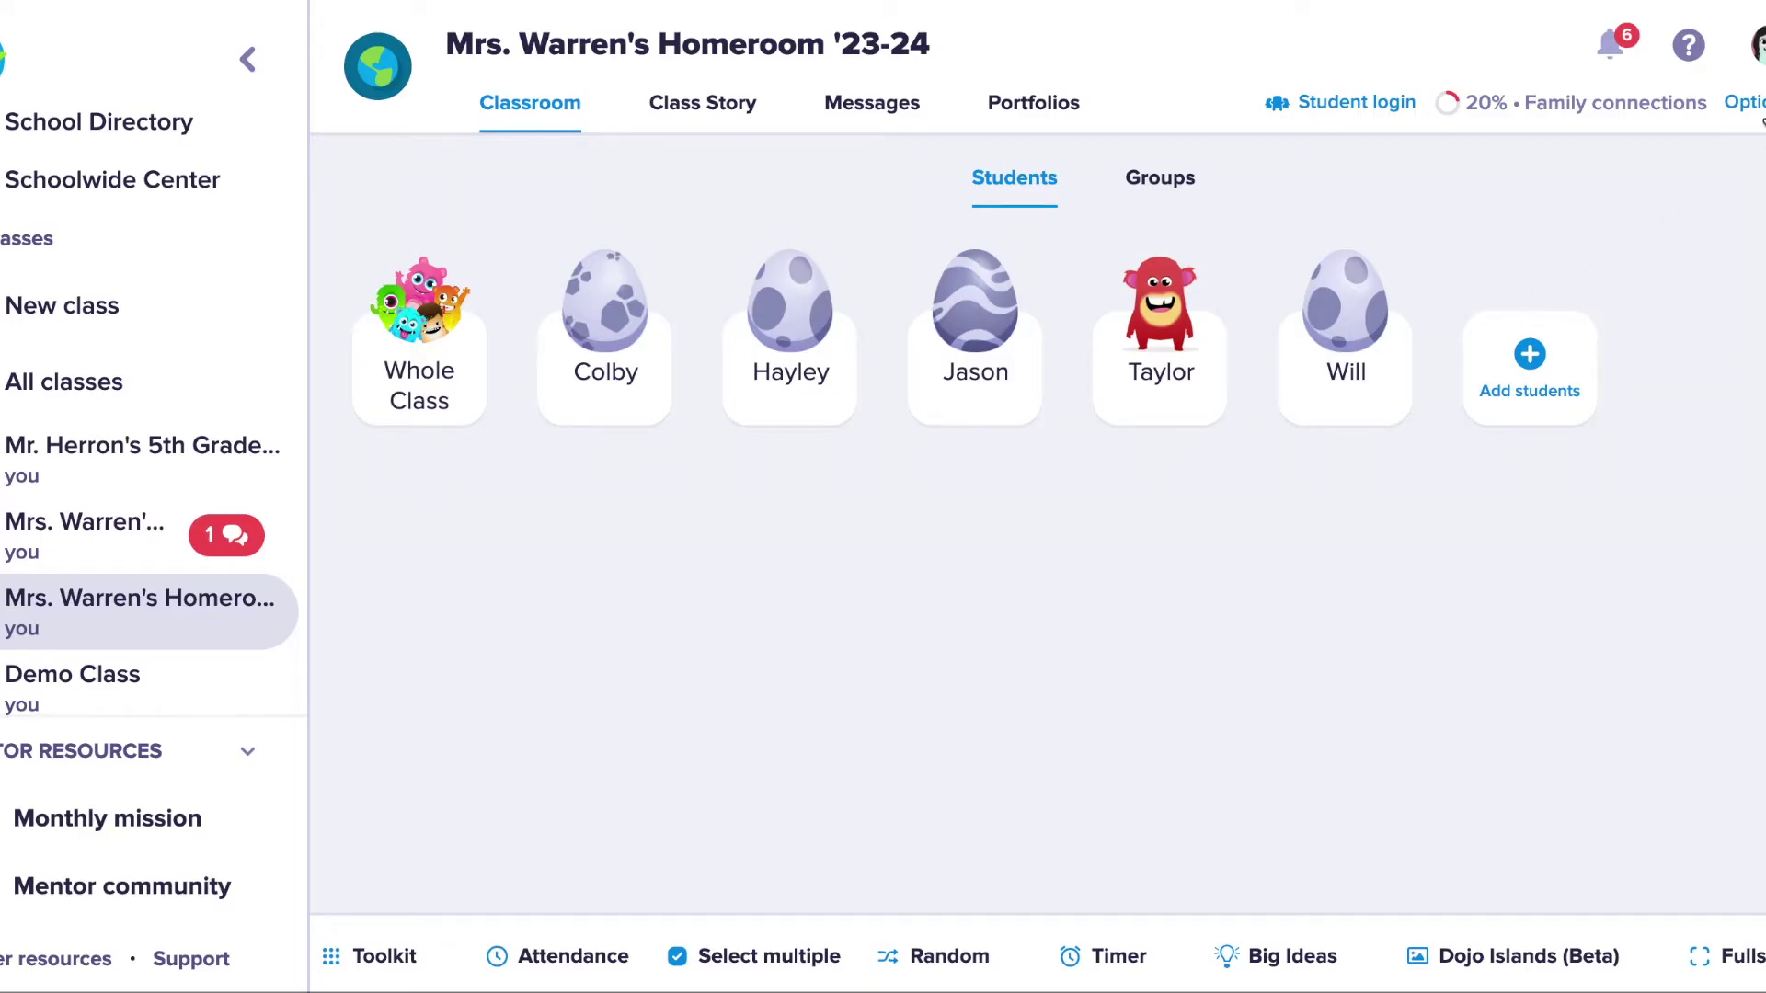
left_click(1753, 109)
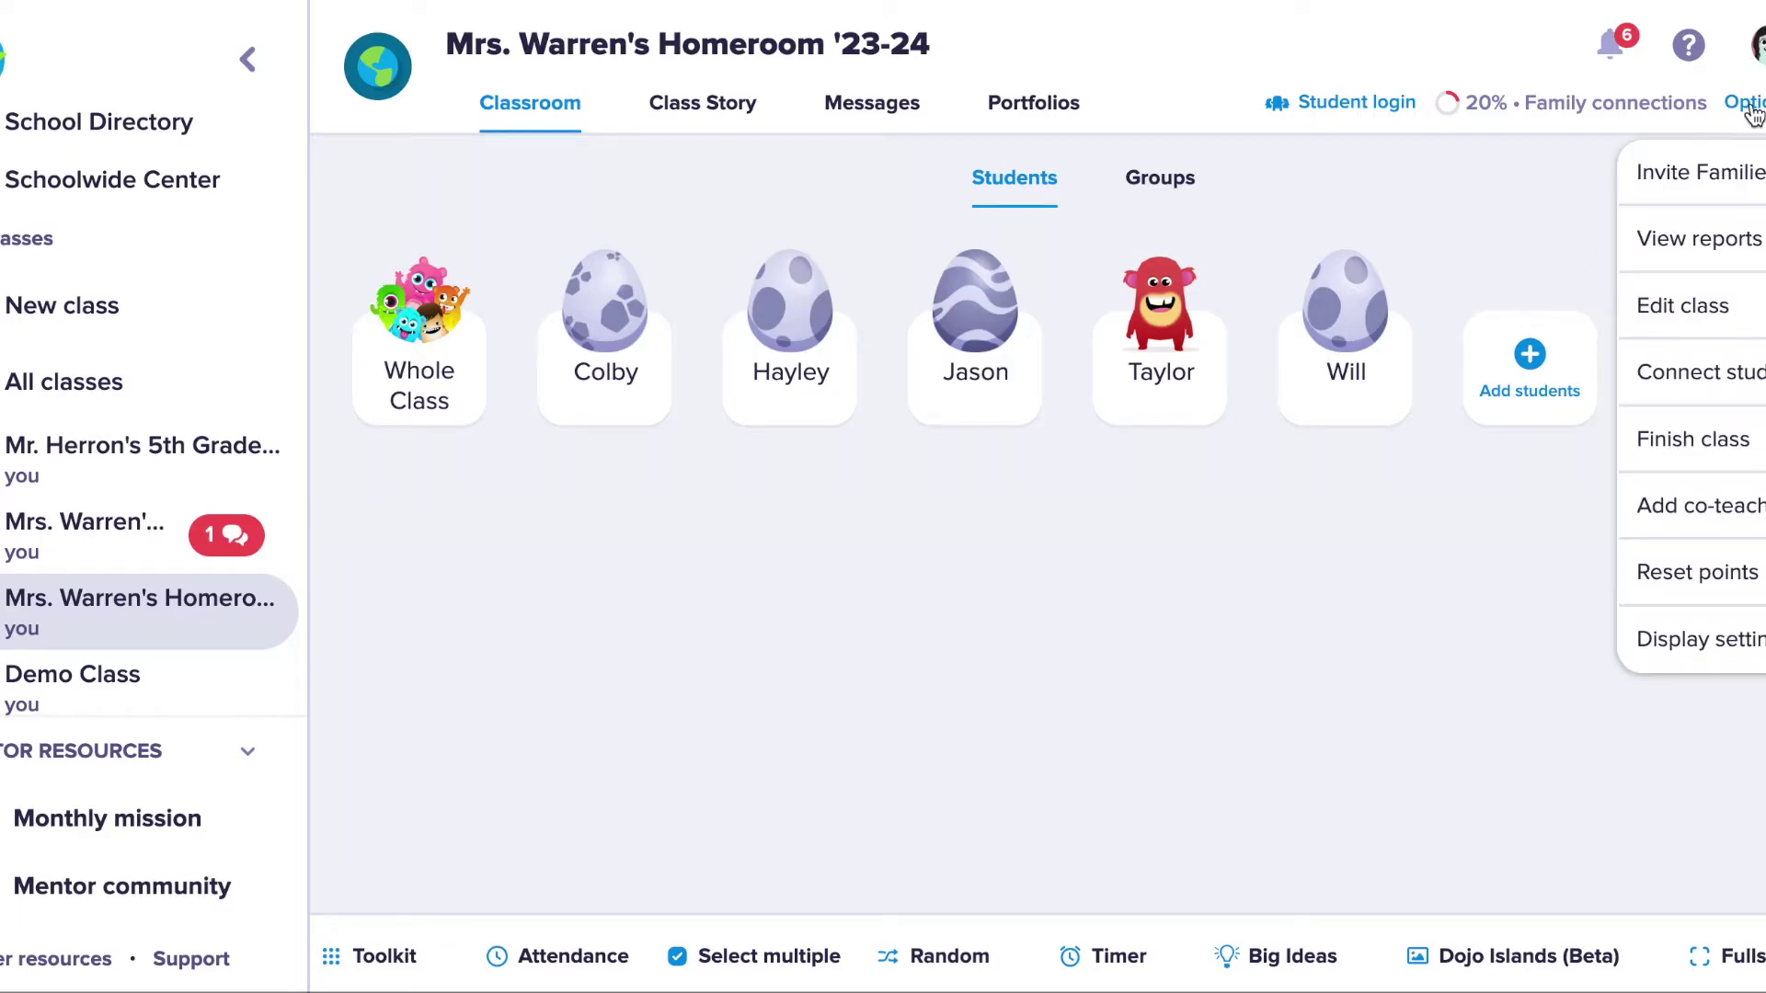
left_click(1728, 303)
left_click(1101, 190)
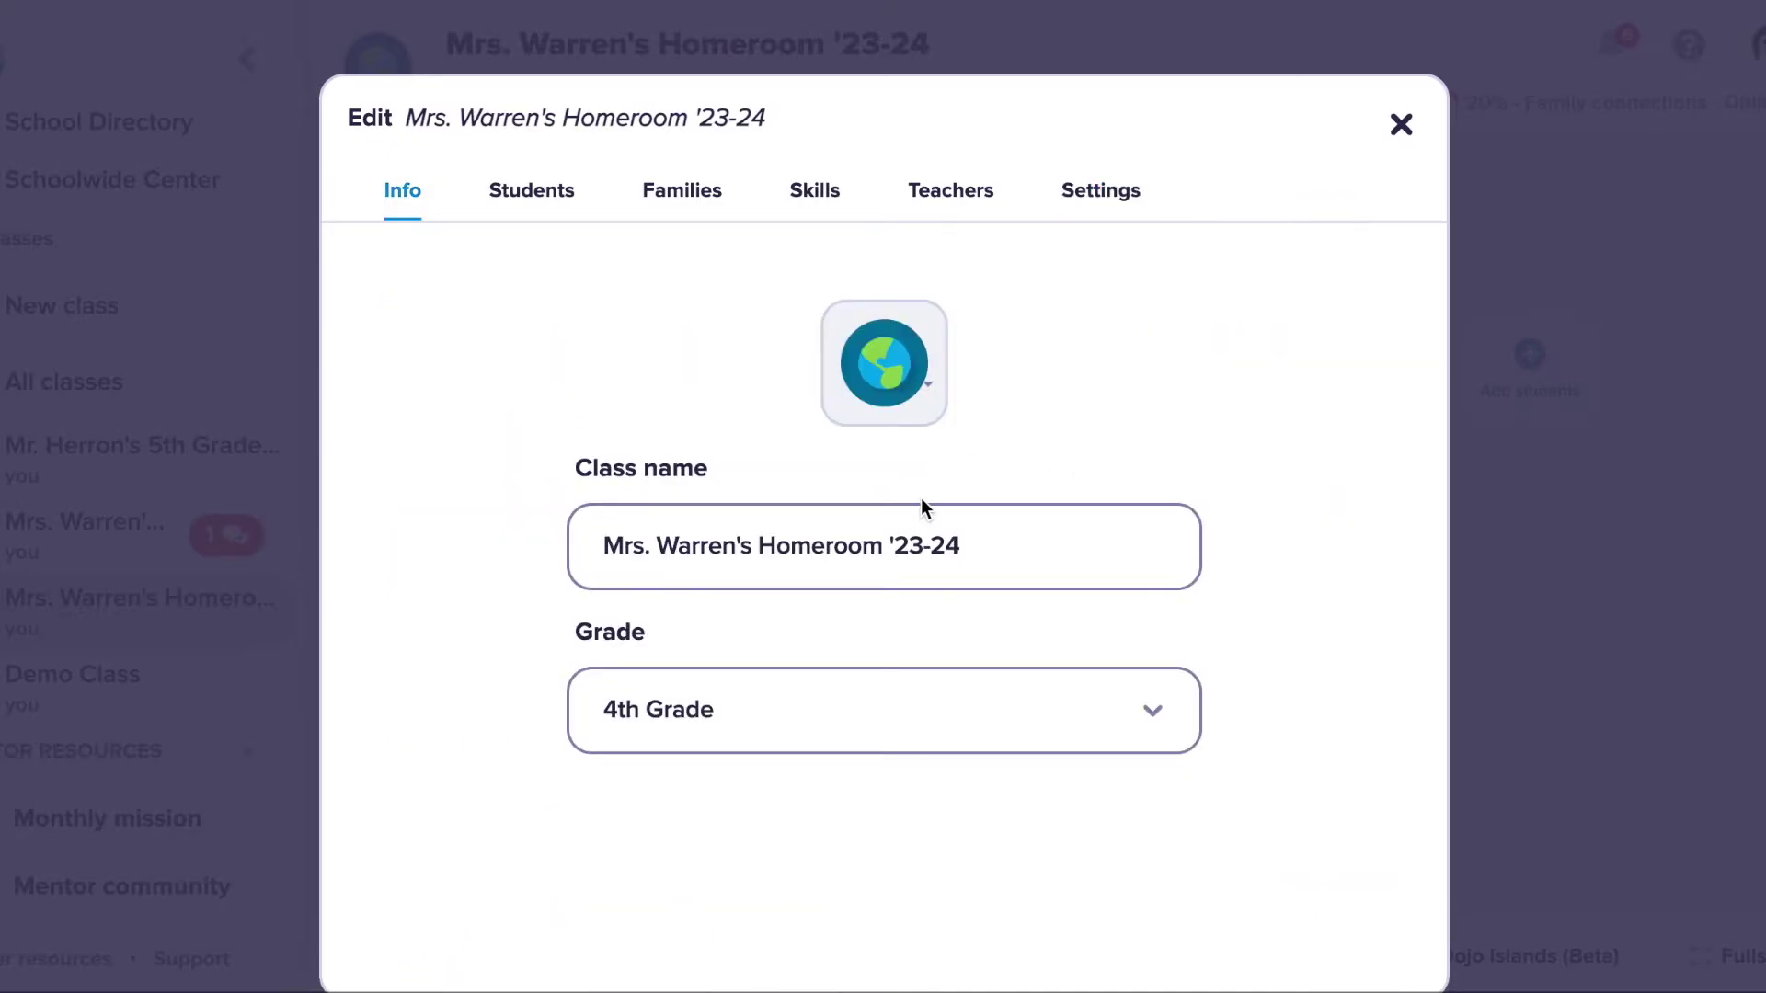
left_click(520, 203)
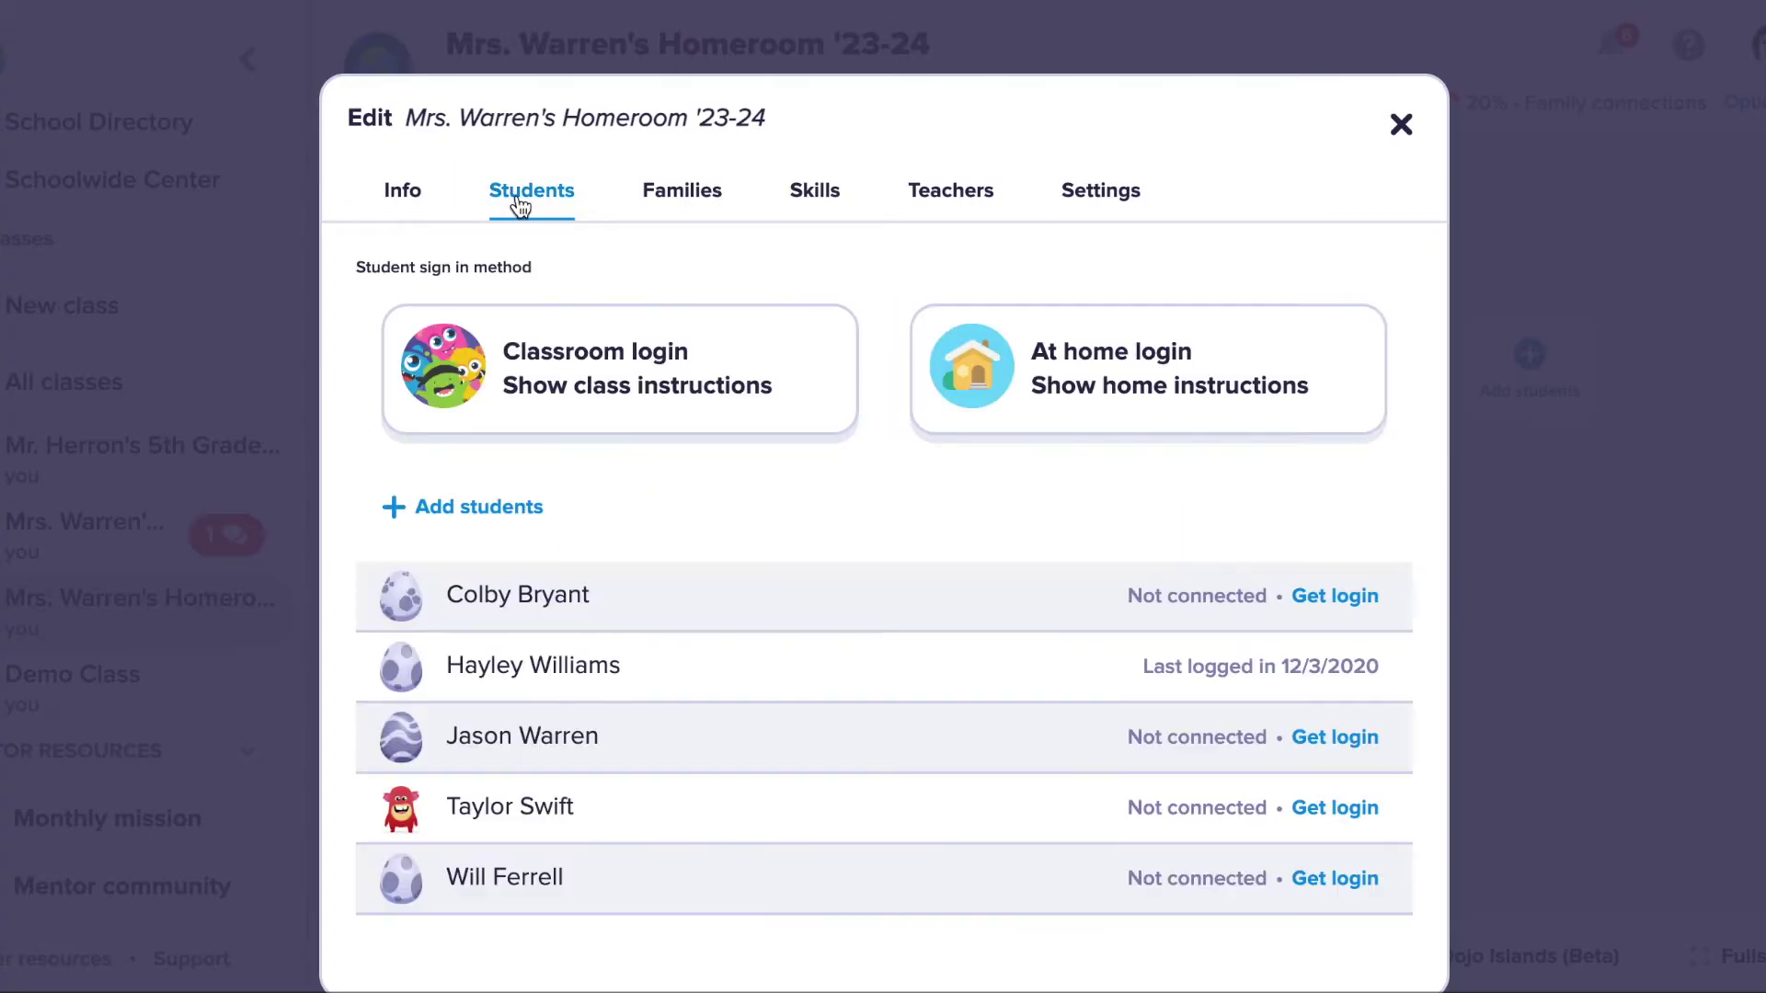
left_click(714, 201)
left_click(934, 190)
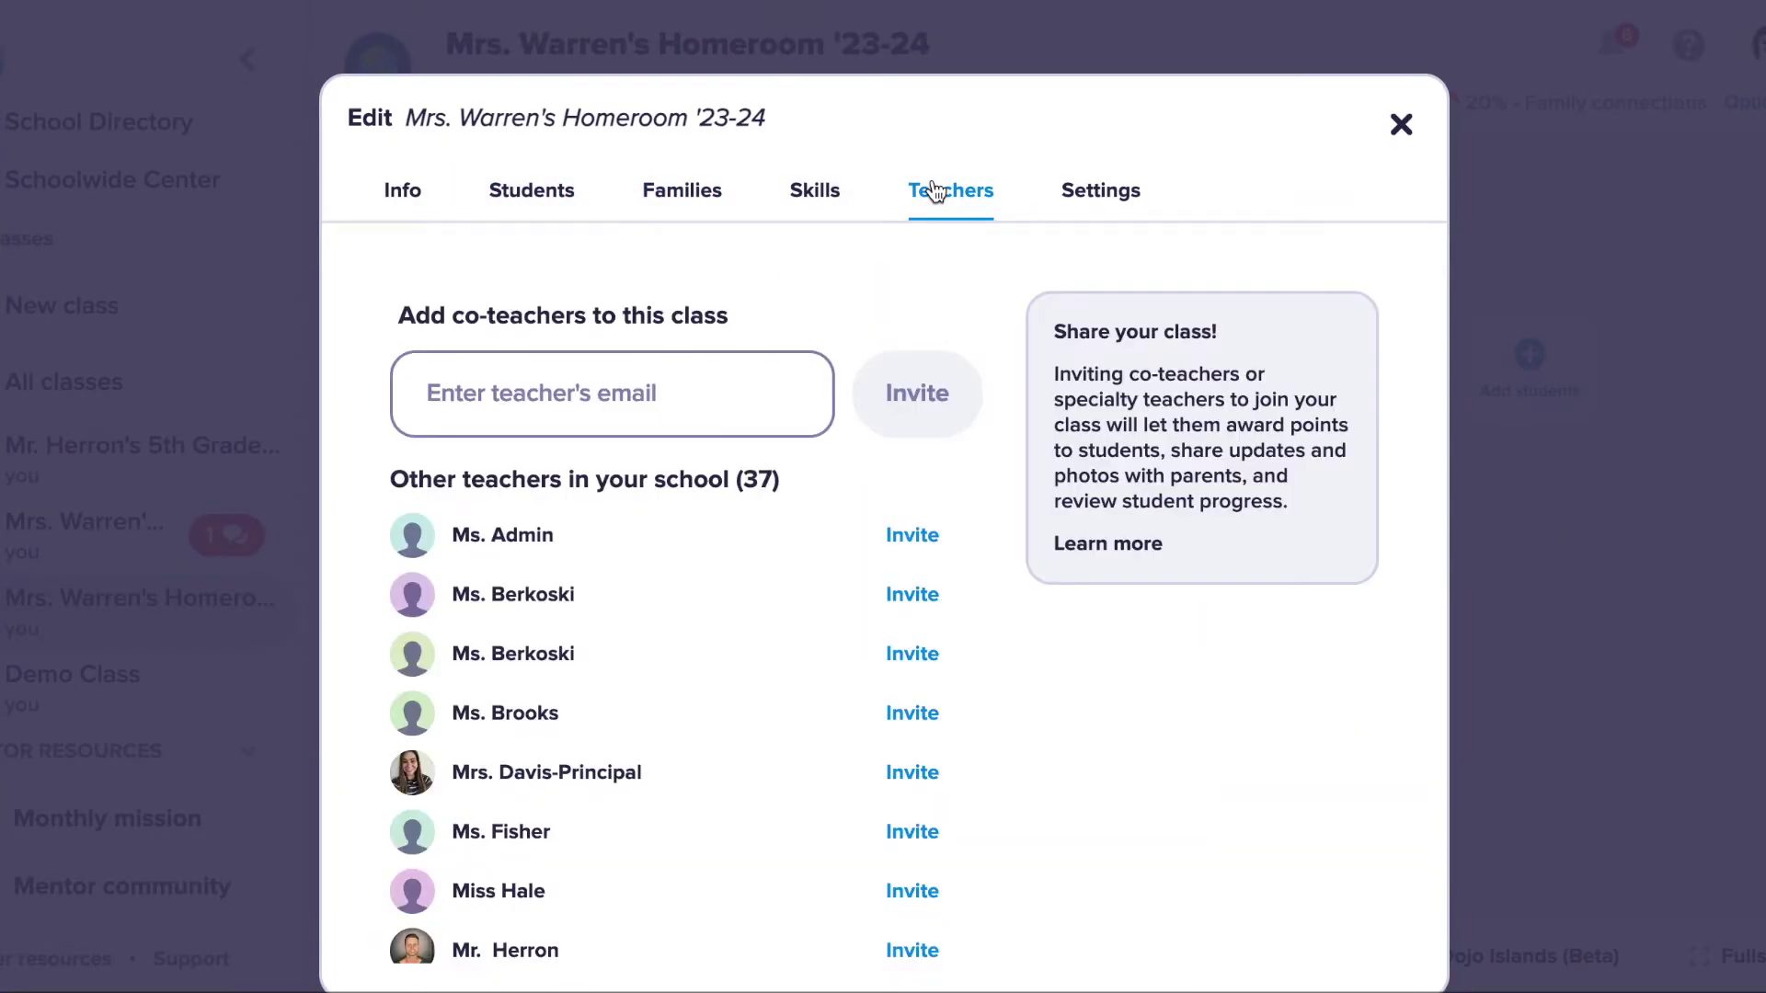
left_click(1095, 209)
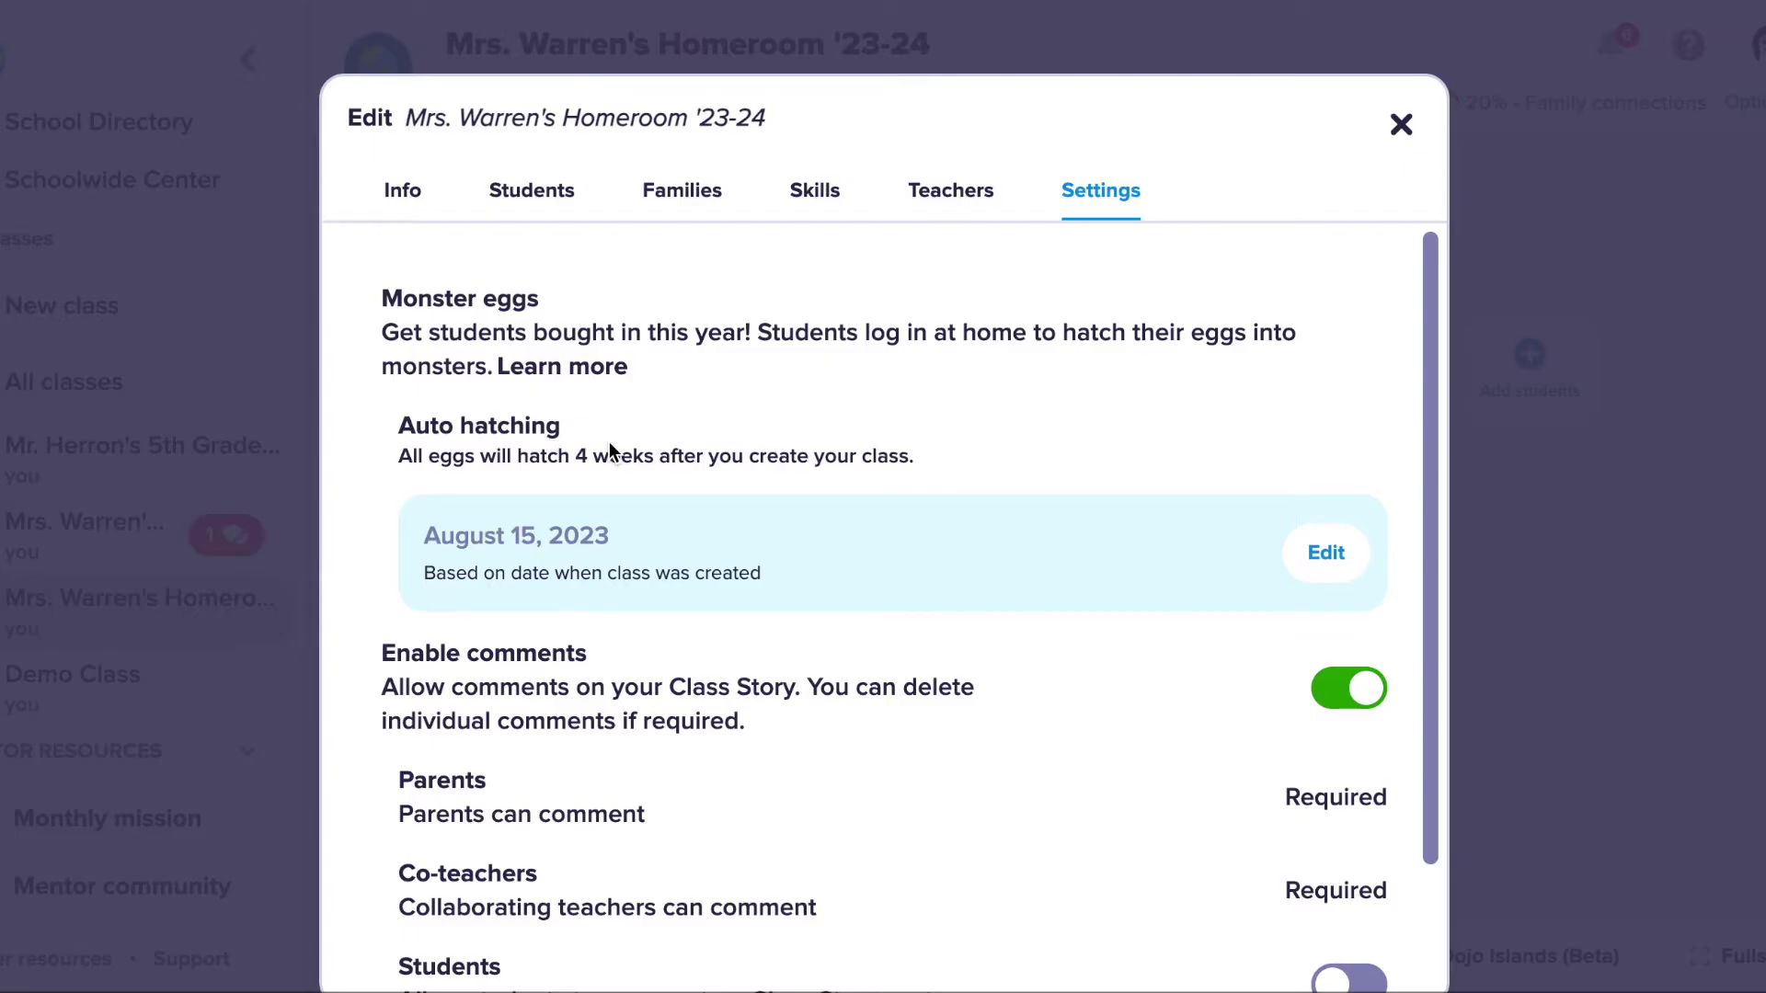
left_click(1400, 126)
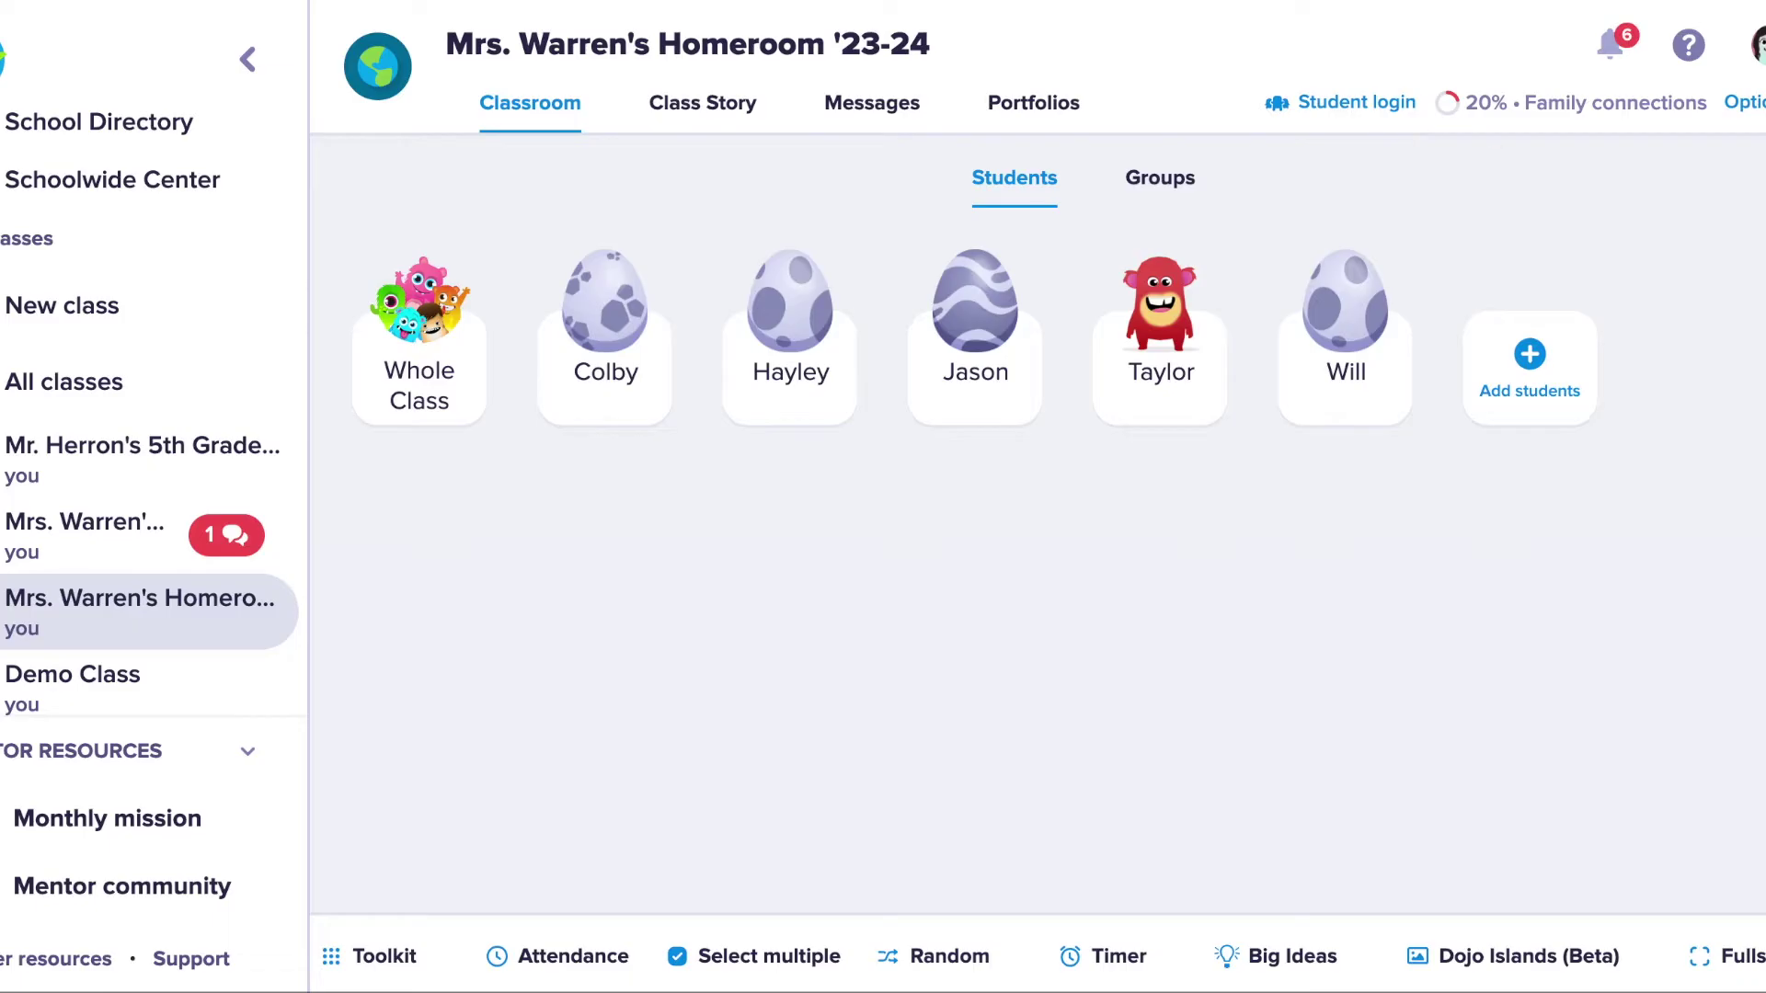
left_click(1745, 102)
left_click(1711, 670)
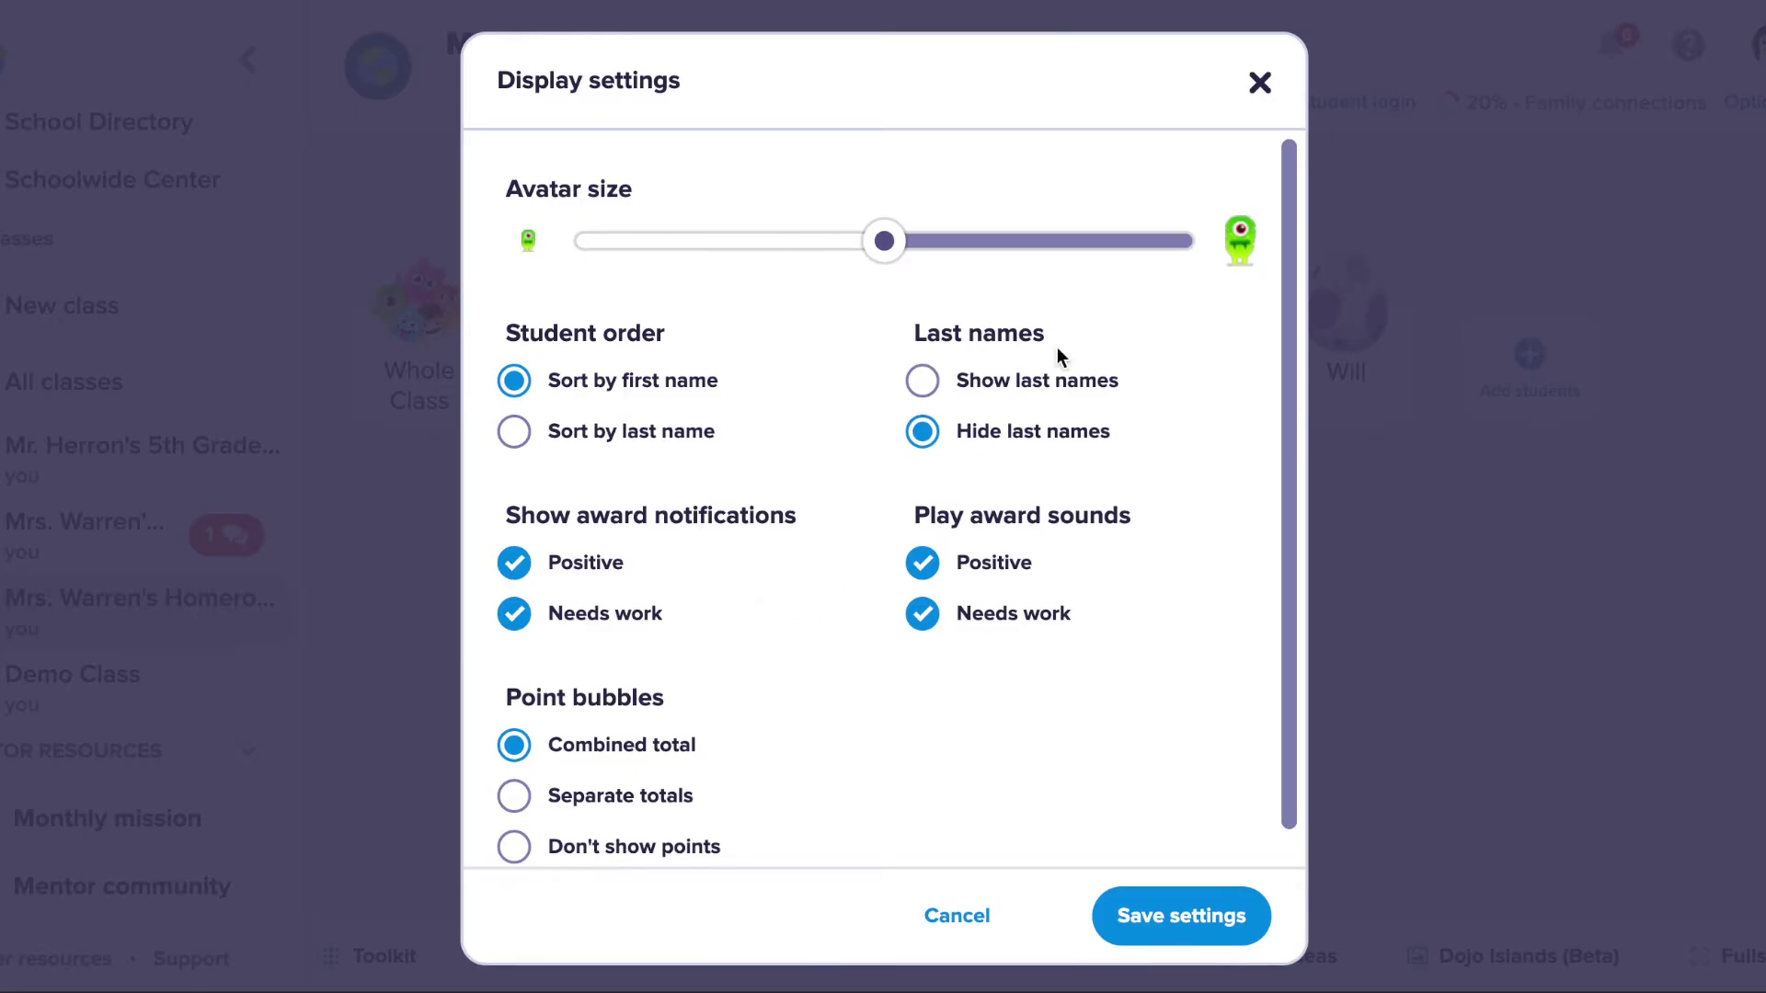
left_click(1260, 84)
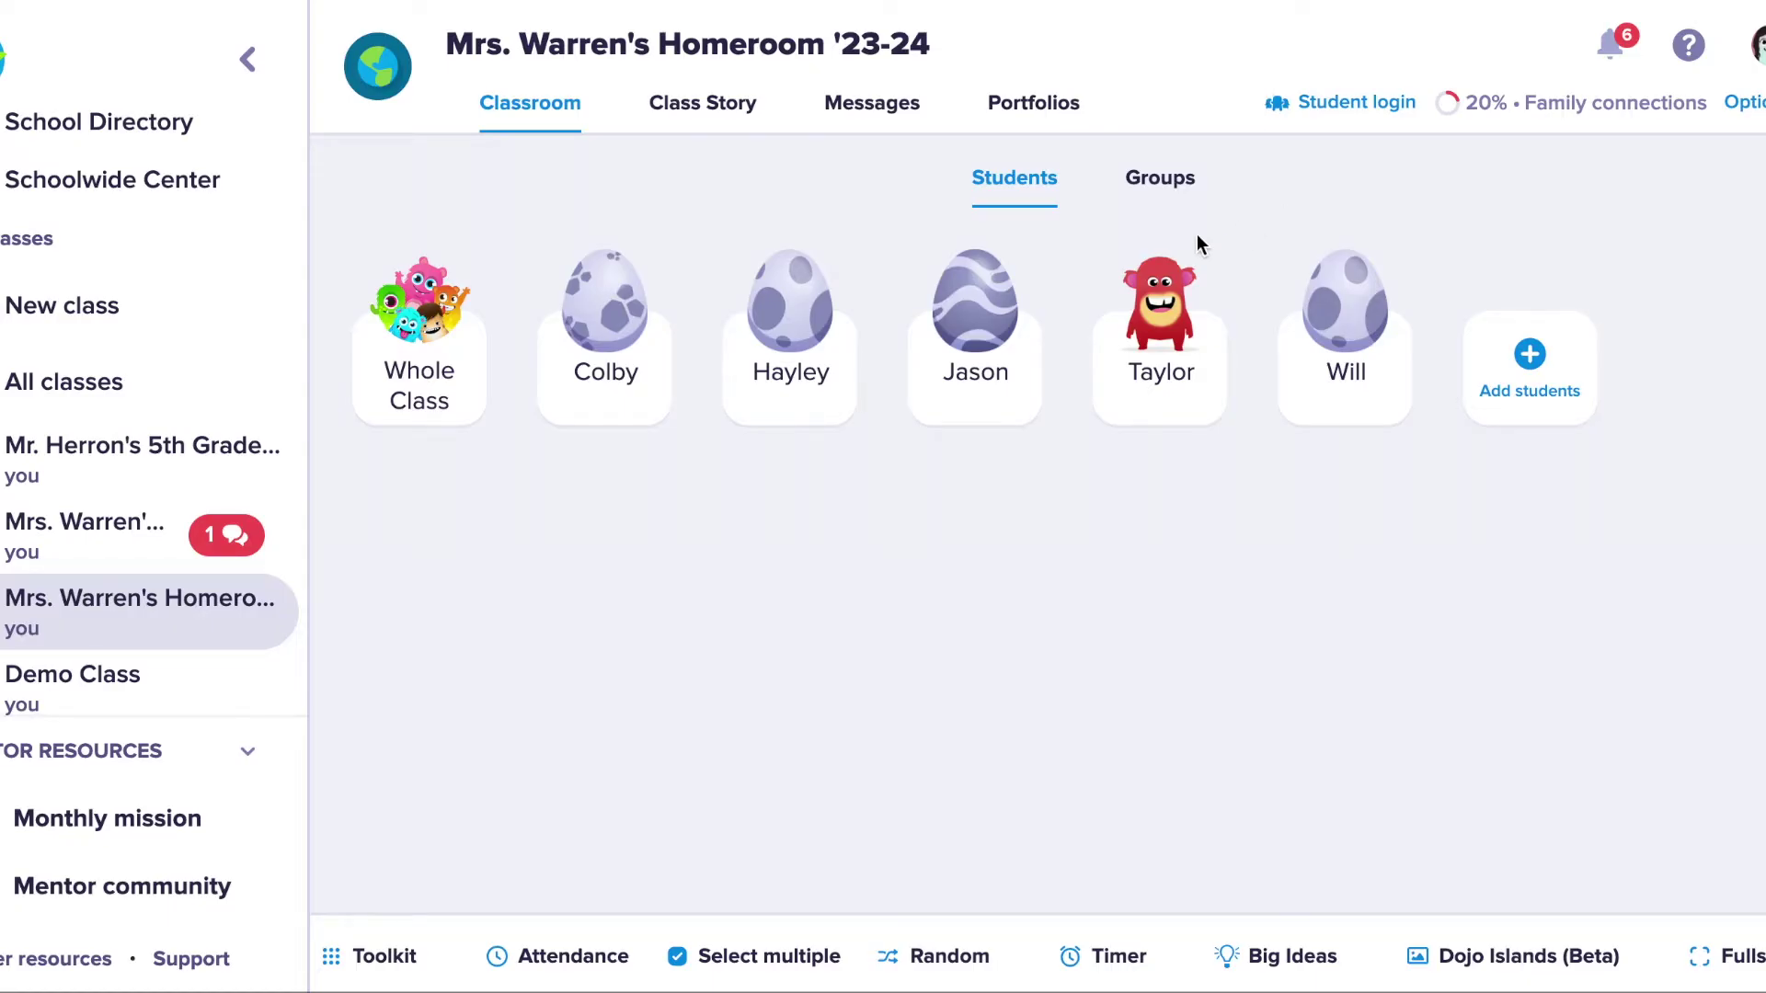
Take attendance with the first student marked absent, and save it.
left_click(556, 956)
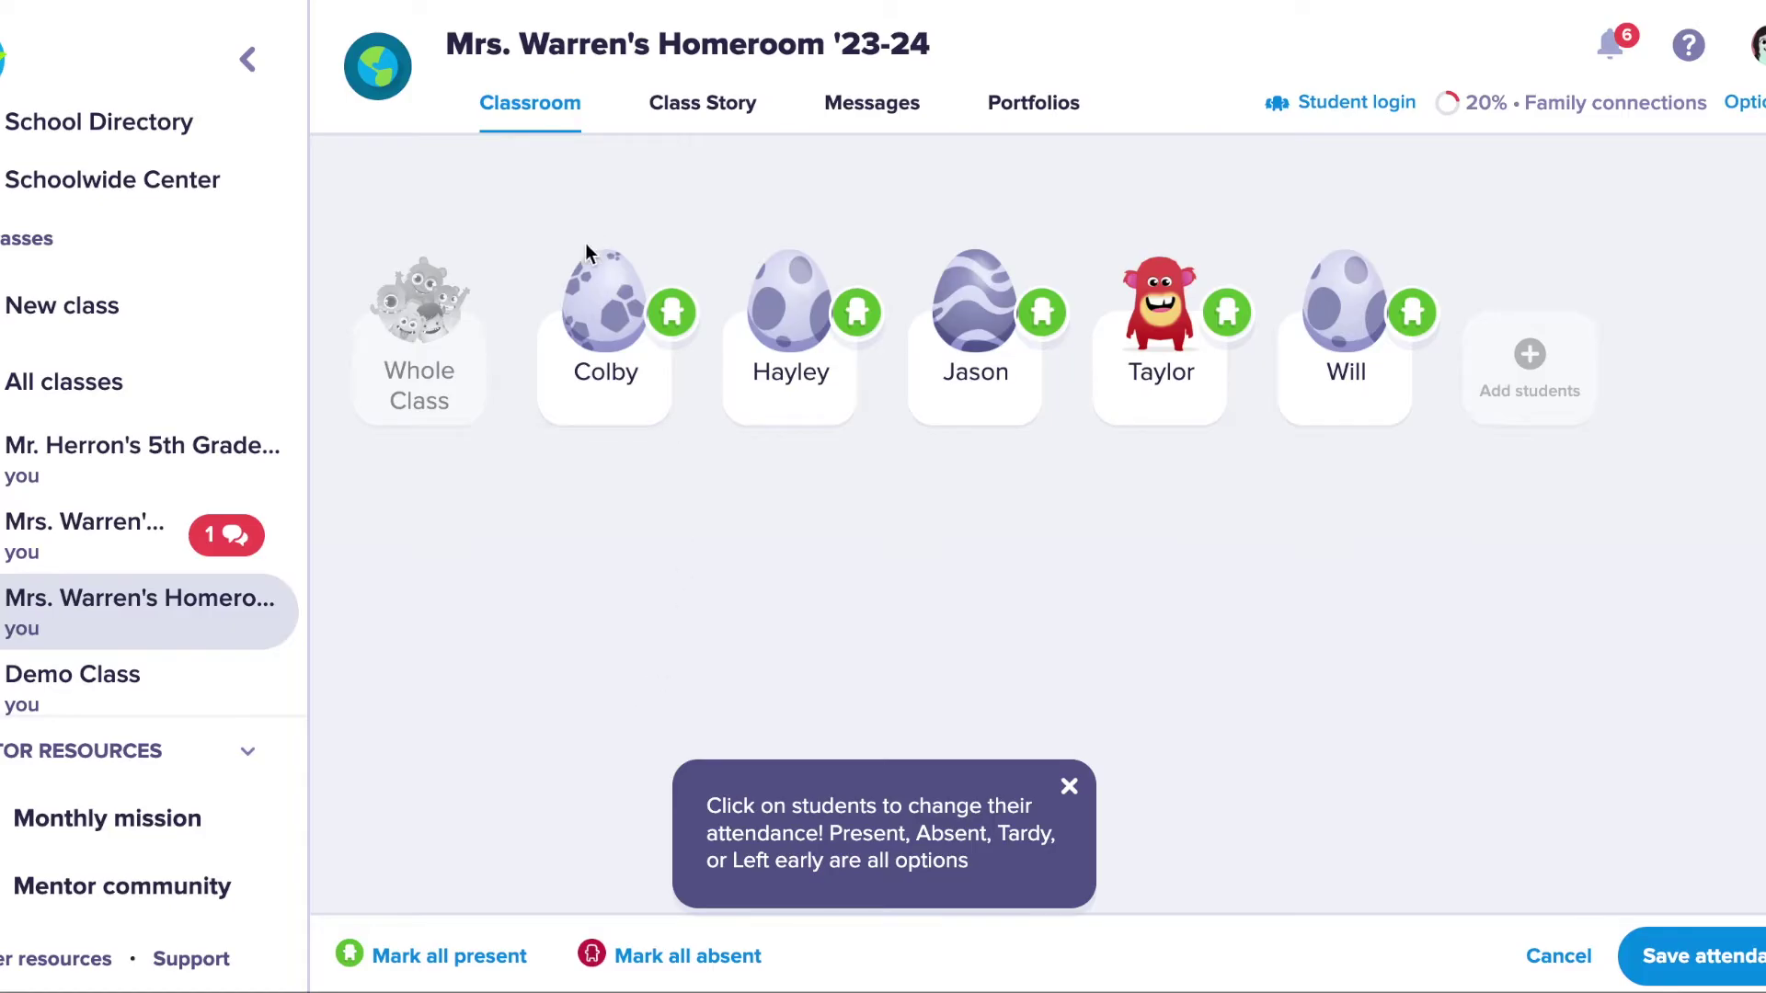
left_click(610, 343)
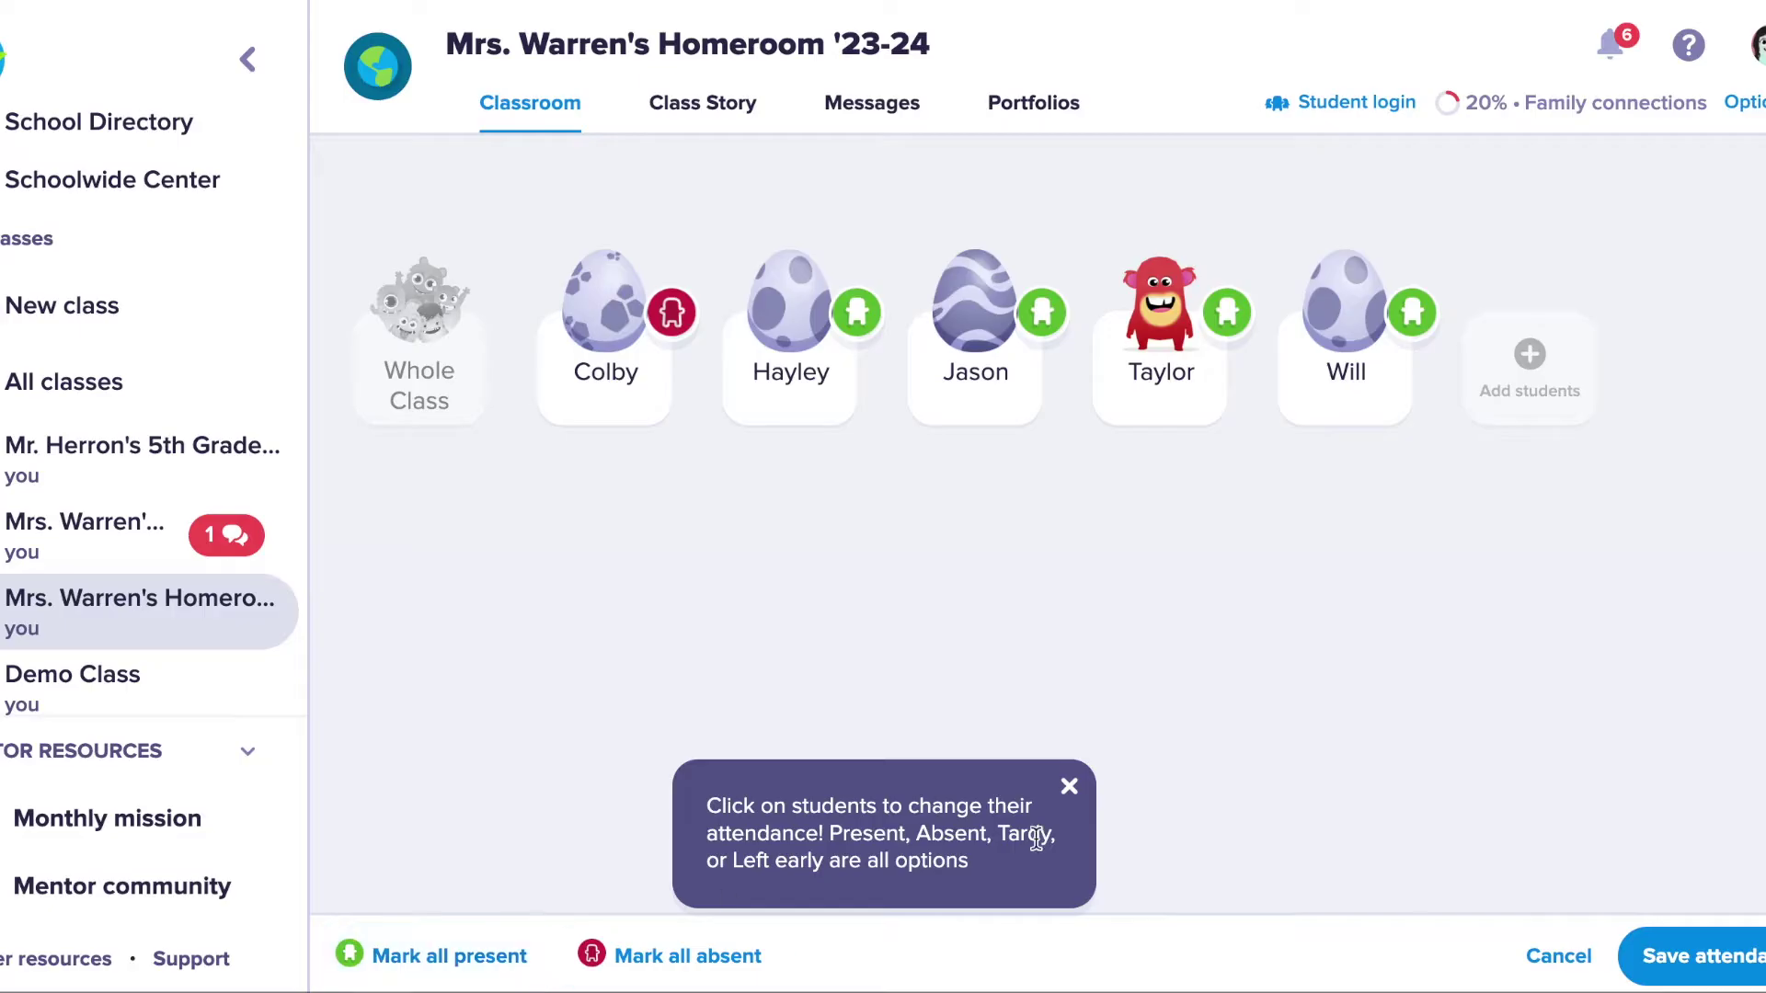
left_click(1693, 956)
Award the whole class a Working hard point, then undo it.
left_click(422, 323)
left_click(731, 472)
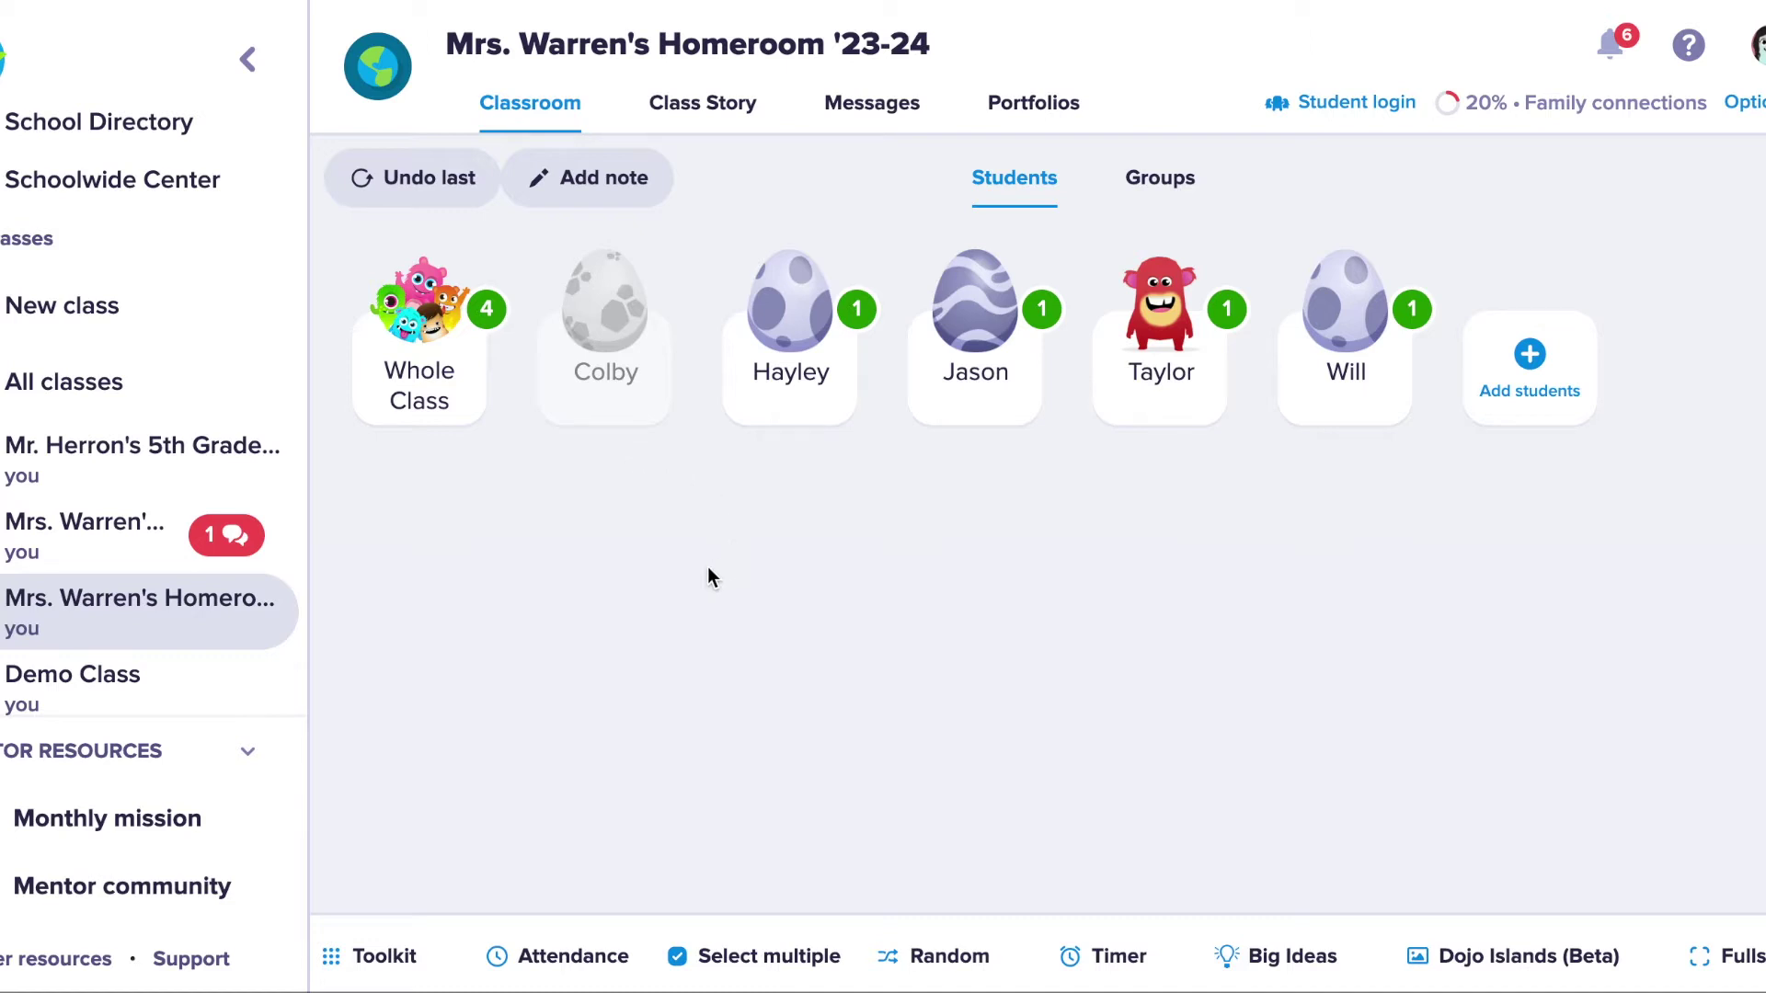
left_click(403, 195)
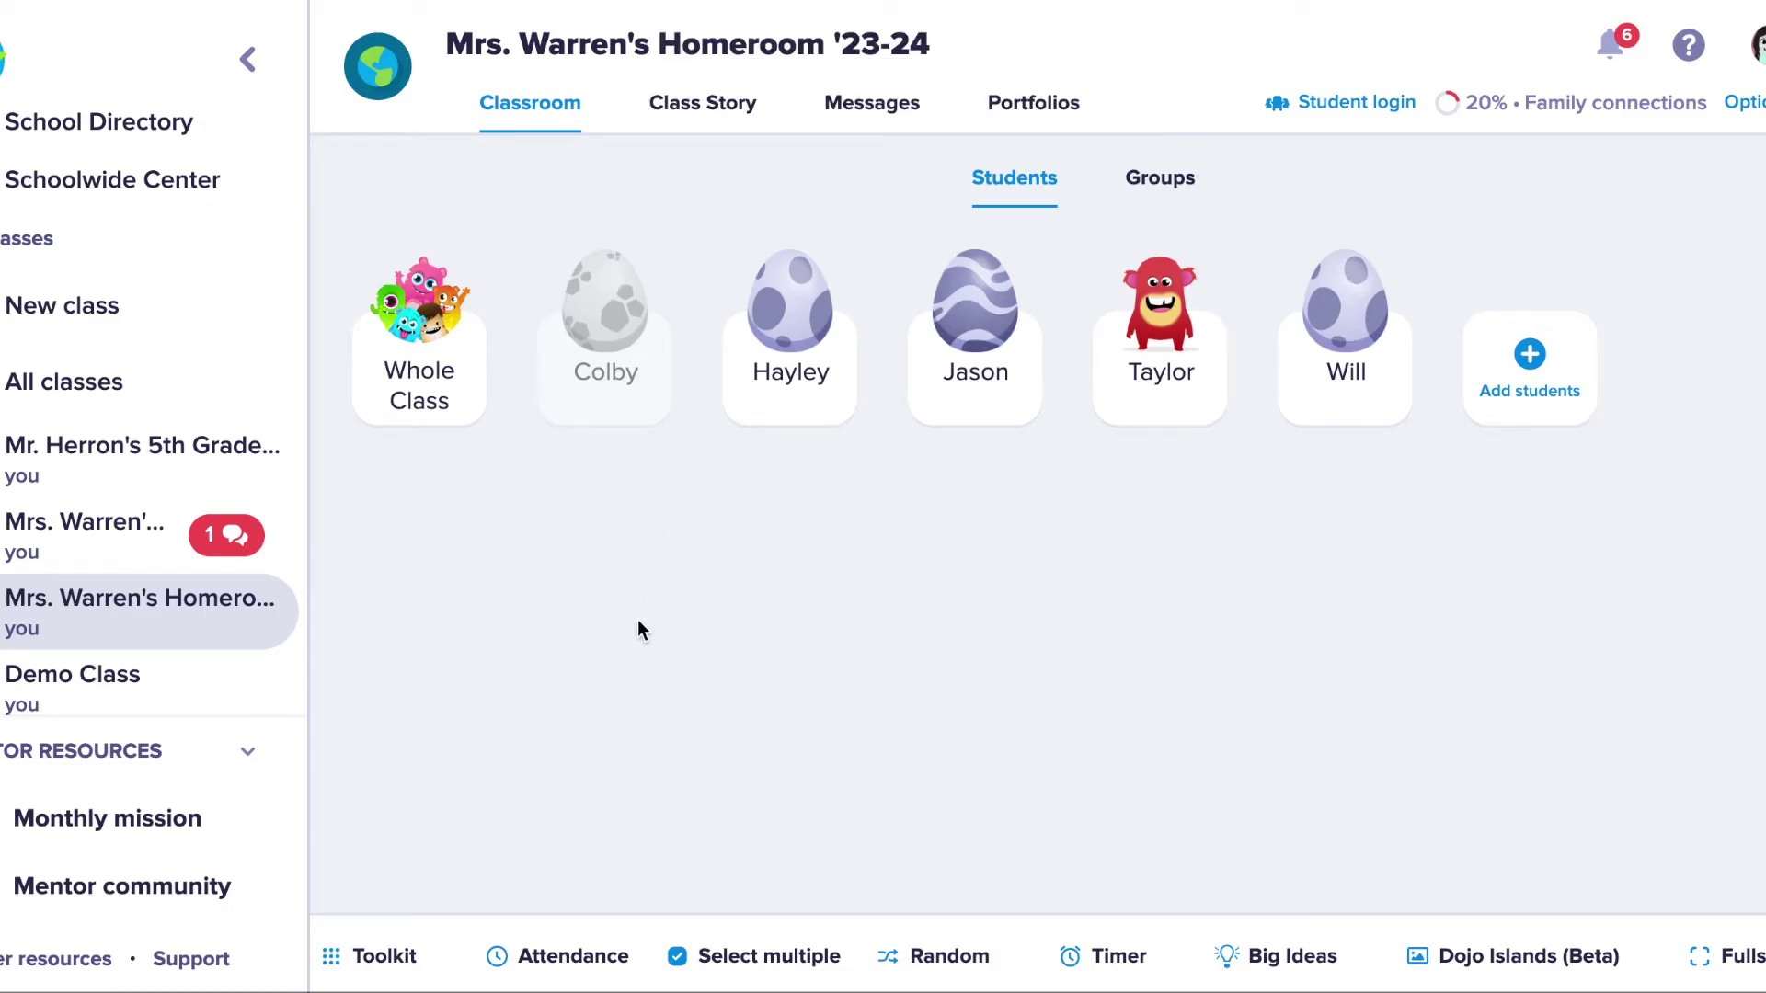
Give the second student a Teamwork point with the parent note 'Great job working with her teammate'.
left_click(788, 348)
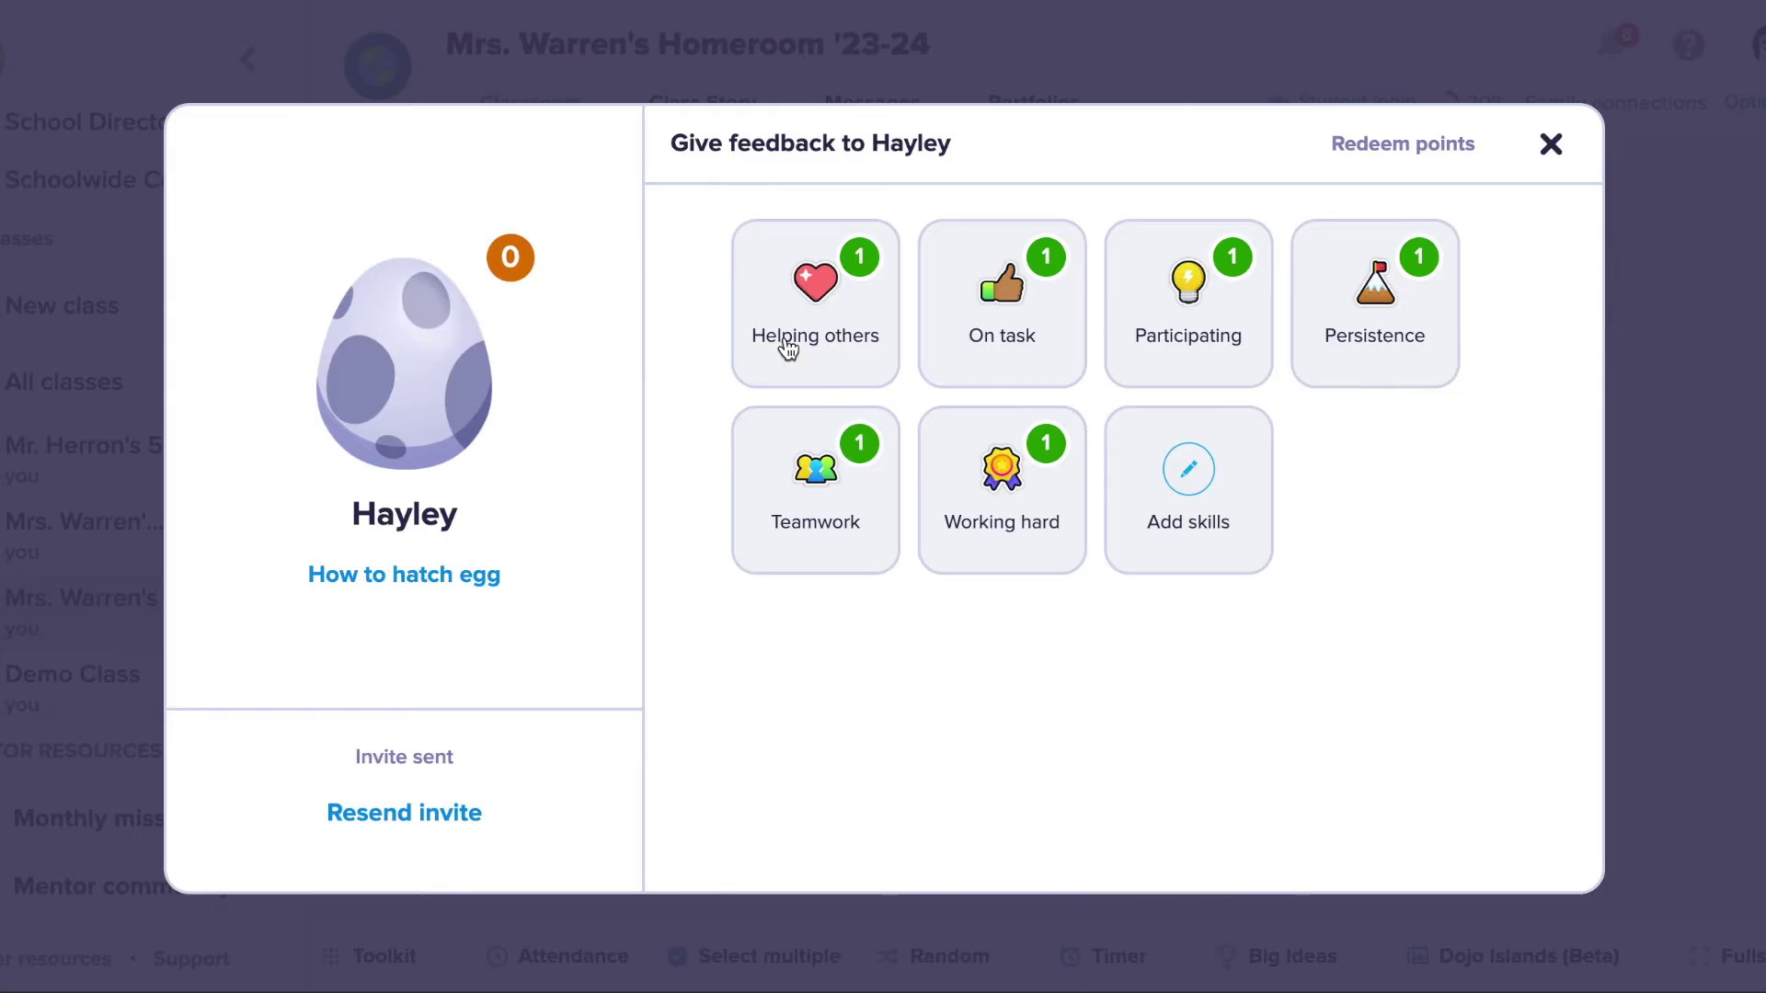
left_click(787, 526)
left_click(598, 176)
left_click(634, 540)
type("Great job worki")
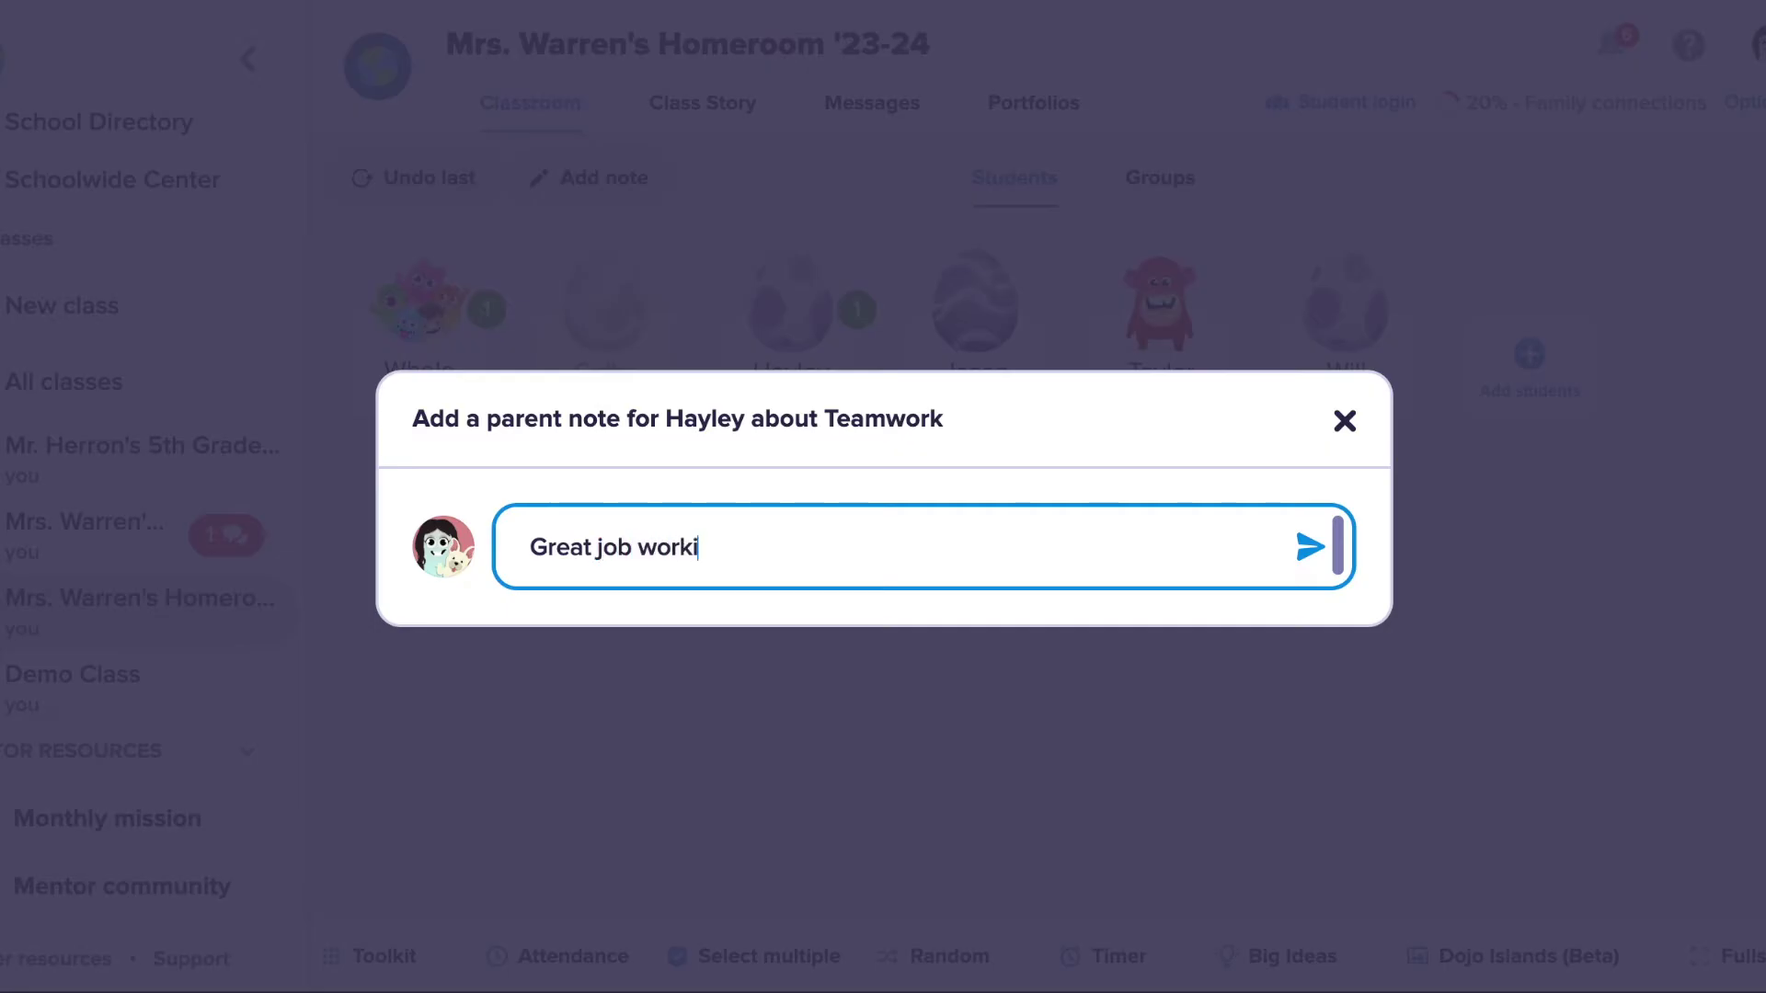
type("ng with her teammate")
key("Return")
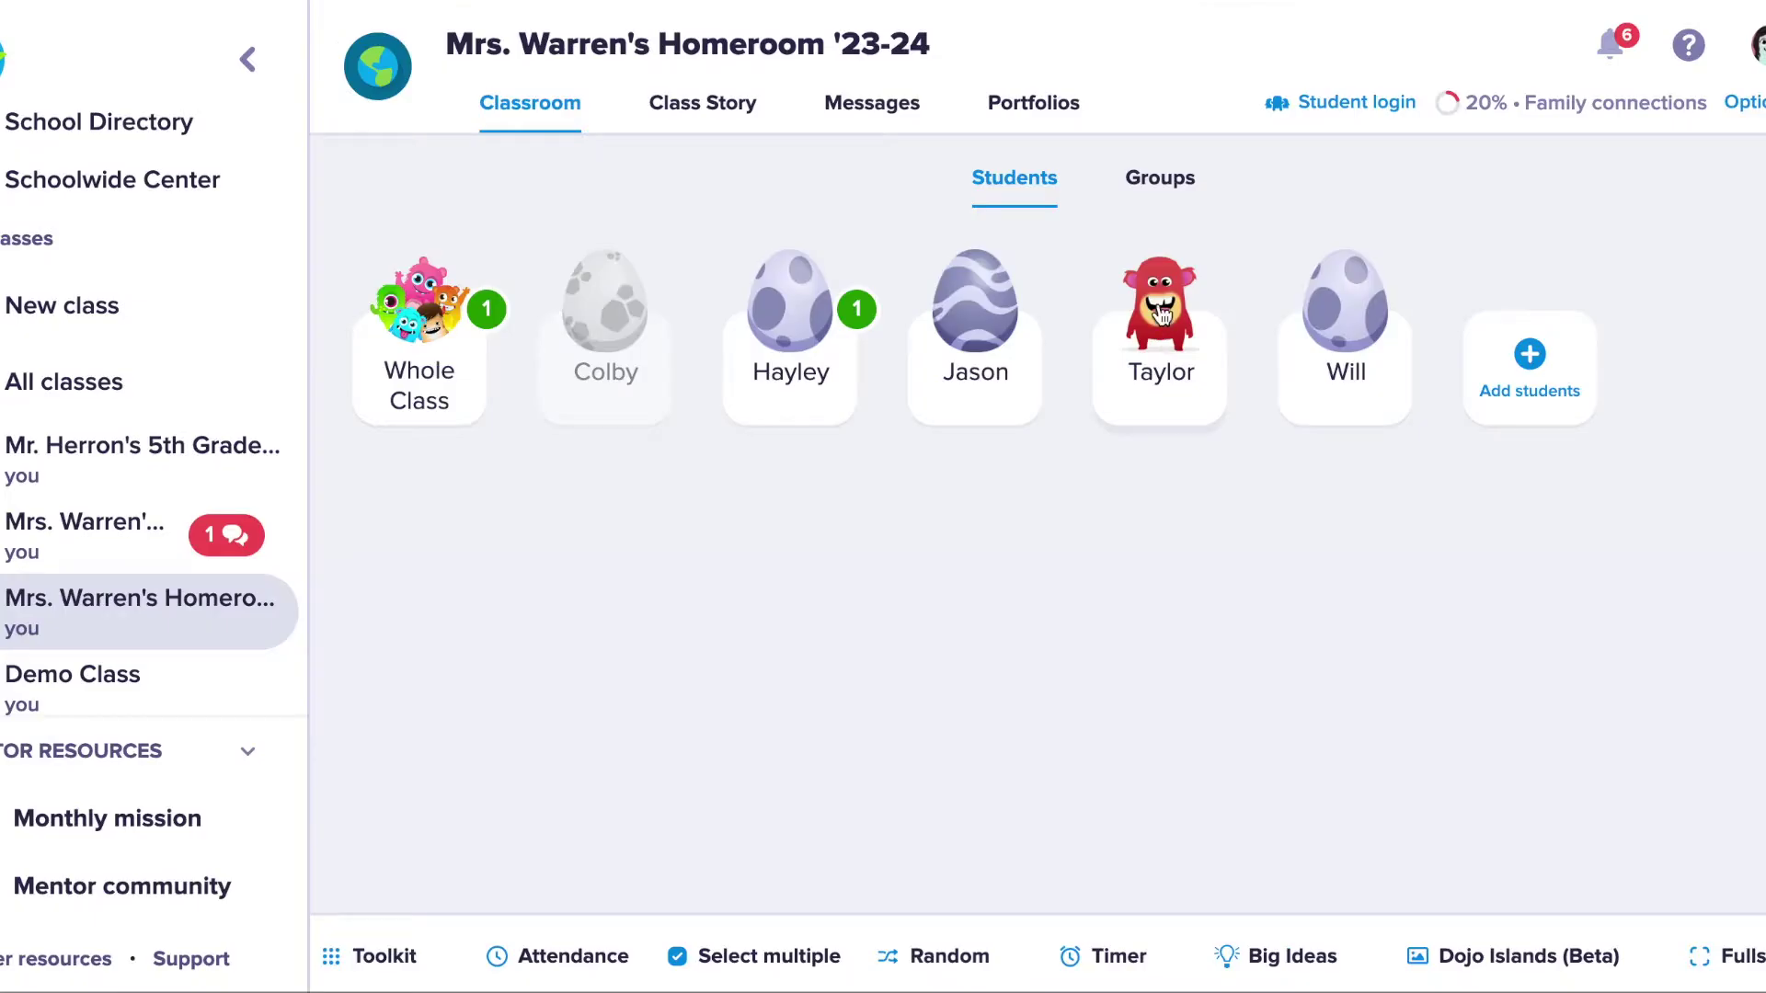
Open the class skill settings and look through the needs-work and positive skills.
left_click(1158, 313)
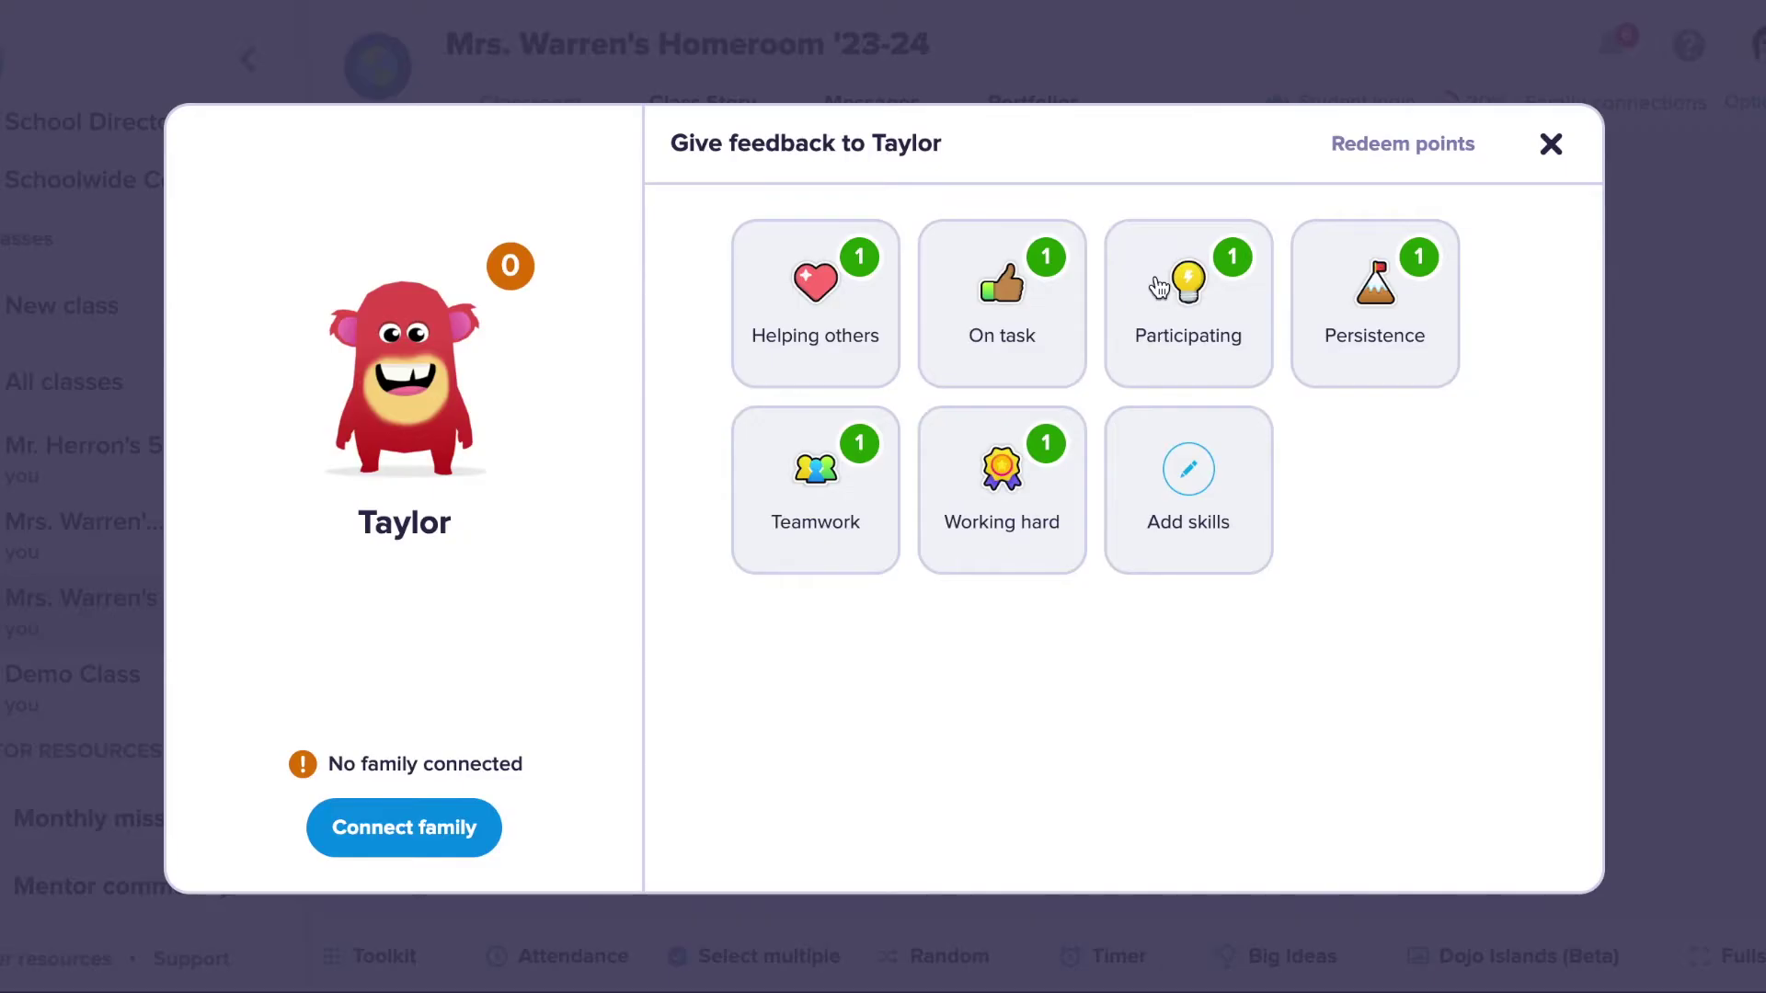
left_click(1196, 474)
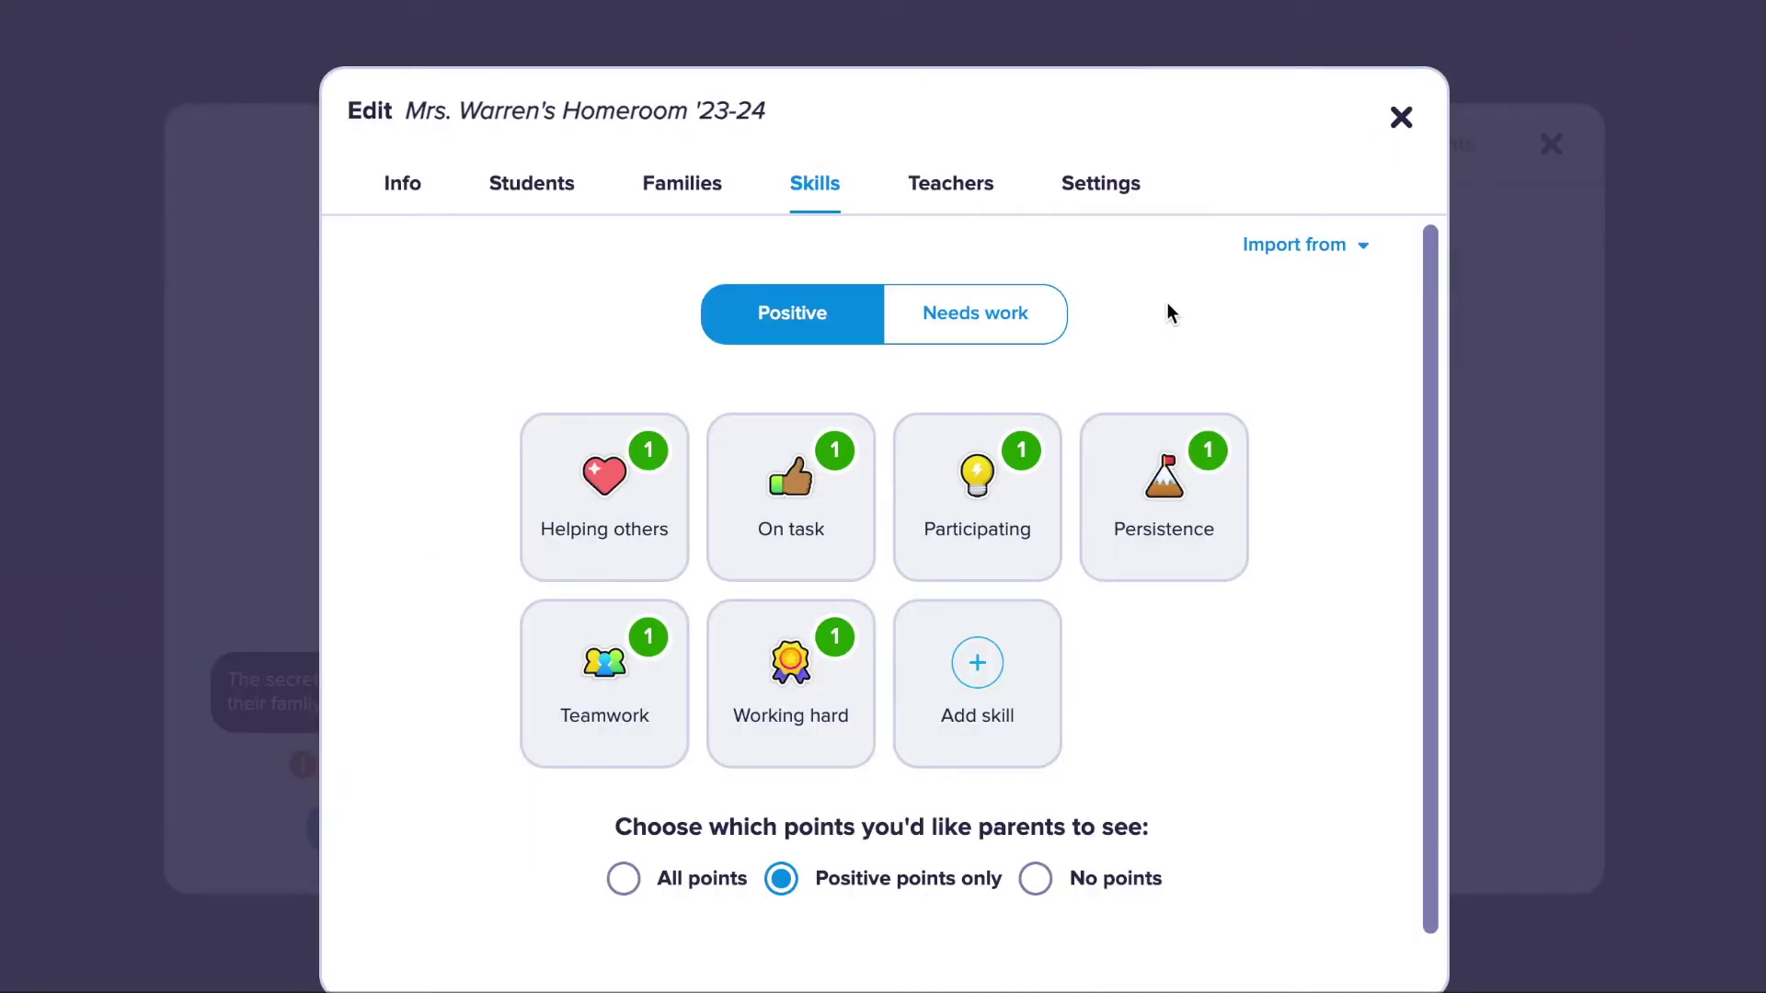
left_click(1027, 313)
left_click(839, 312)
Create a positive skill named 'Patience' worth 0 points with the clock icon.
left_click(980, 680)
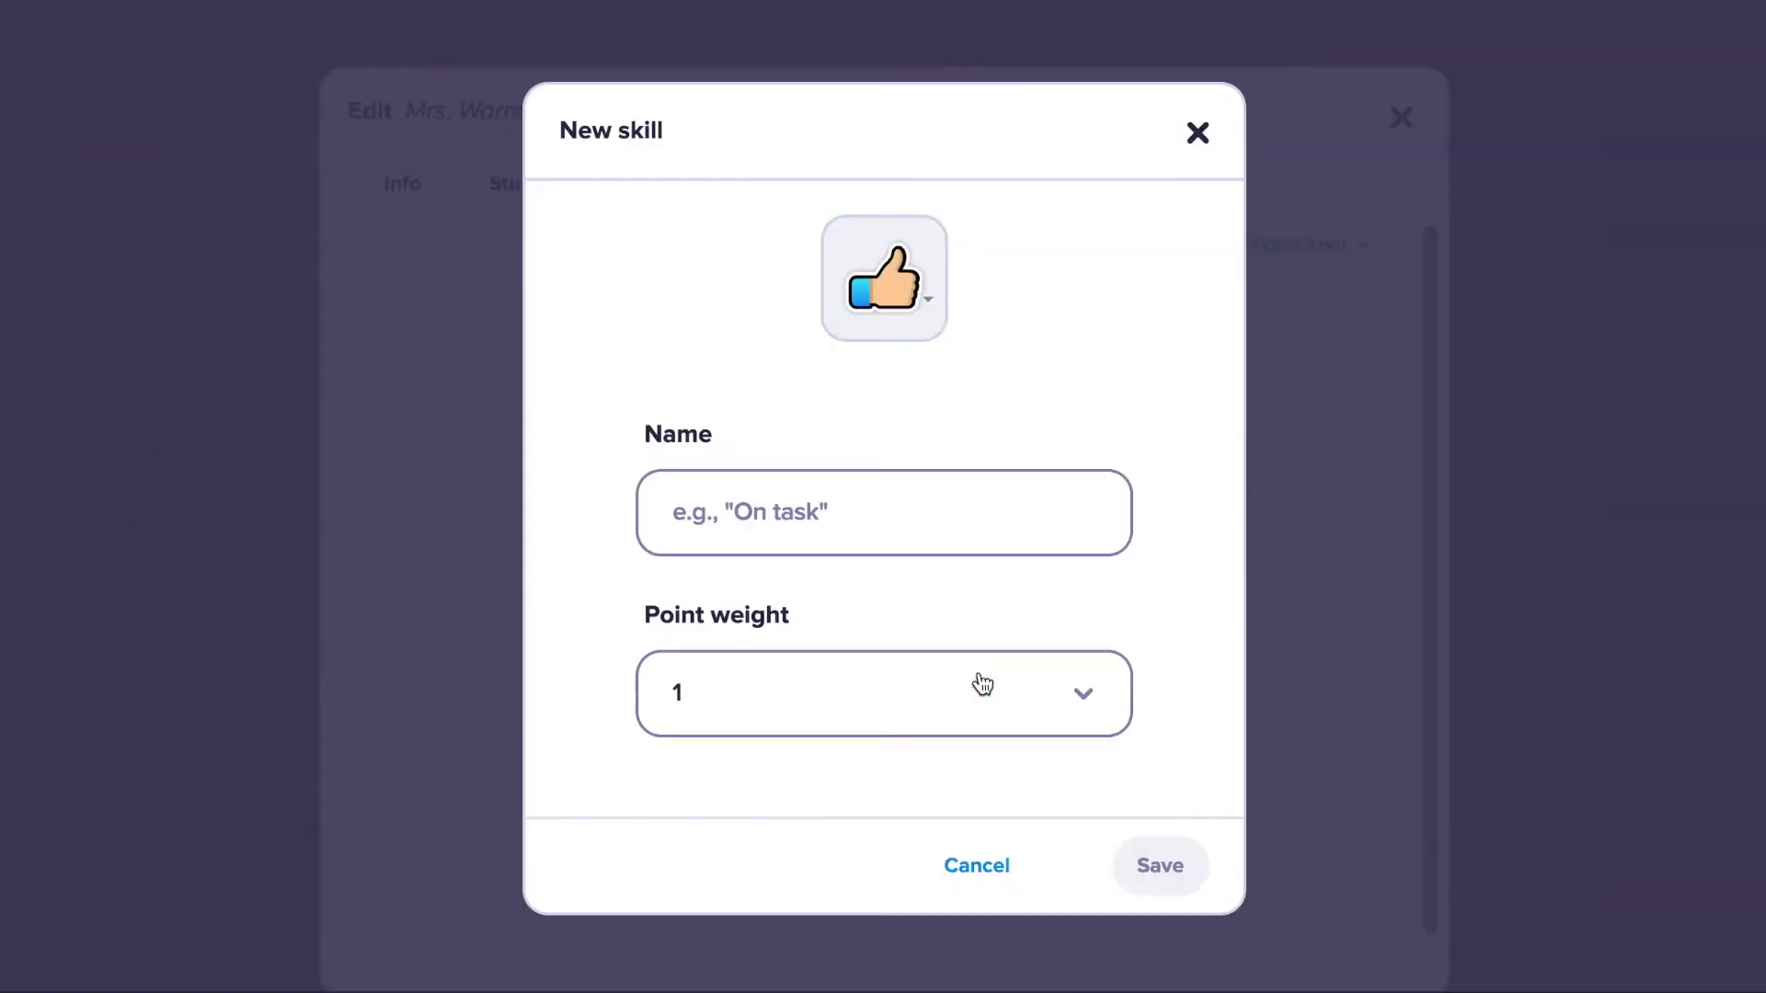
left_click(821, 507)
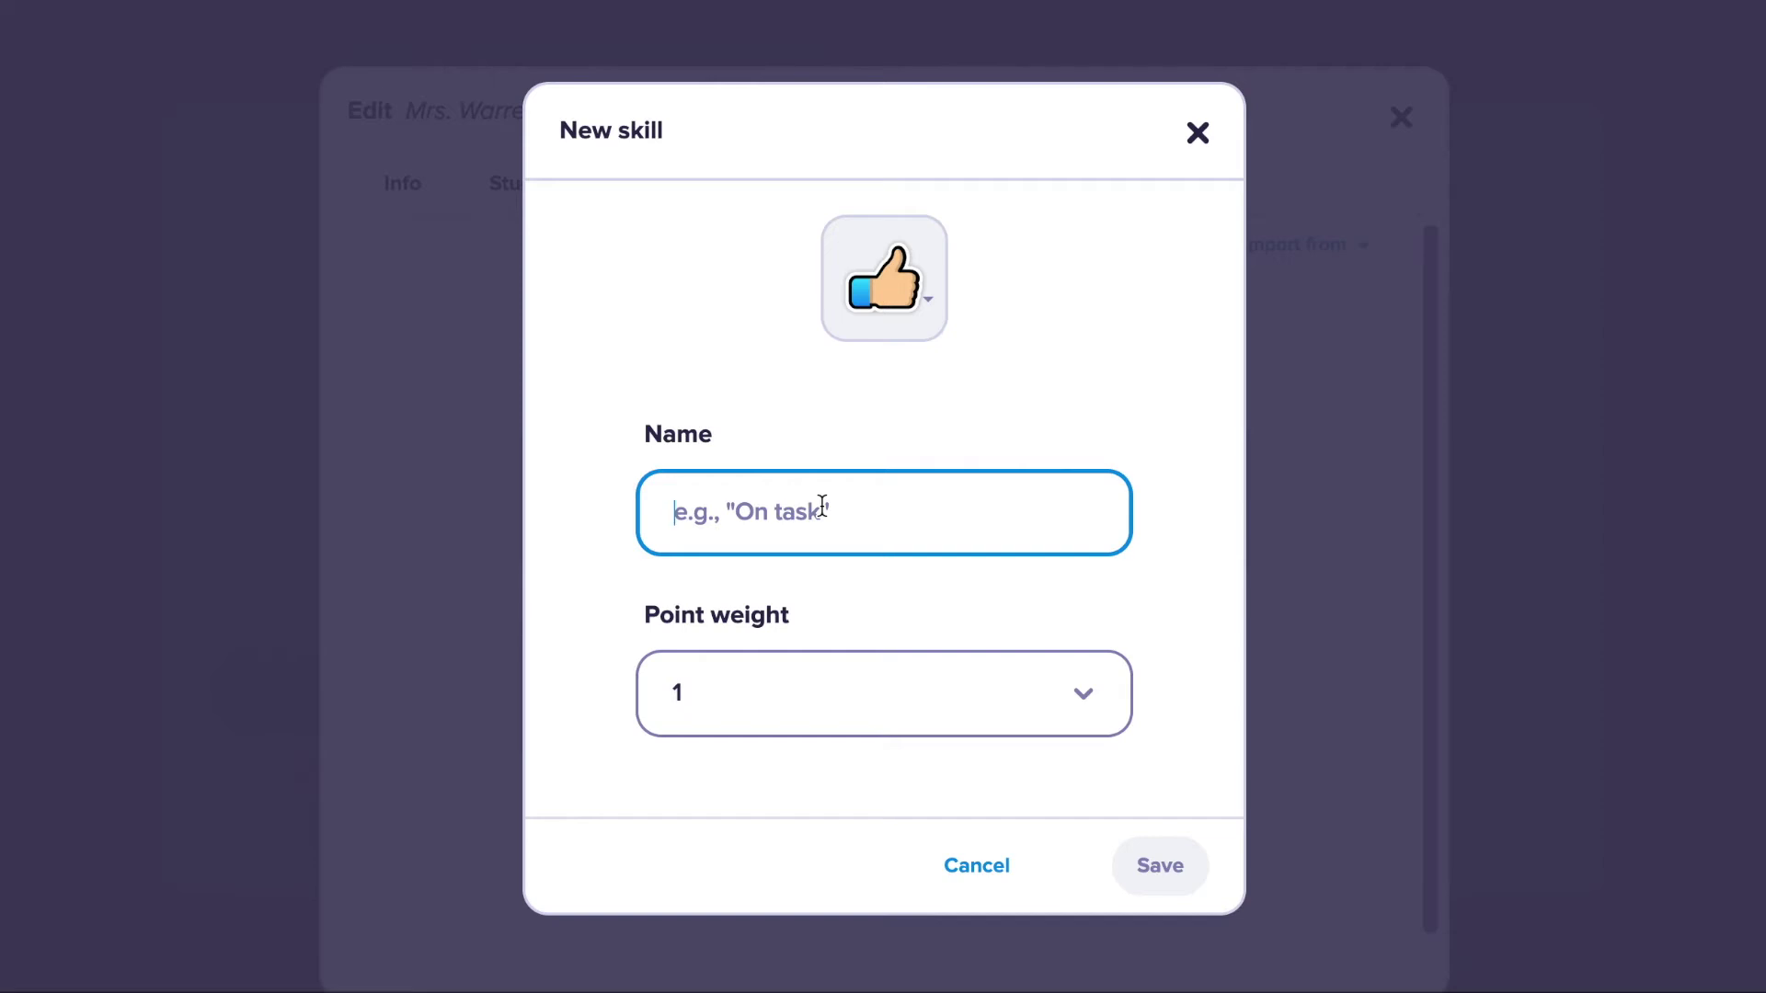
type("Patience")
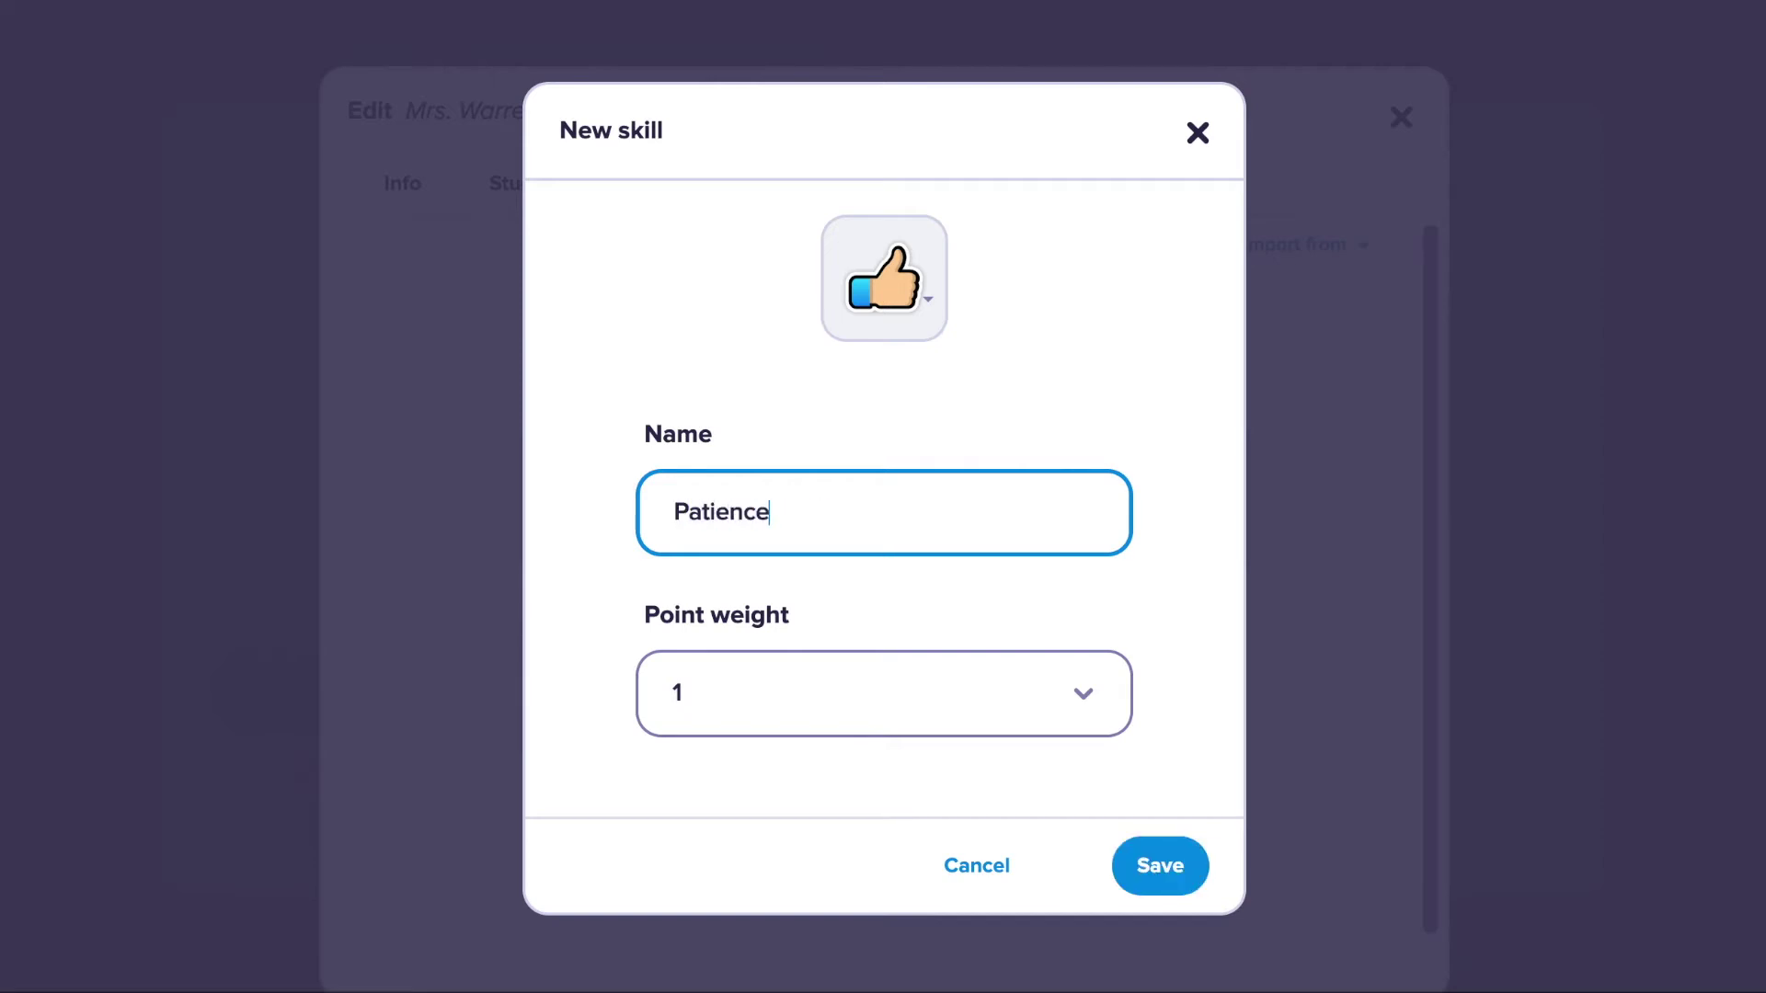
left_click(811, 678)
left_click(792, 395)
left_click(904, 313)
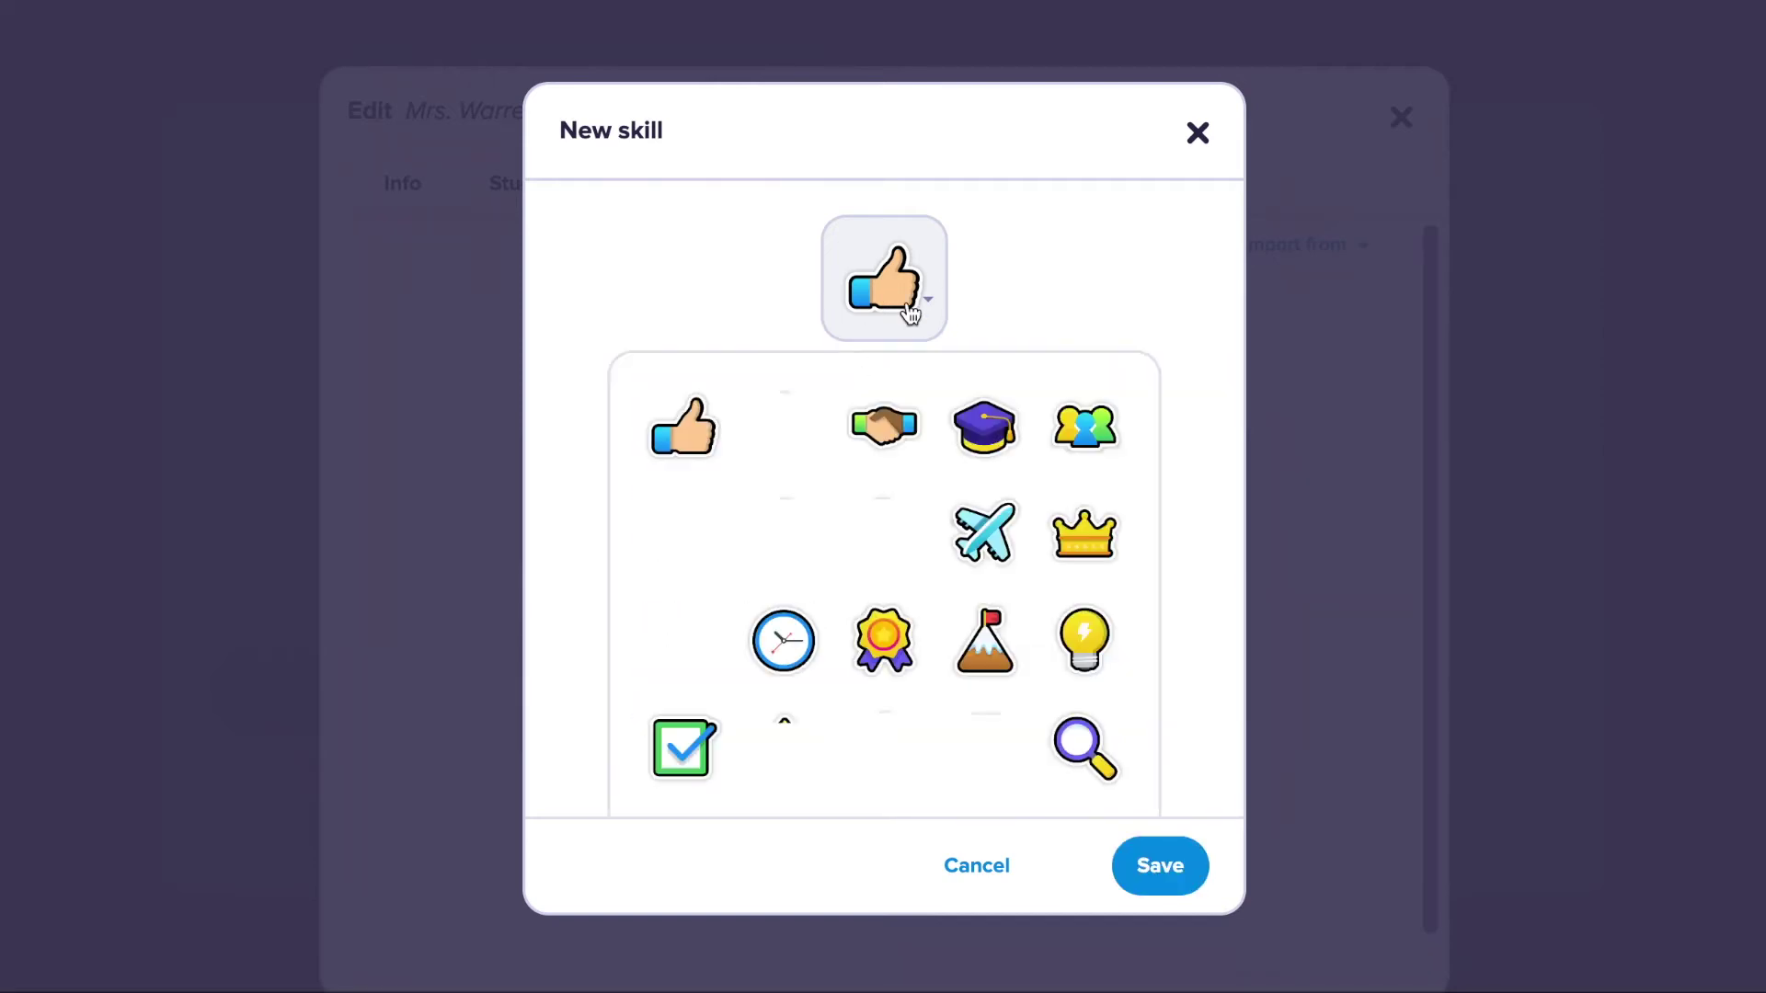
scroll(881, 522, "down", 1)
scroll(881, 523, "down", 2)
left_click(783, 419)
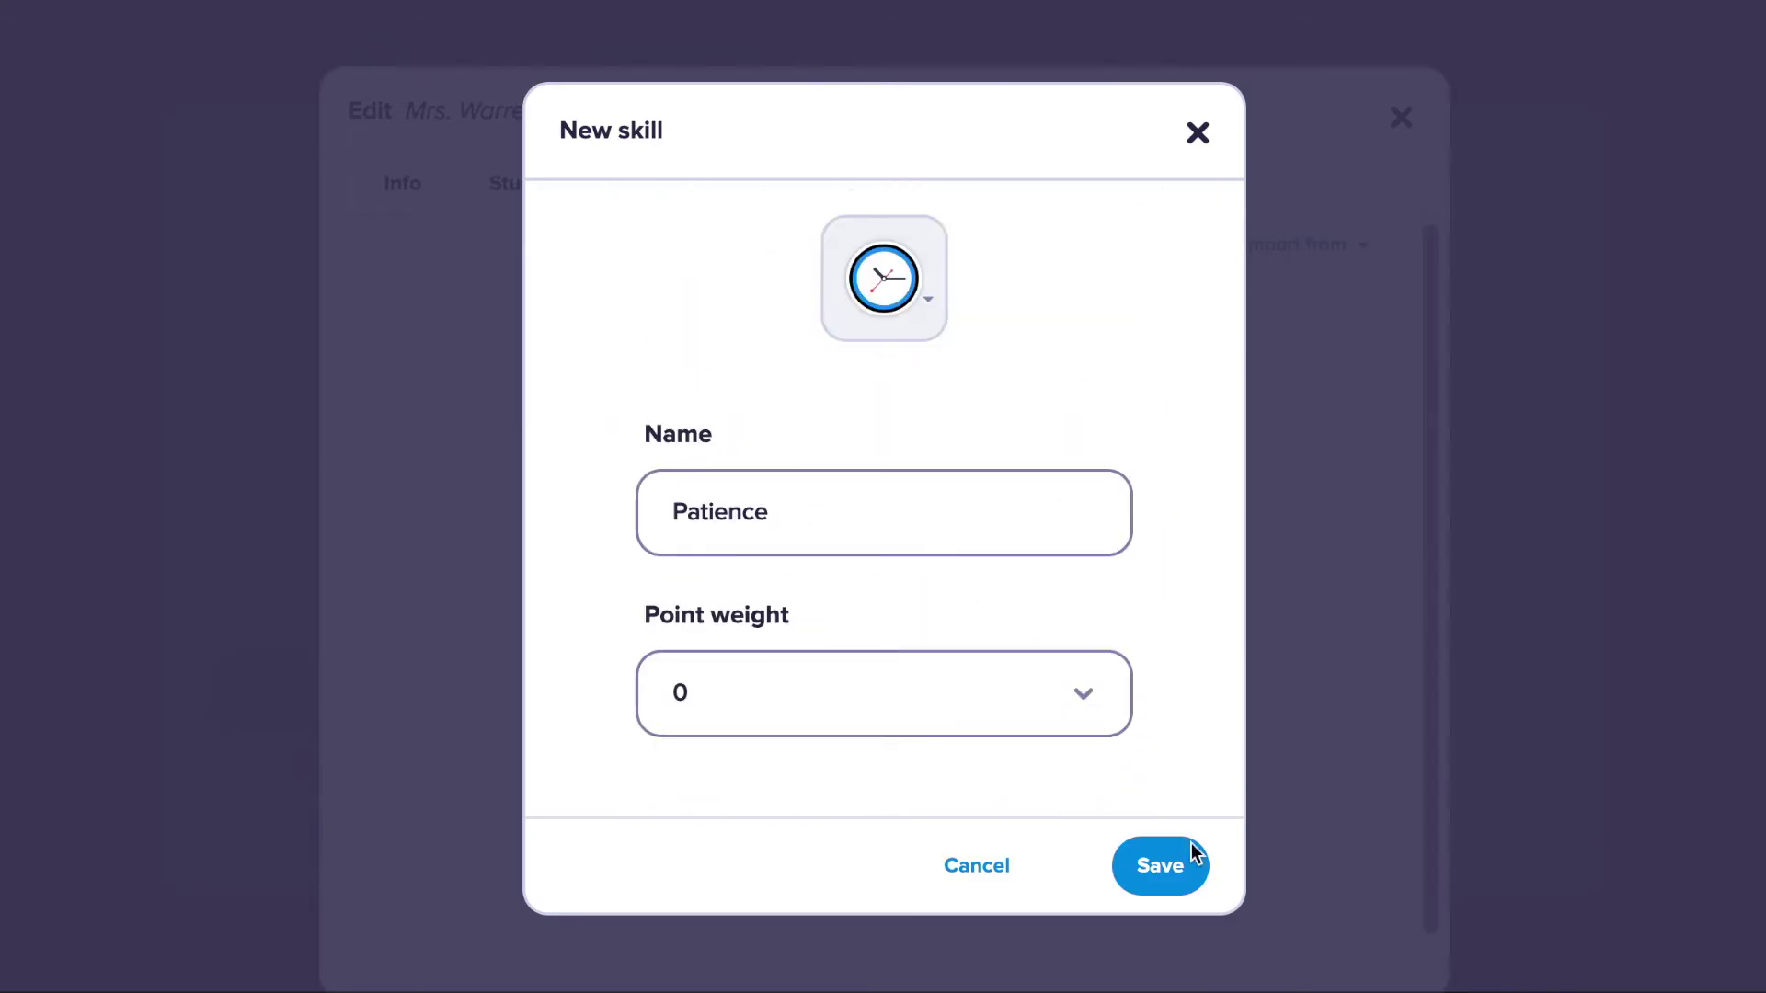
left_click(1186, 860)
left_click(1397, 117)
Give the red monster student an On task point, then redeem it noting 'new pencil from treasure box'.
left_click(1026, 303)
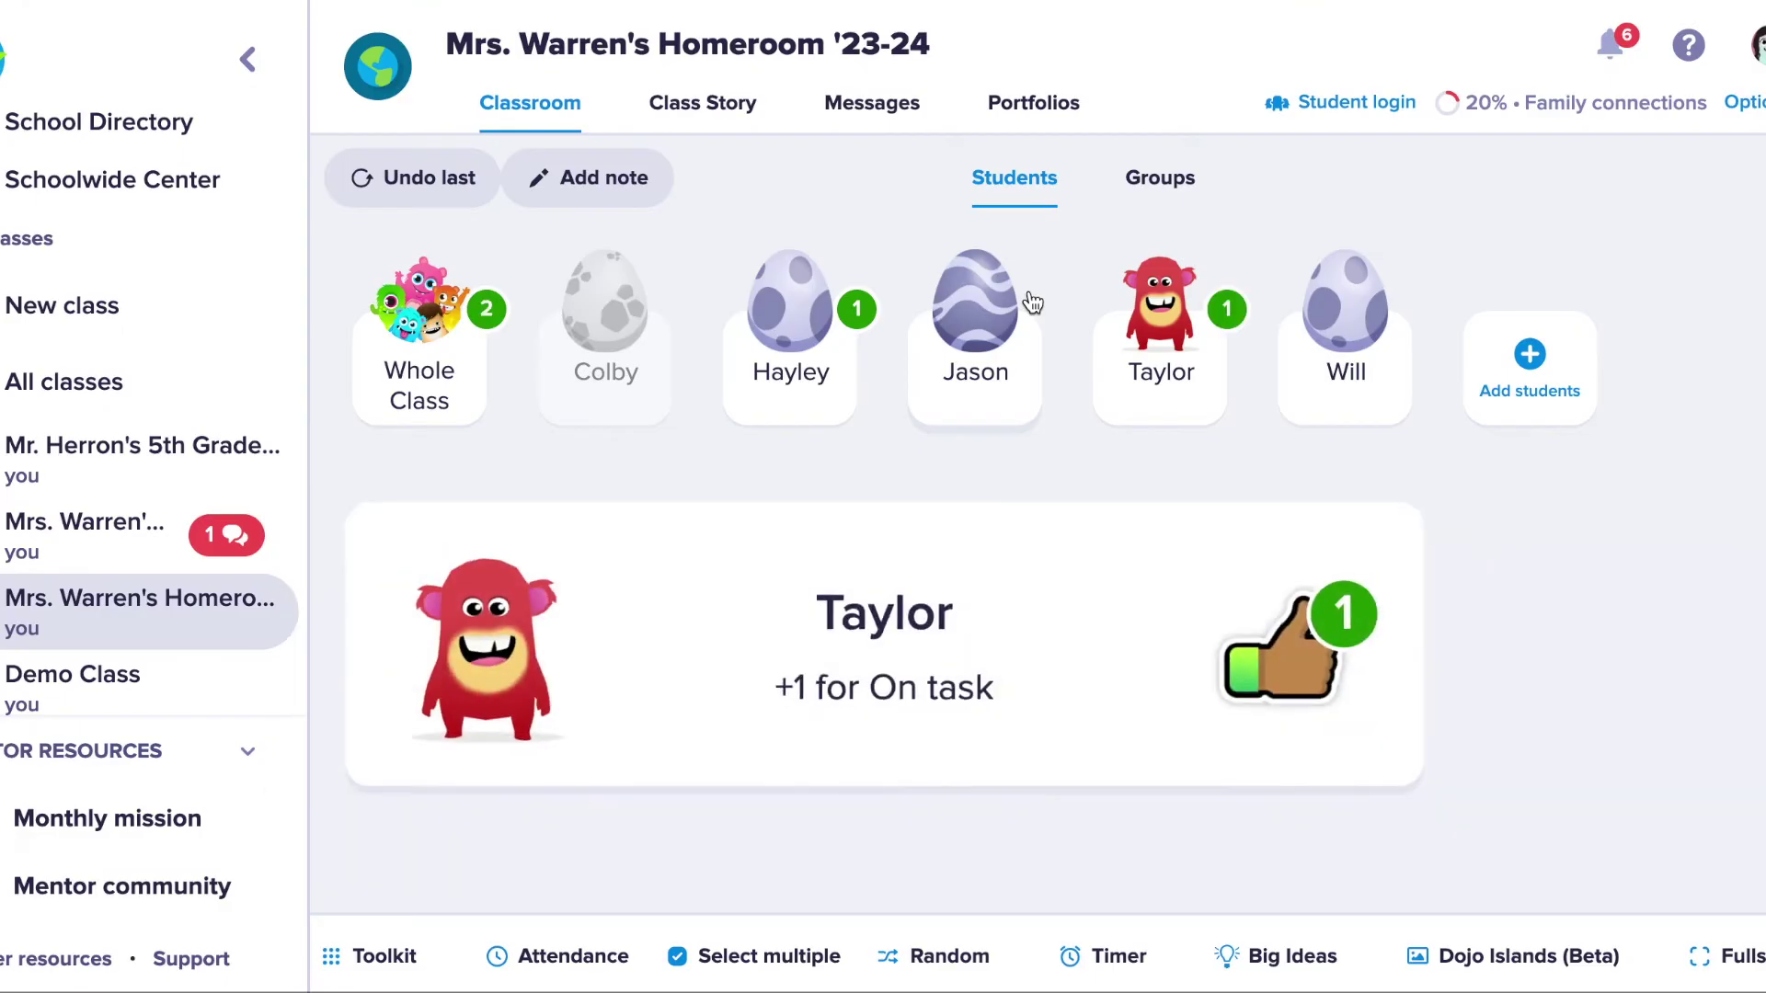
left_click(1157, 302)
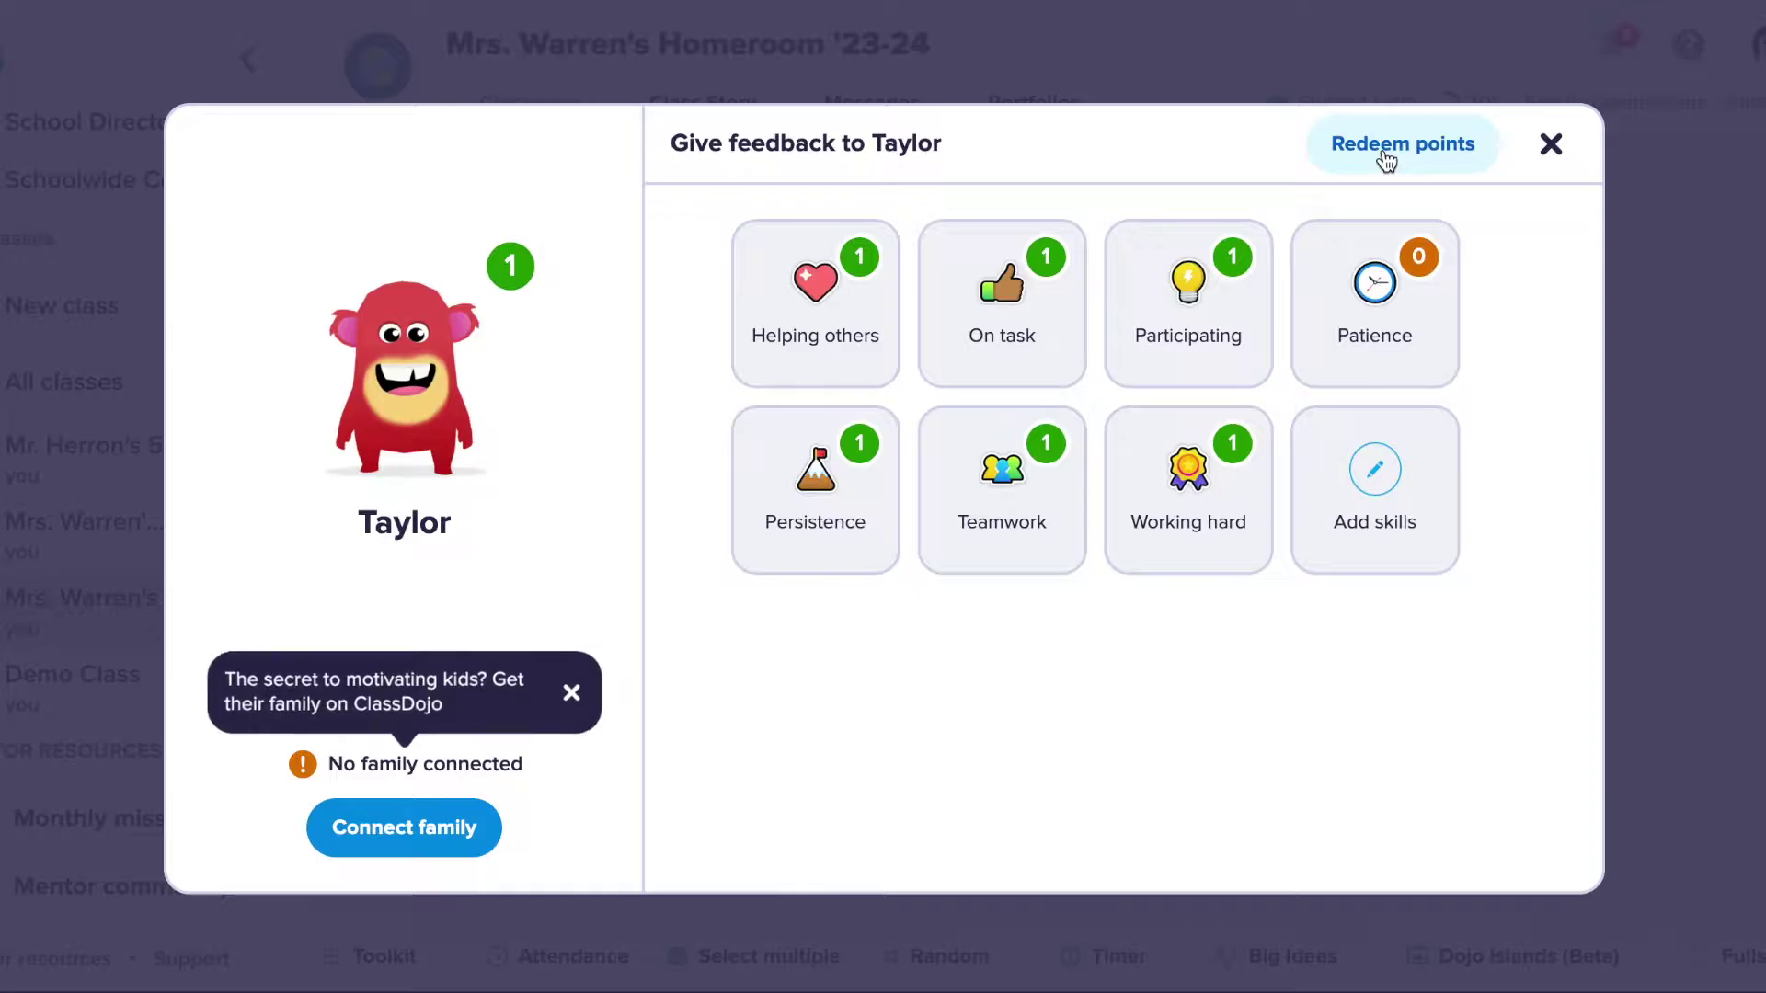
left_click(1387, 147)
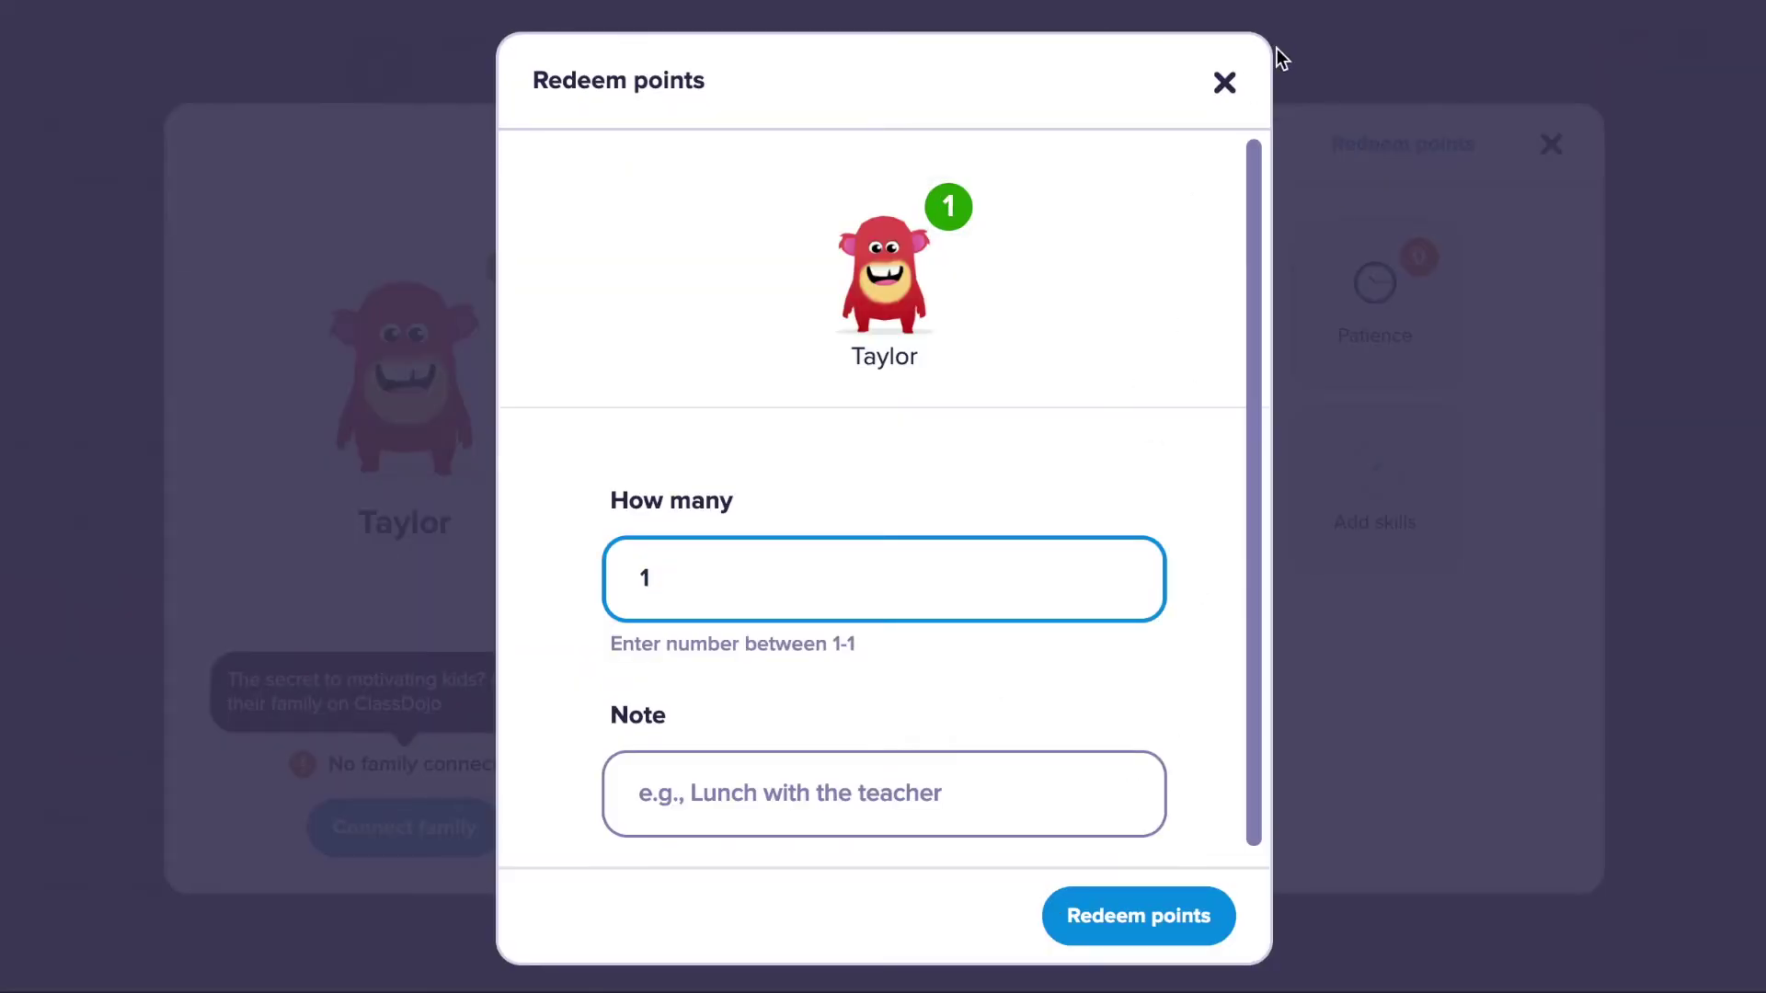
left_click(1041, 783)
type("new pencil from tea")
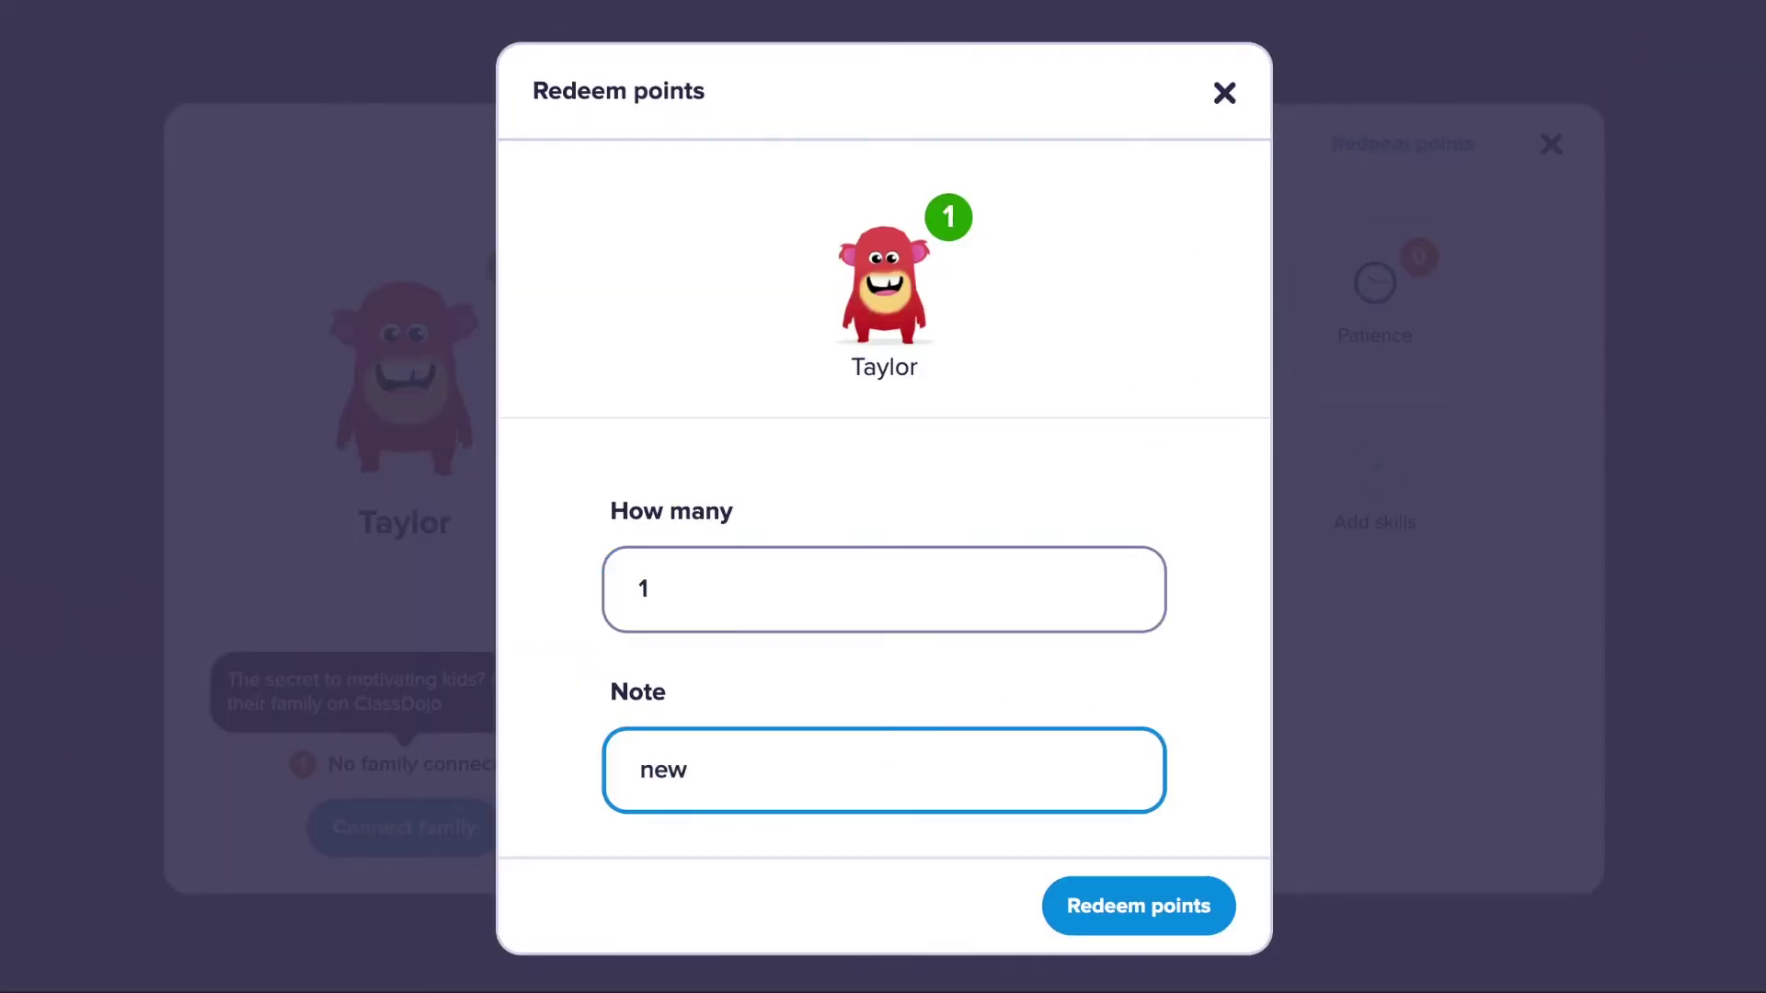
key("BackSpace")
key("BackSpace")
type("reasure box")
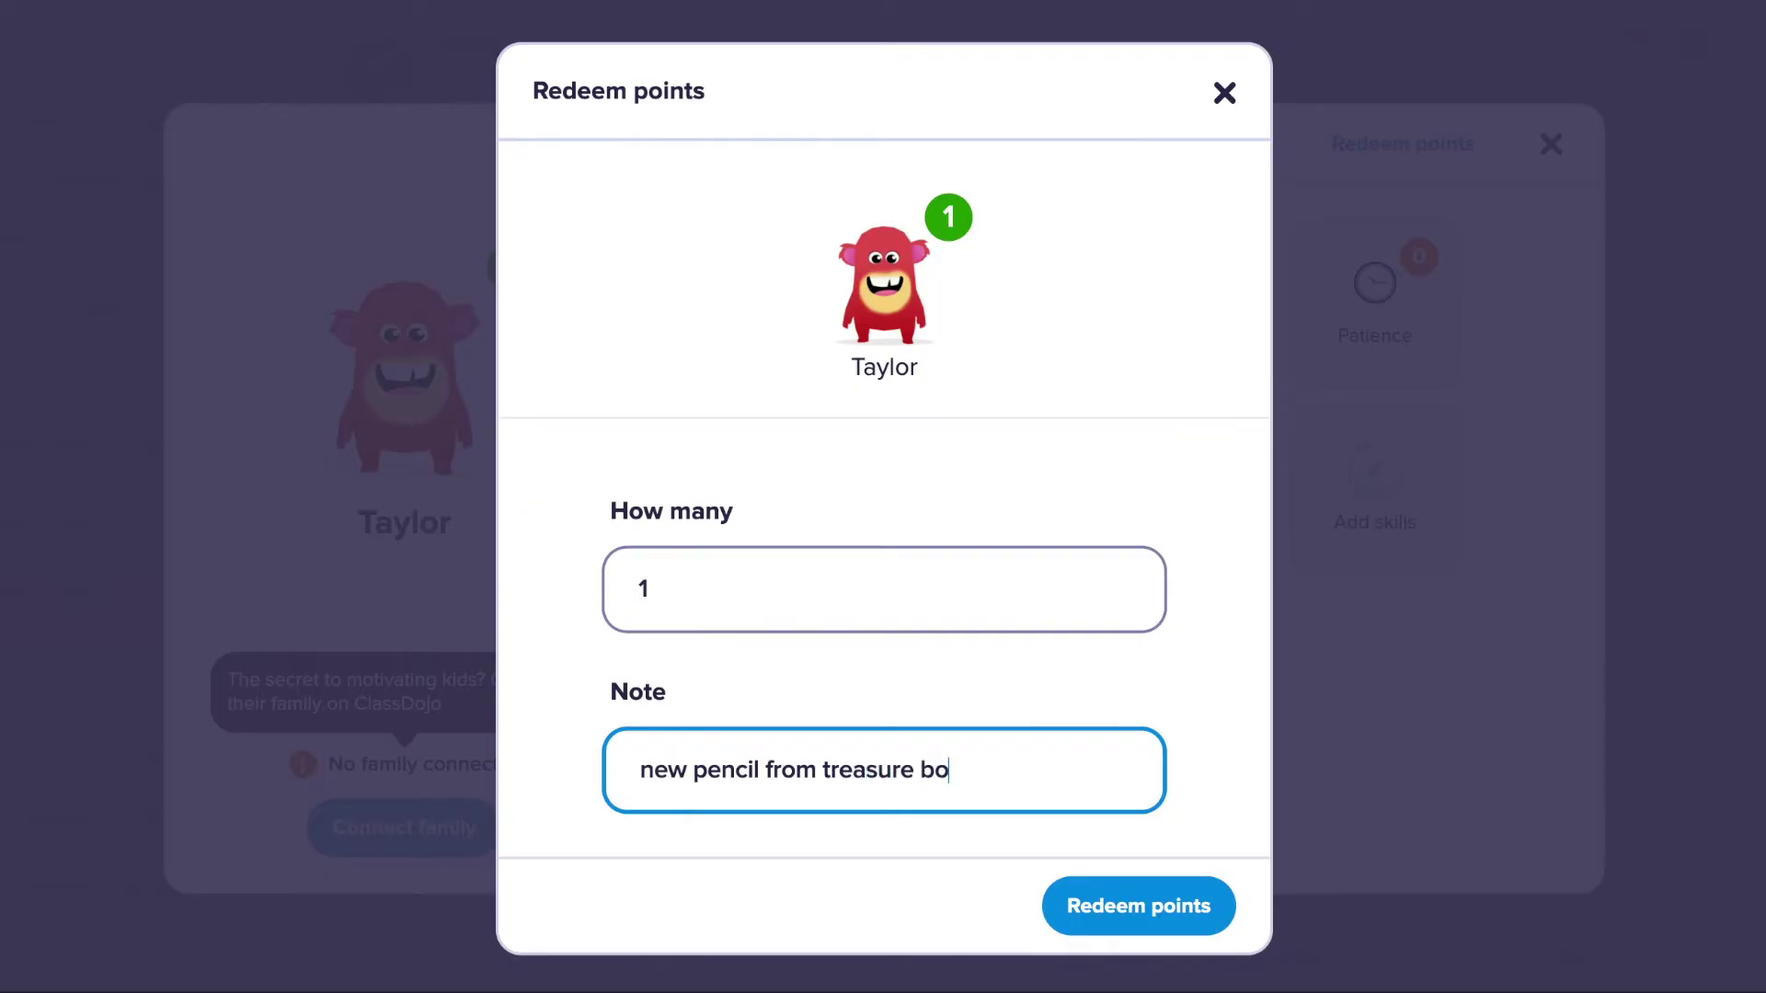
left_click(1151, 906)
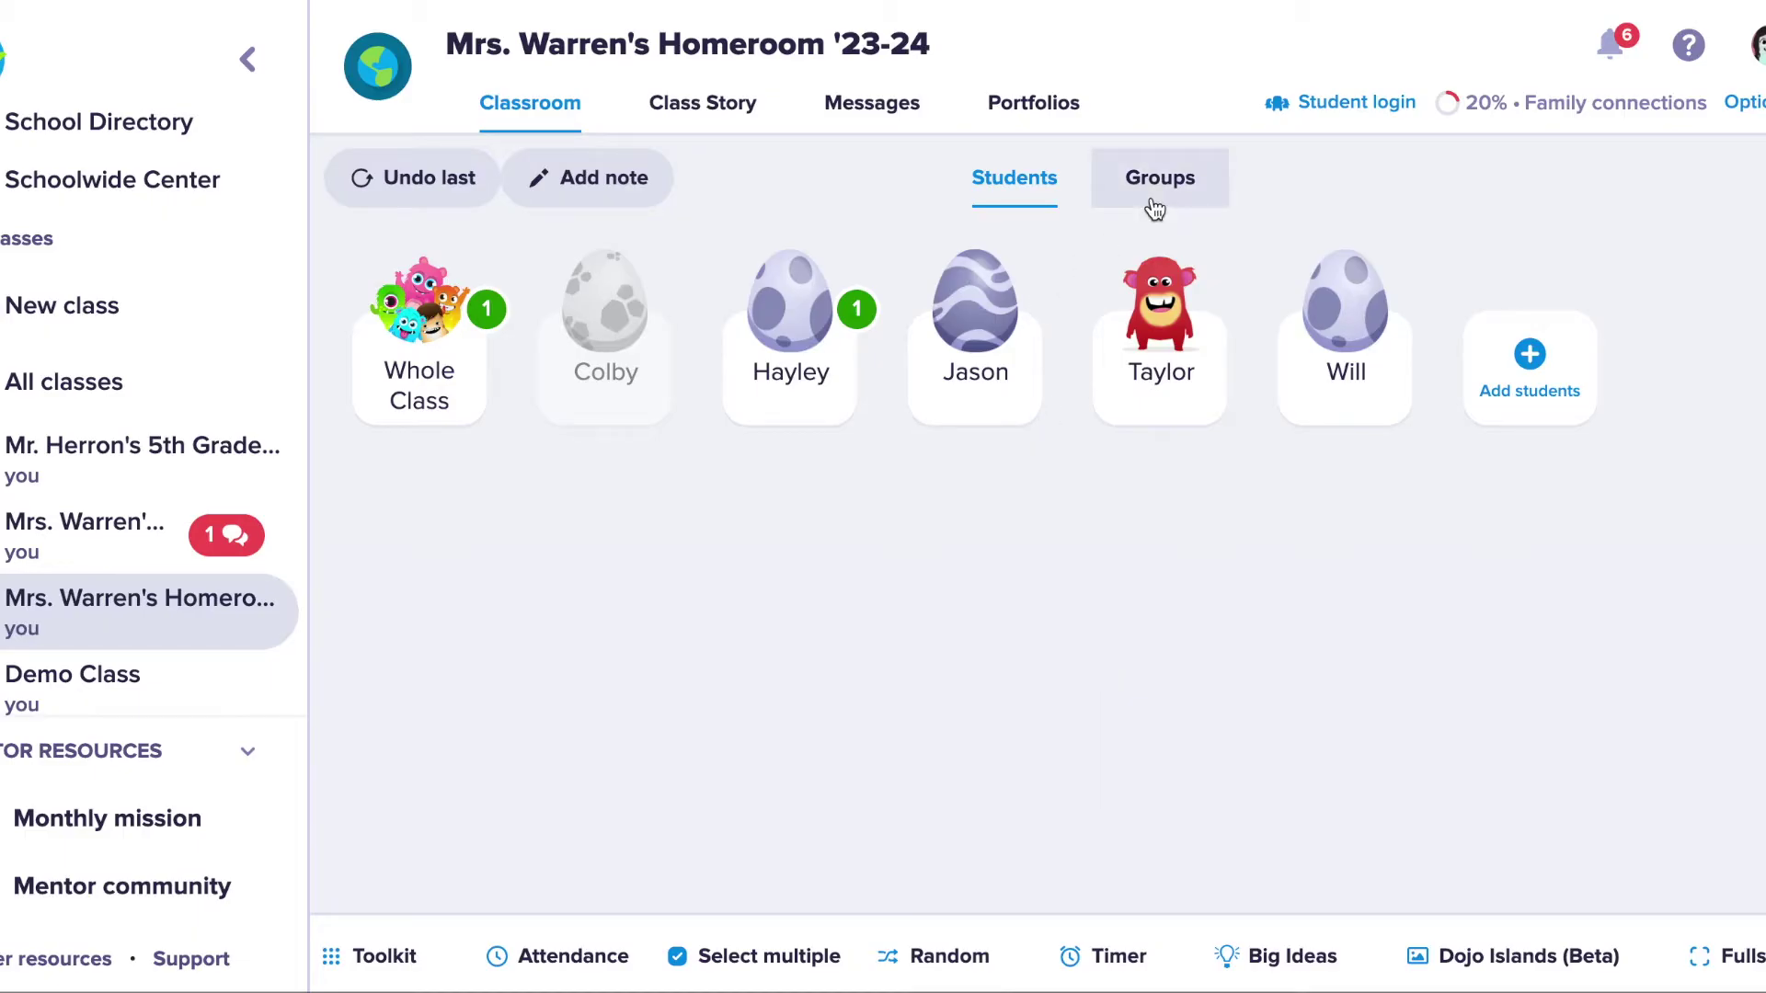
In the 4th Grade class, award the Music Period 1 group +1 for Followed directions.
left_click(69, 525)
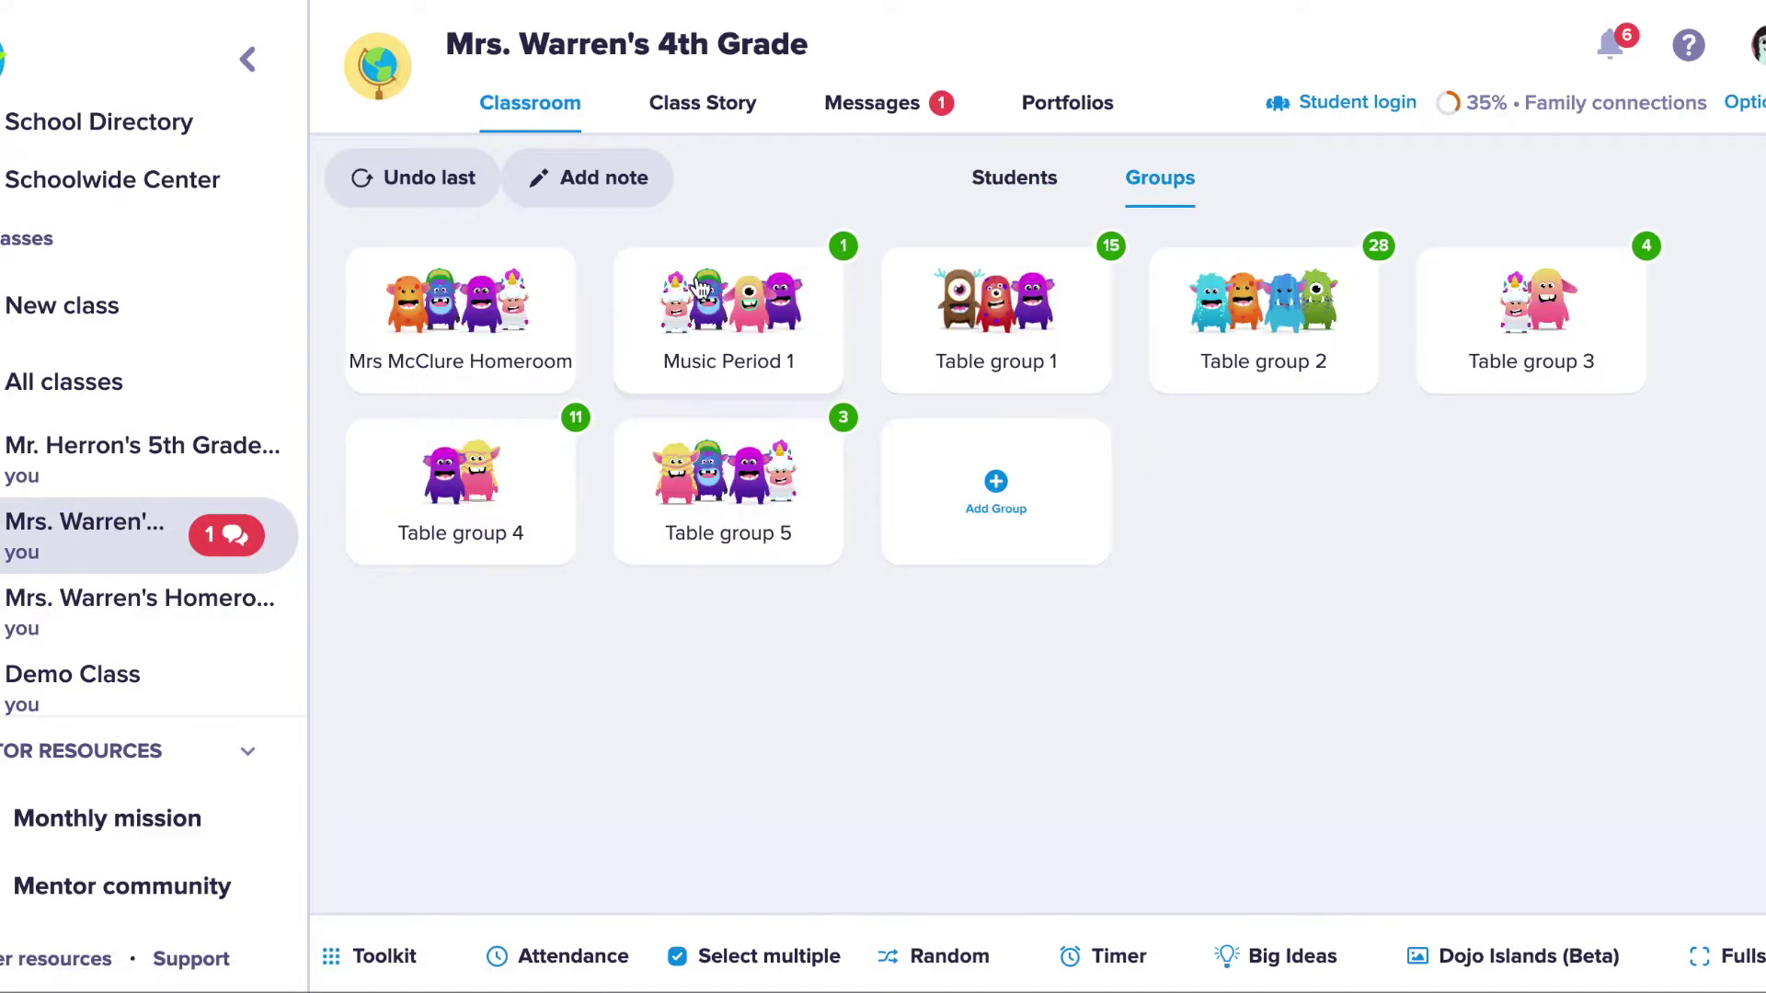
left_click(731, 308)
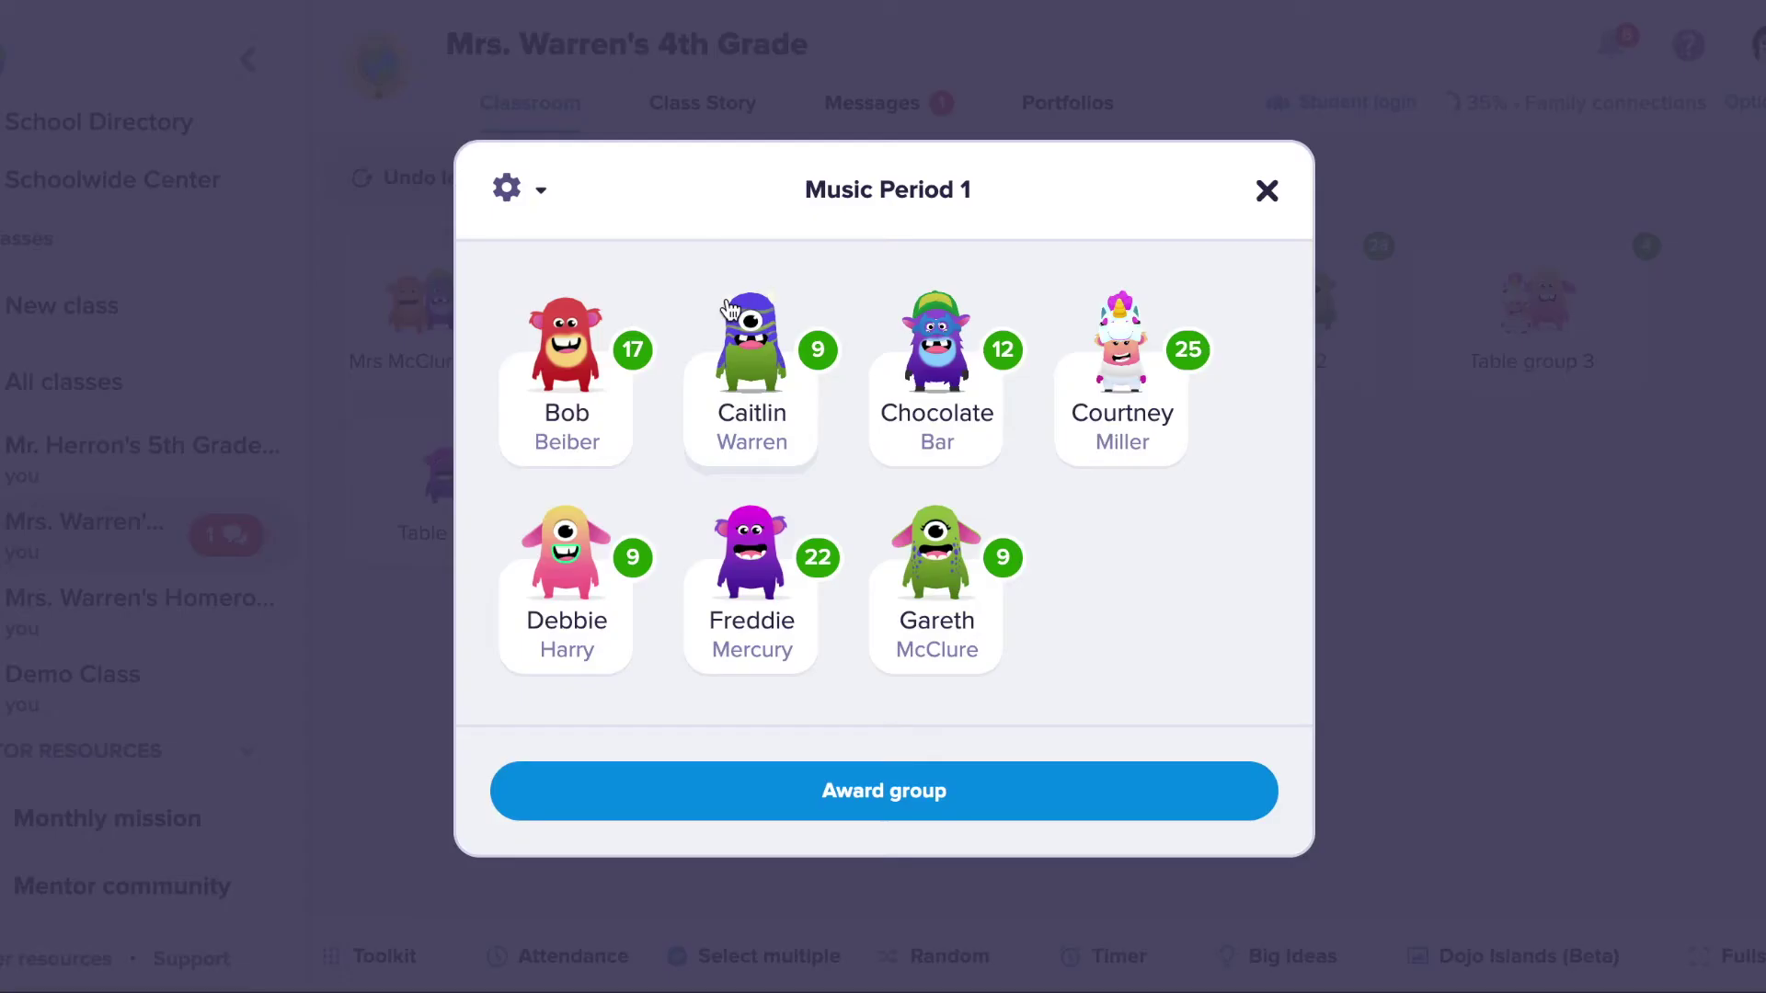
left_click(839, 791)
left_click(1183, 536)
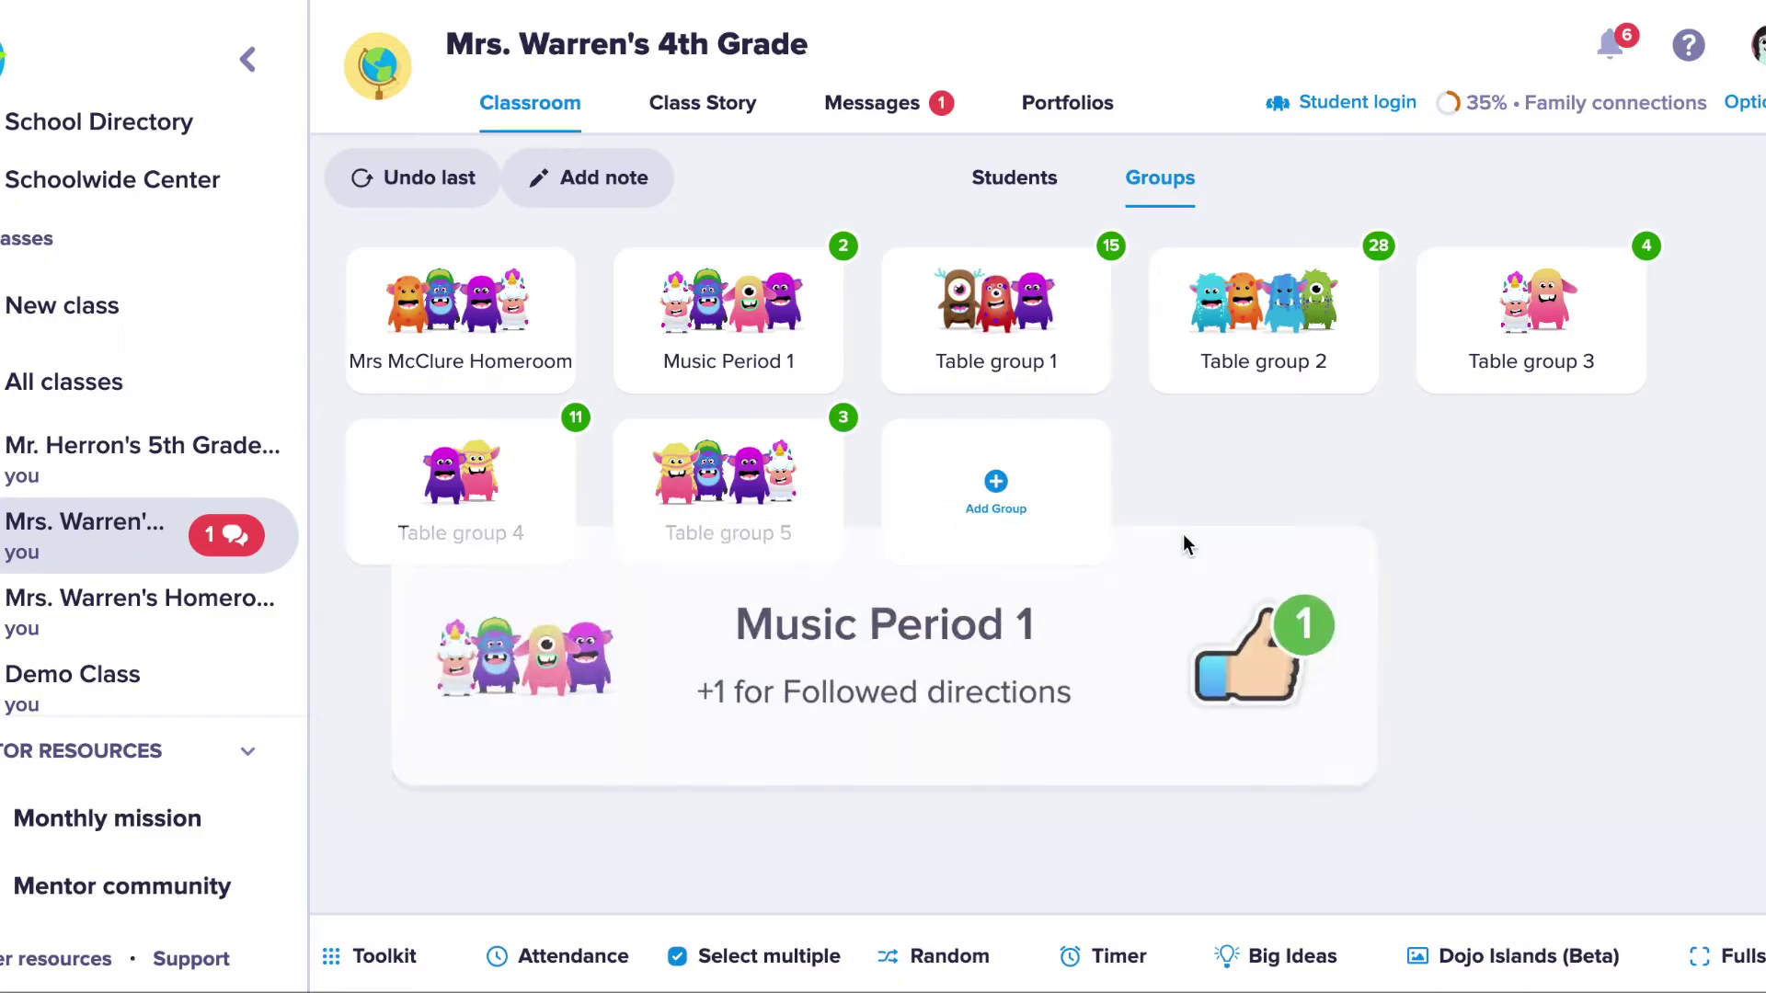
Give one Music Period 1 member an extra +1 for Good attitude.
left_click(796, 338)
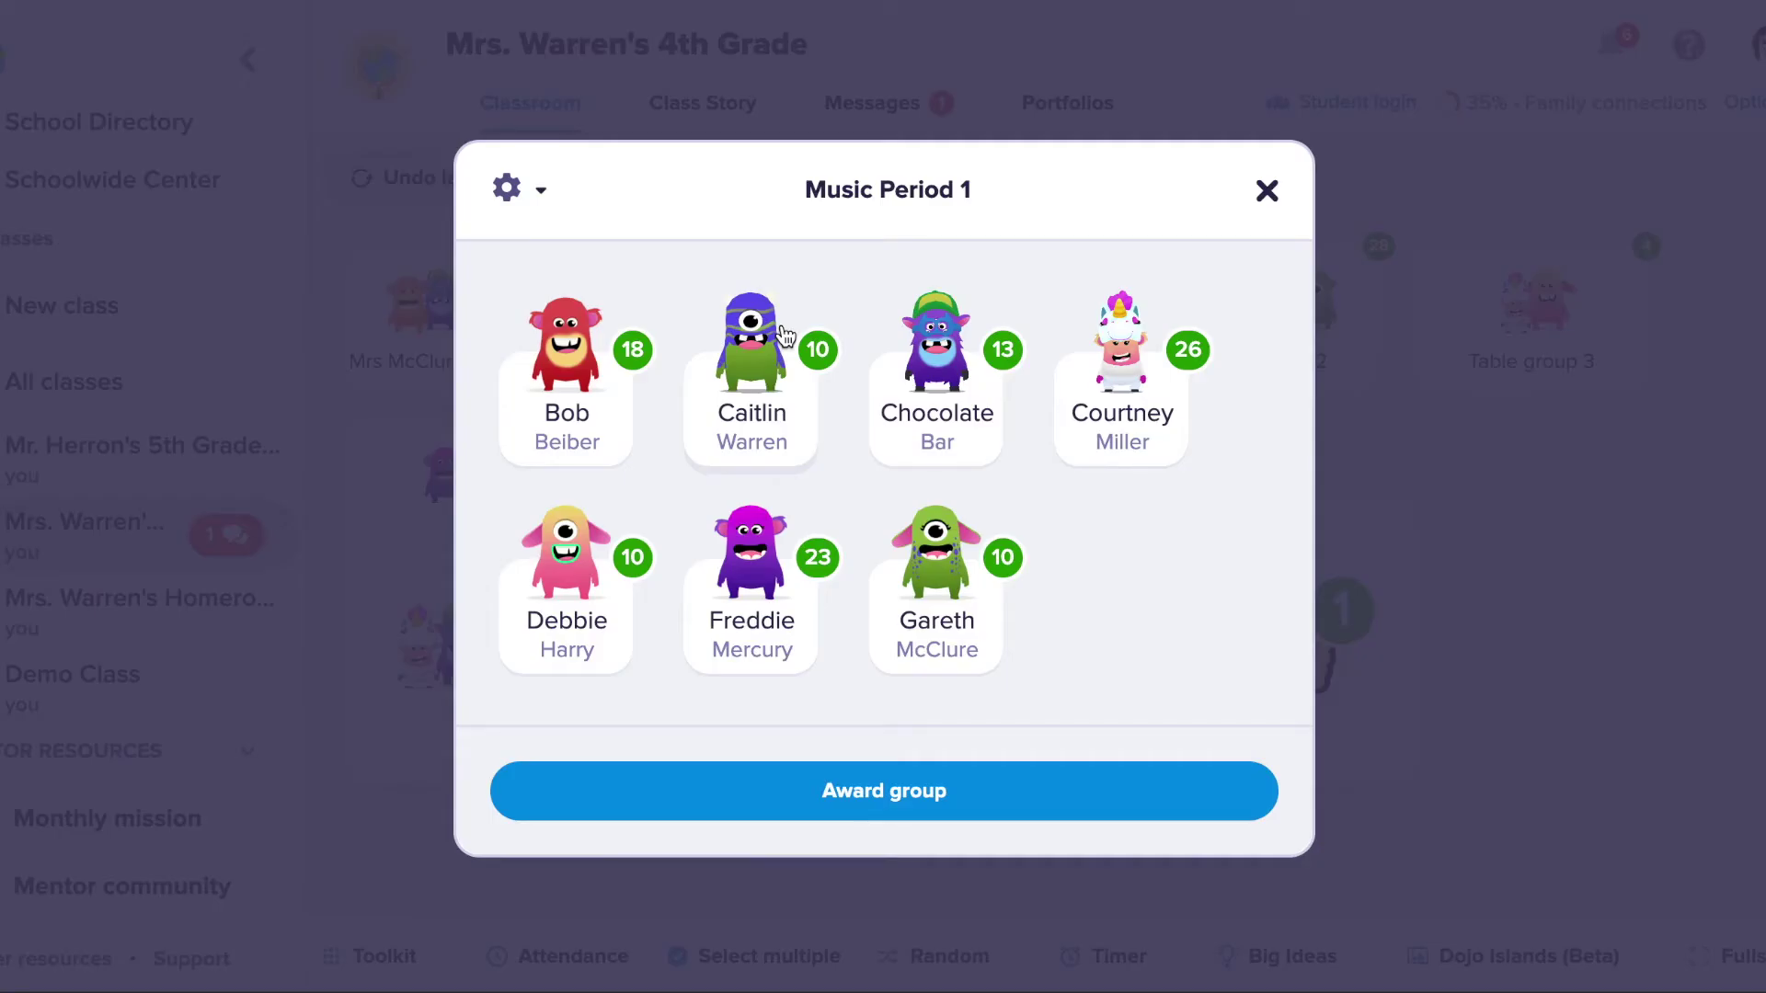
left_click(763, 596)
left_click(804, 714)
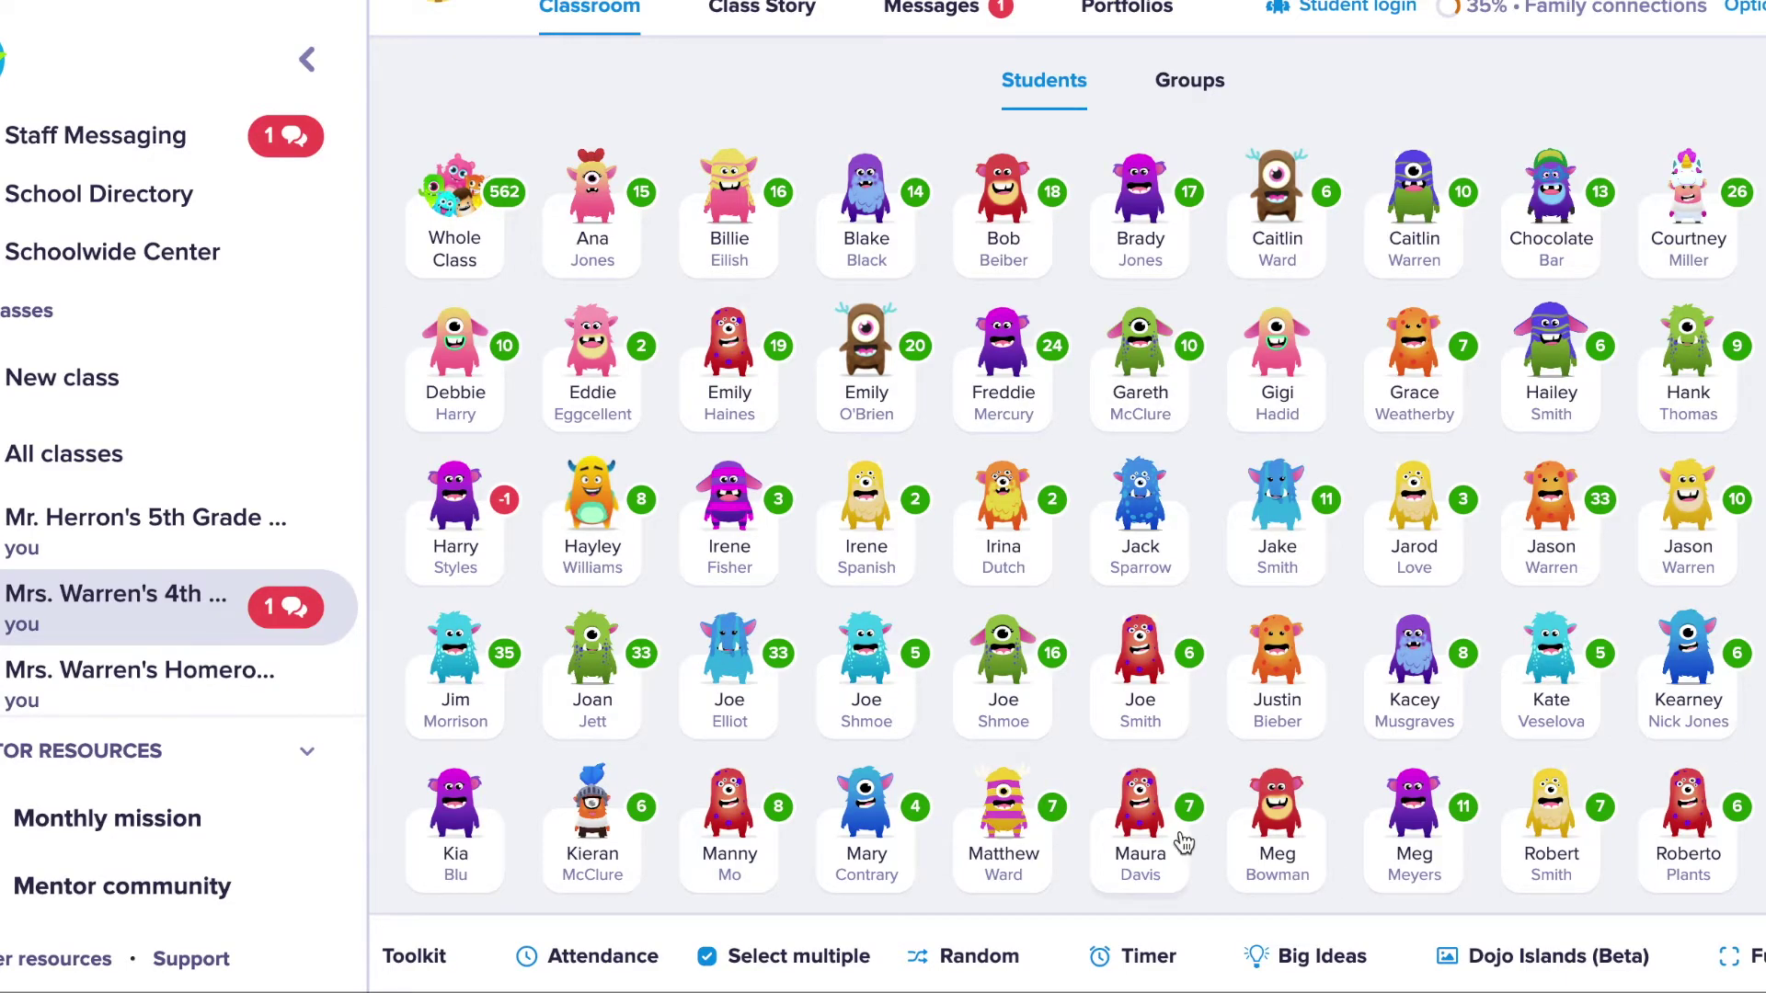
Run a 15-second timer from the classroom toolkit and pick a random student.
left_click(417, 959)
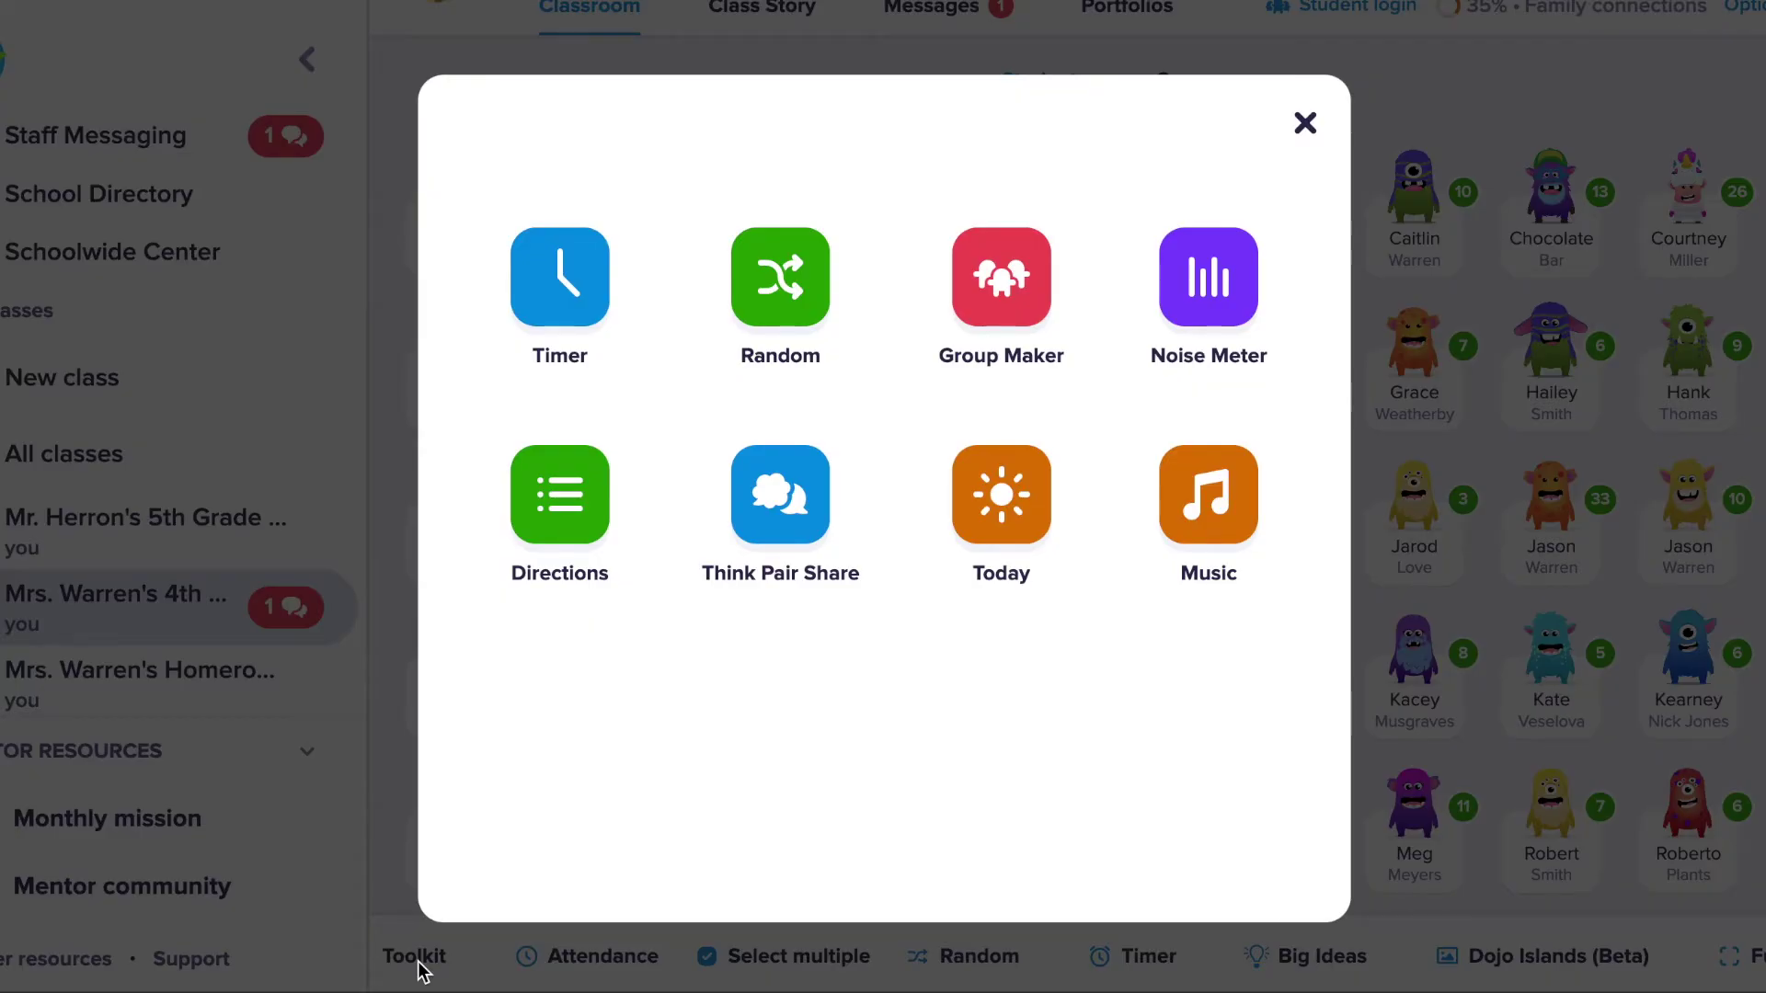
left_click(551, 310)
left_click(580, 461)
left_click(789, 306)
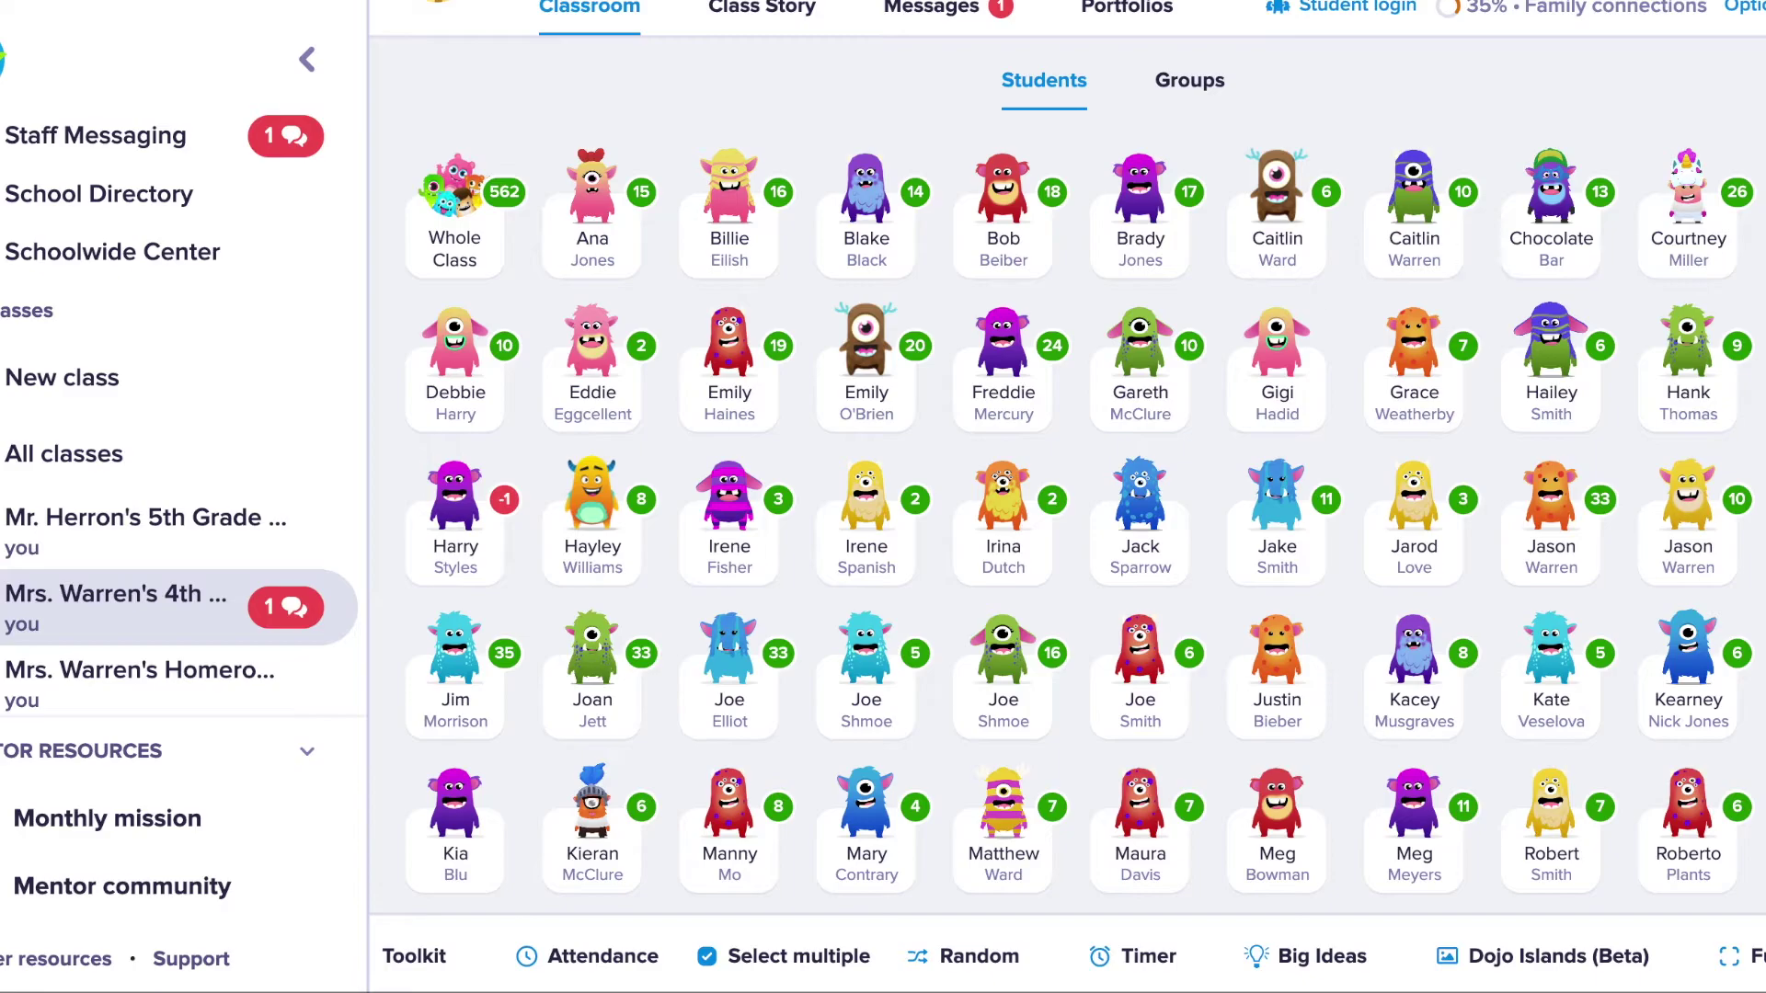
Explore the Group Maker, including its Don't group together settings.
left_click(432, 964)
left_click(1010, 242)
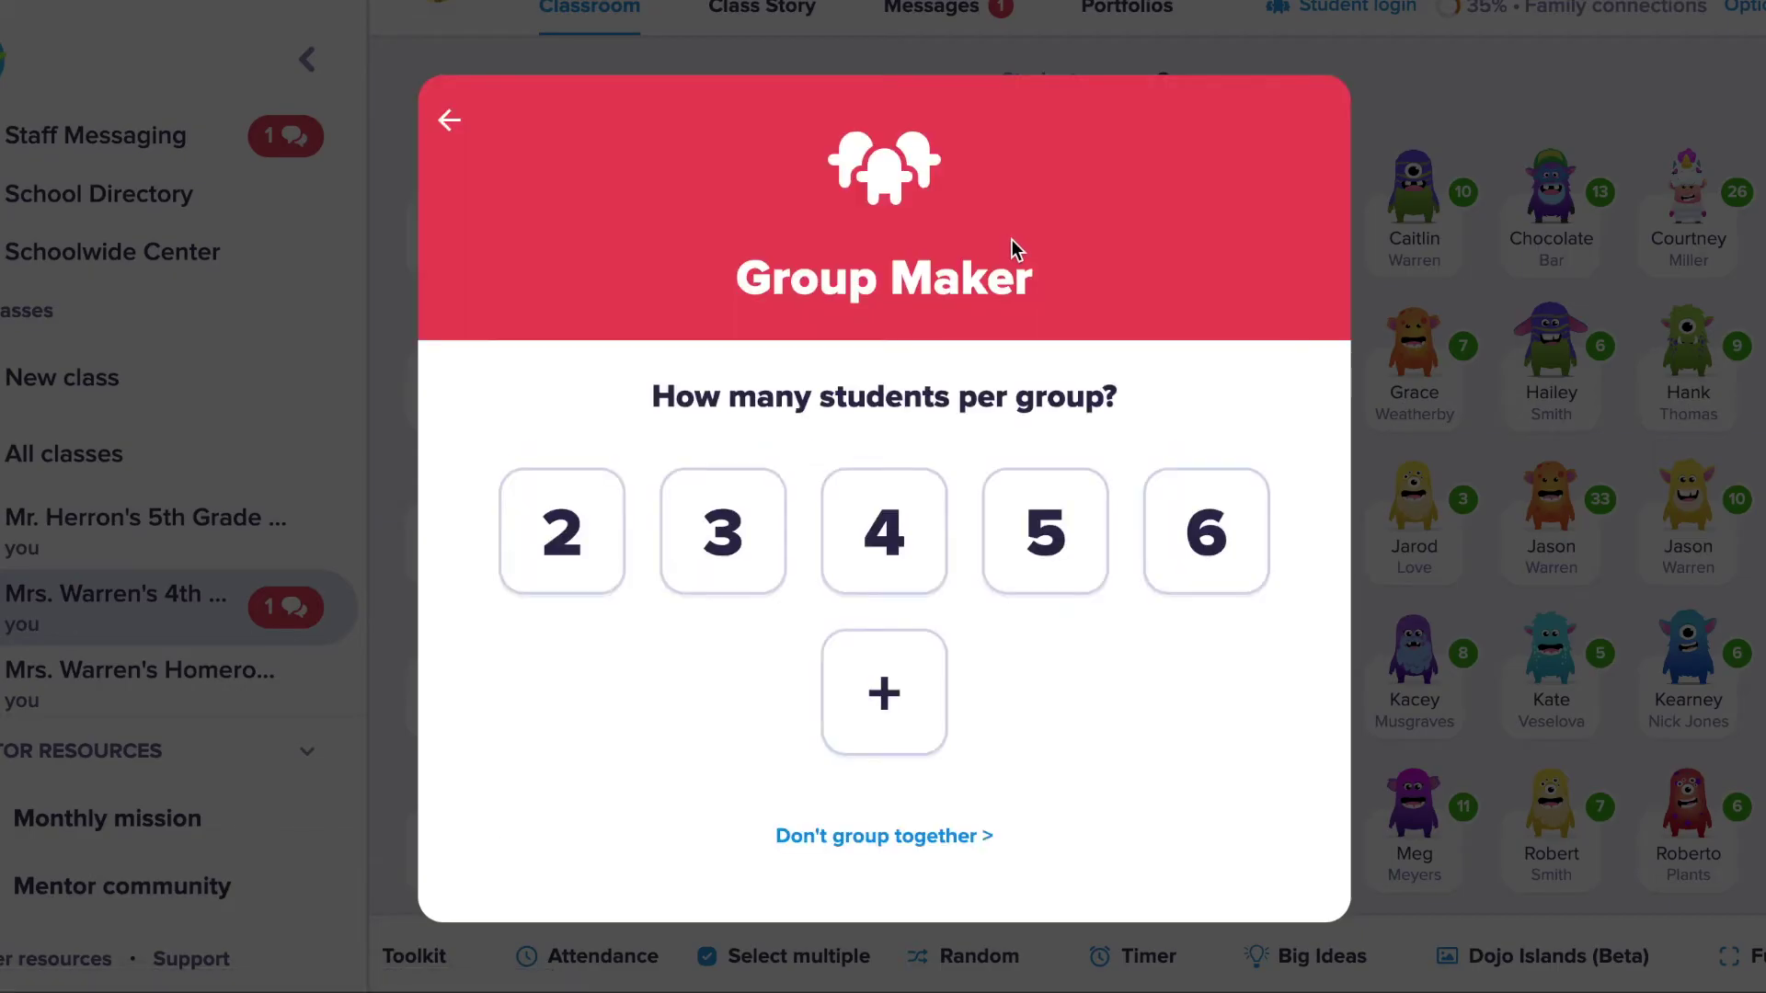
left_click(884, 839)
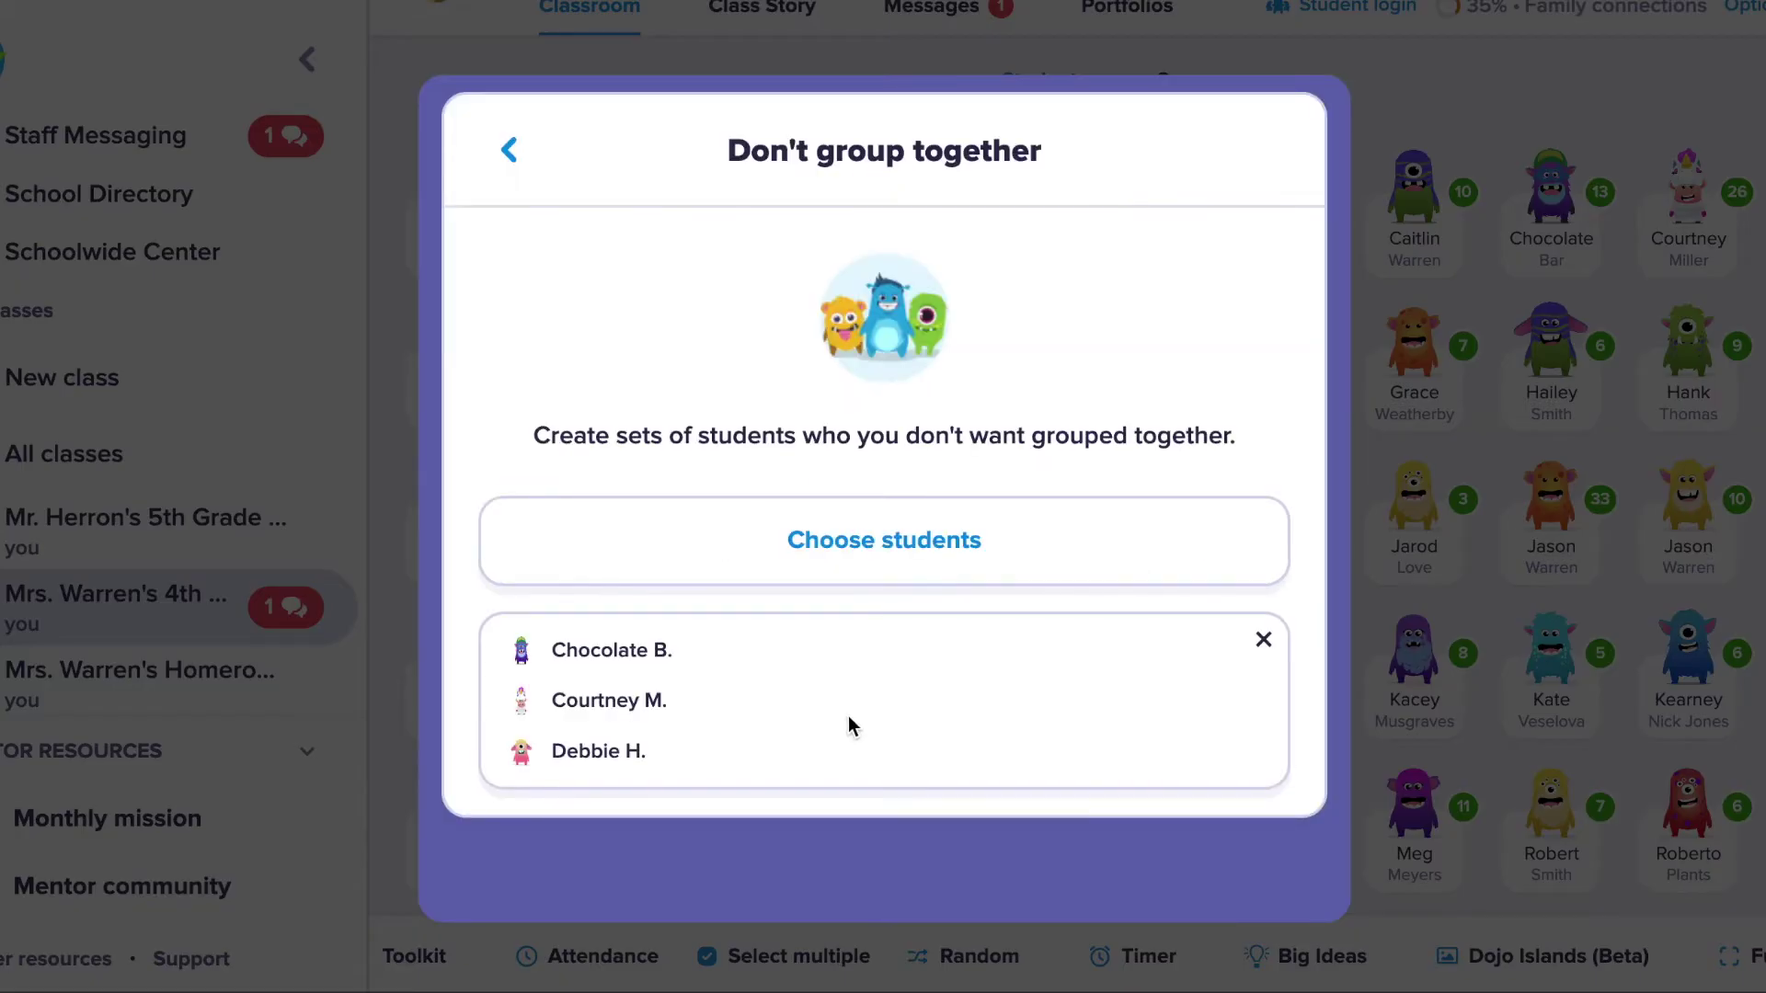
left_click(523, 180)
left_click(450, 121)
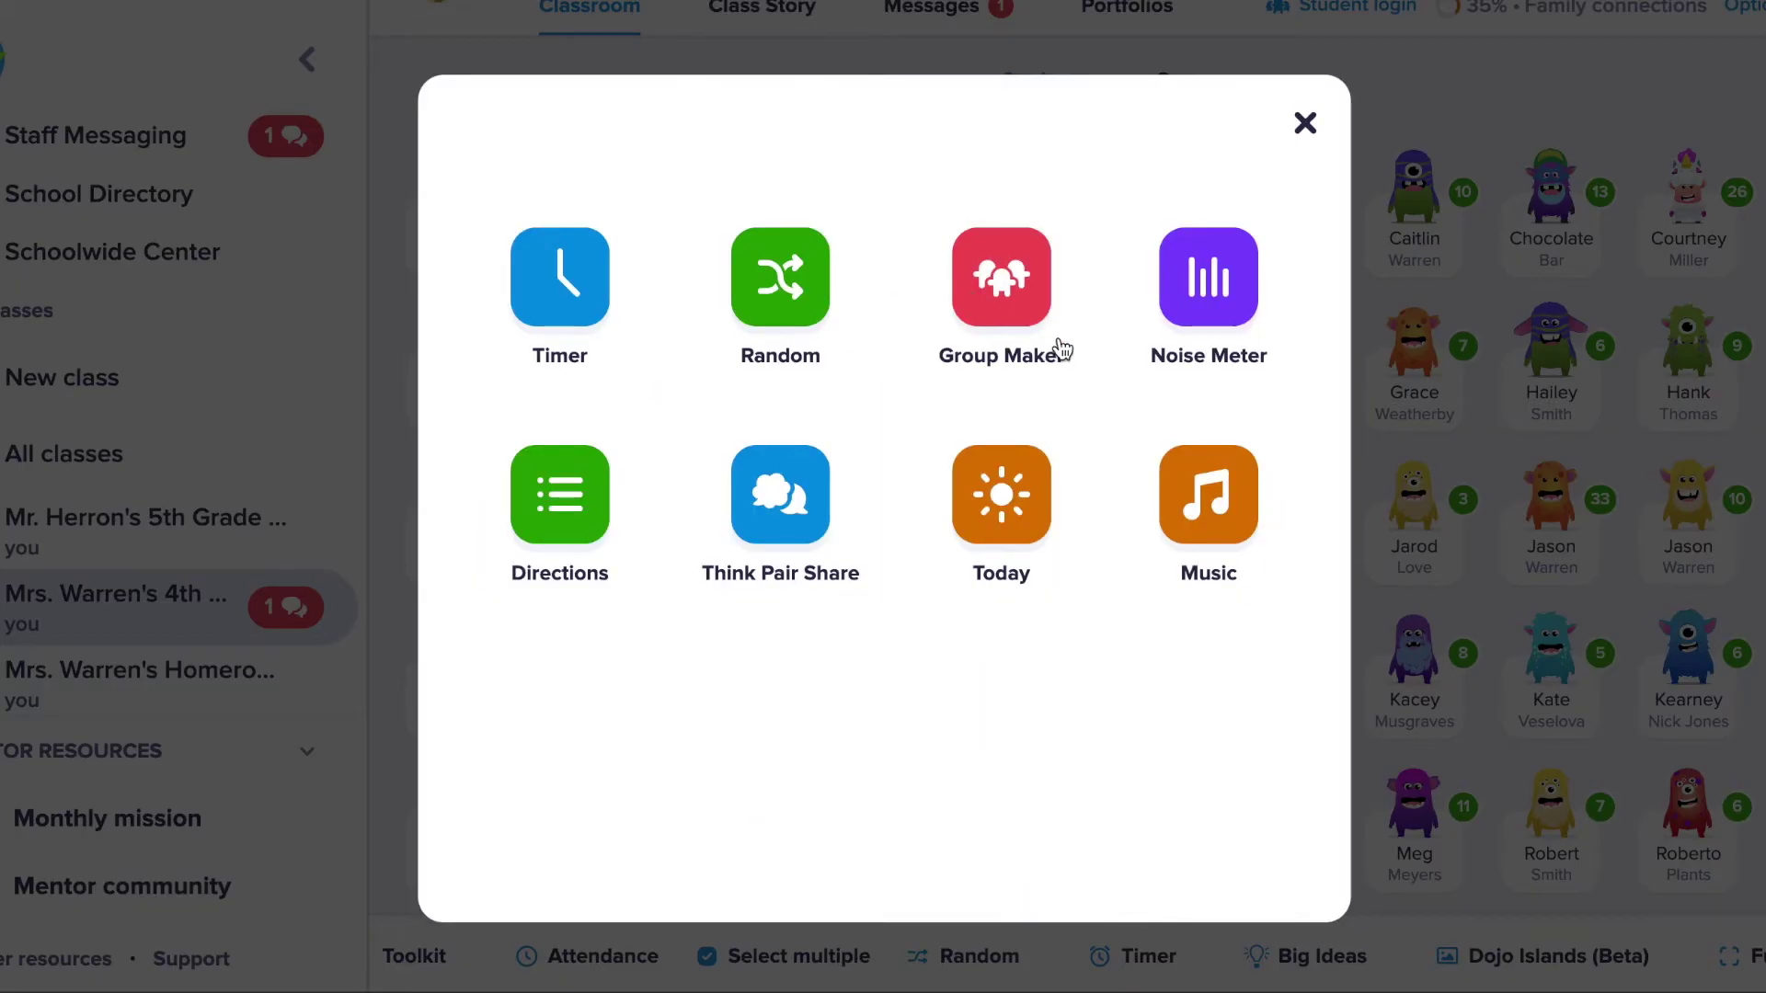
Try the Noise Meter with raised sensitivity, then return to the toolkit.
left_click(1202, 308)
left_click_drag(883, 848, 1090, 848)
key("Escape")
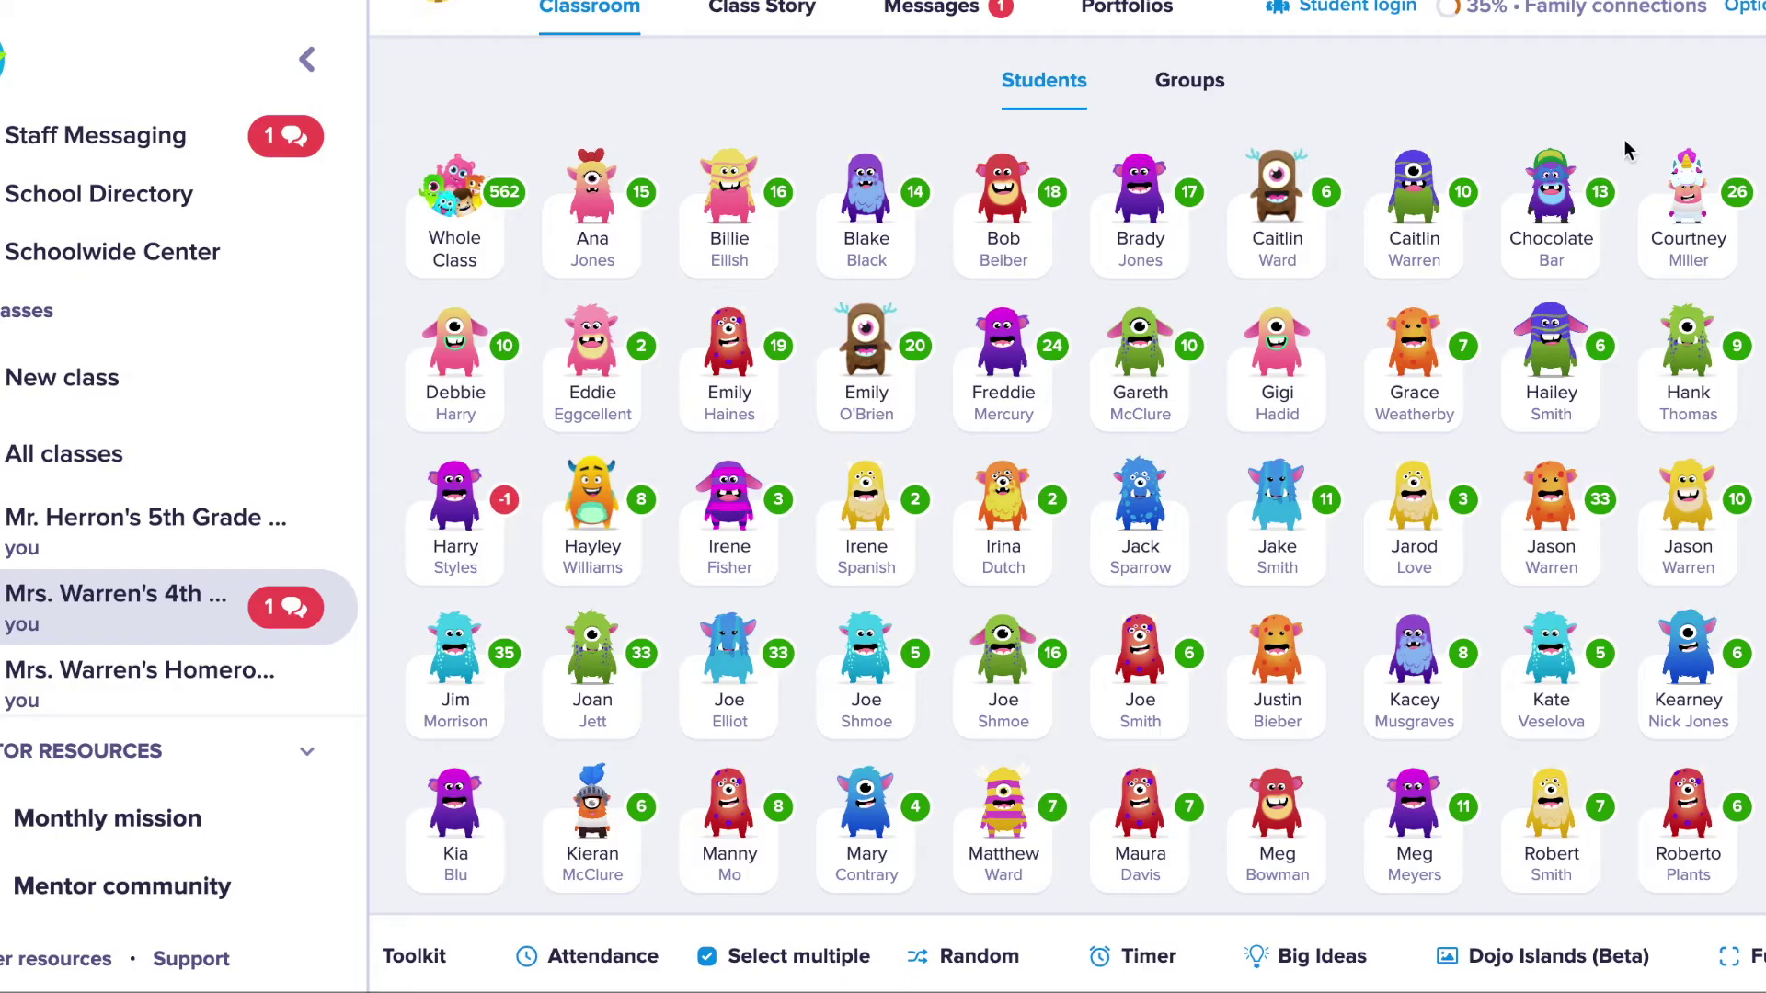
left_click(412, 952)
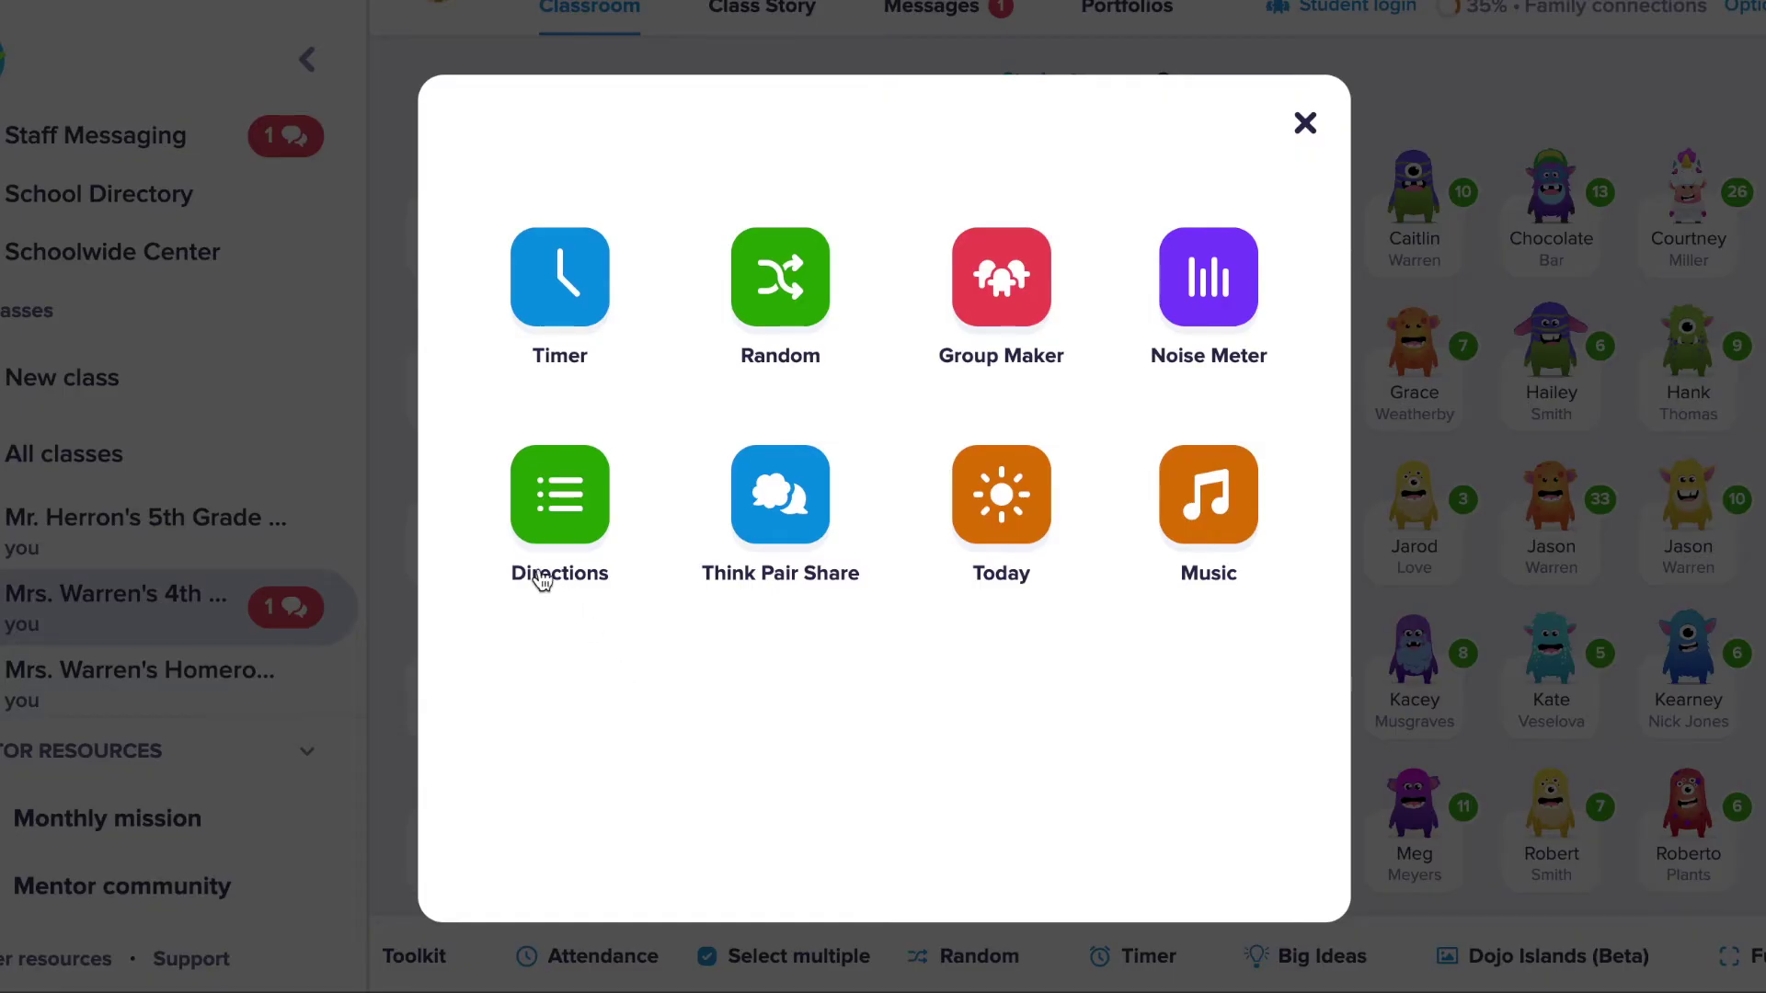
Preview the Directions and Think Pair Share toolkit tools.
left_click(582, 524)
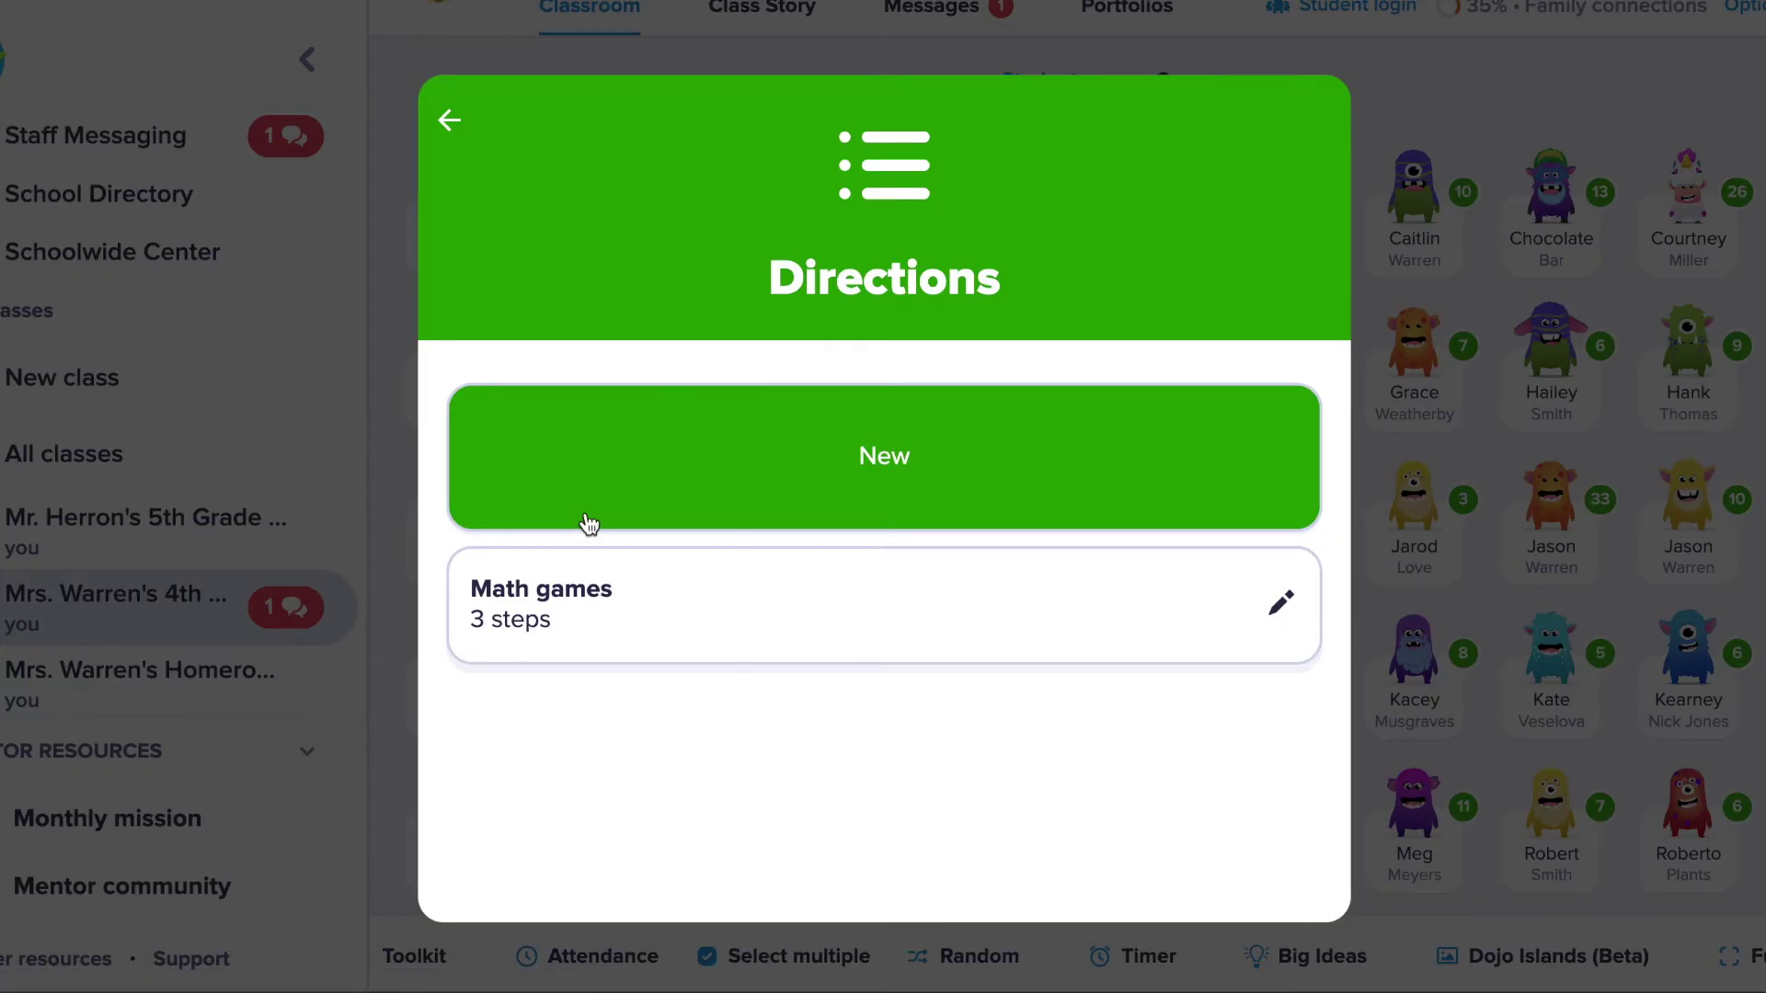
left_click(449, 120)
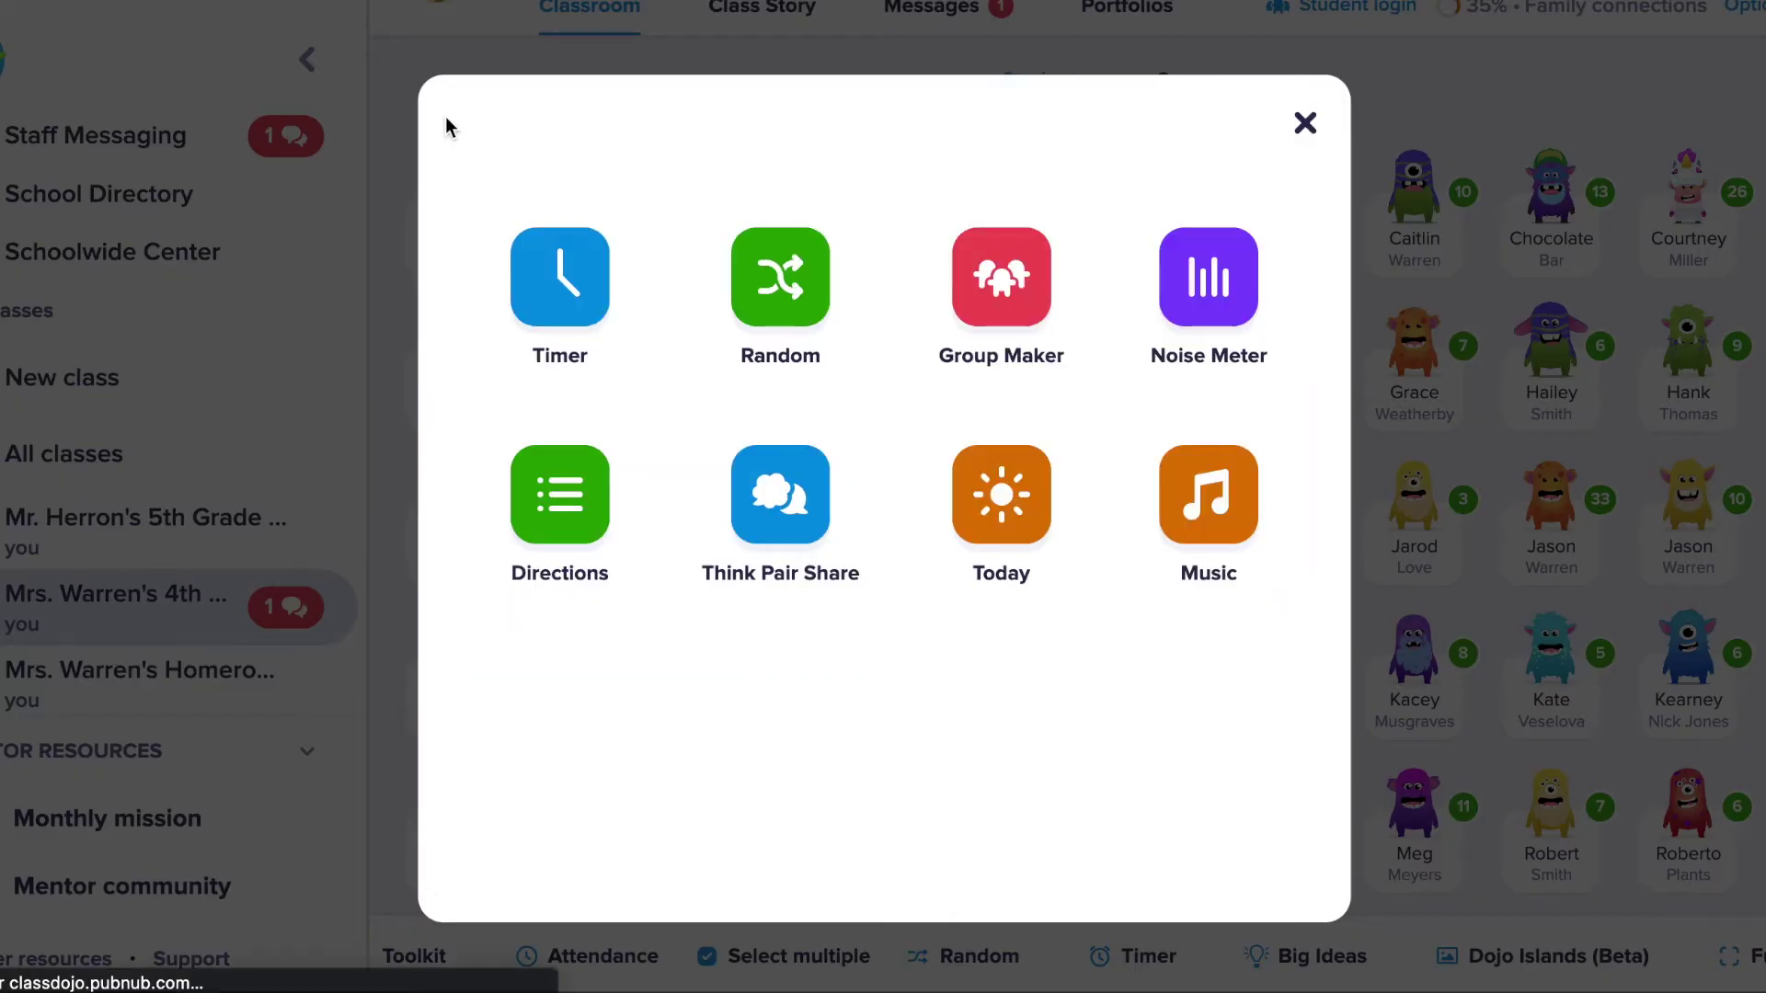
left_click(786, 498)
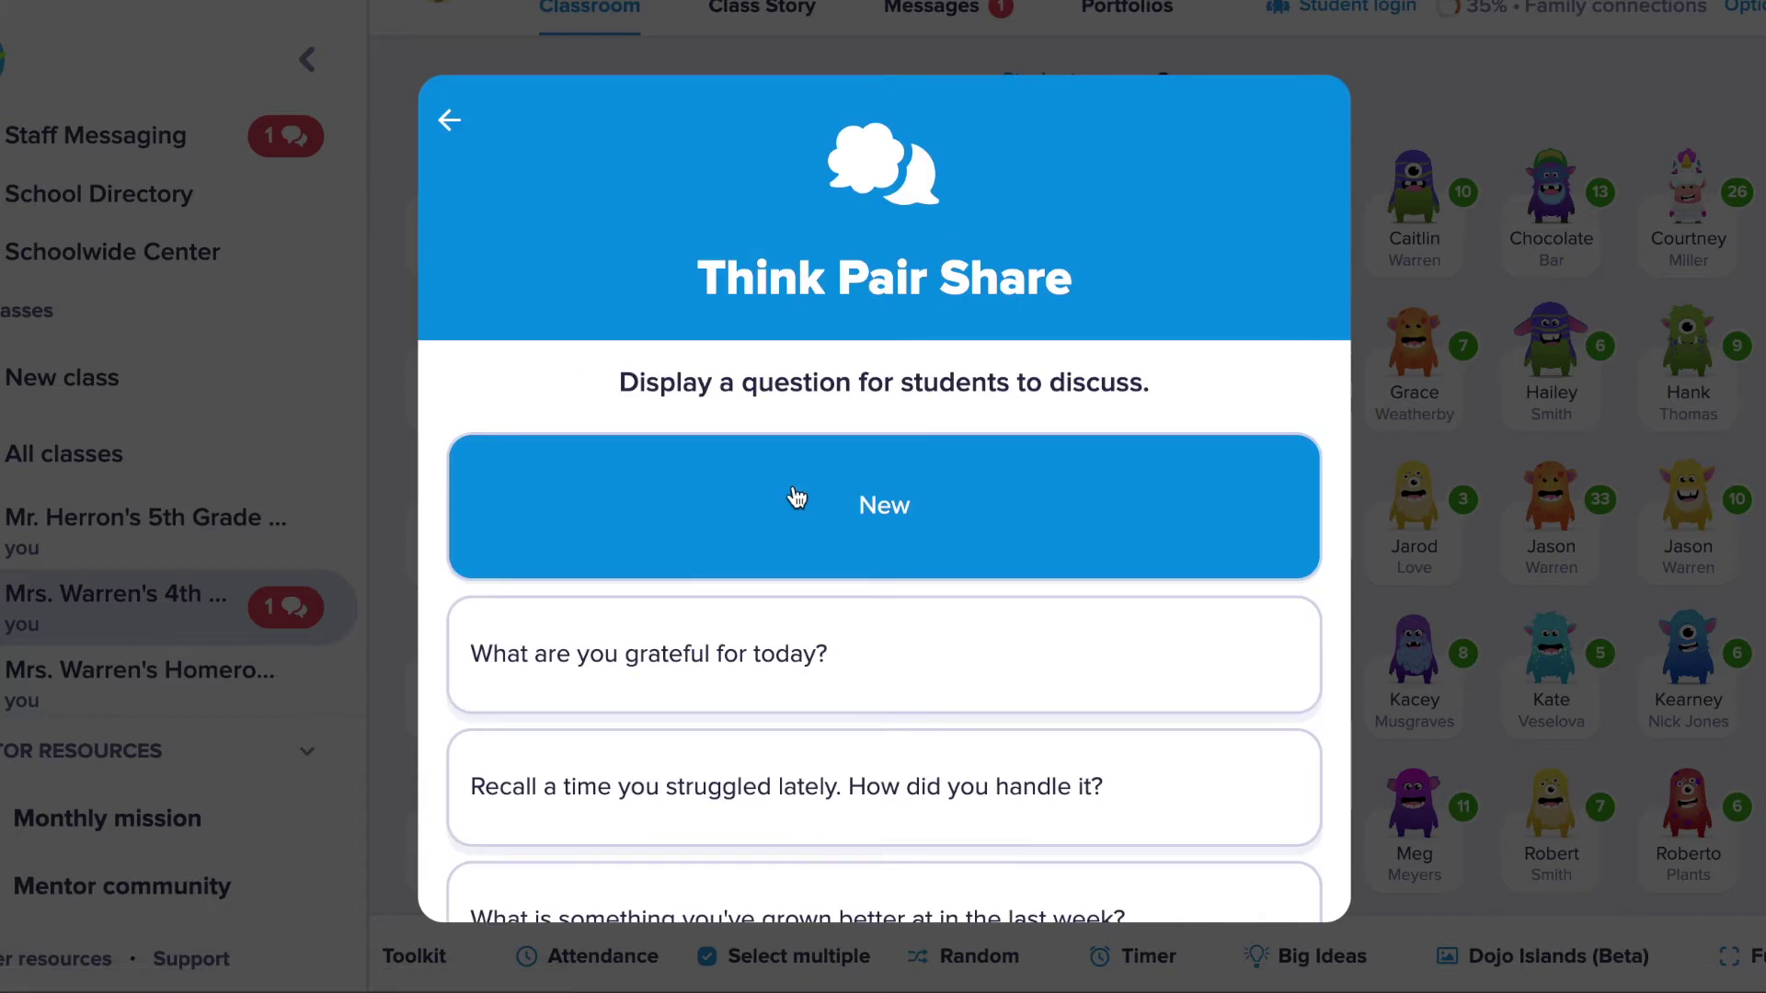
left_click(450, 126)
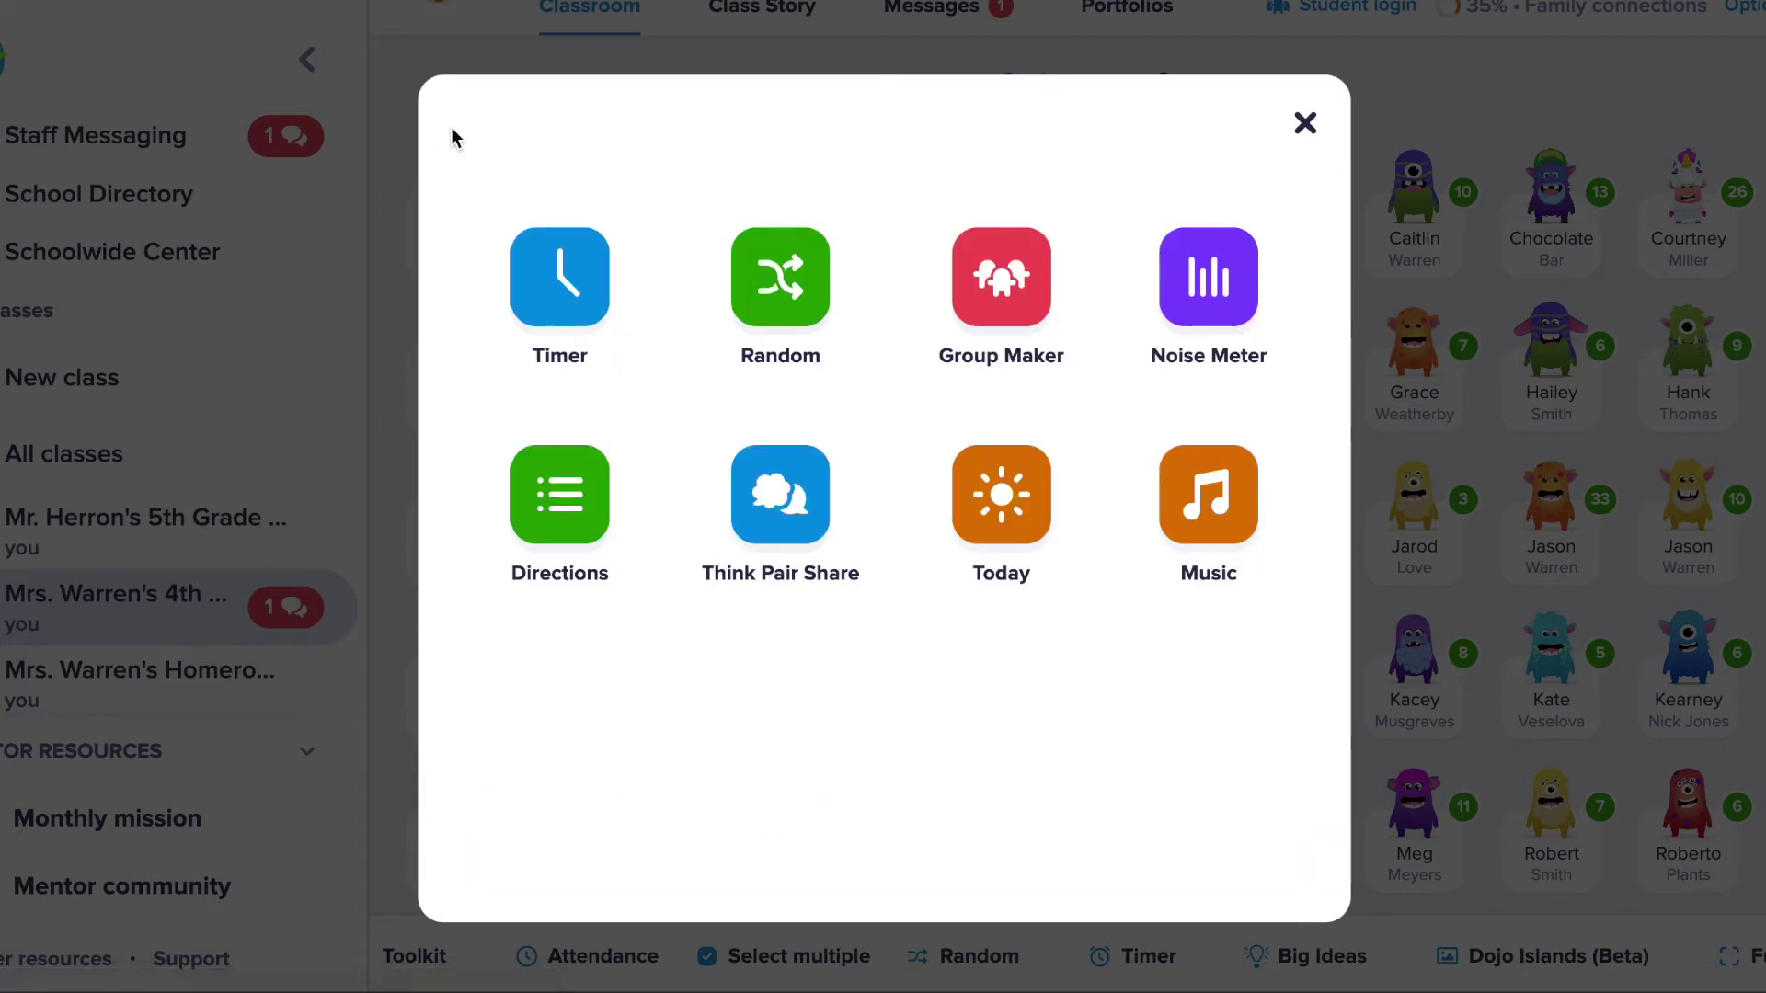
Preview the Today message, then play the Active channel in the music player.
left_click(978, 497)
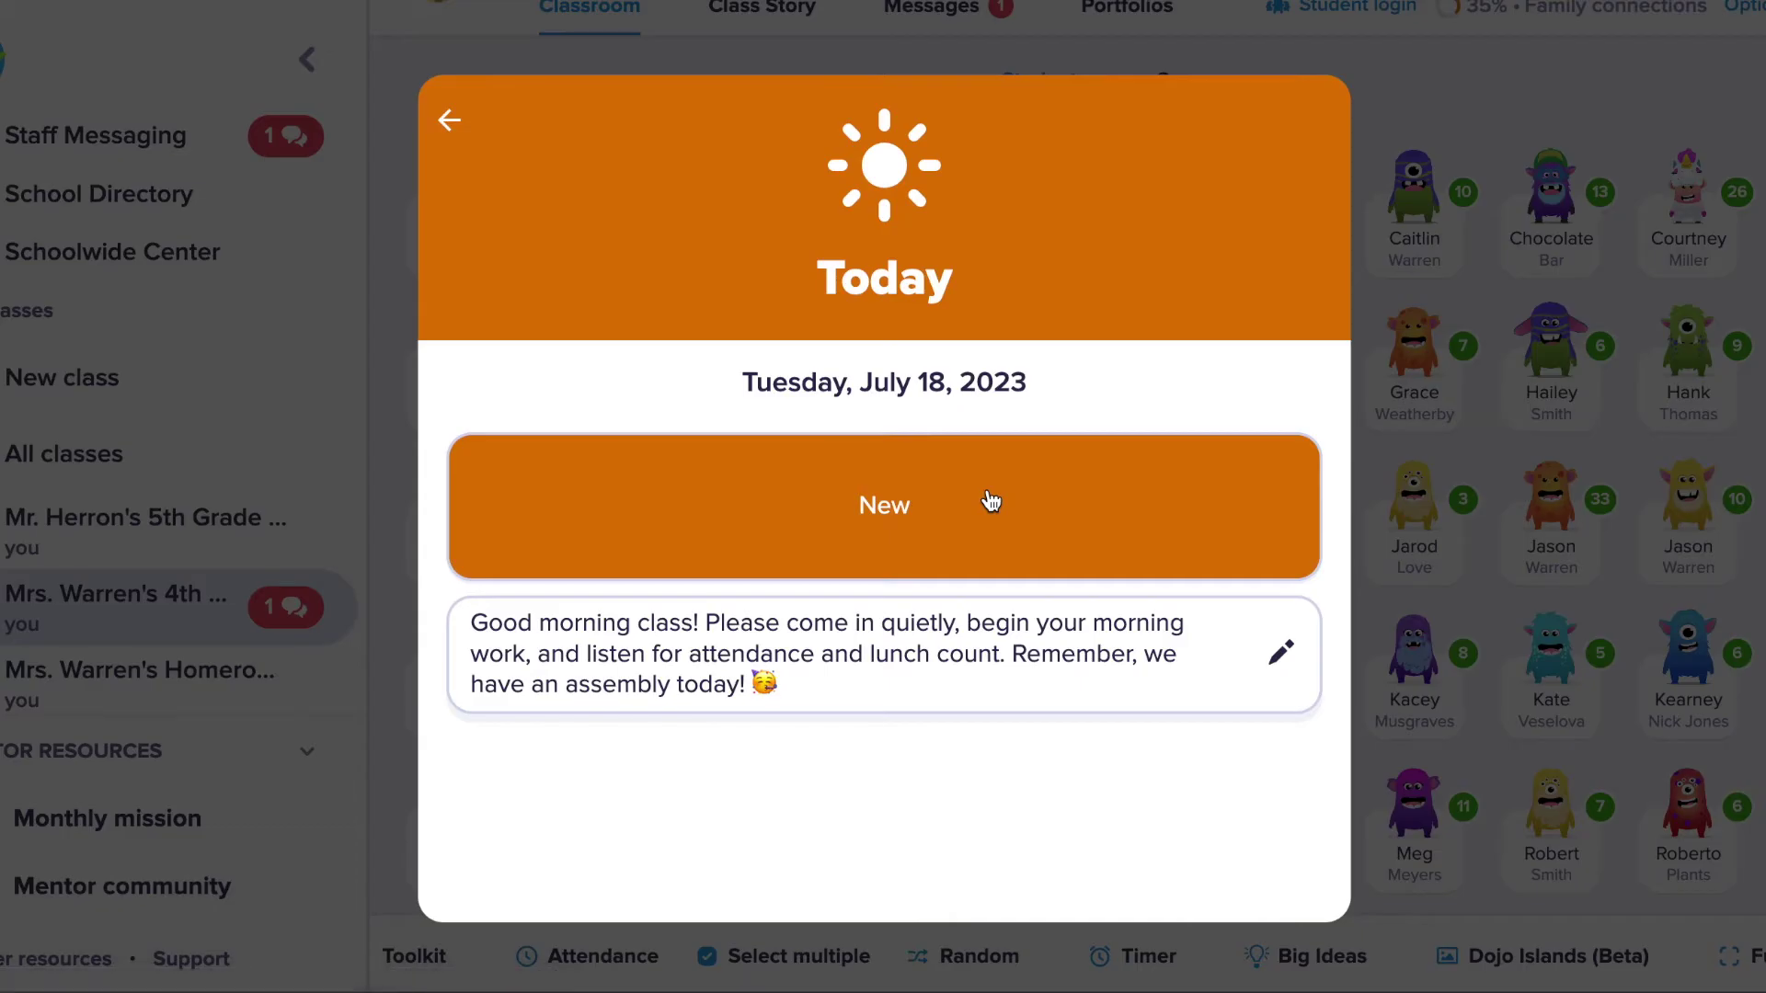
key("Escape")
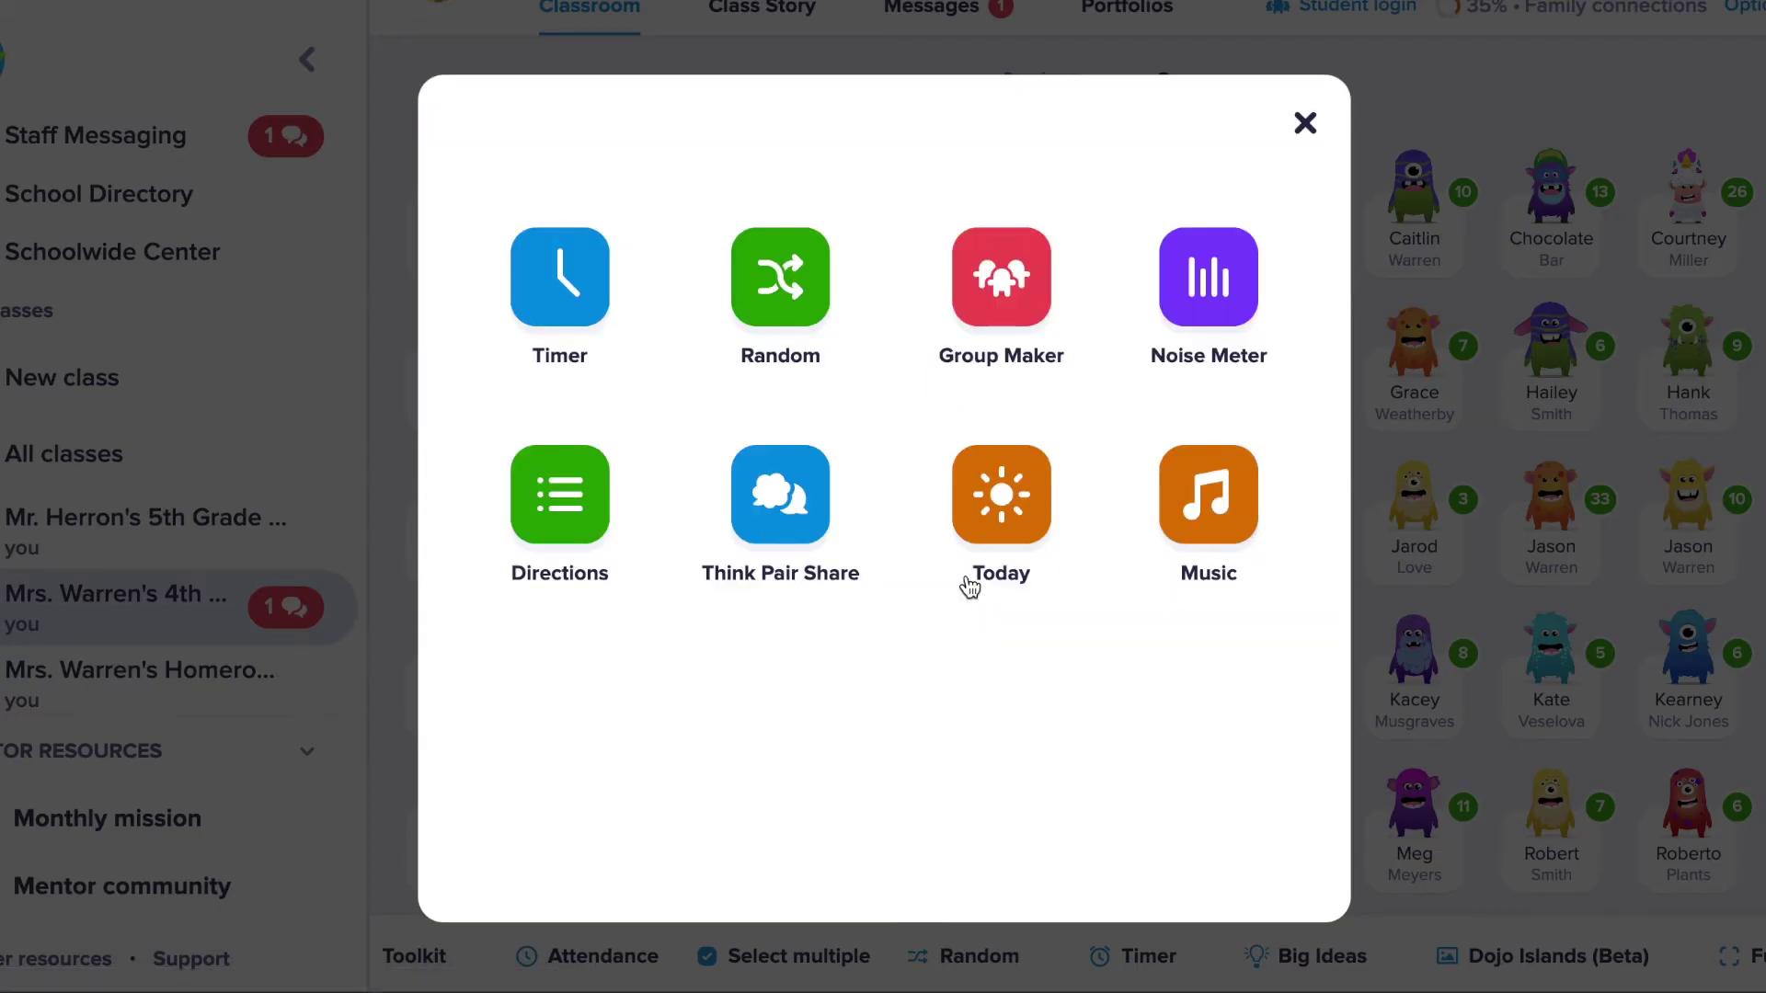
left_click(1224, 513)
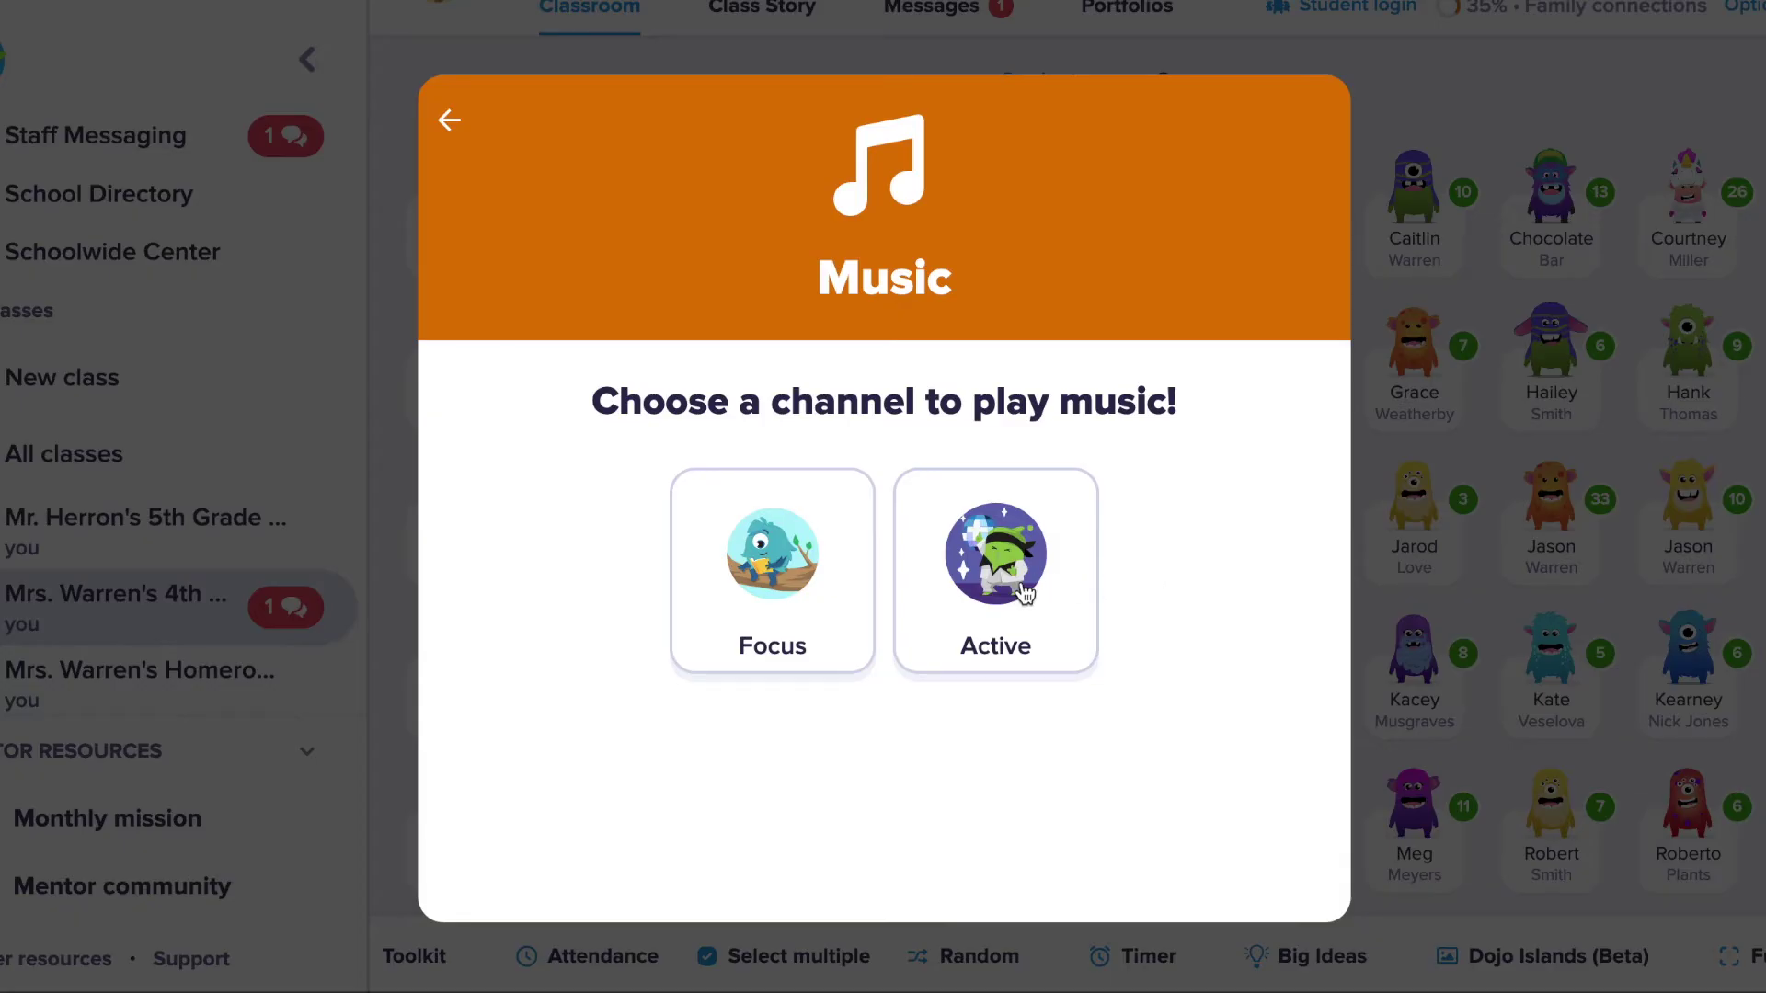
left_click(1052, 604)
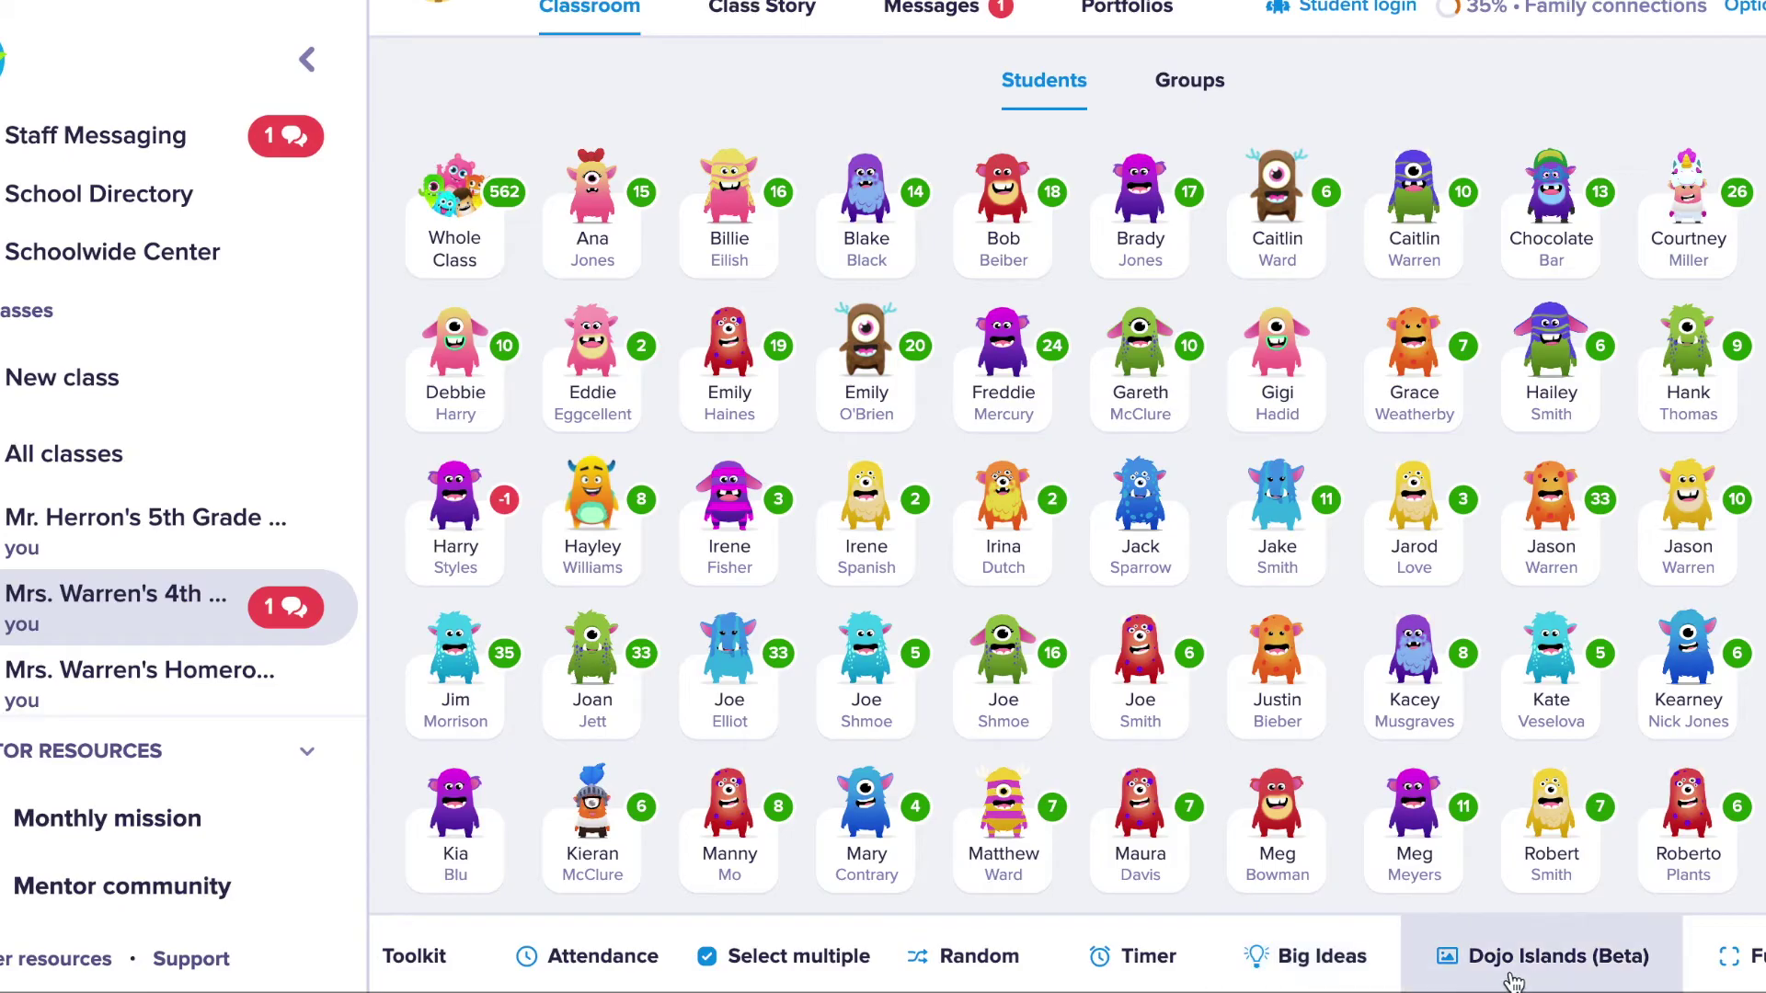
left_click(1327, 954)
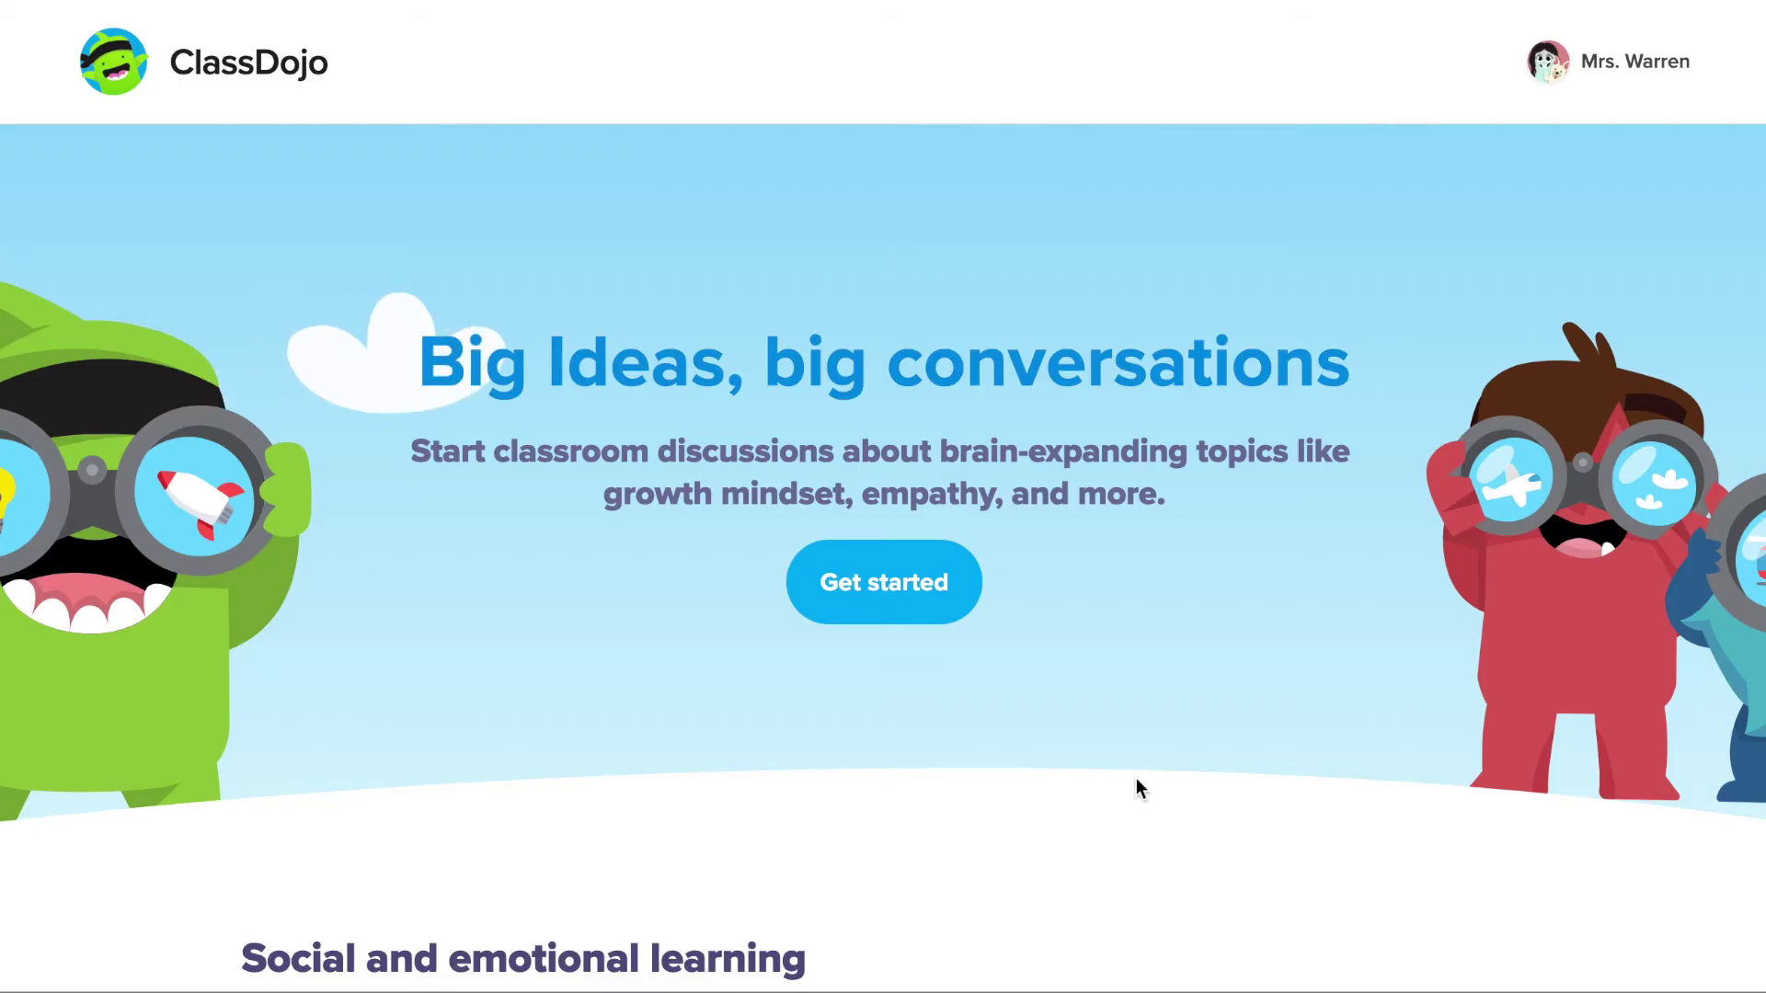
scroll(1137, 780, "down", 4)
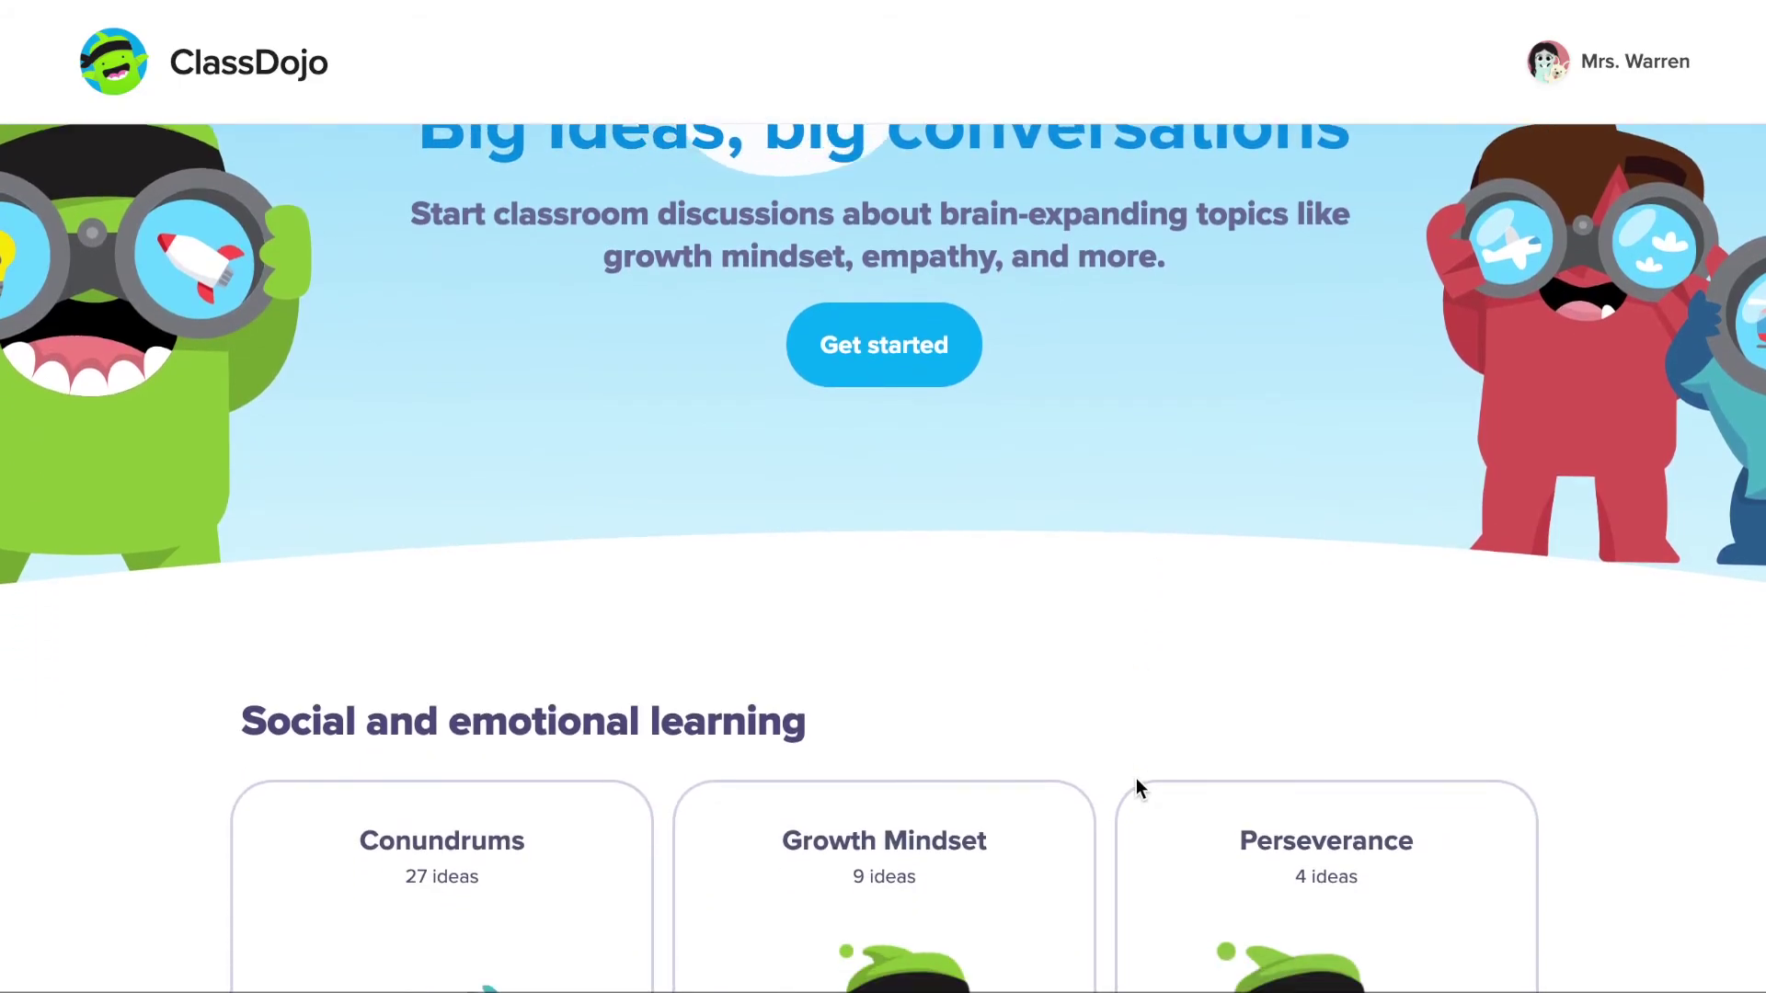
scroll(1139, 789, "down", 2)
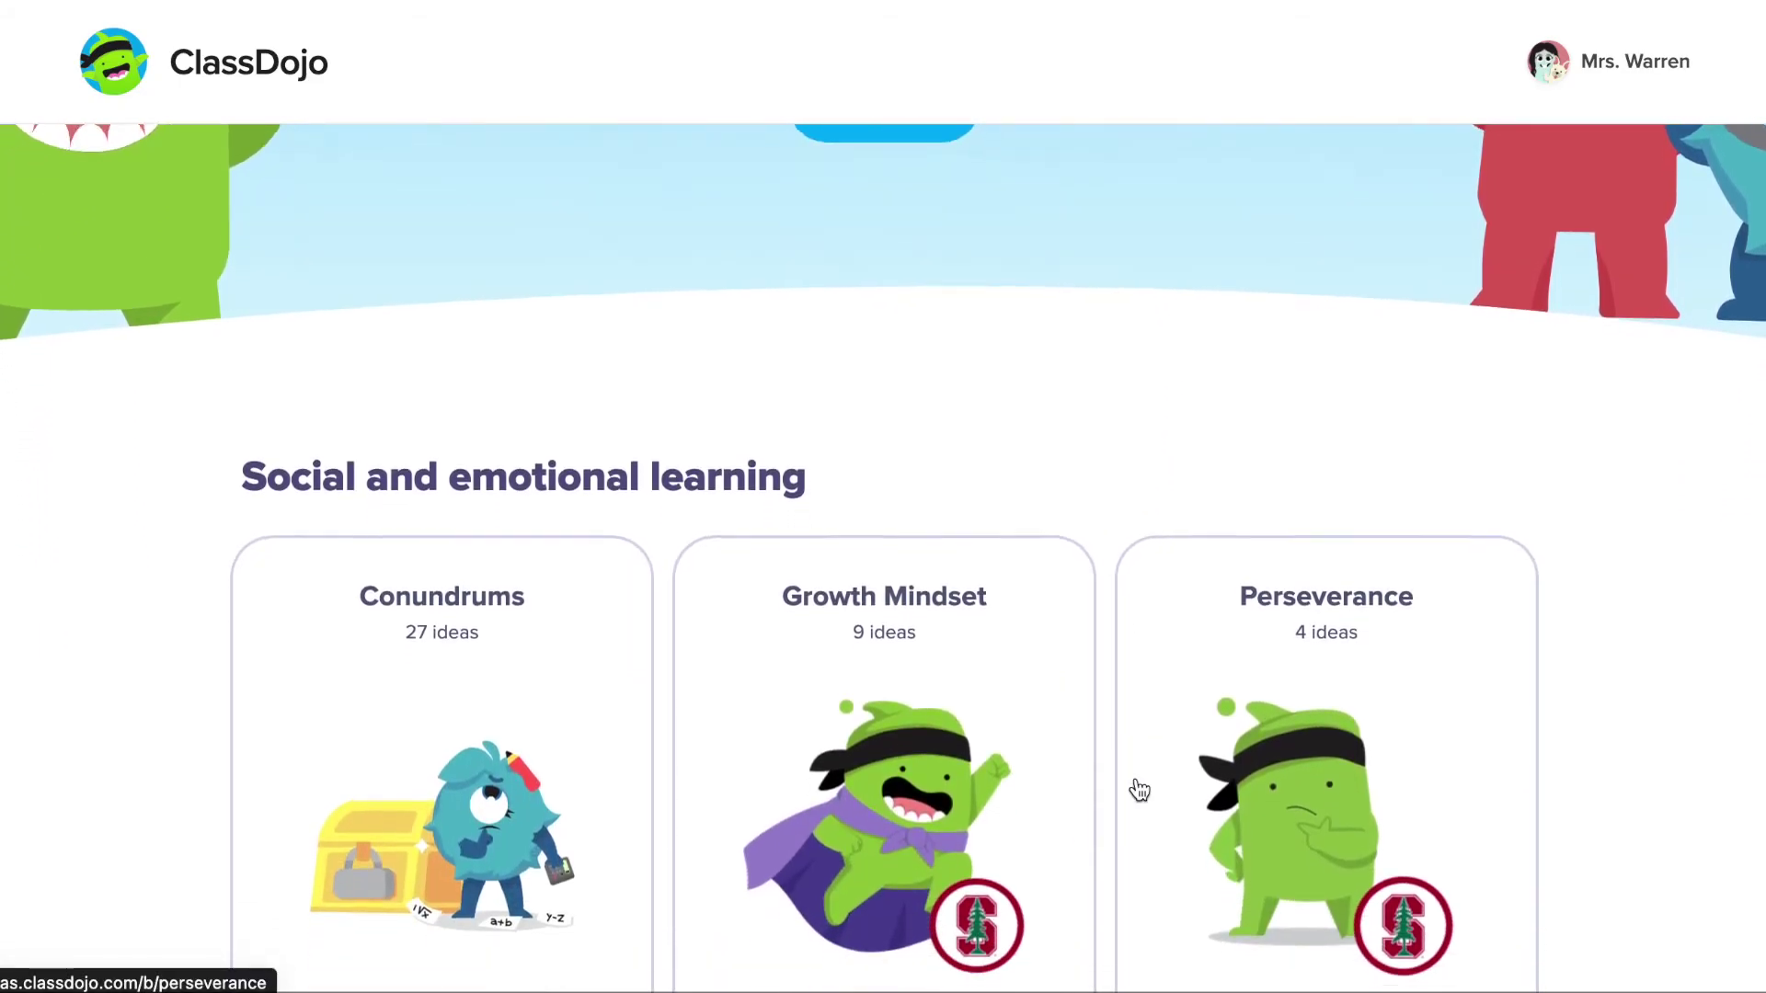
scroll(1139, 789, "down", 4)
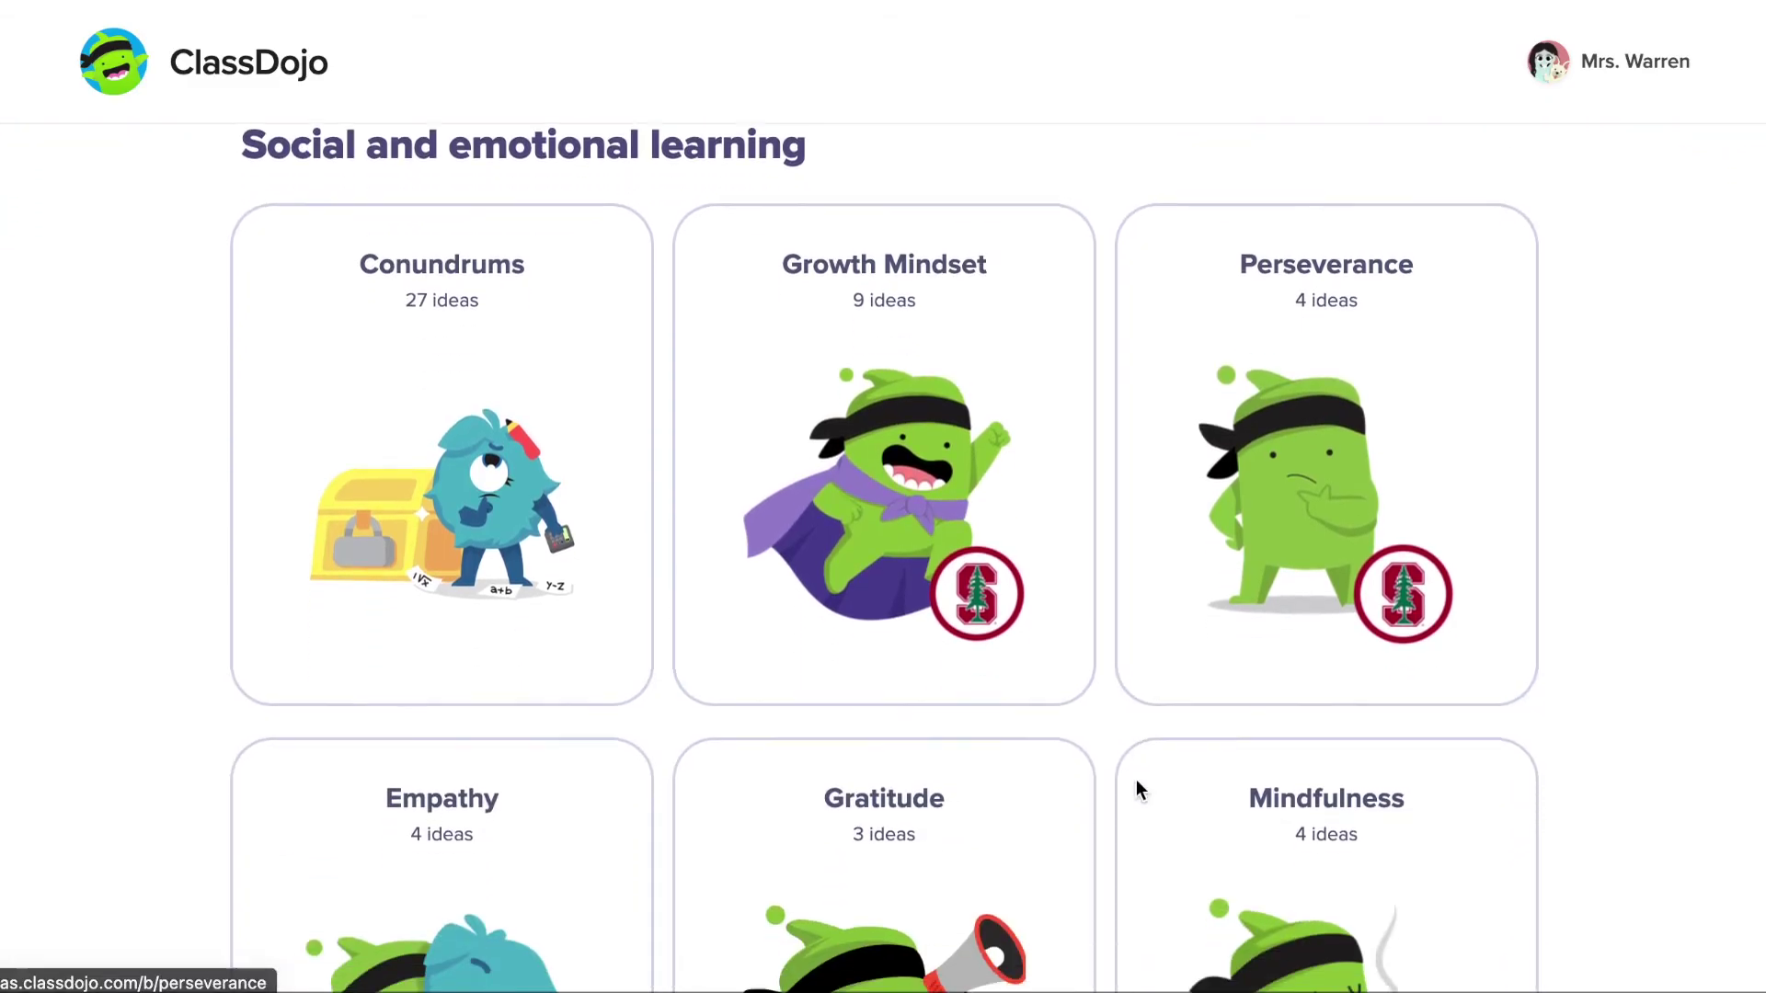
scroll(1137, 782, "down", 1)
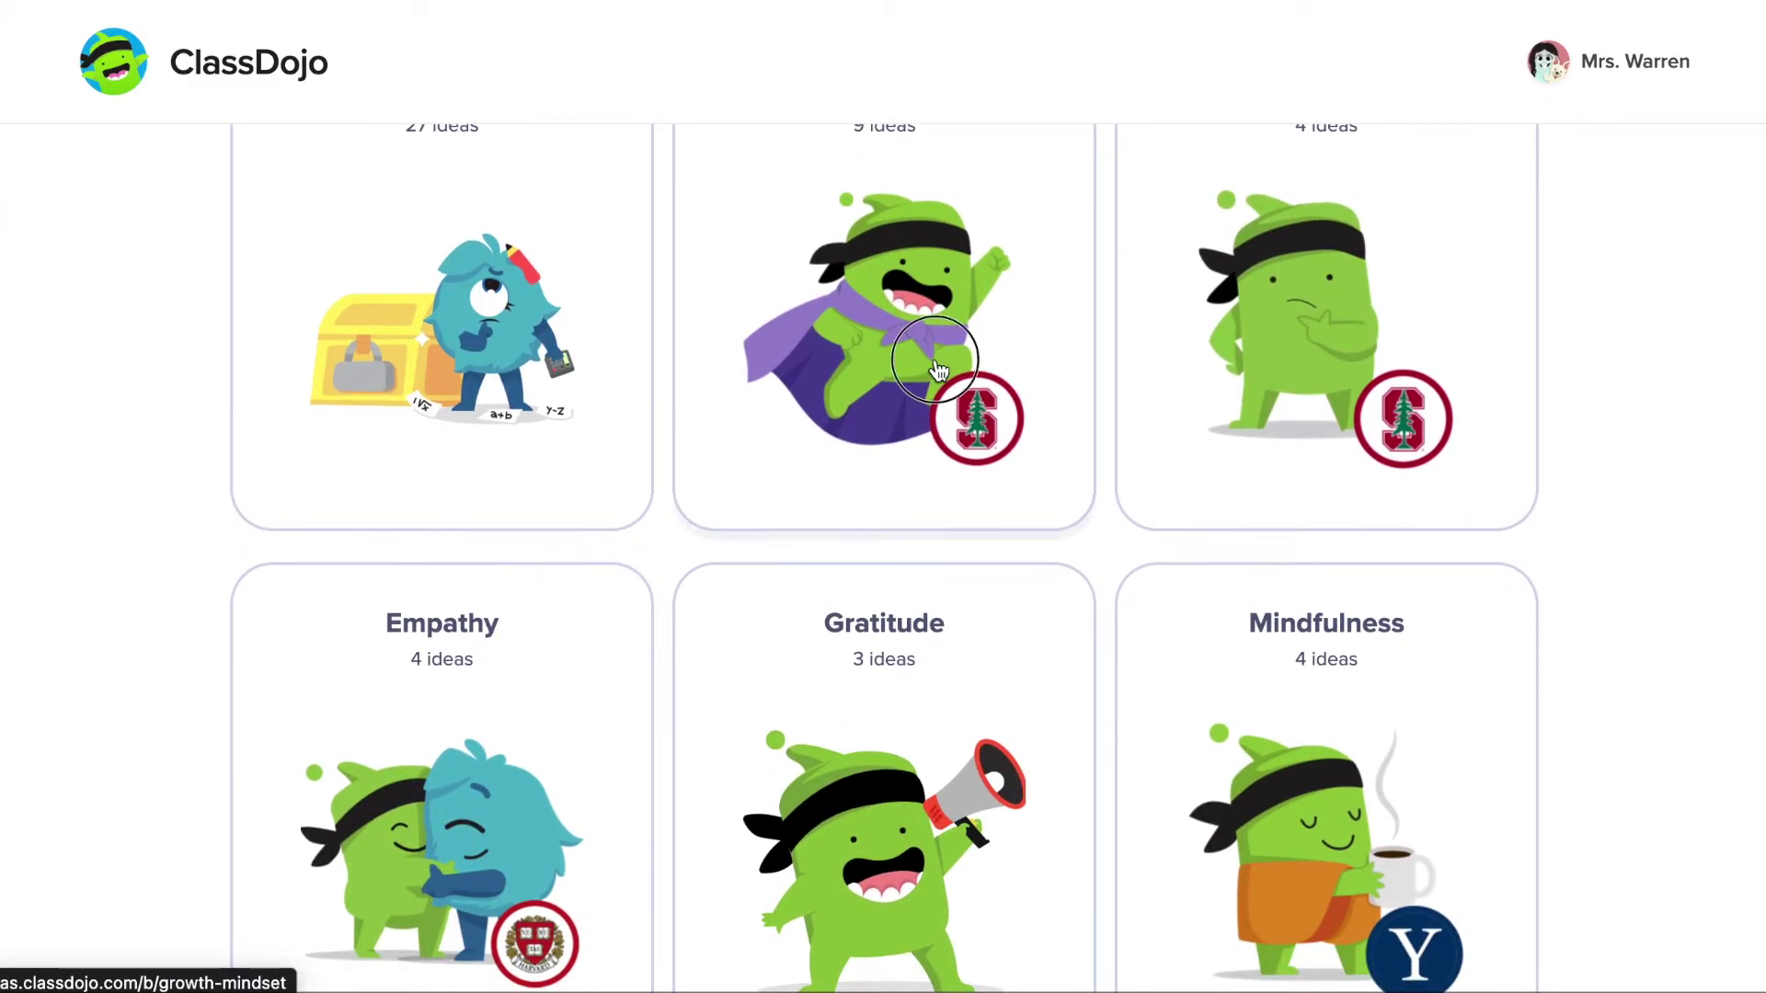
left_click(938, 368)
scroll(936, 368, "down", 4)
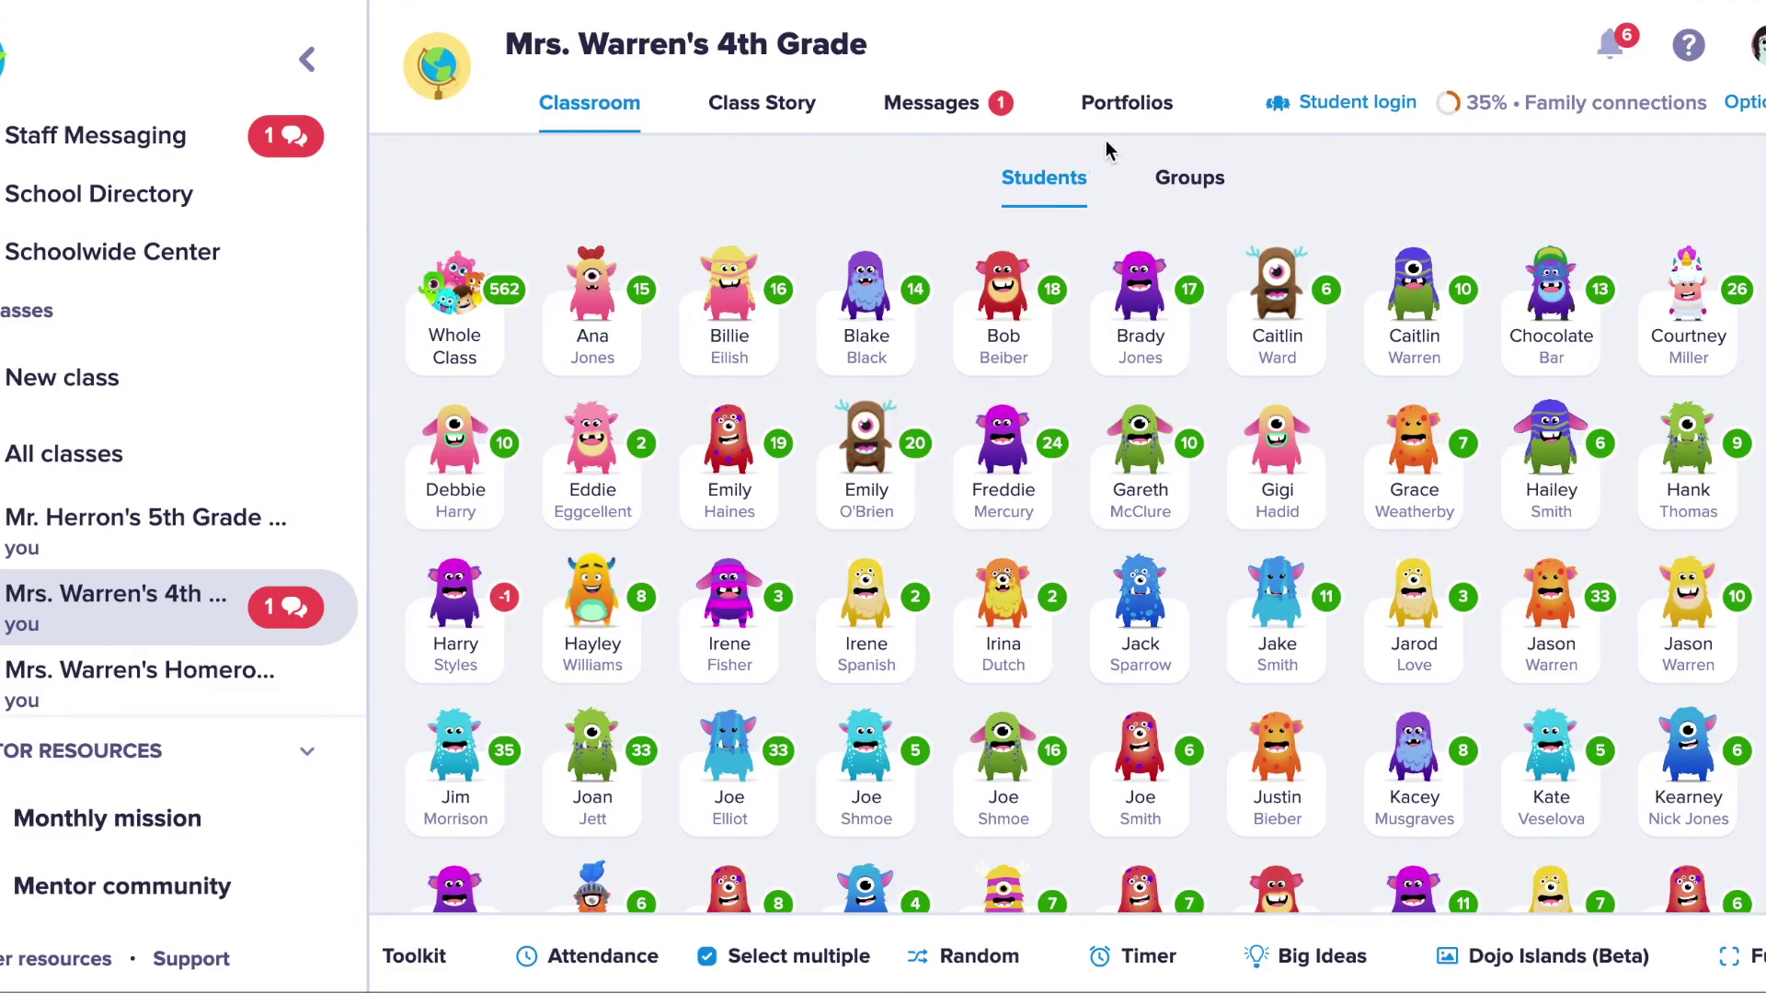
Visit Portfolios and start a new activity assigned to two individual students instead of the whole class.
left_click(1115, 118)
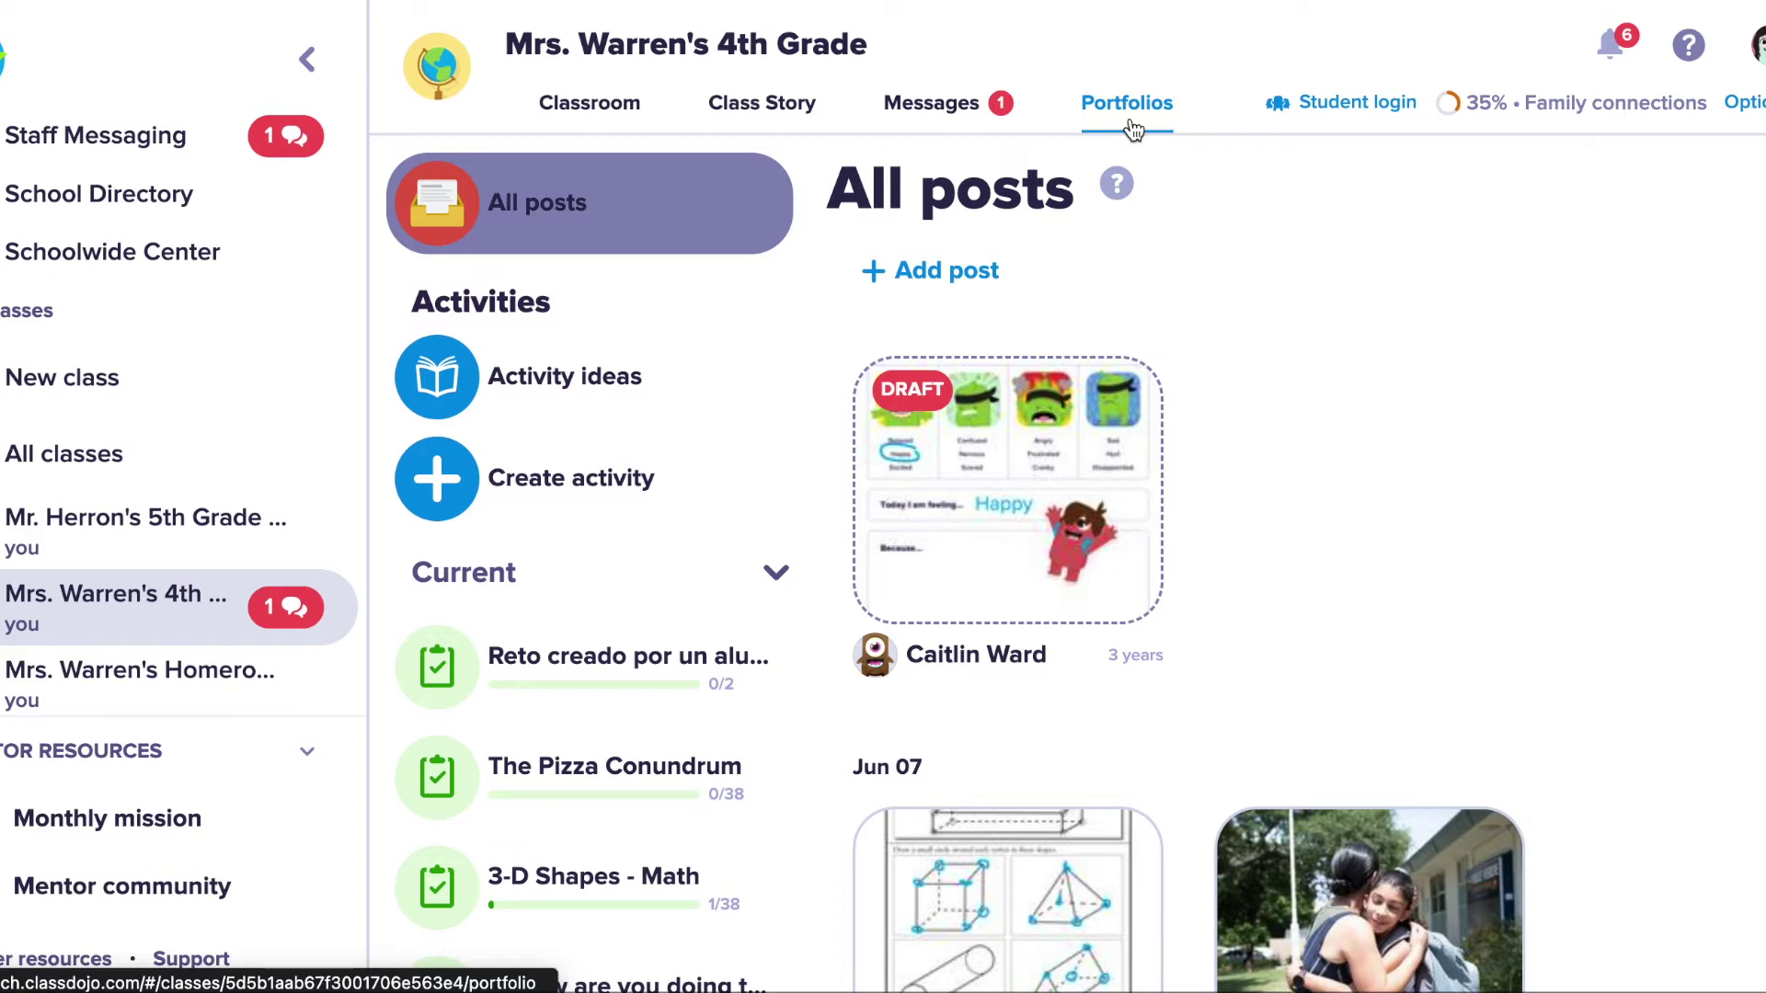
left_click(525, 486)
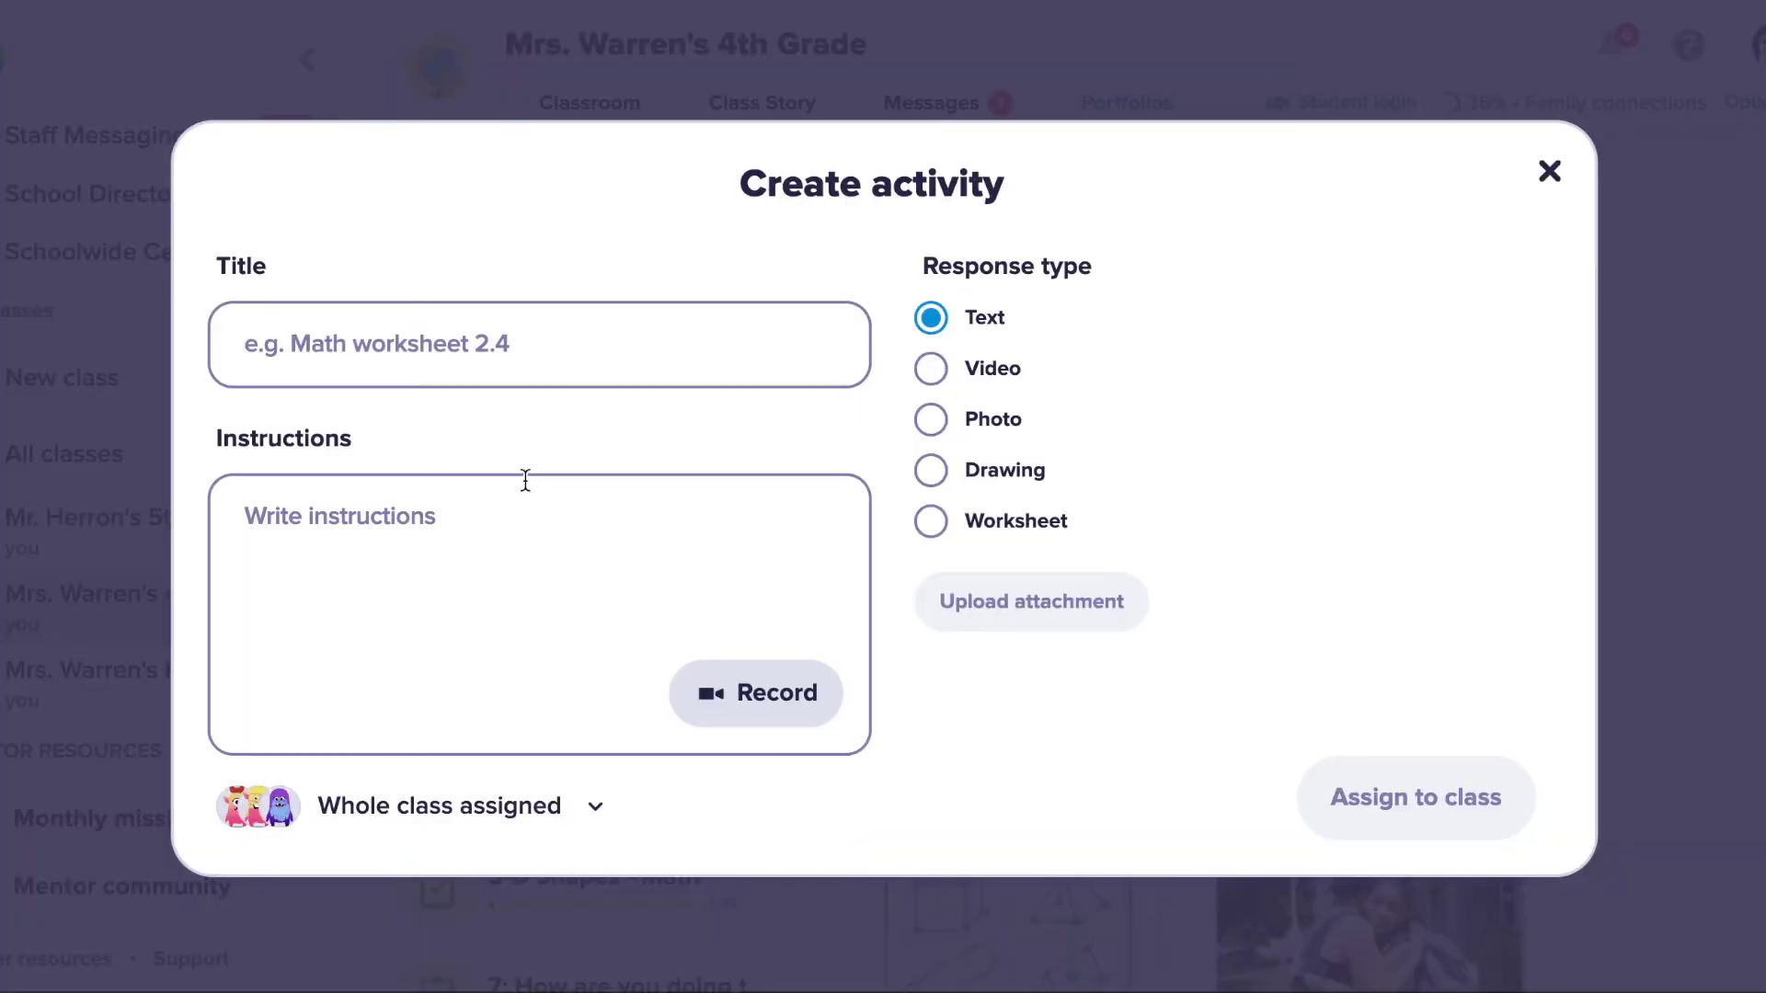
left_click(501, 818)
left_click(764, 432)
left_click(762, 511)
left_click(763, 595)
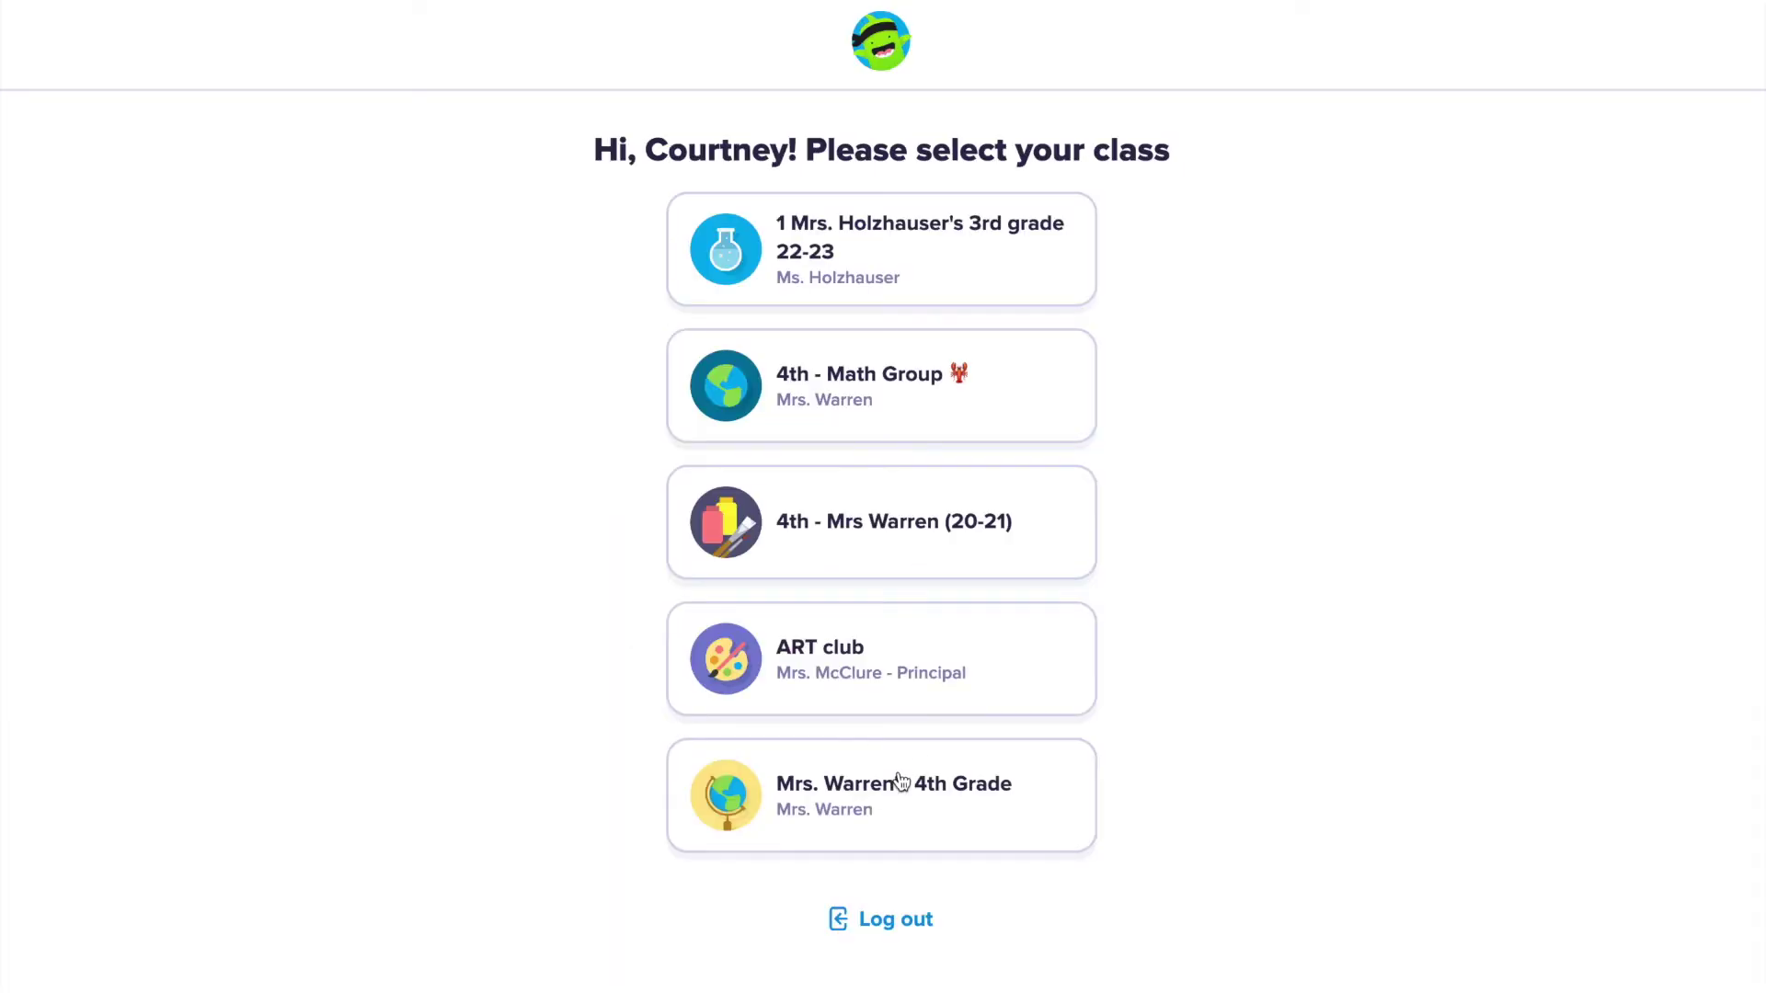
Enter the first class as a student and browse the student's portfolio.
left_click(901, 781)
scroll(1038, 366, "down", 5)
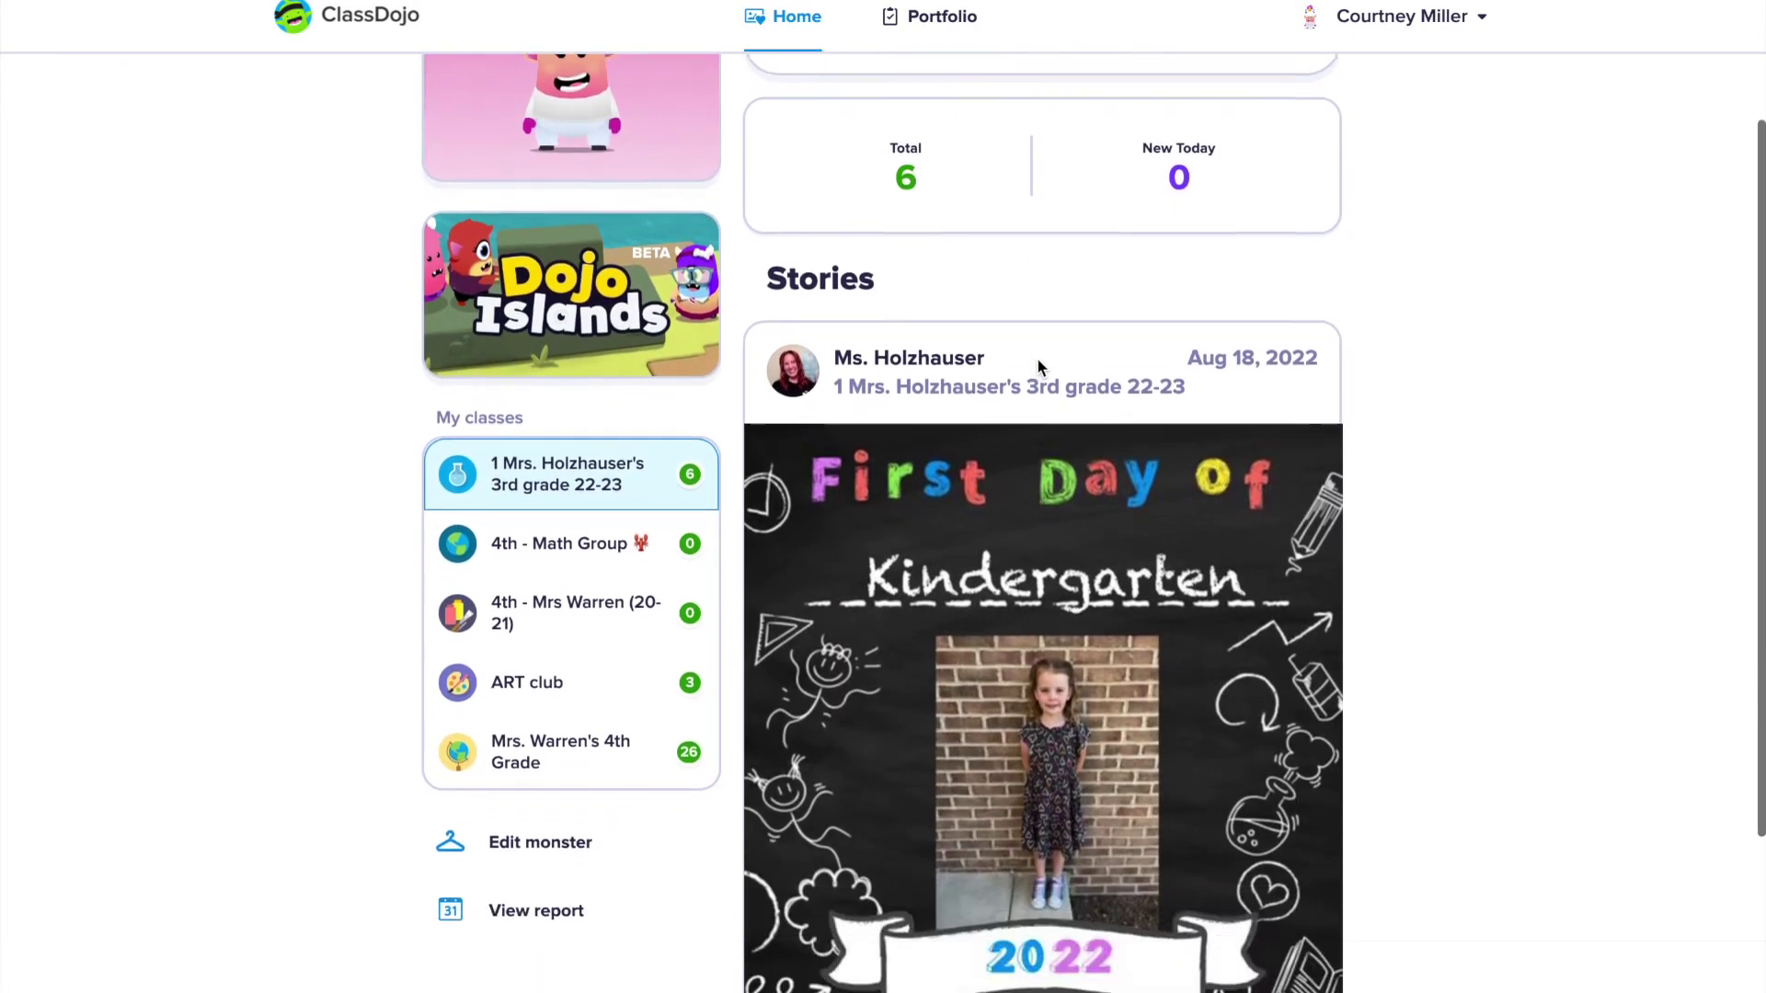
scroll(1037, 366, "up", 5)
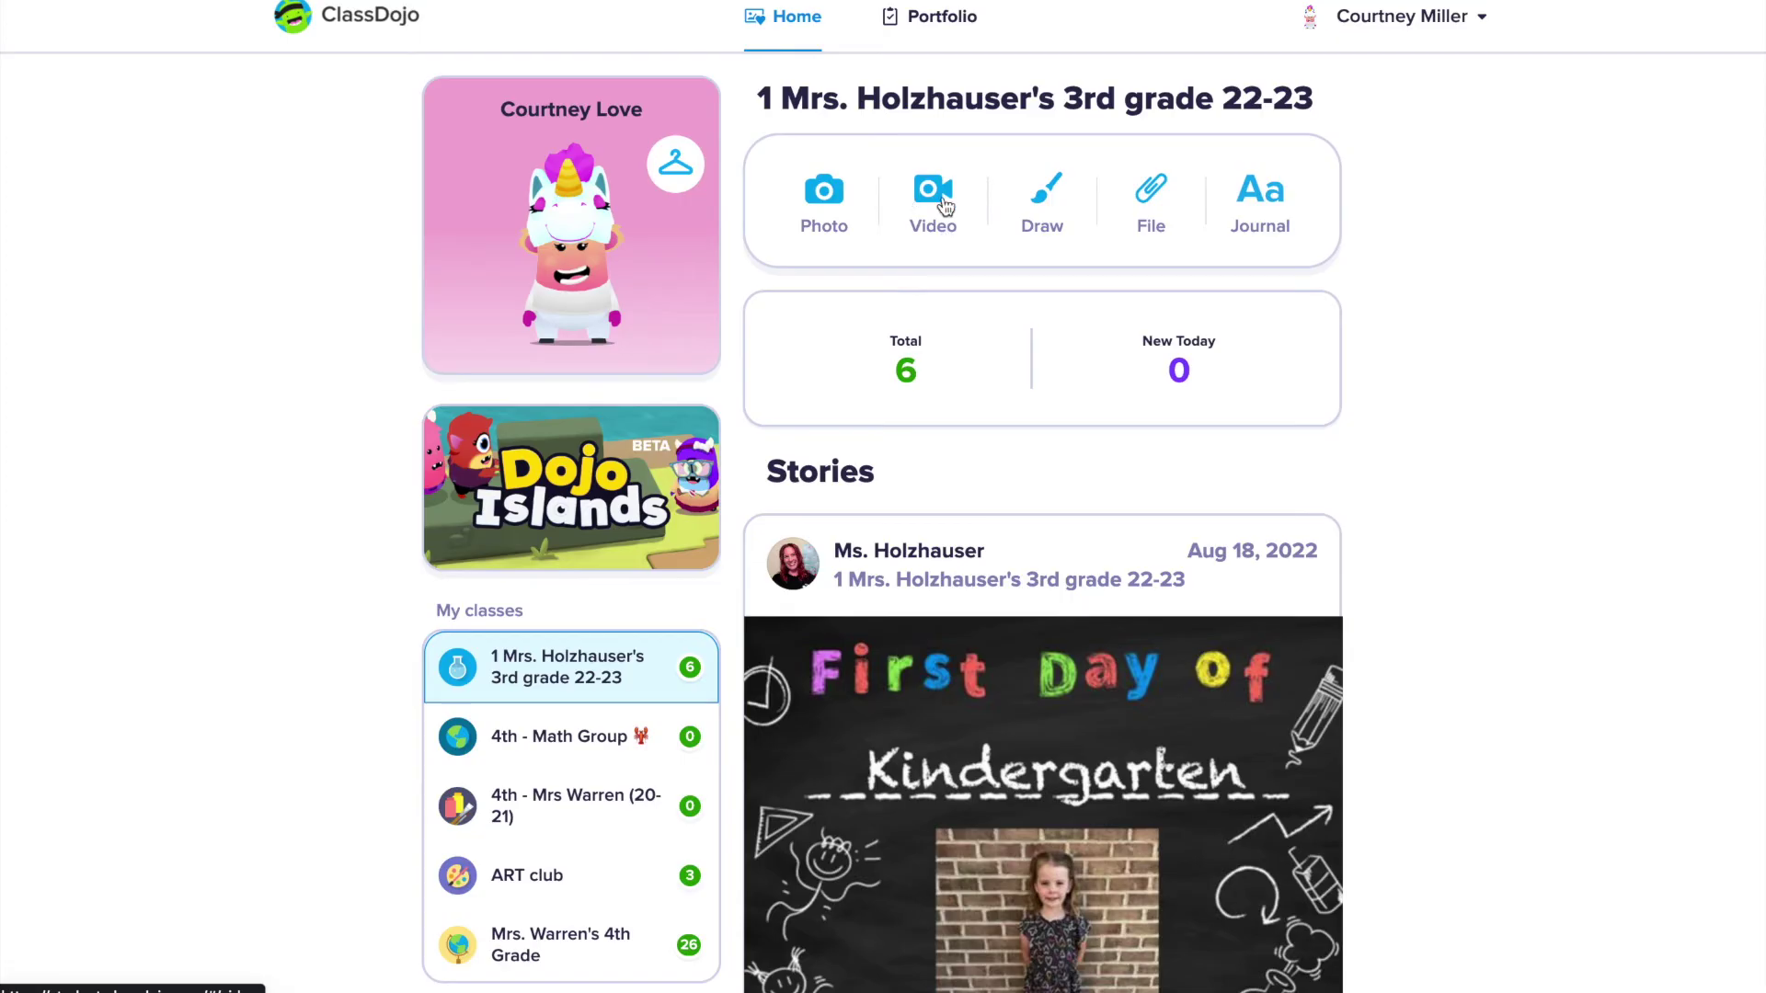
left_click(925, 22)
scroll(892, 295, "down", 7)
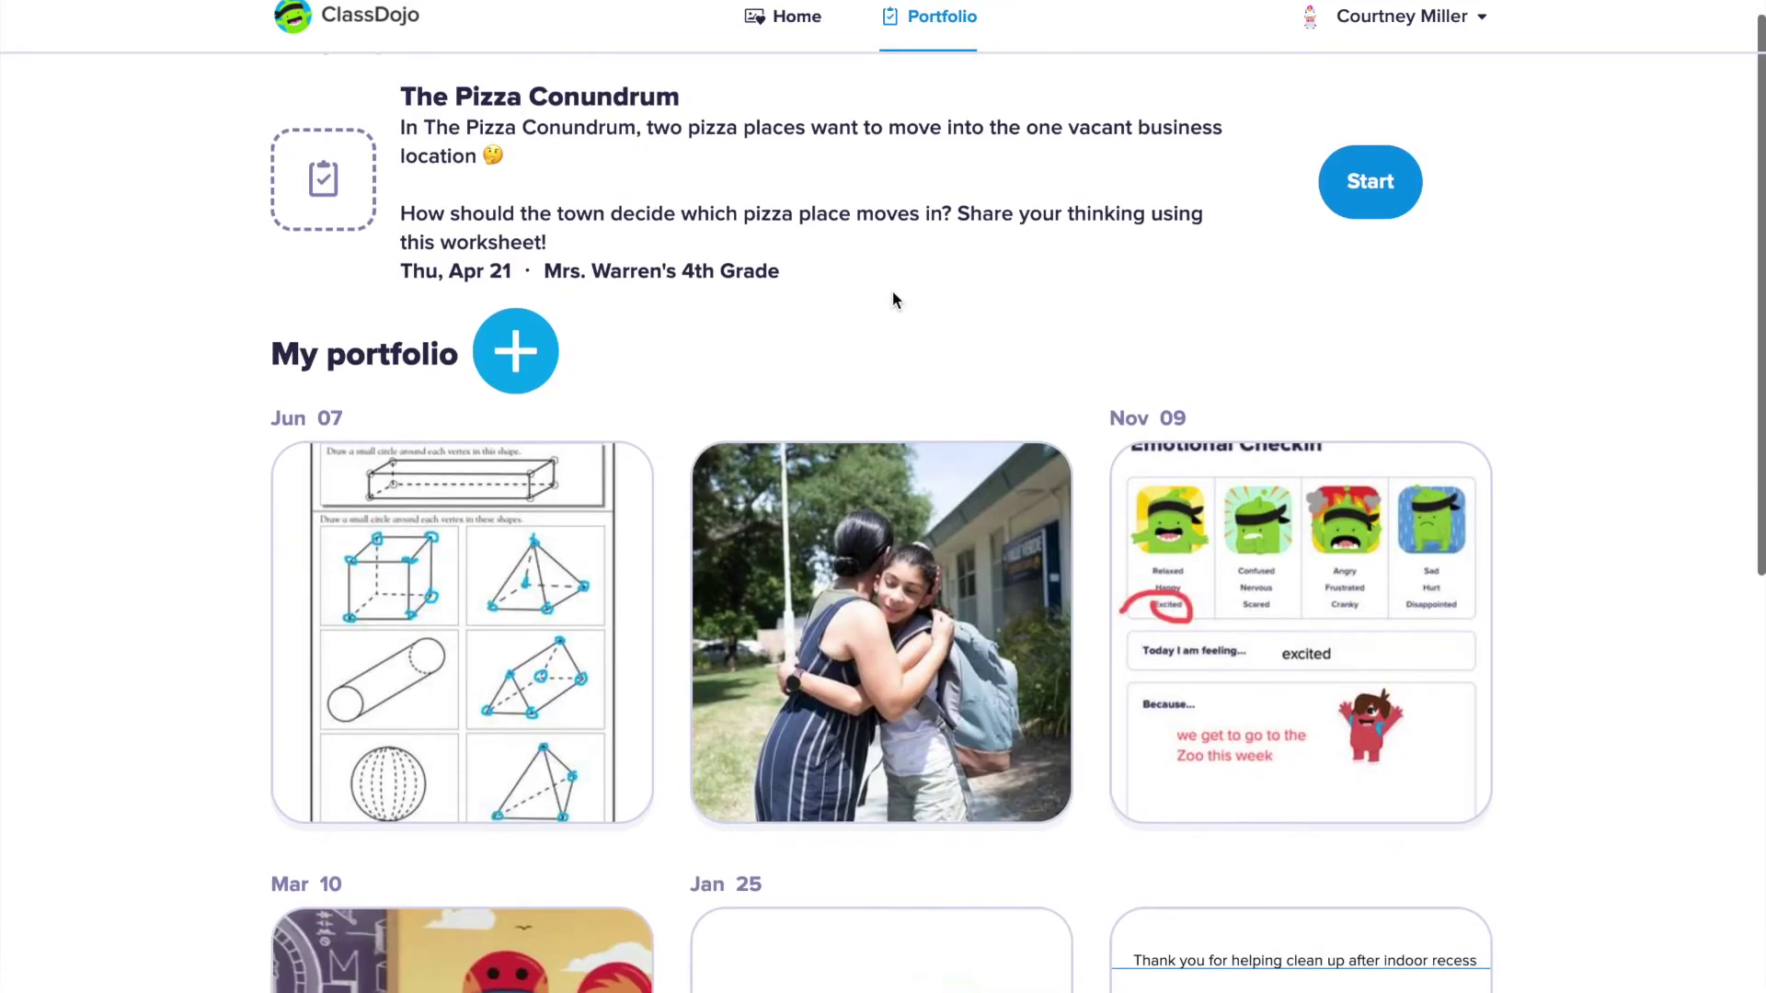
scroll(892, 300, "up", 7)
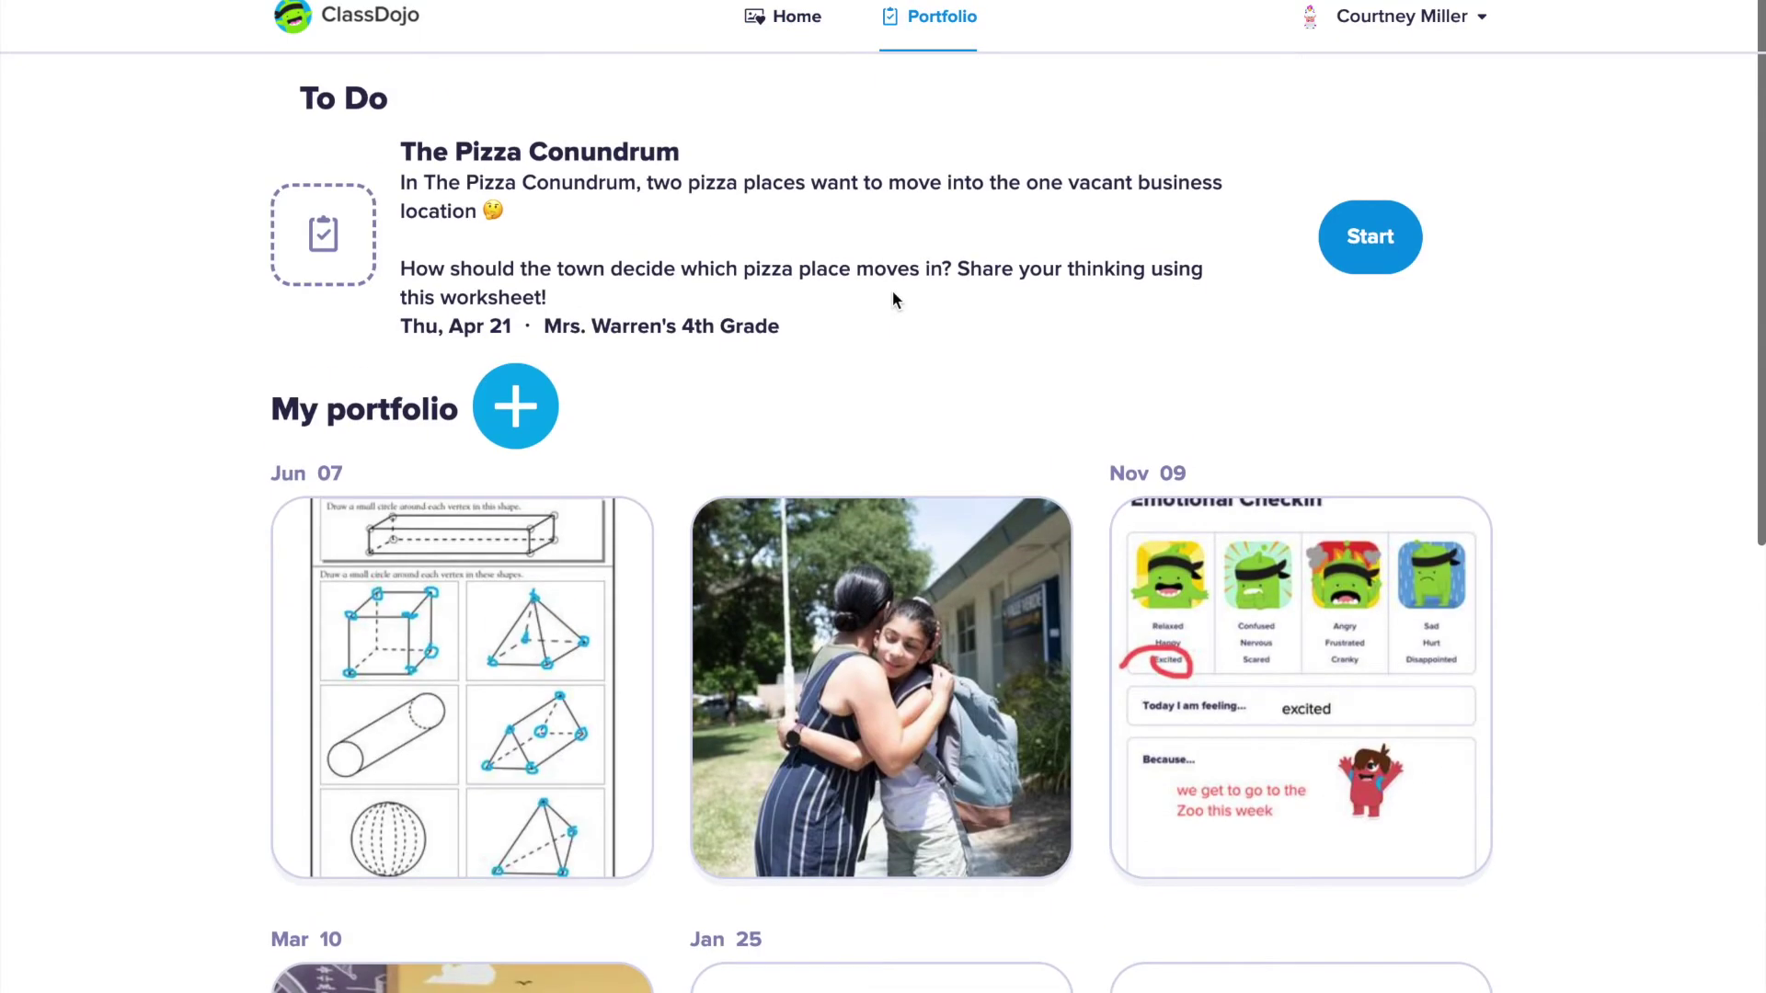
Start The Pizza Conundrum worksheet and leave it saved as a draft.
left_click(519, 405)
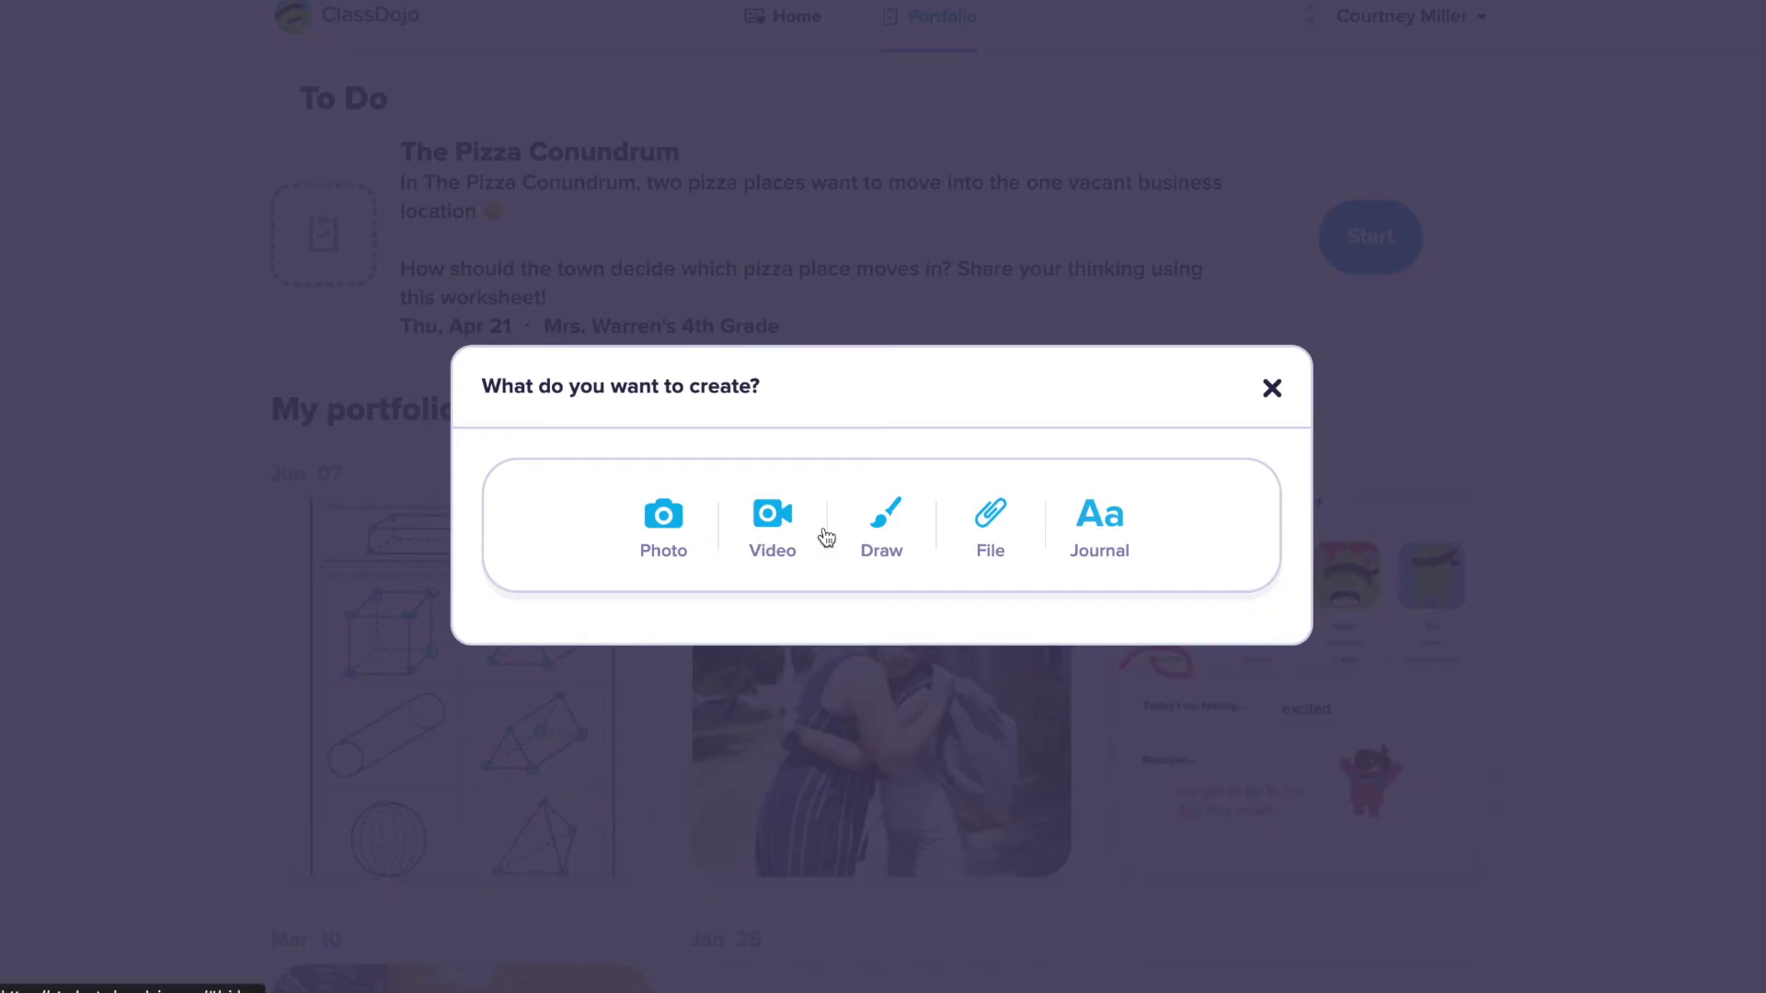
left_click(1272, 388)
left_click(1370, 239)
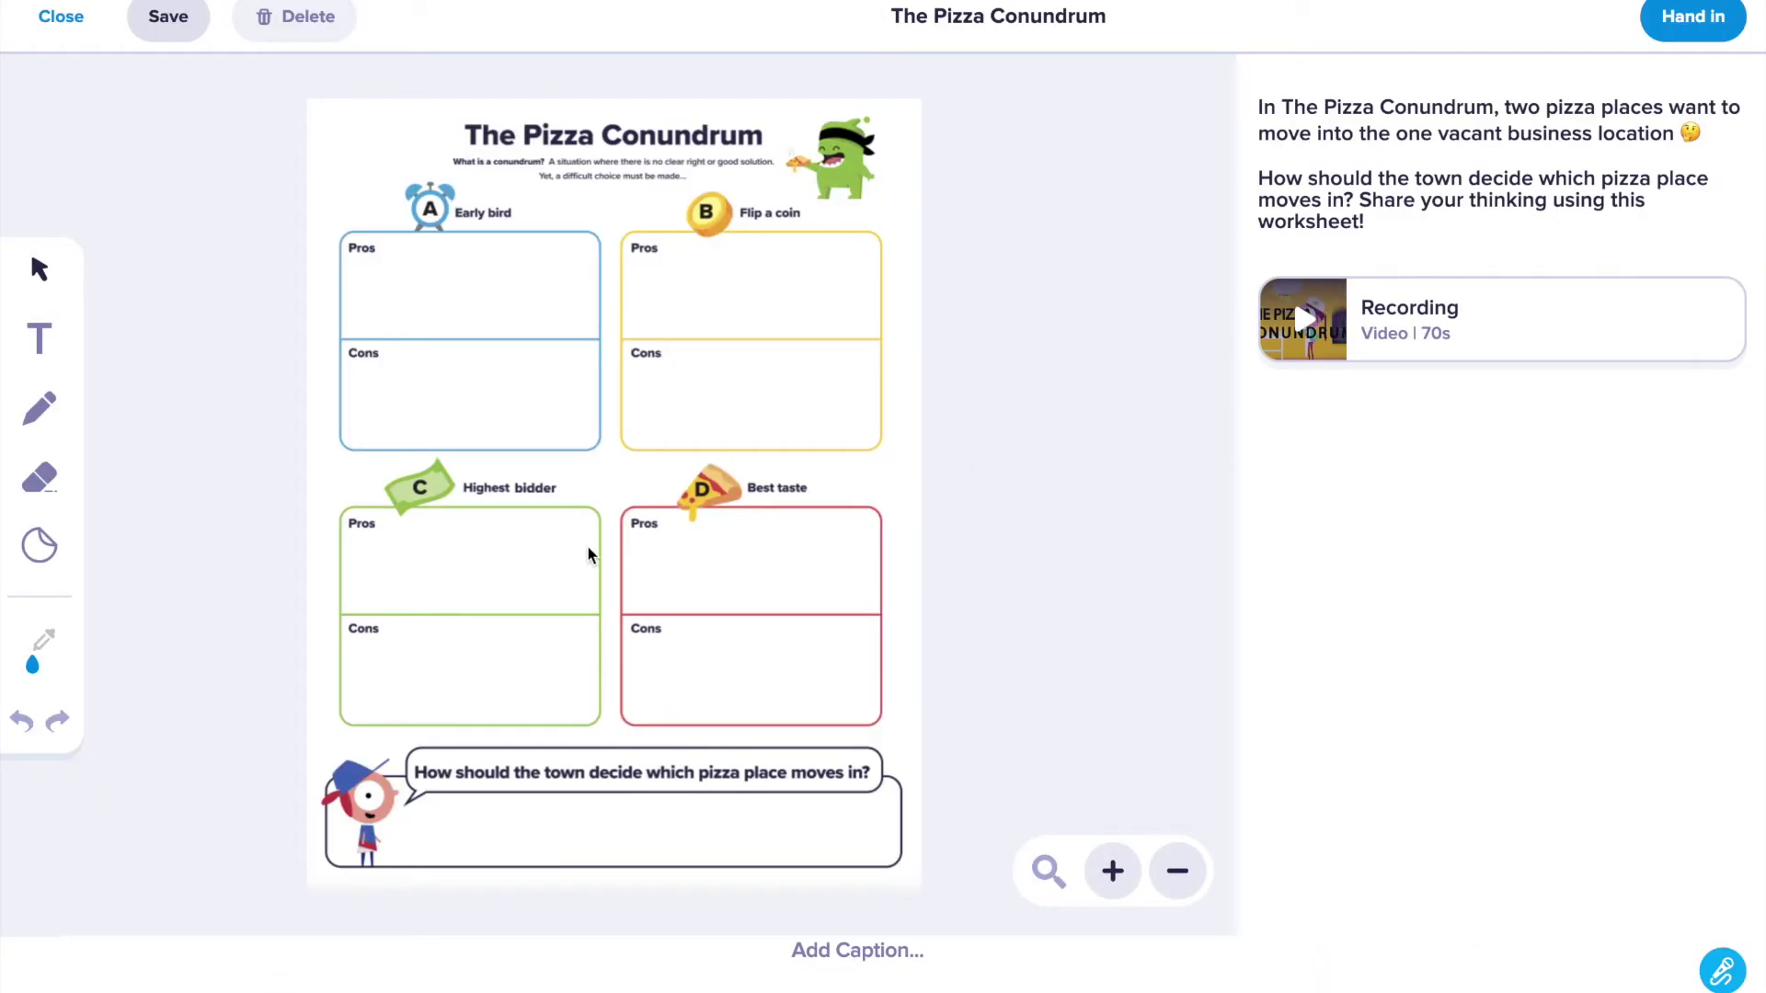
left_click(65, 19)
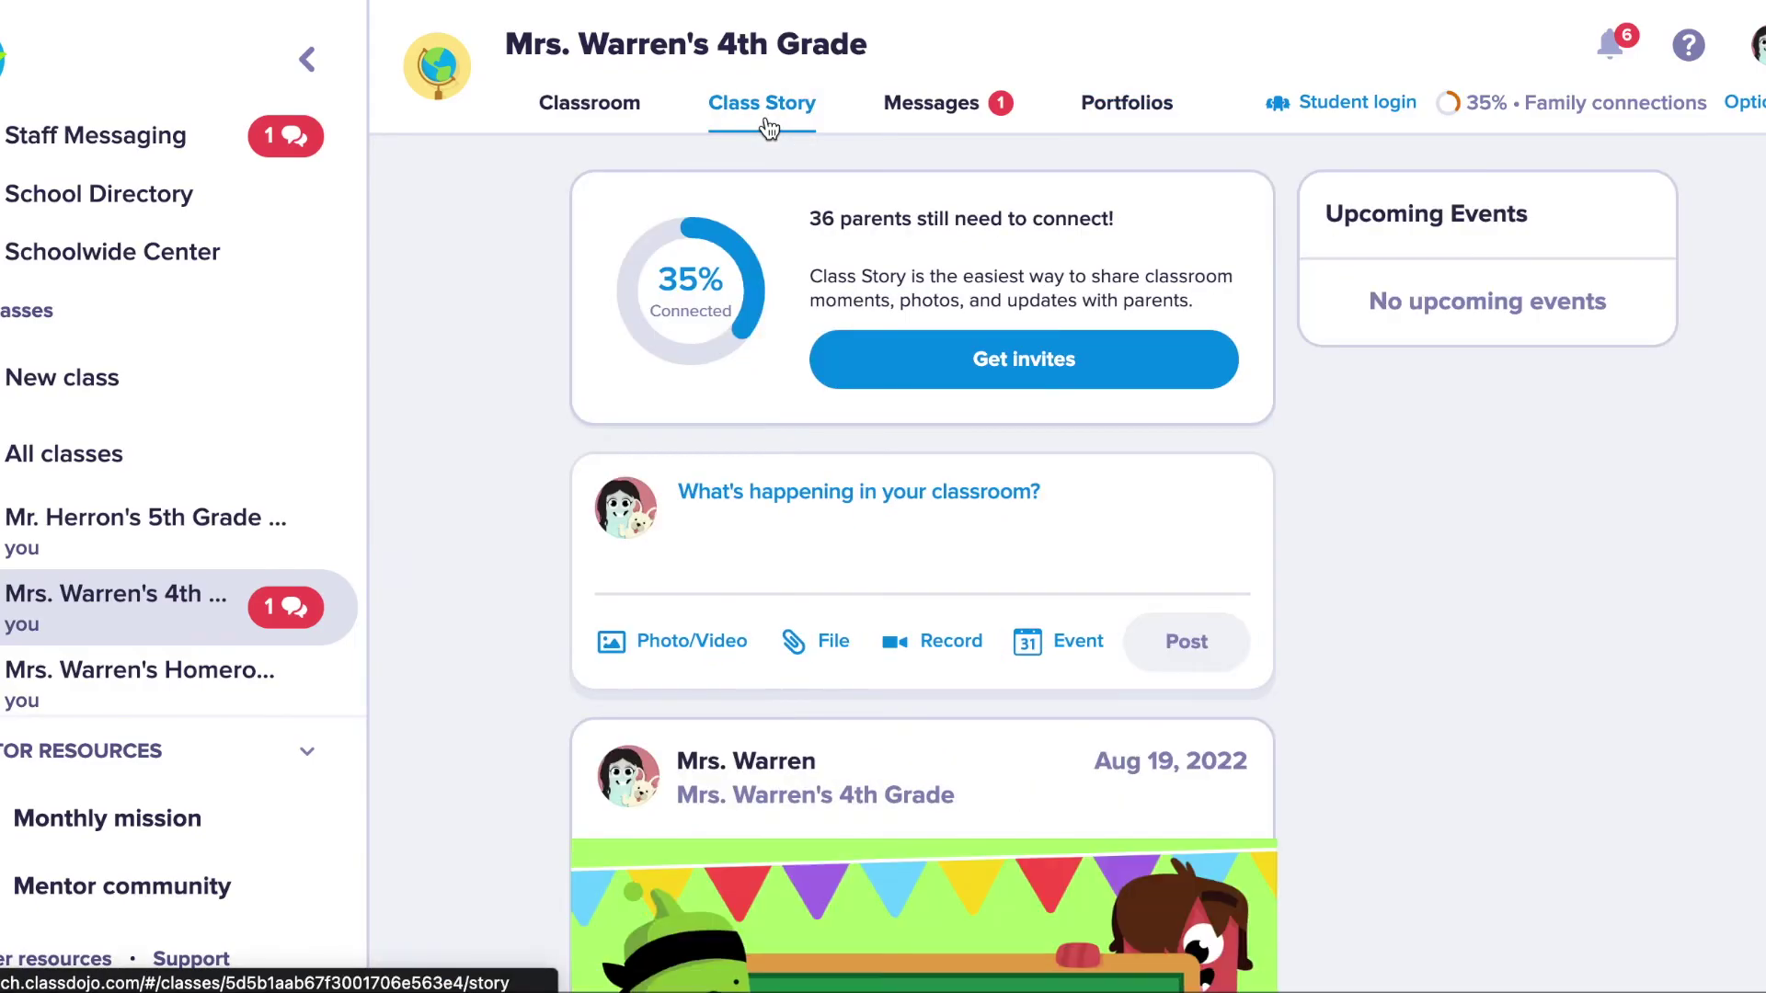
scroll(782, 341, "down", 5)
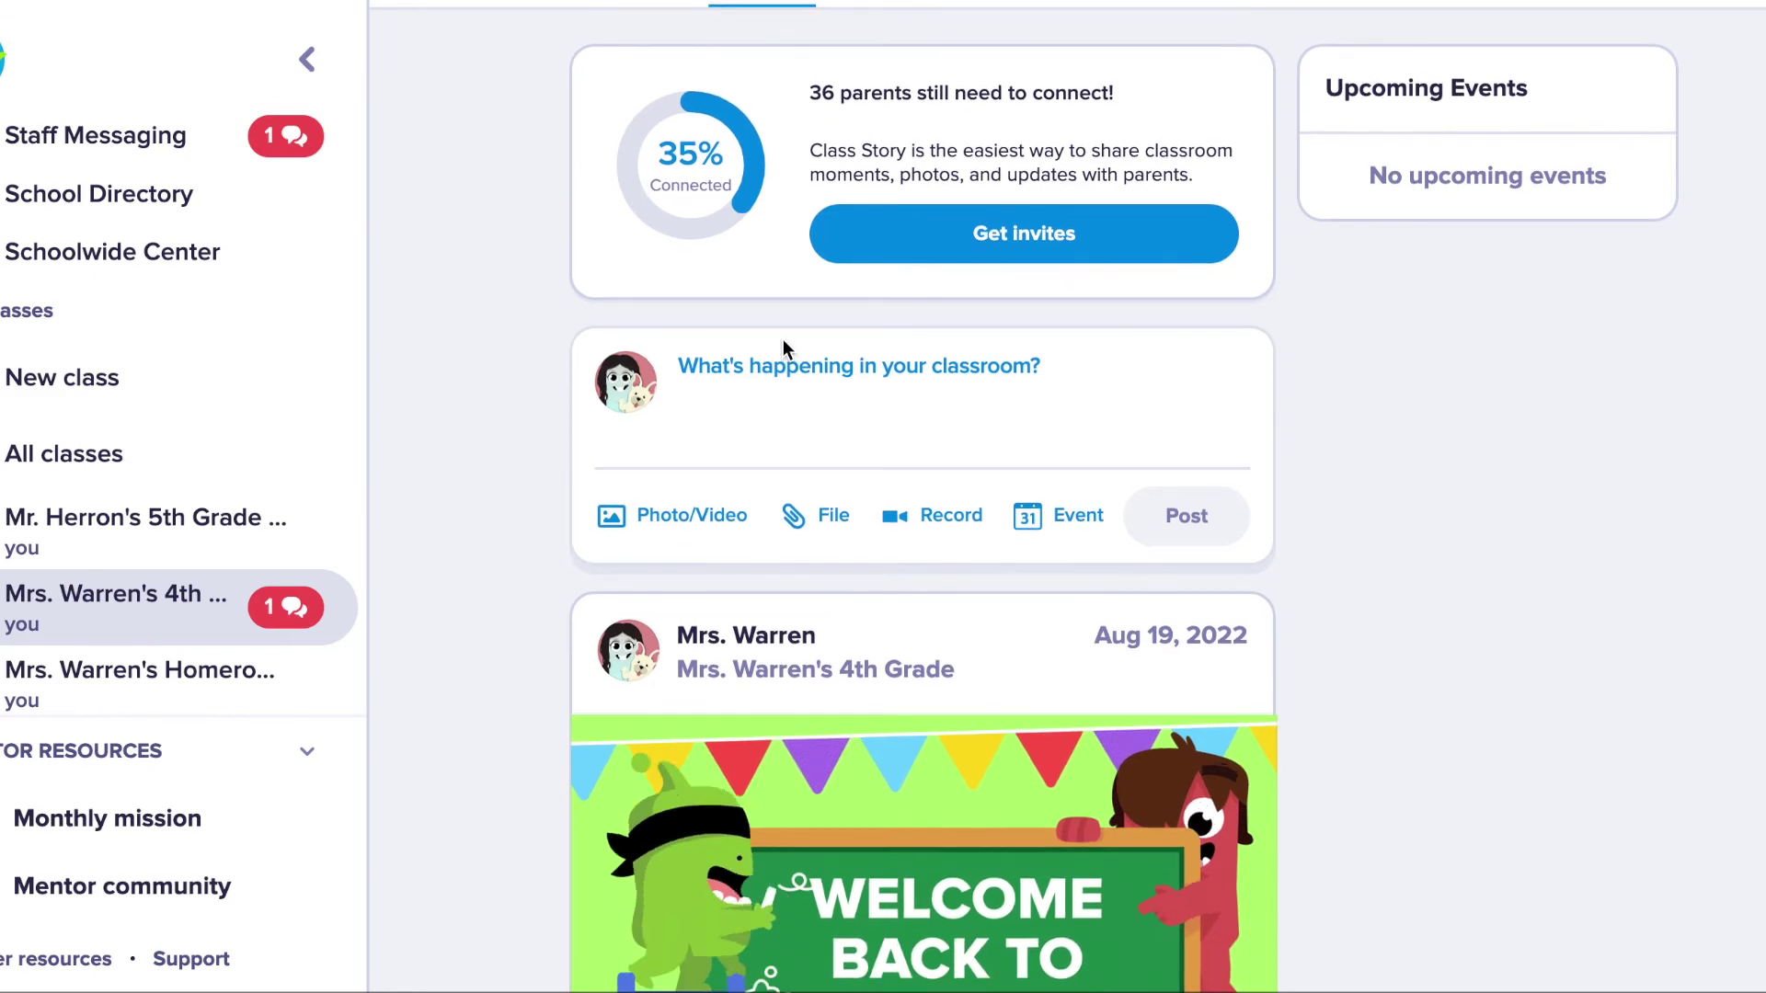
scroll(782, 357, "down", 1)
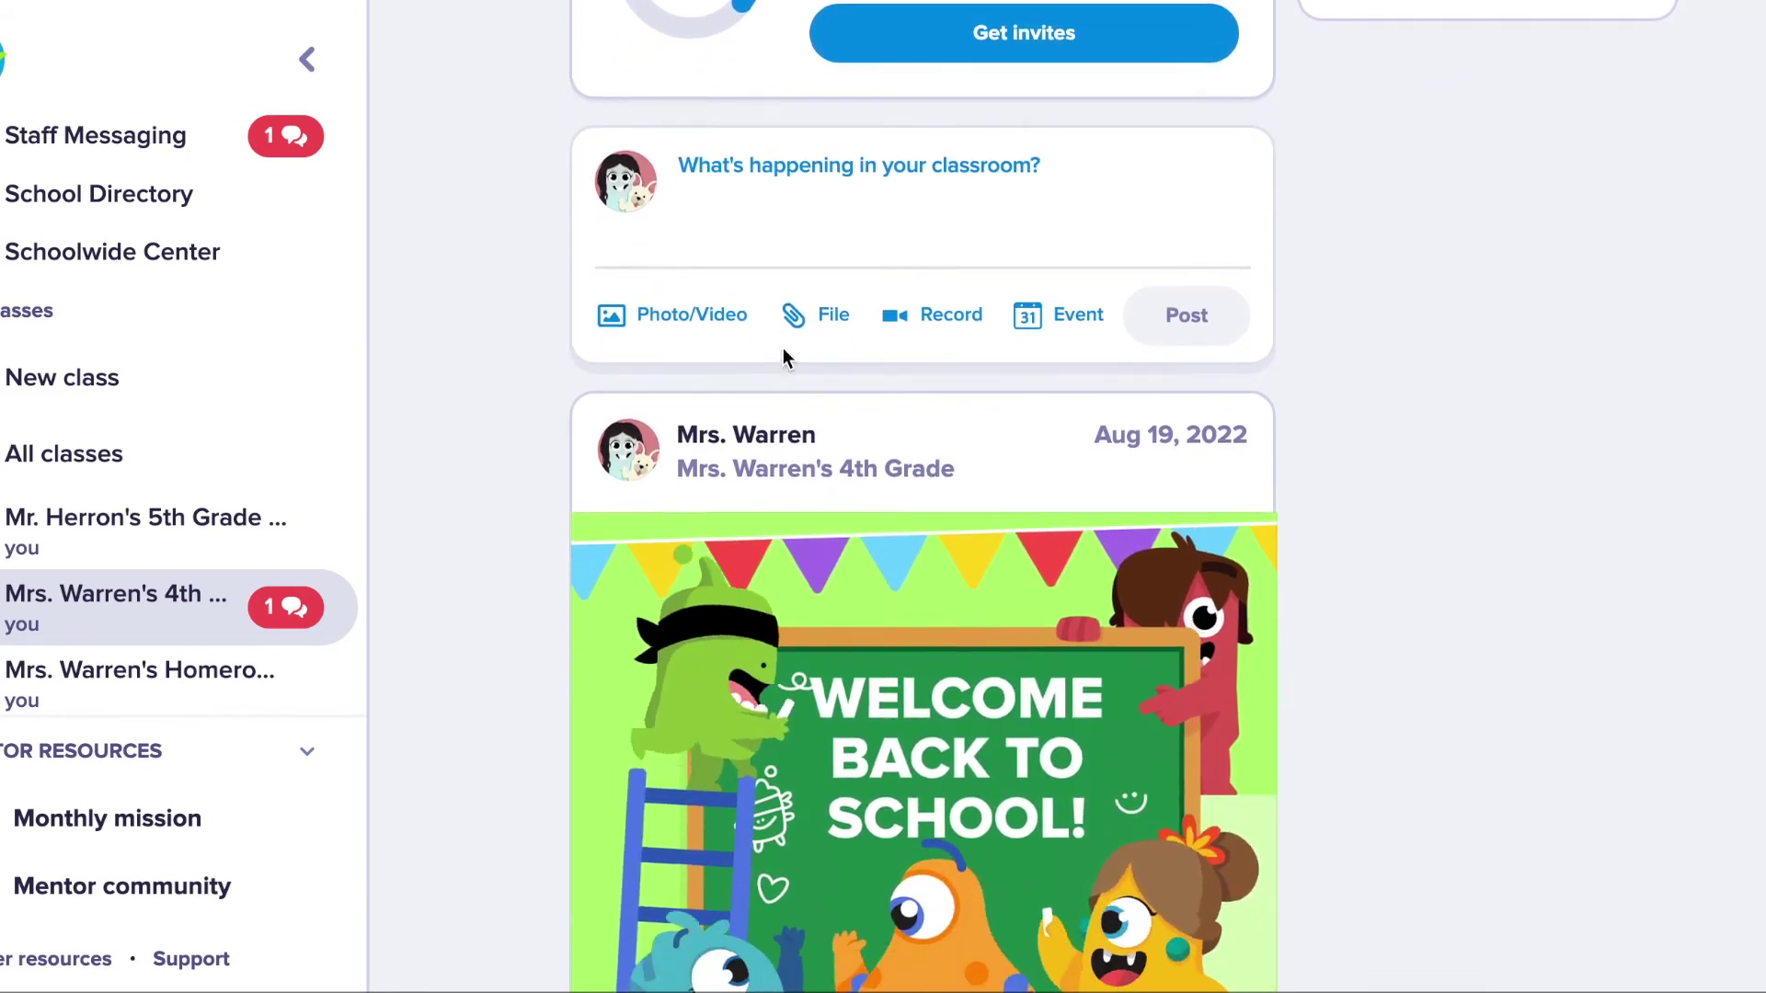
scroll(1029, 465, "up", 2)
left_click(1028, 469)
scroll(1101, 383, "down", 3)
scroll(1208, 411, "up", 5)
scroll(1573, 644, "down", 5)
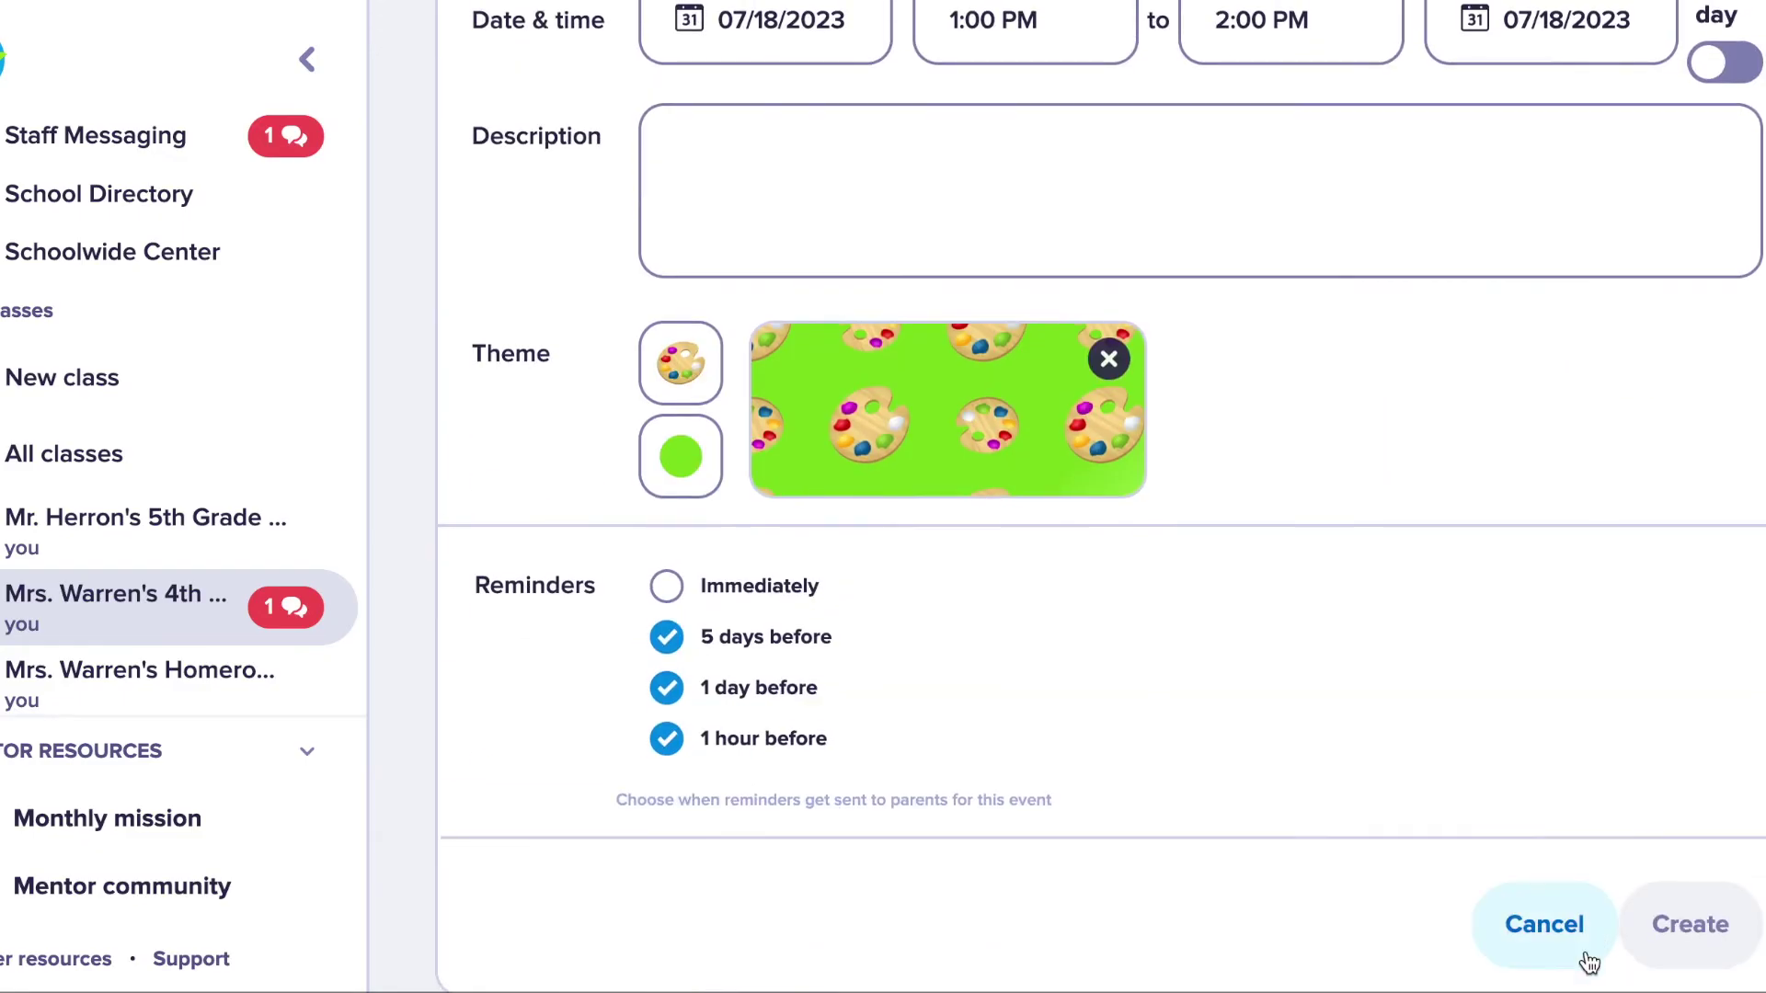
left_click(1589, 938)
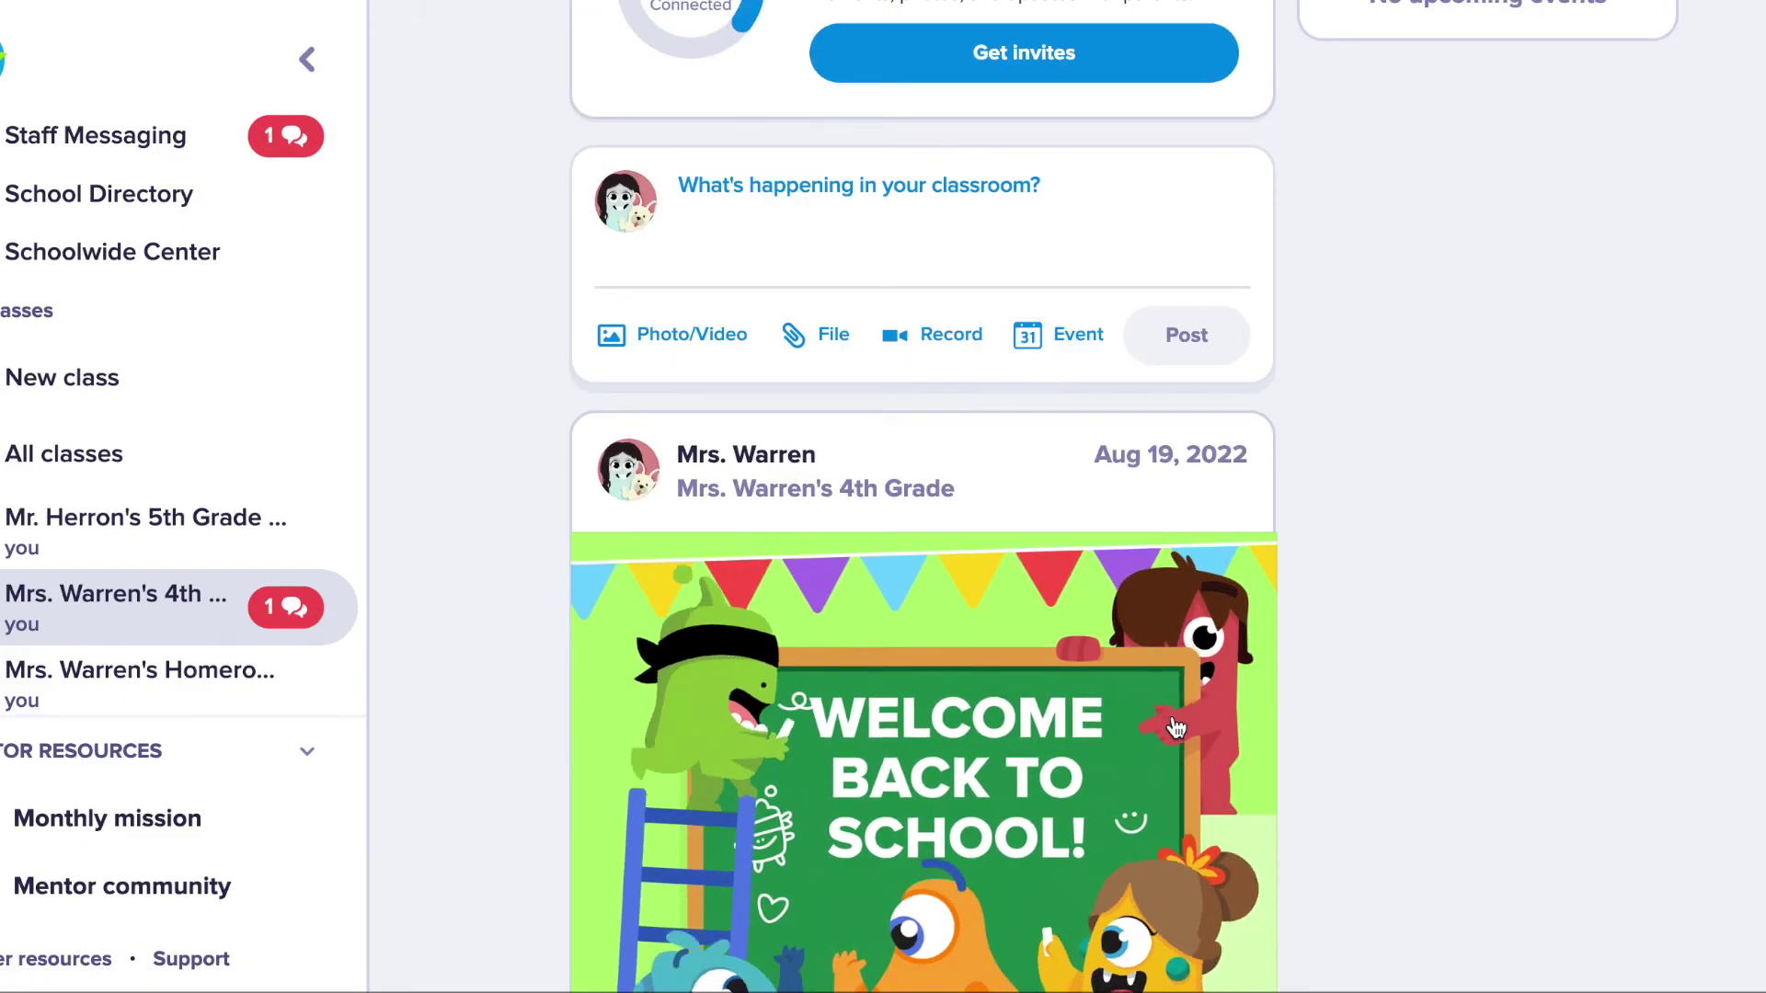
scroll(1177, 728, "down", 1)
scroll(1177, 729, "down", 3)
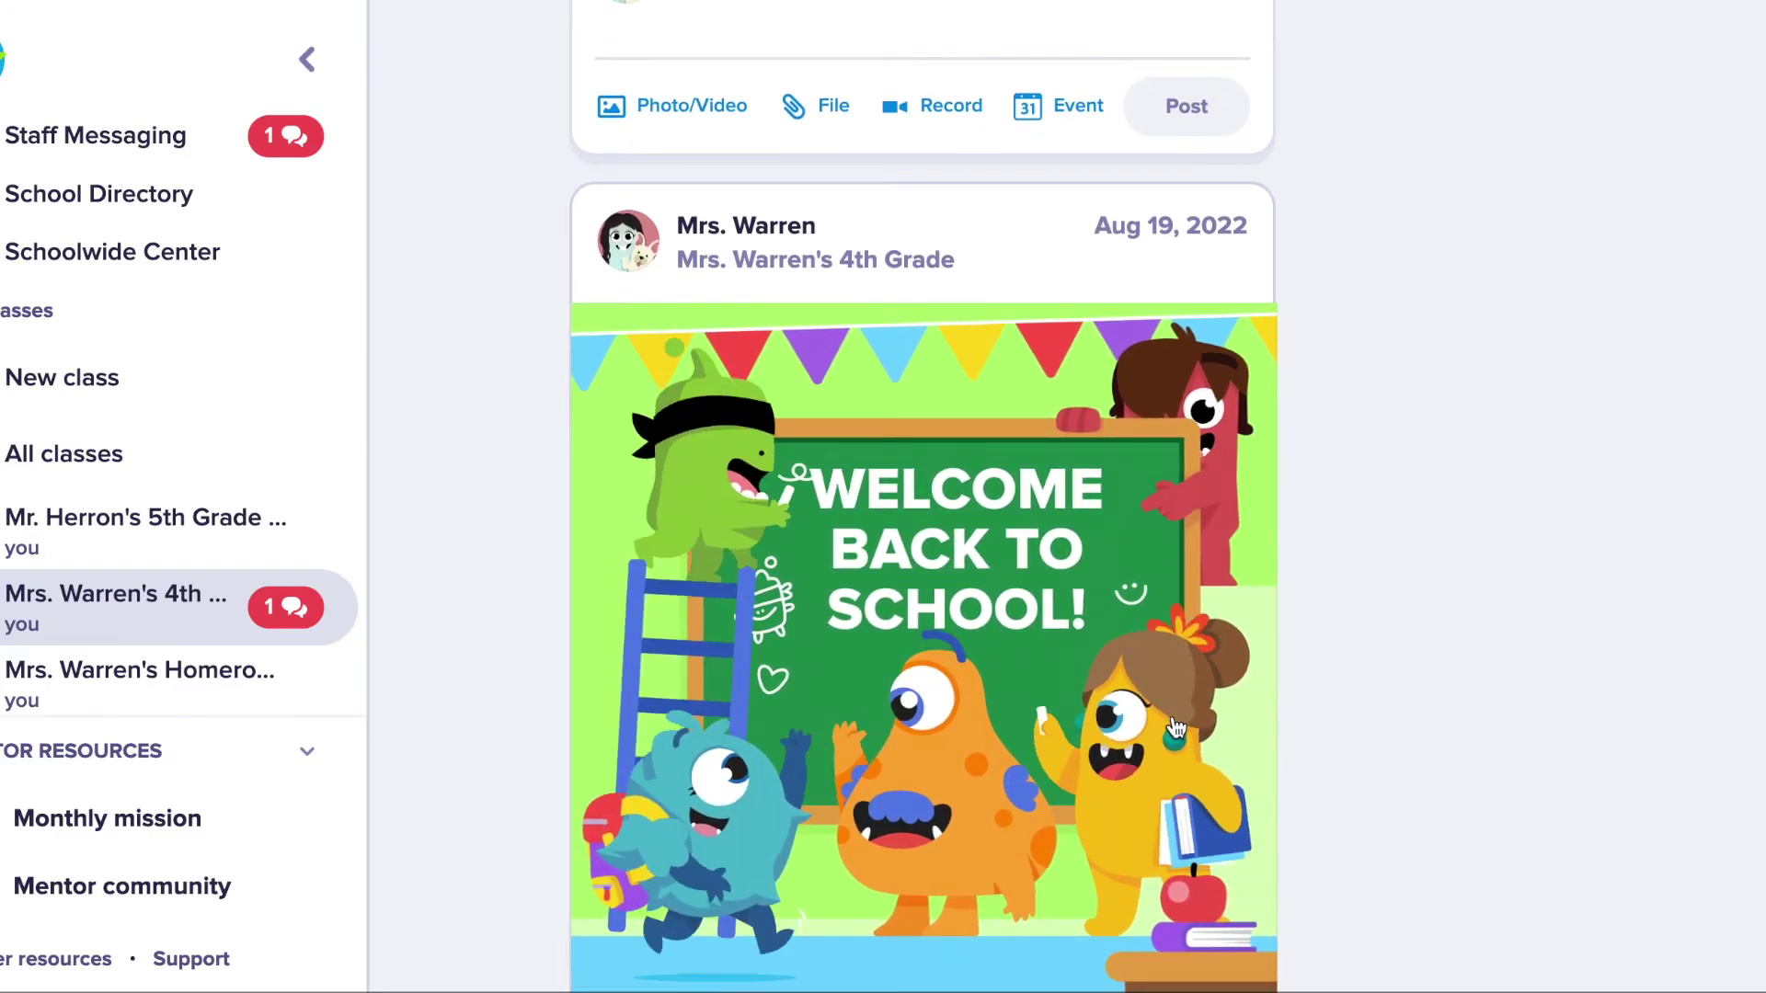
scroll(930, 679, "down", 3)
scroll(931, 679, "down", 1)
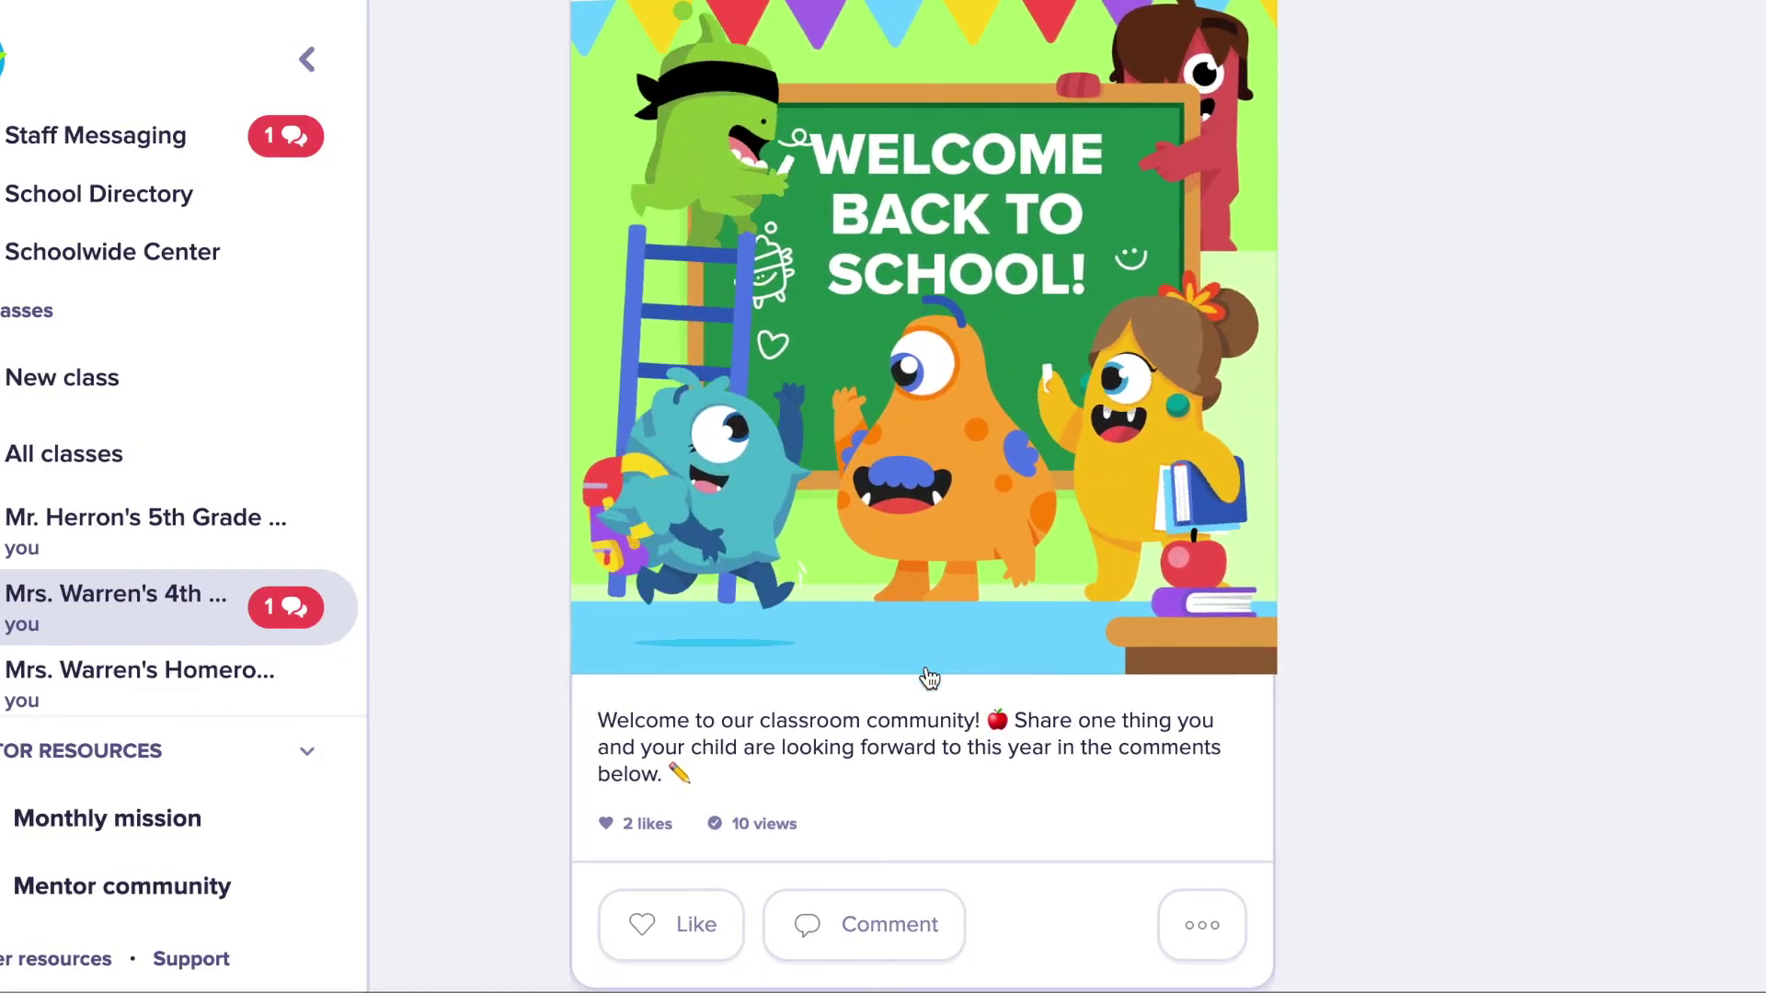
scroll(924, 690, "down", 1)
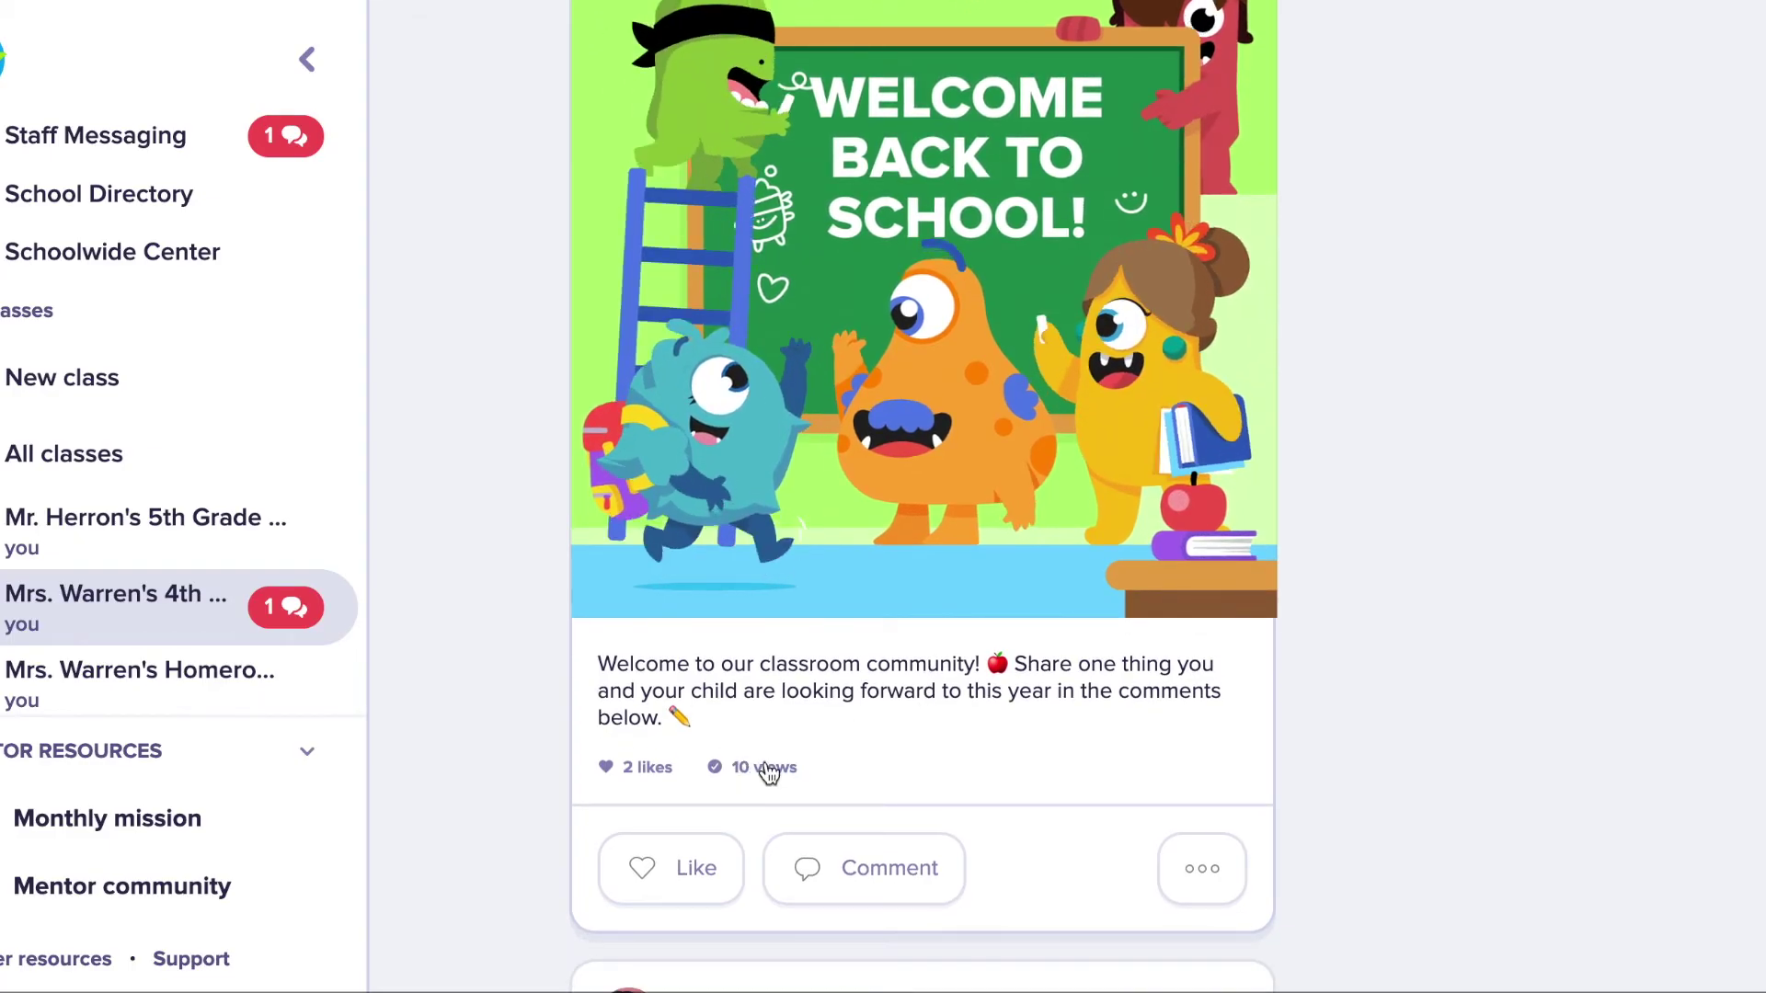
left_click(769, 773)
scroll(833, 524, "down", 7)
scroll(831, 521, "up", 7)
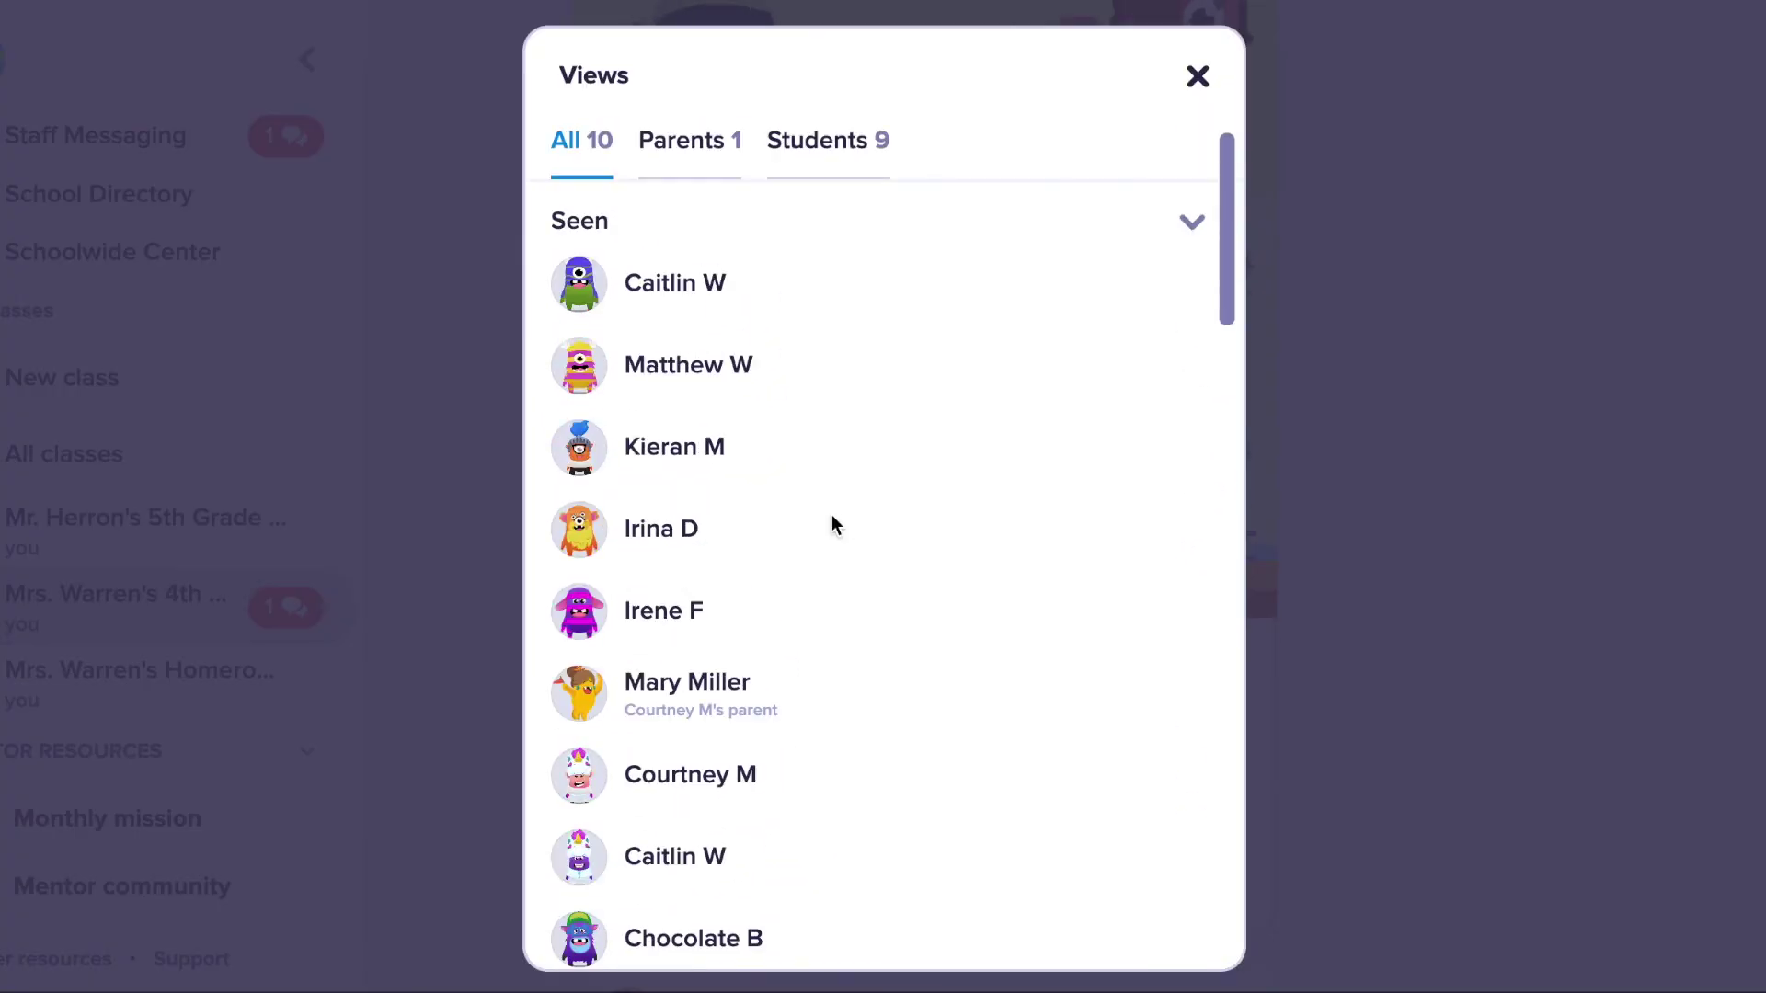
left_click(1197, 78)
scroll(1026, 332, "up", 9)
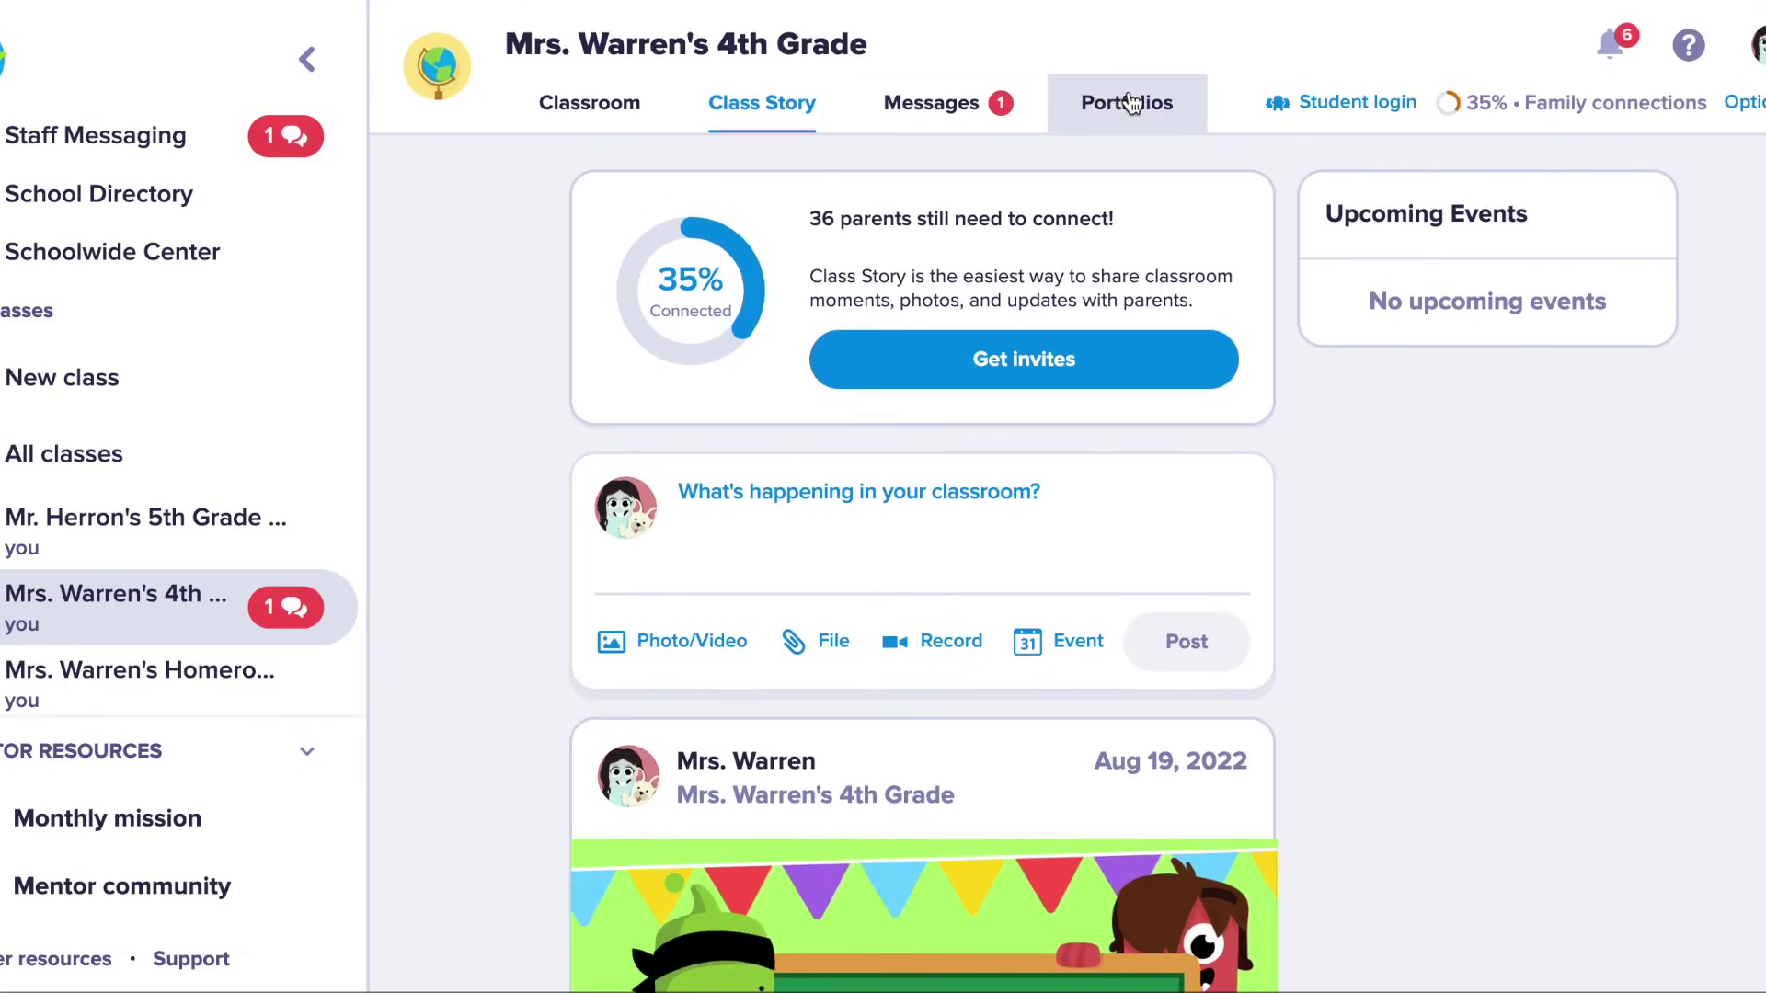
In class Messages, draft 'hello' to a parent and check the send scheduling options.
left_click(982, 120)
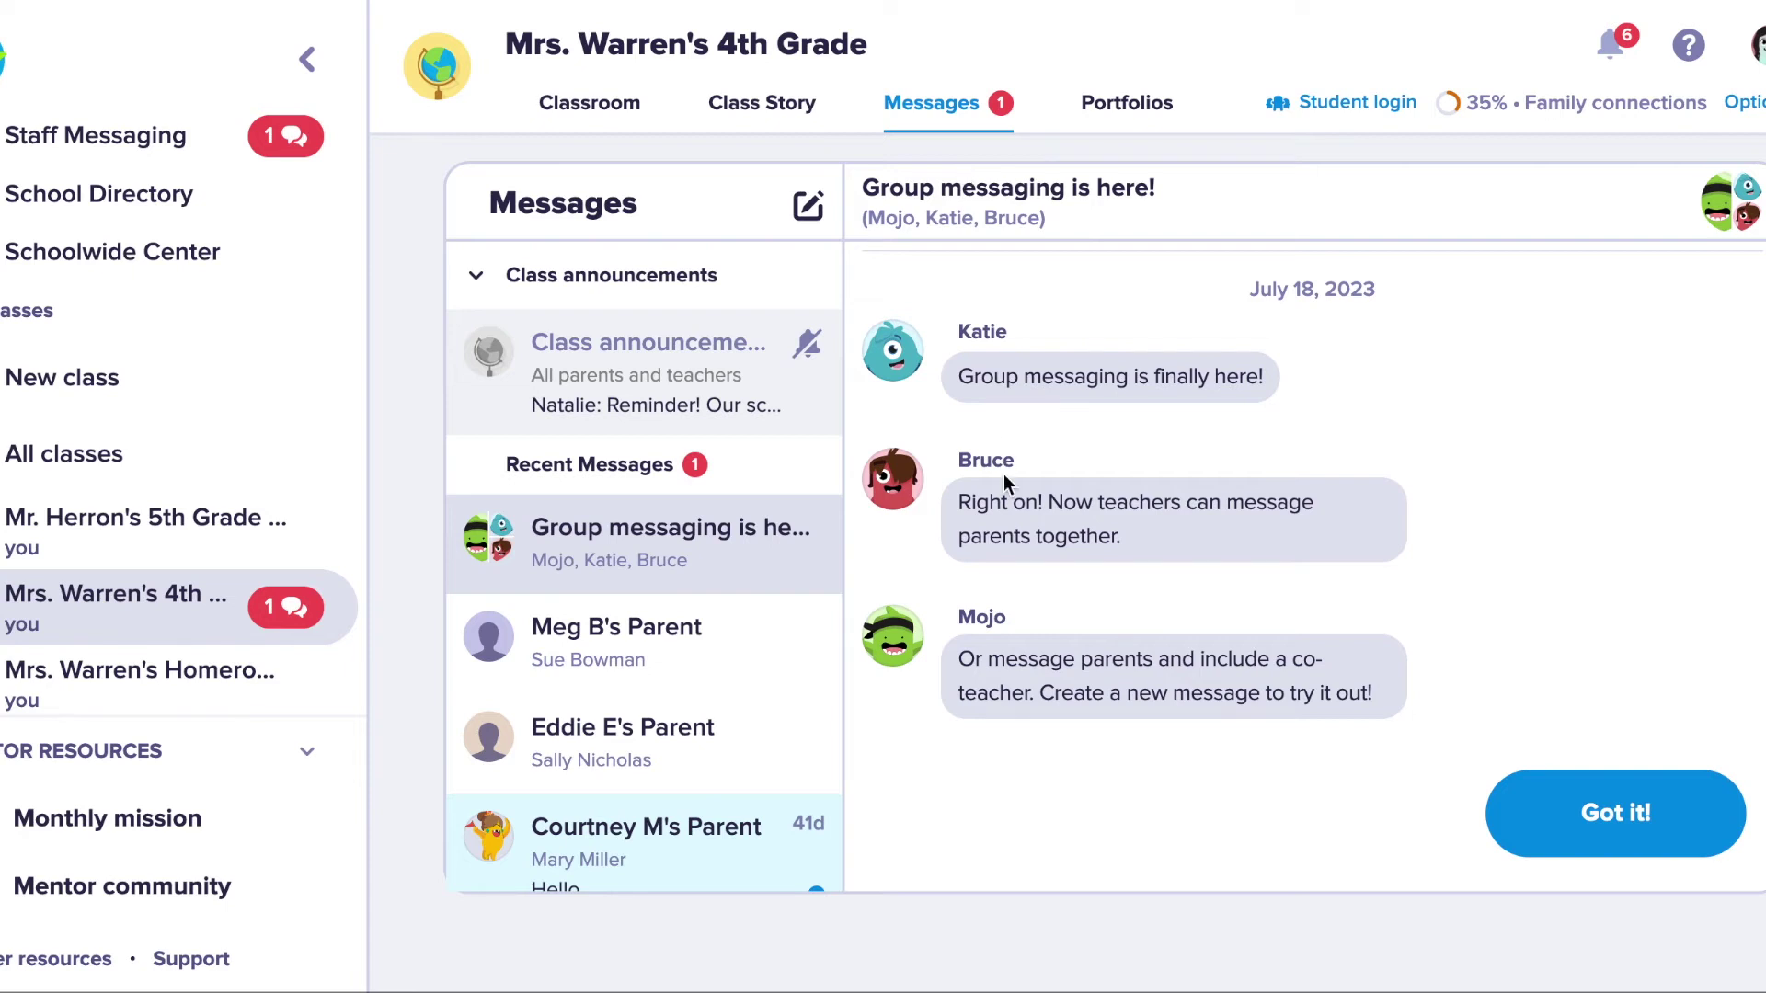
left_click(633, 673)
type("hello")
left_click(1729, 824)
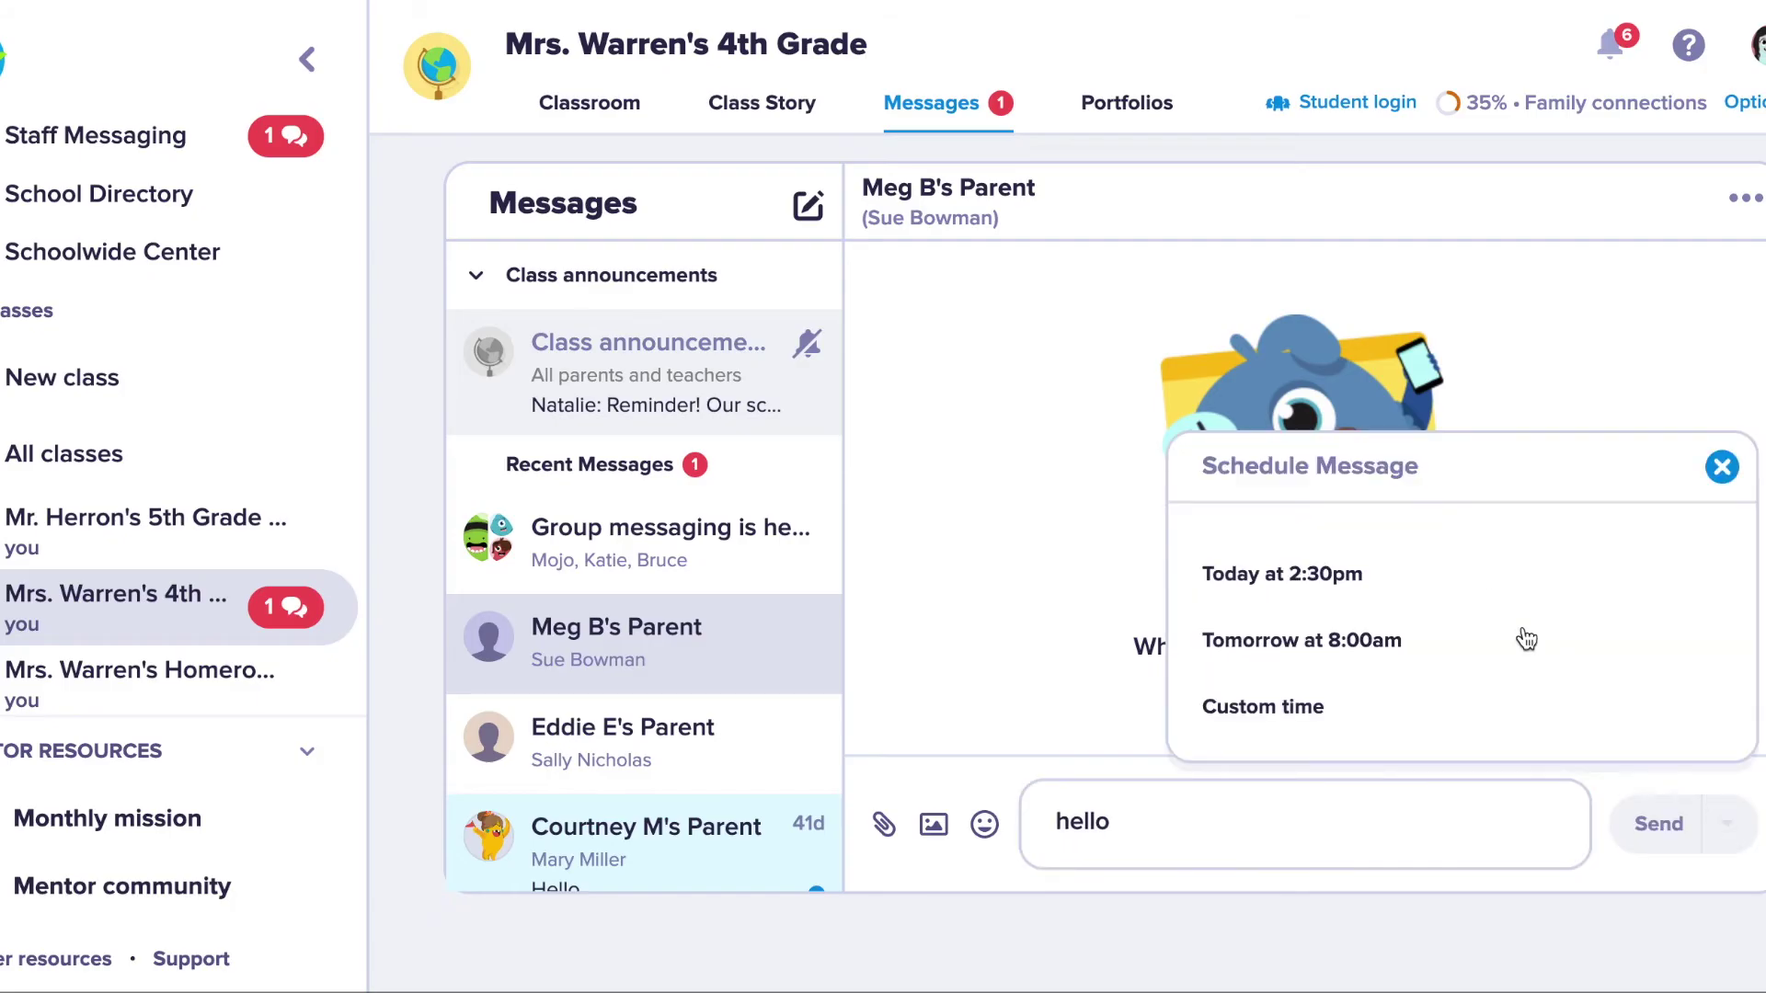
left_click(1722, 467)
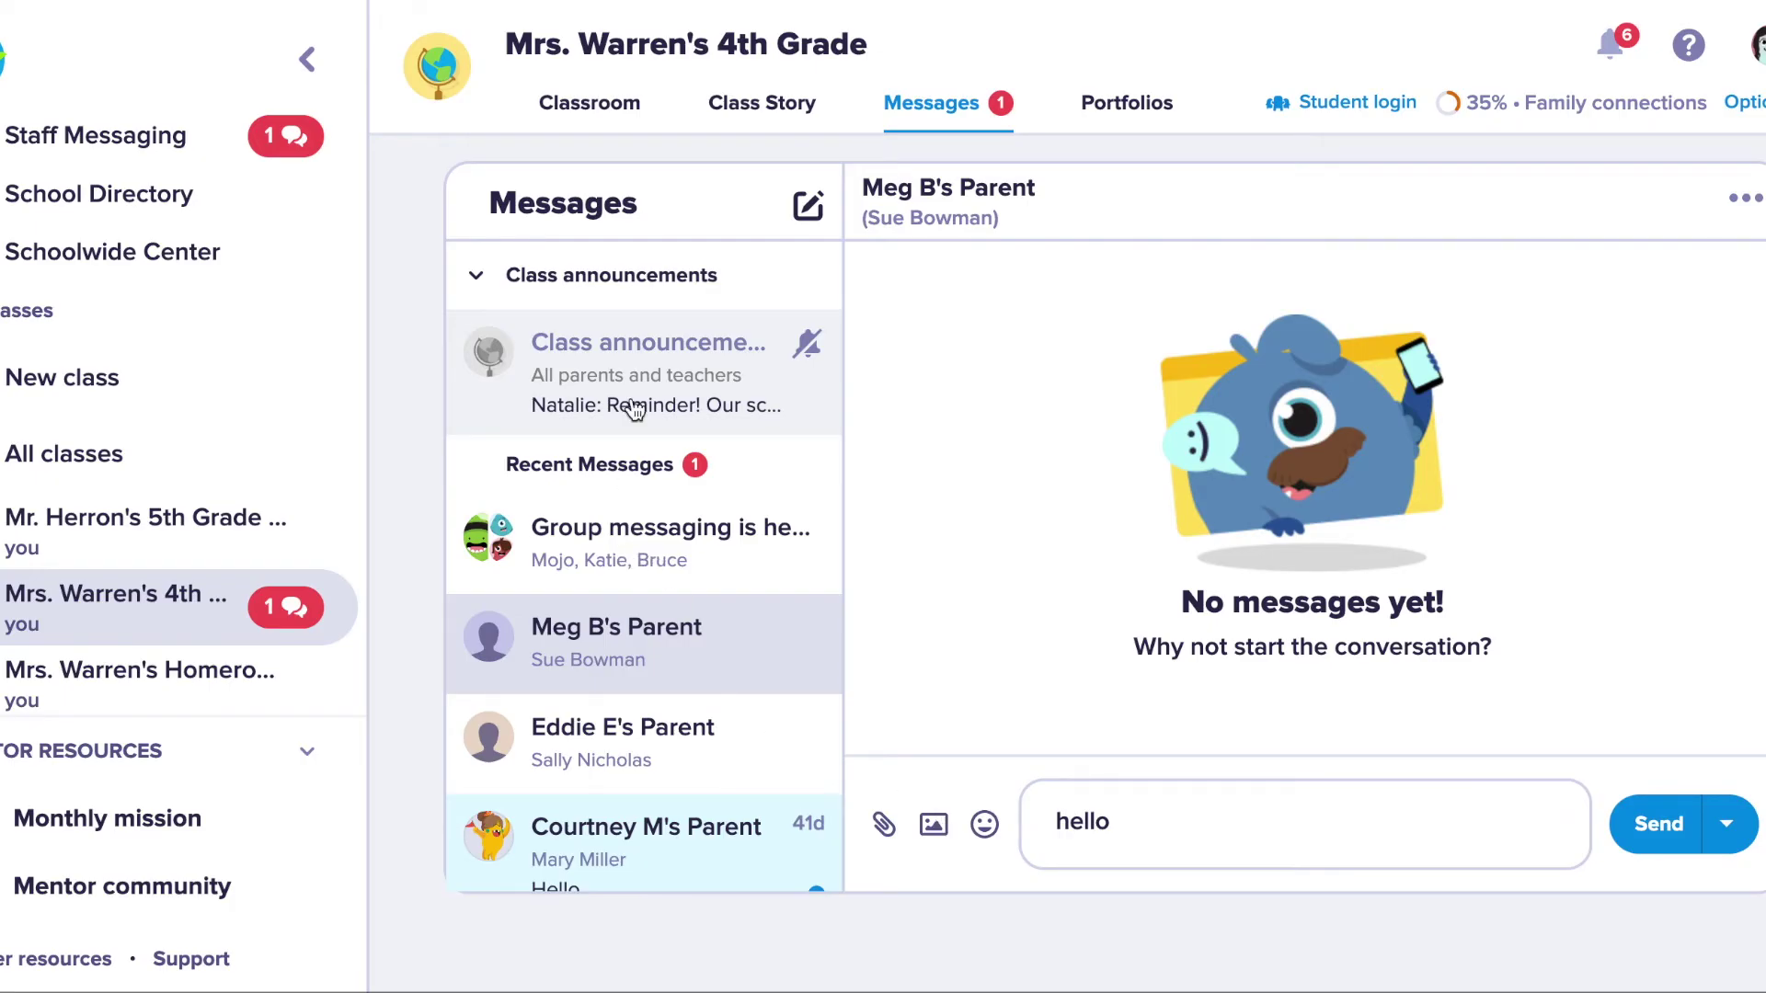
Browse the announcements, group and parent conversations, ending on one with earlier messages.
left_click(630, 346)
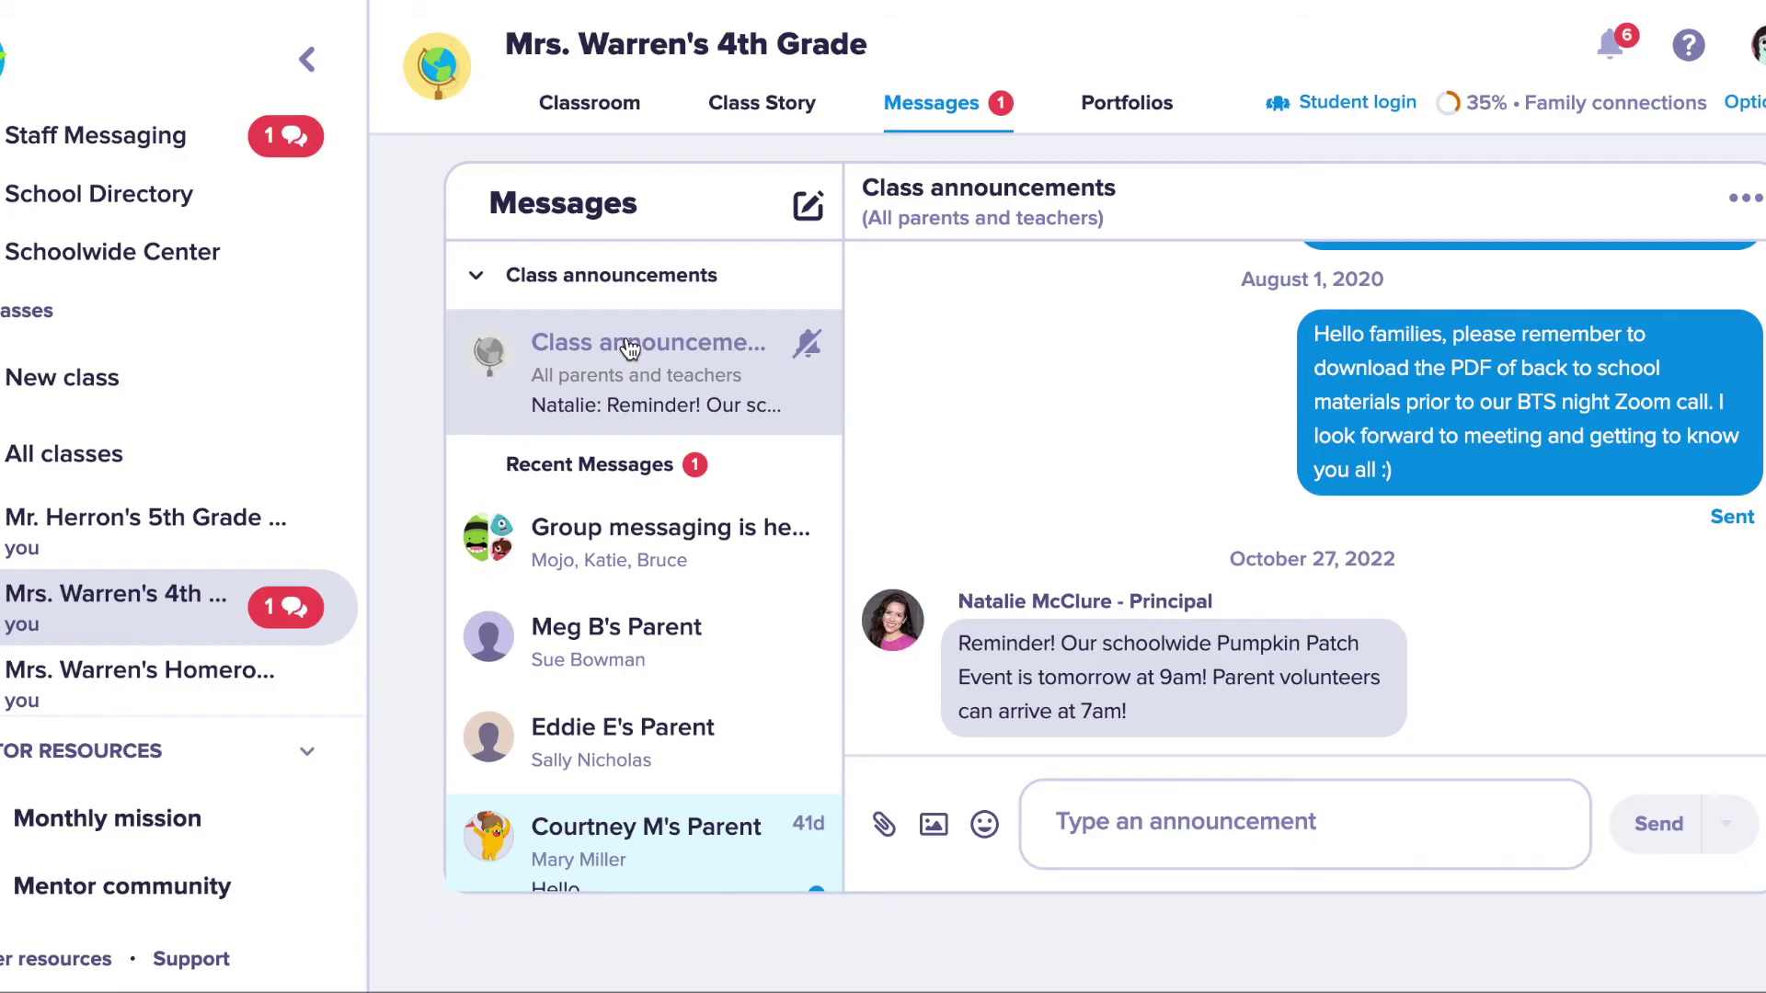
left_click(615, 552)
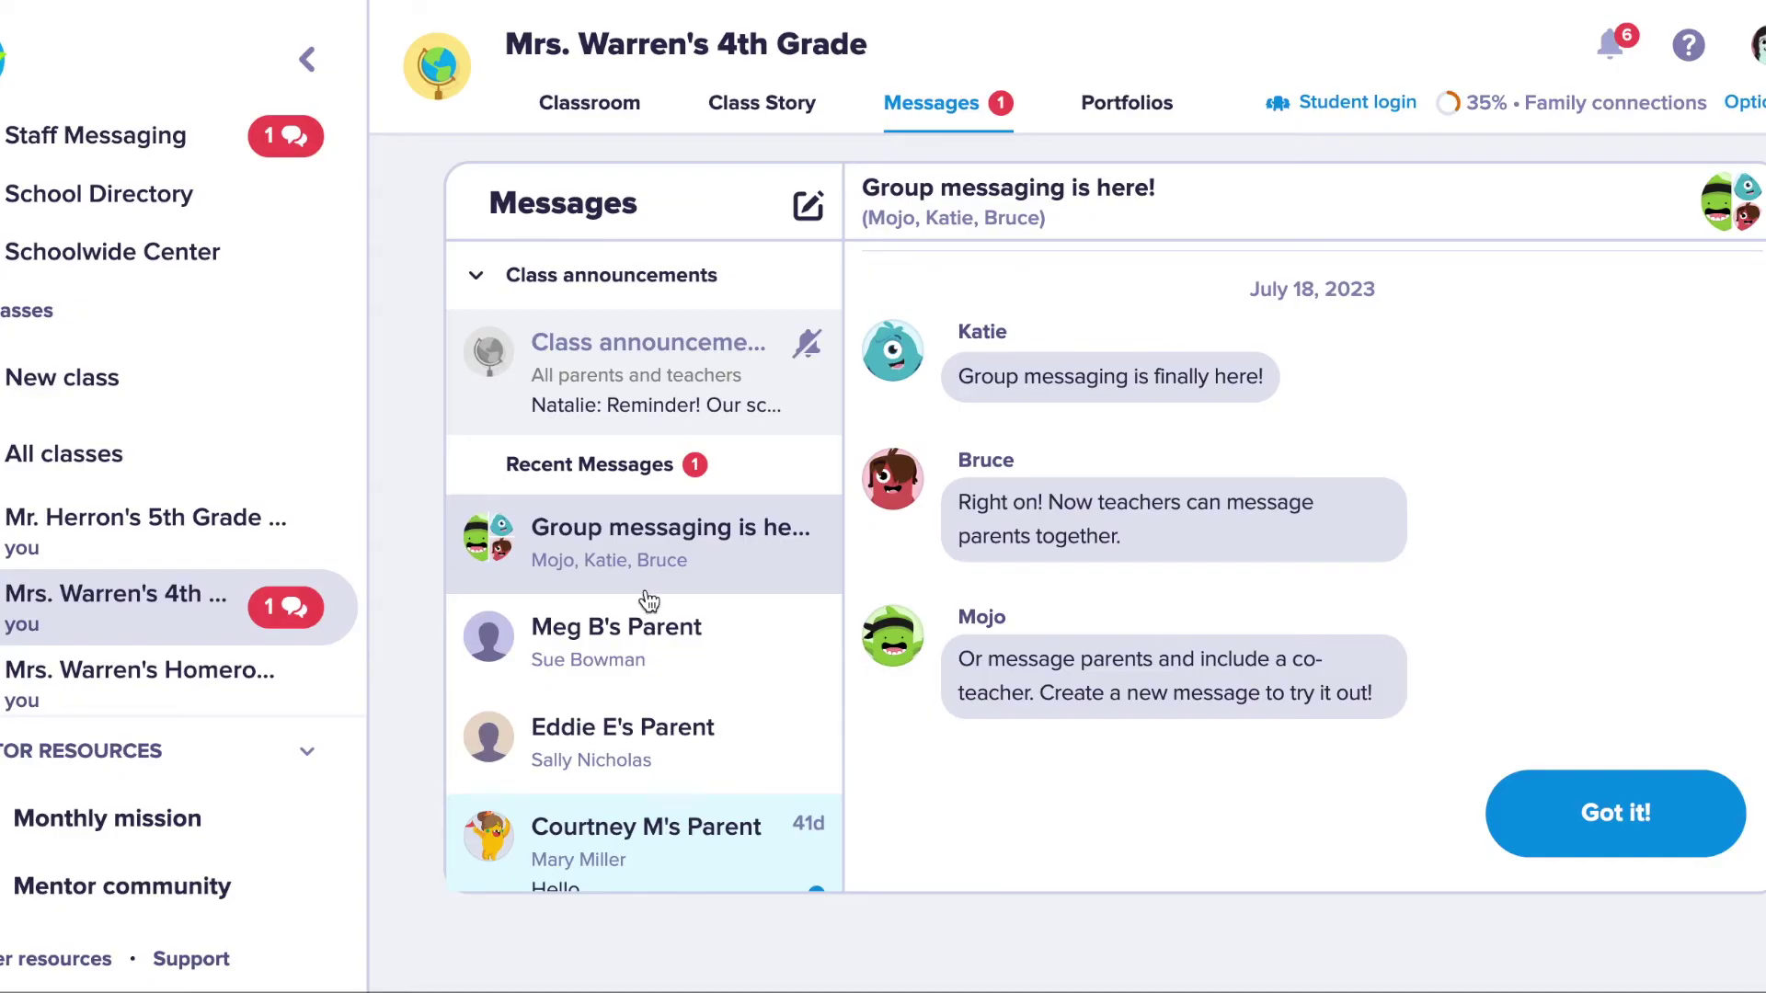
left_click(626, 659)
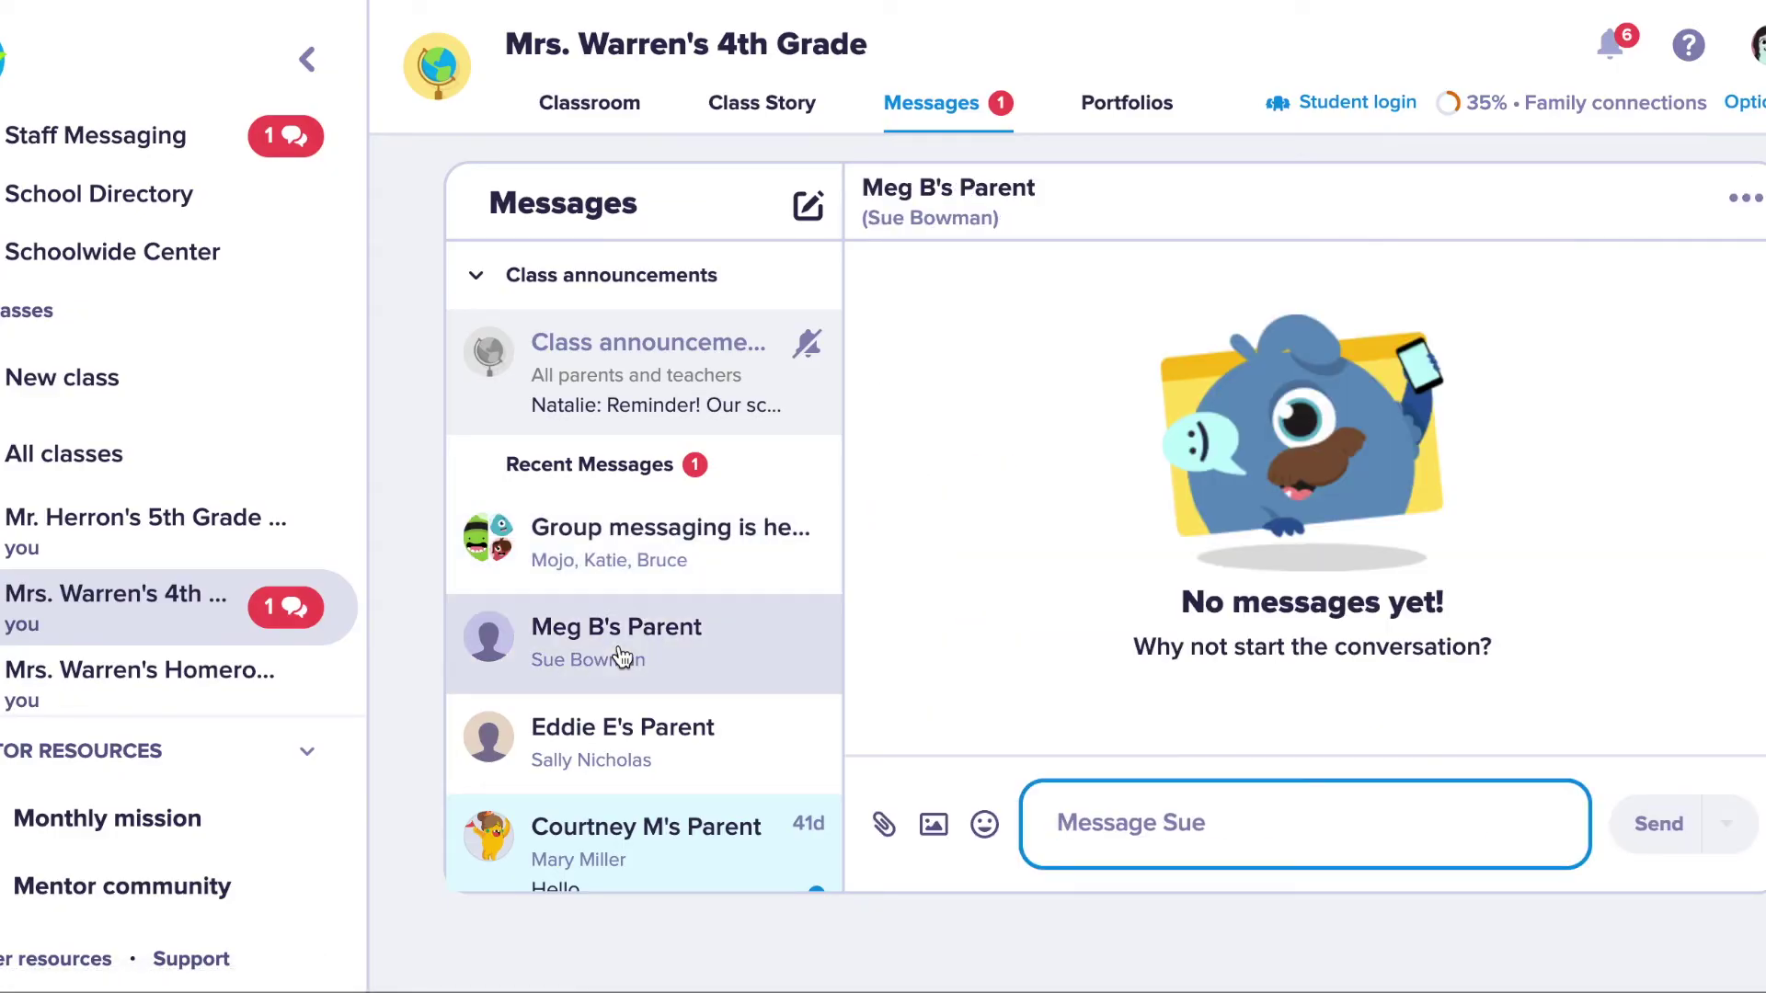
left_click(606, 764)
left_click(631, 832)
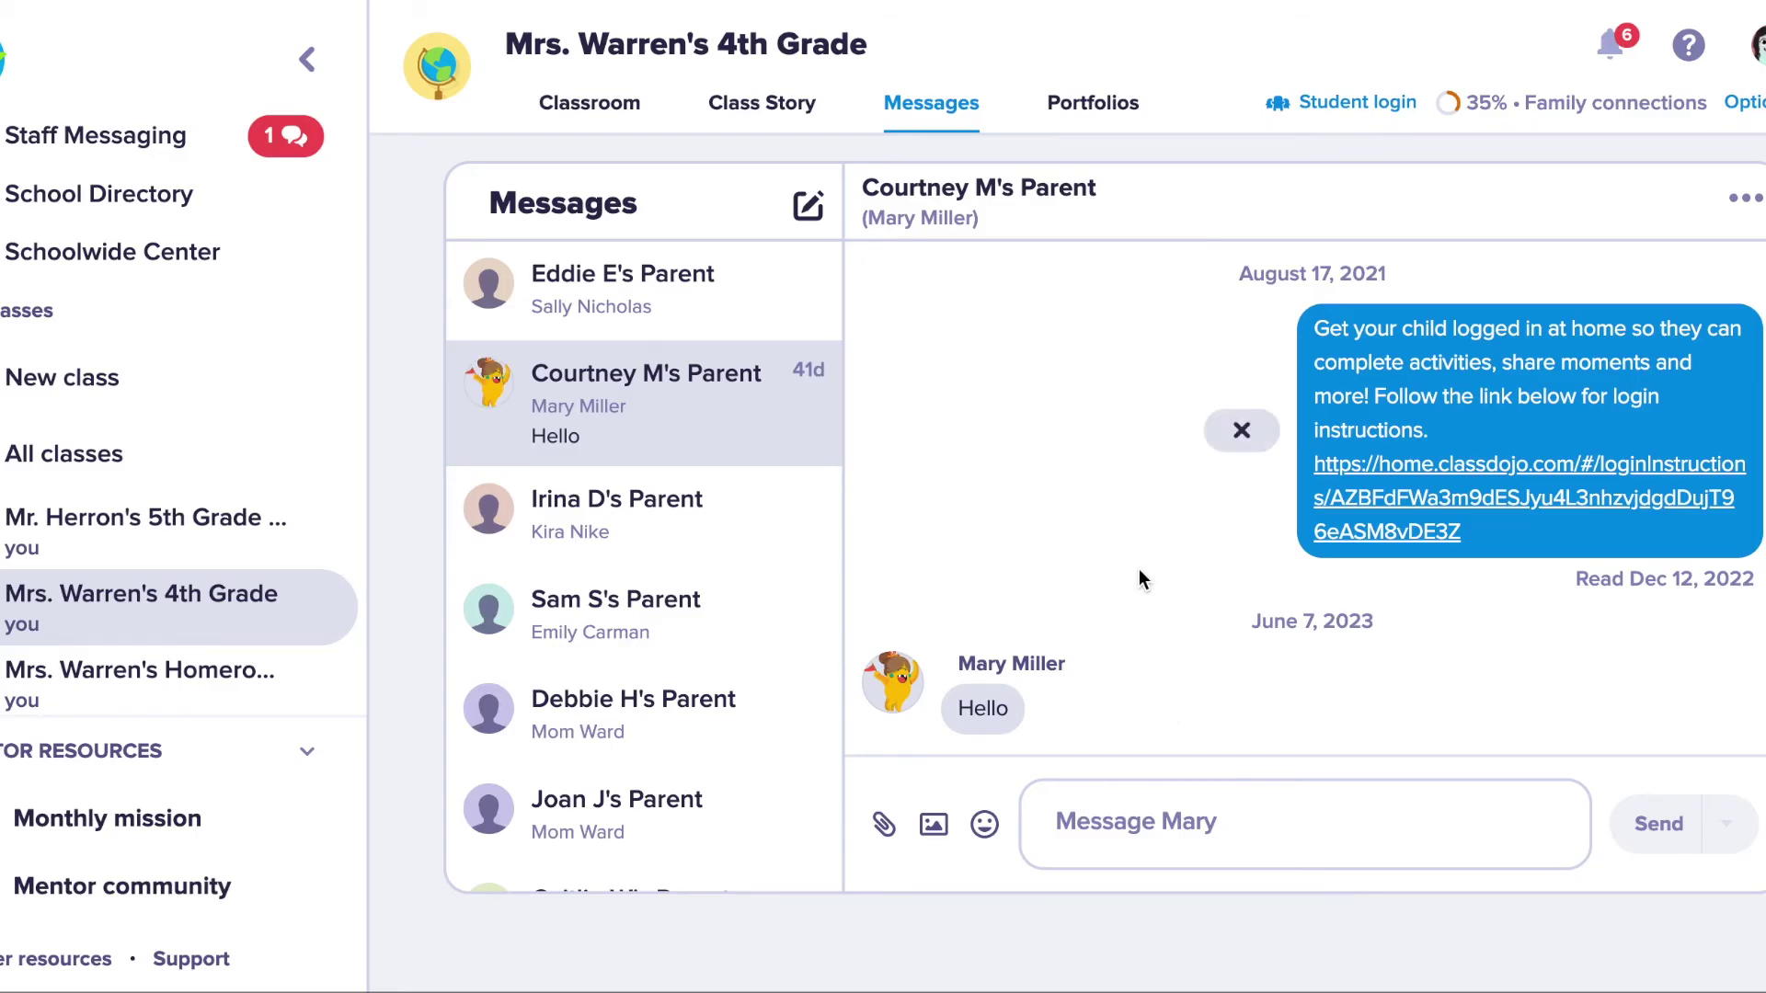
scroll(1141, 578, "down", 1)
mouse_move(1145, 531)
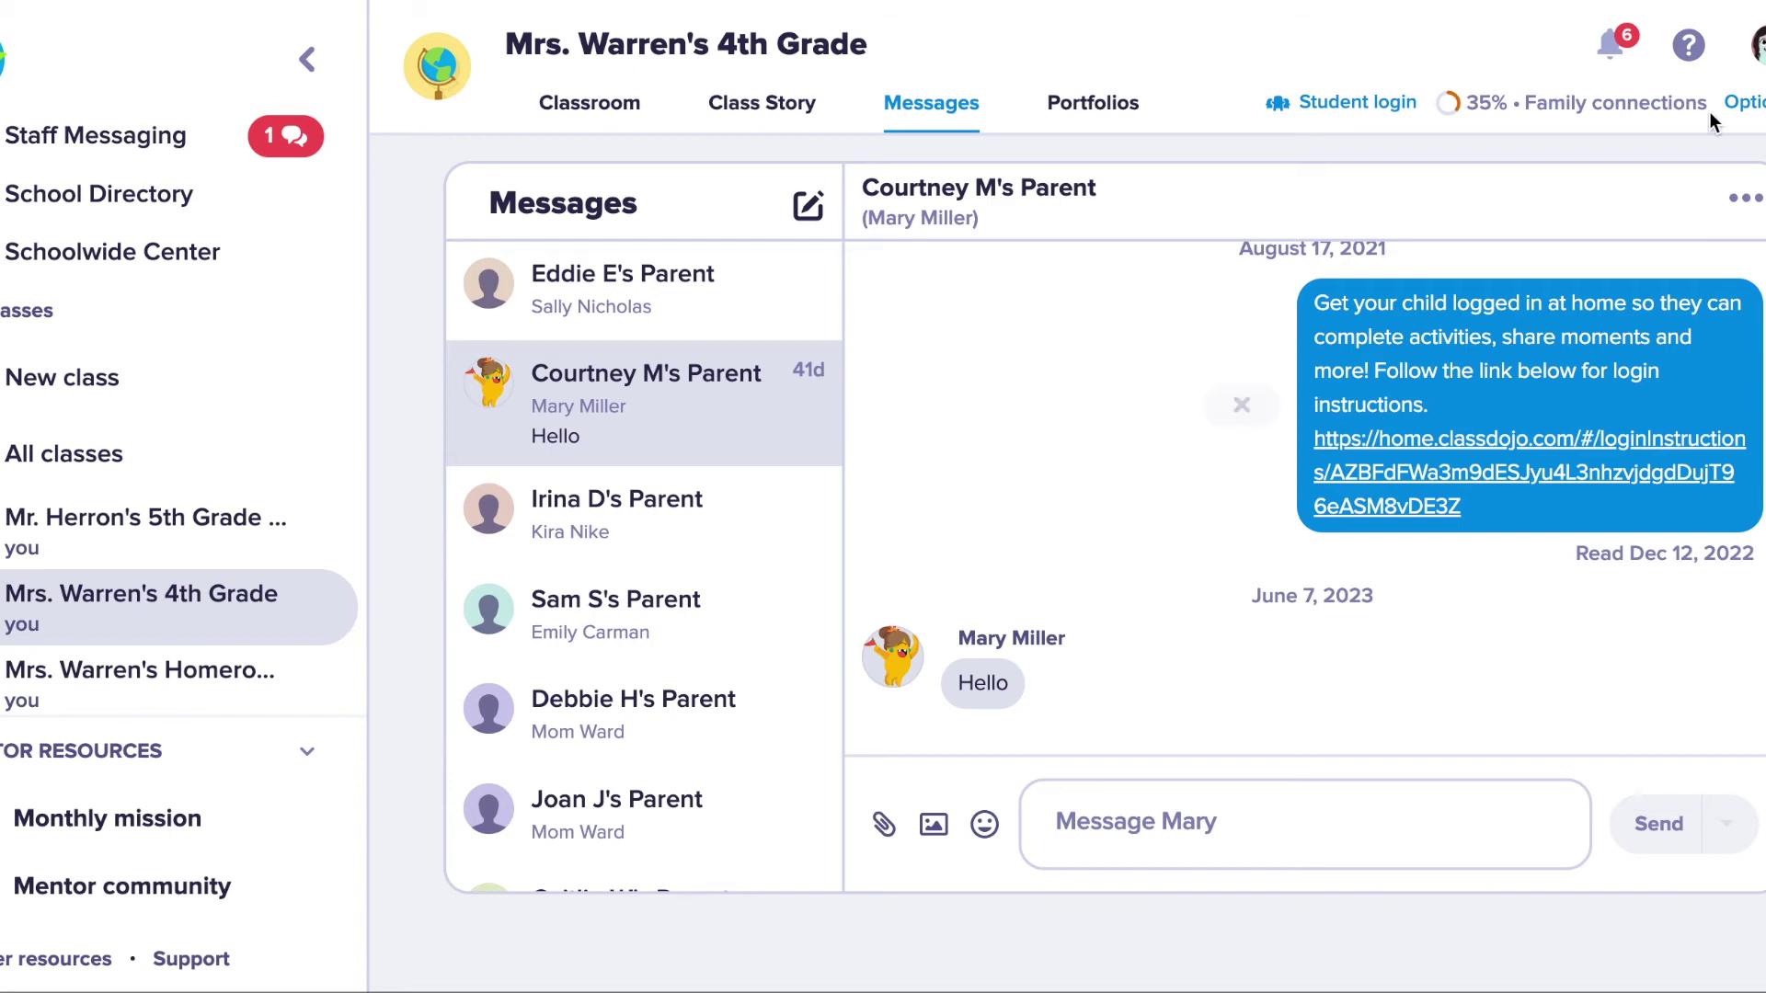
Turn on Quiet hours in Account settings > Messaging to mute notifications 11:00 pm–6:00 am.
left_click(1757, 46)
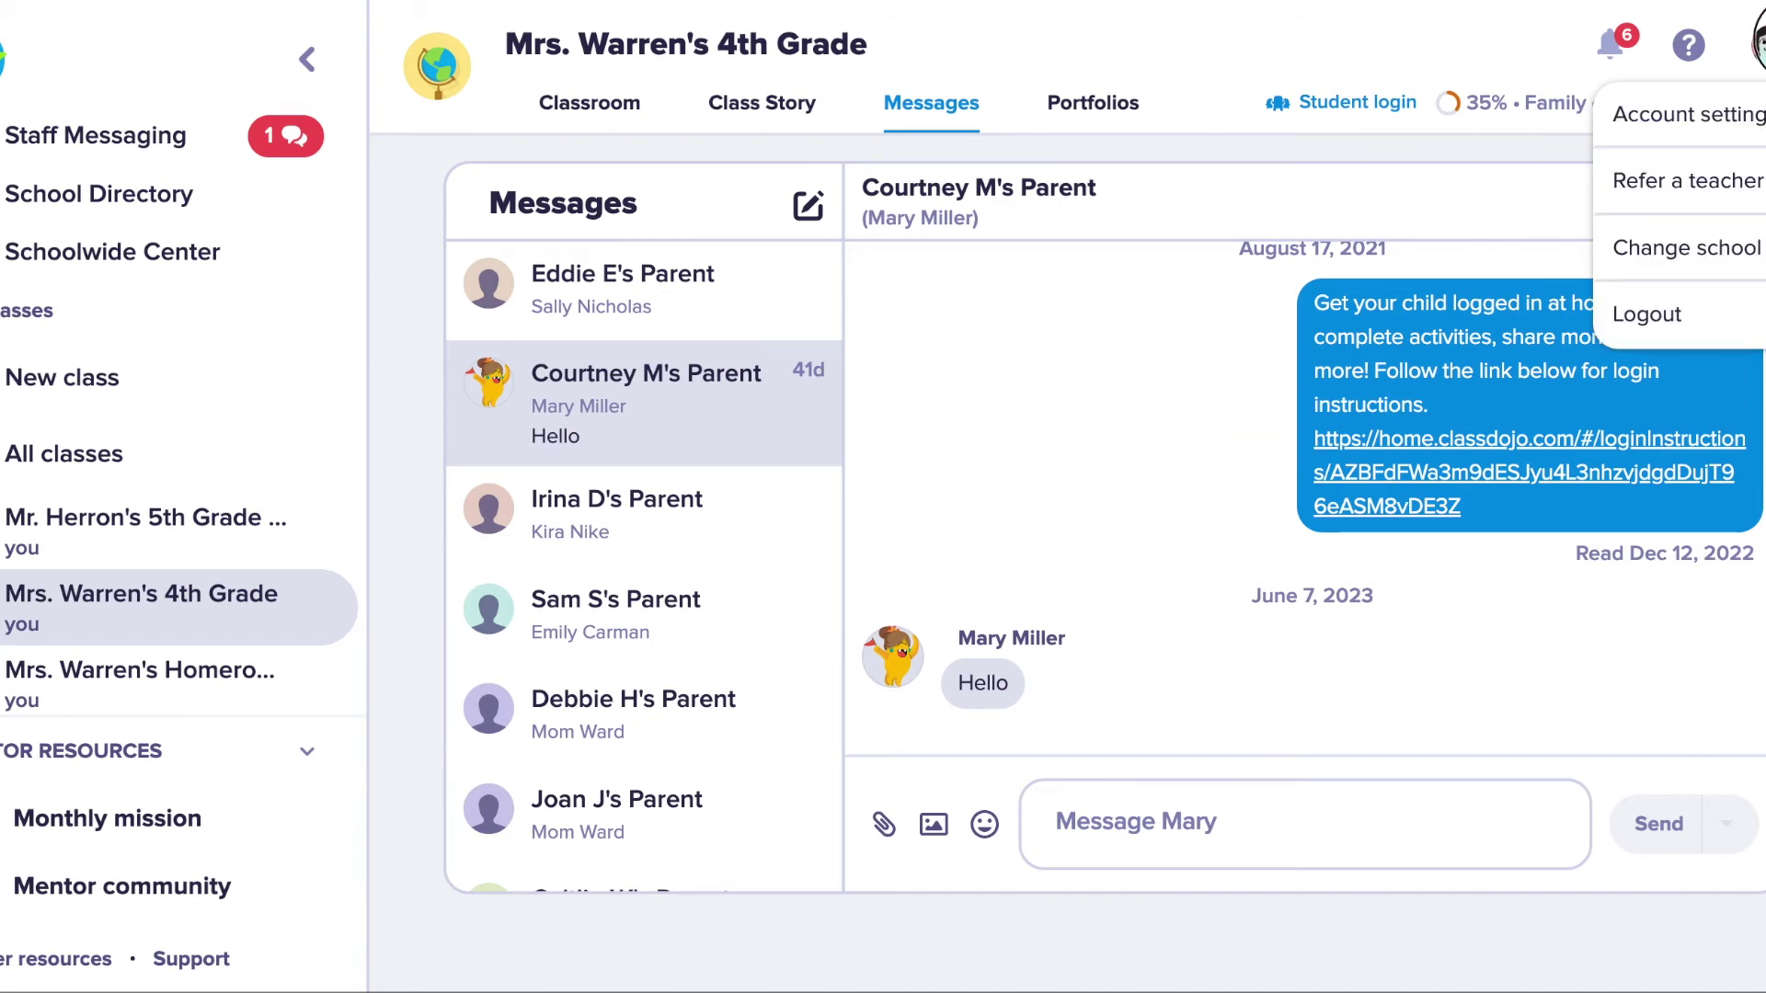
left_click(1739, 122)
left_click(593, 333)
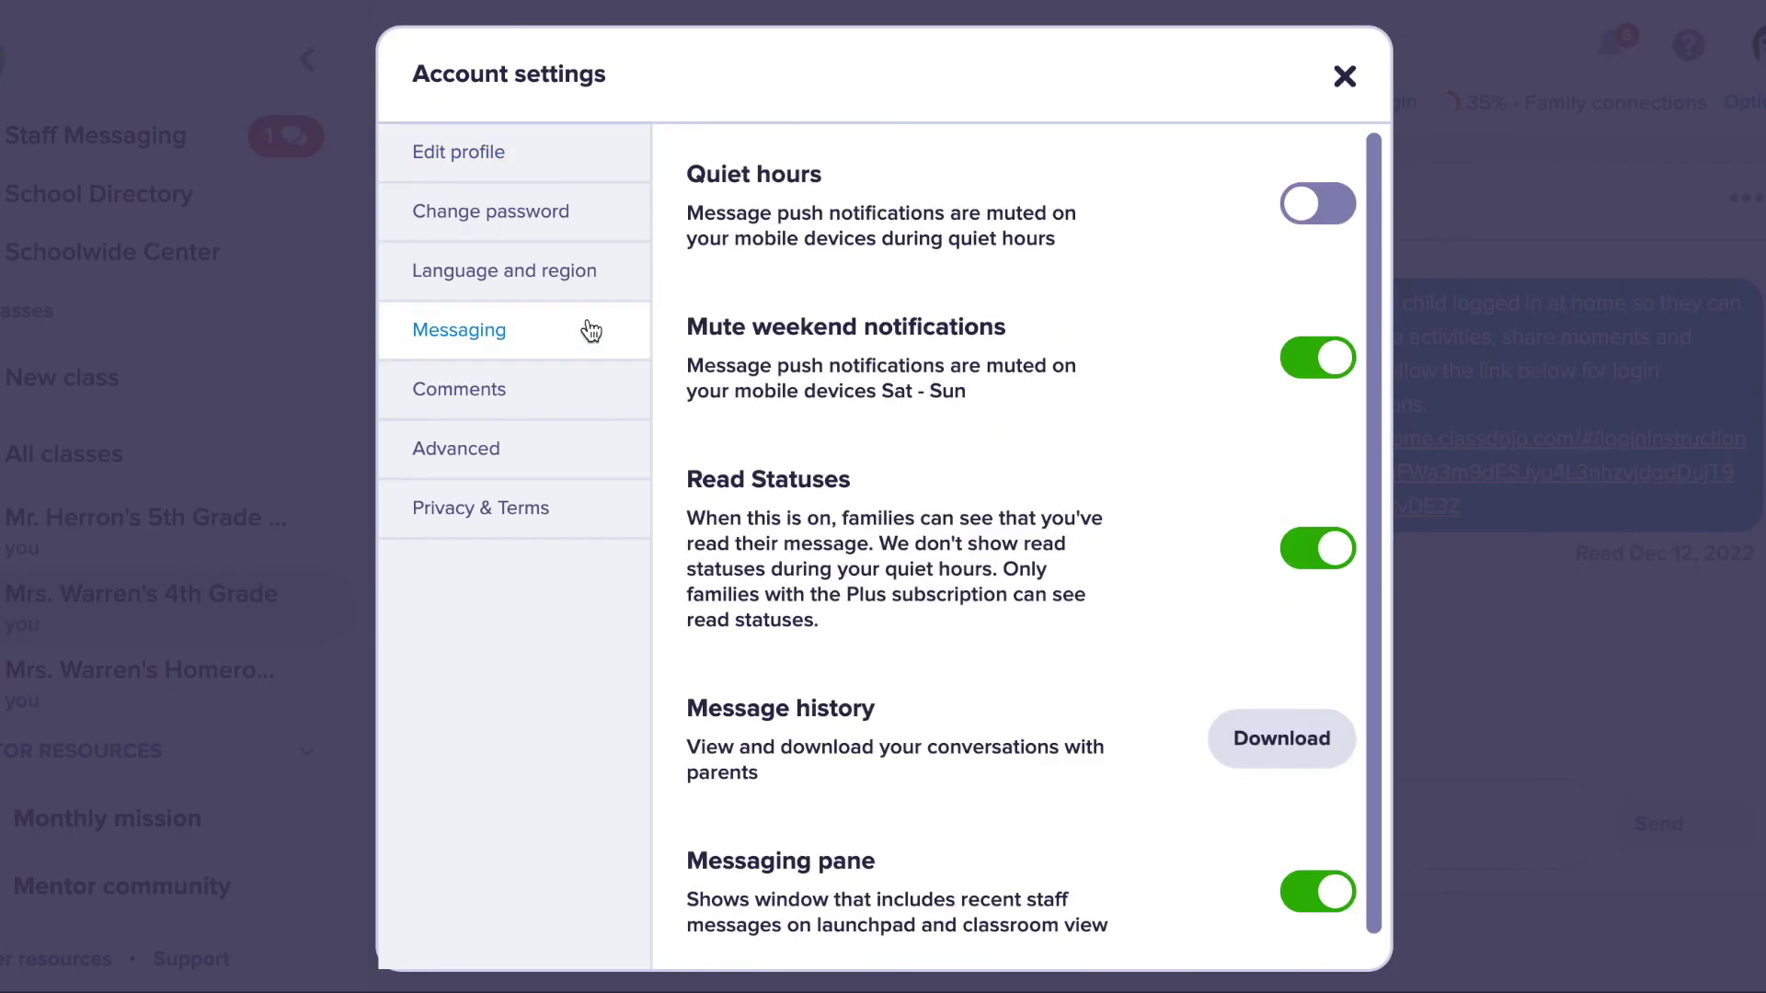
left_click(1311, 197)
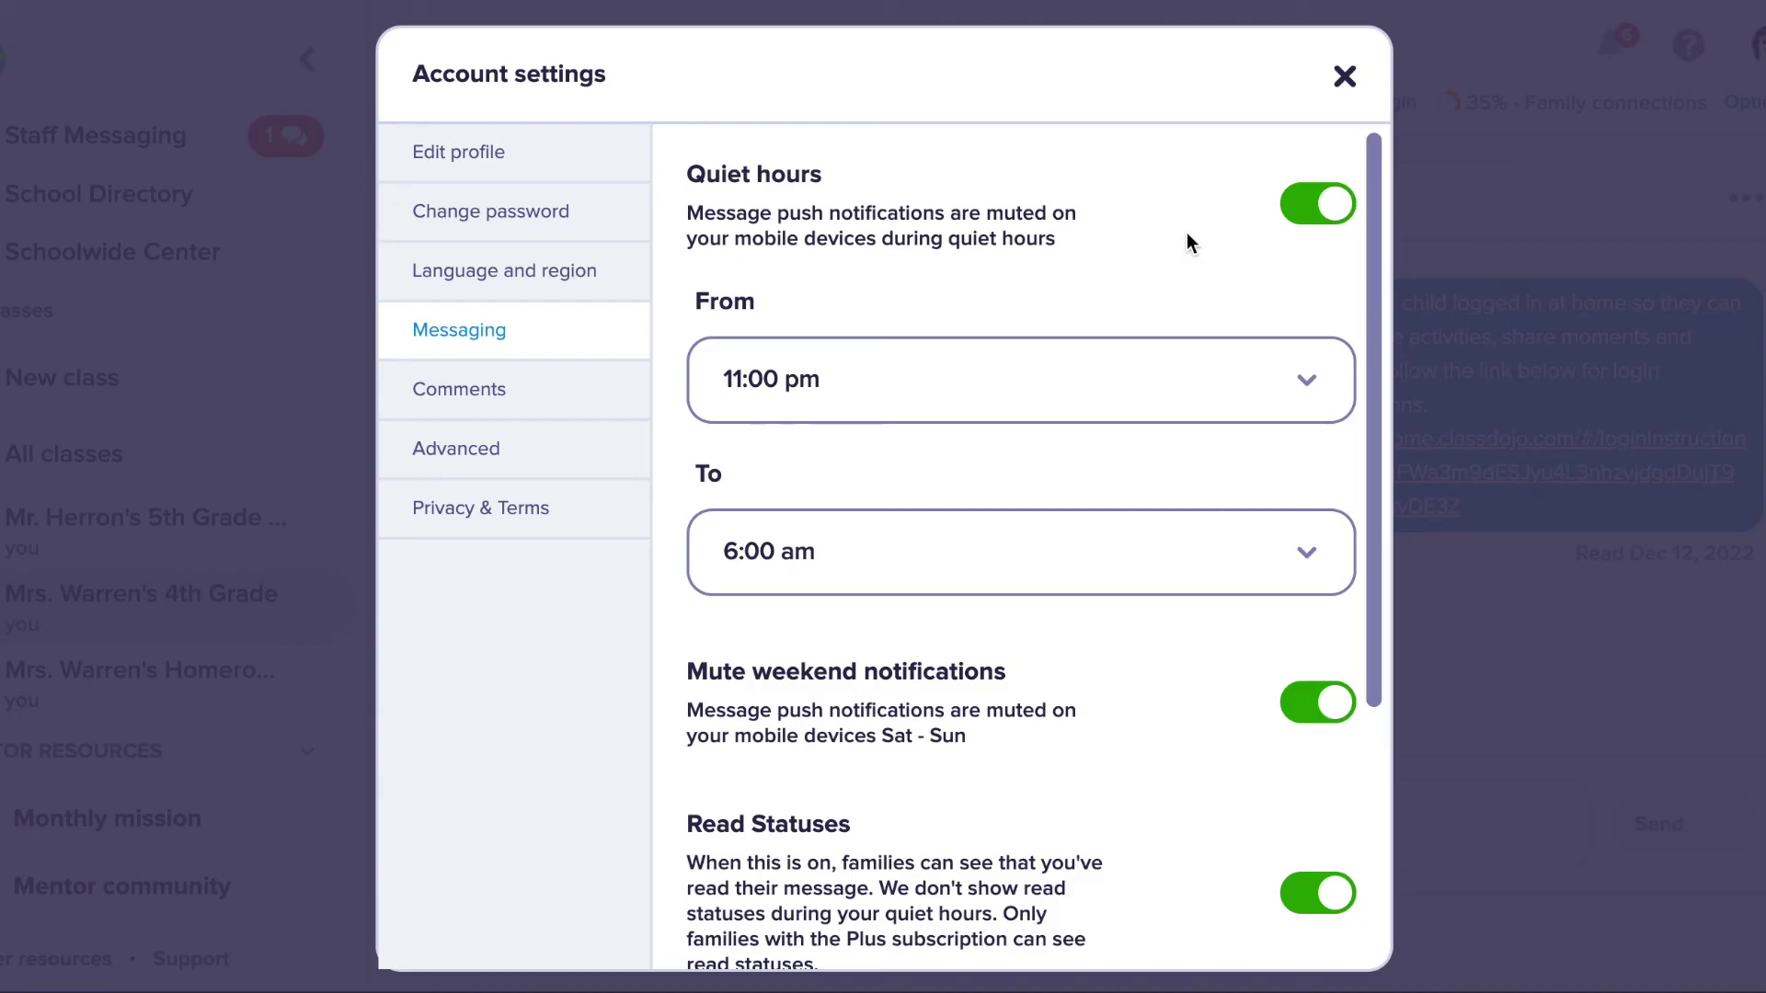
Close account settings and open the first student in the 4th grade class roster.
left_click(1344, 75)
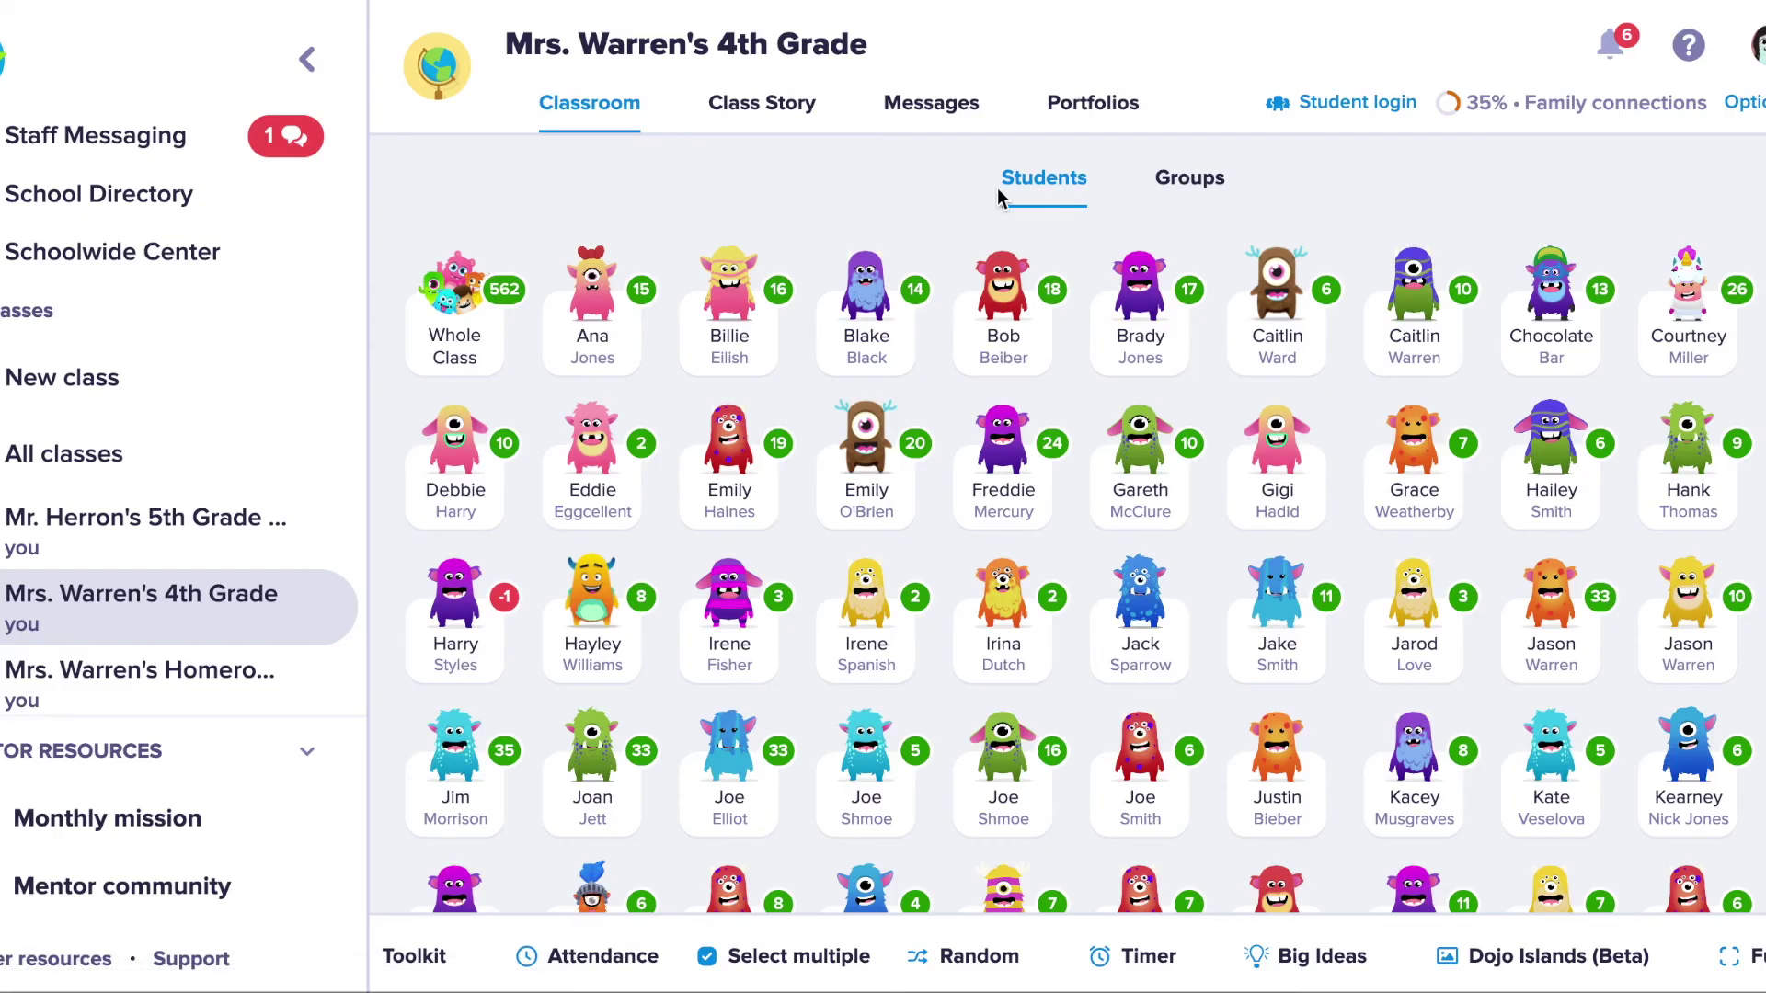
left_click(1306, 105)
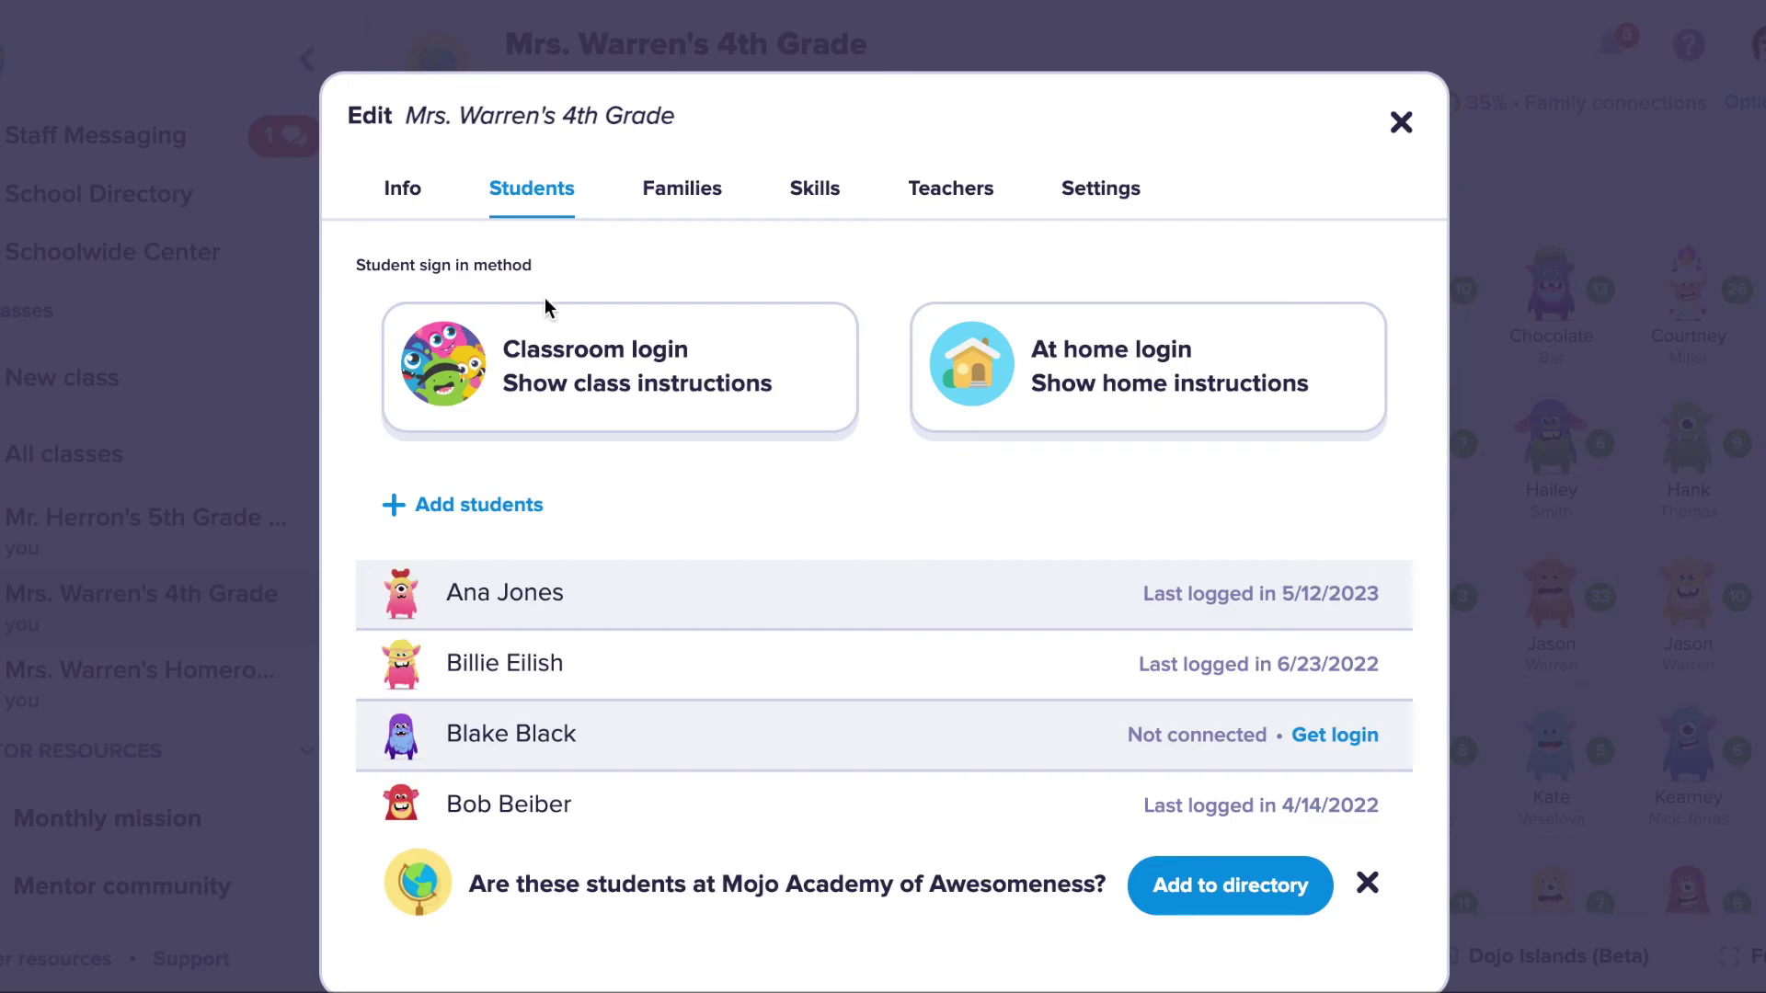
left_click(469, 594)
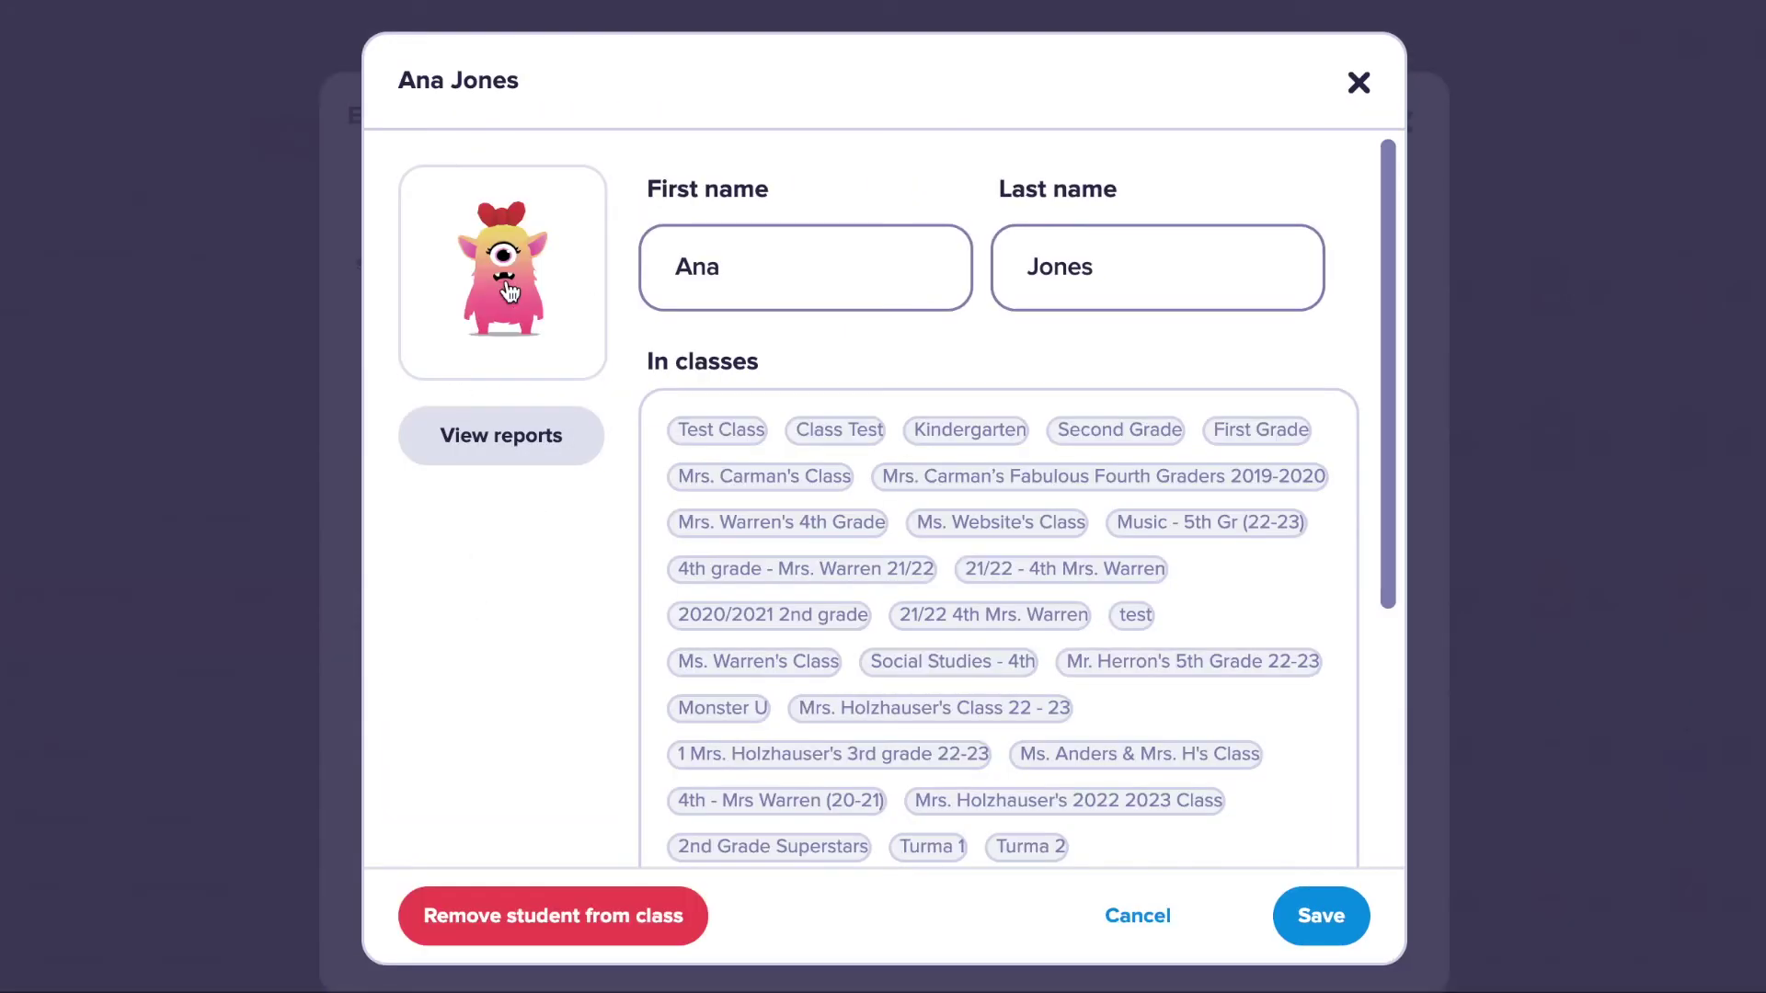
Browse the student's monster avatar sets, starting and then abandoning a new monster set.
left_click(508, 293)
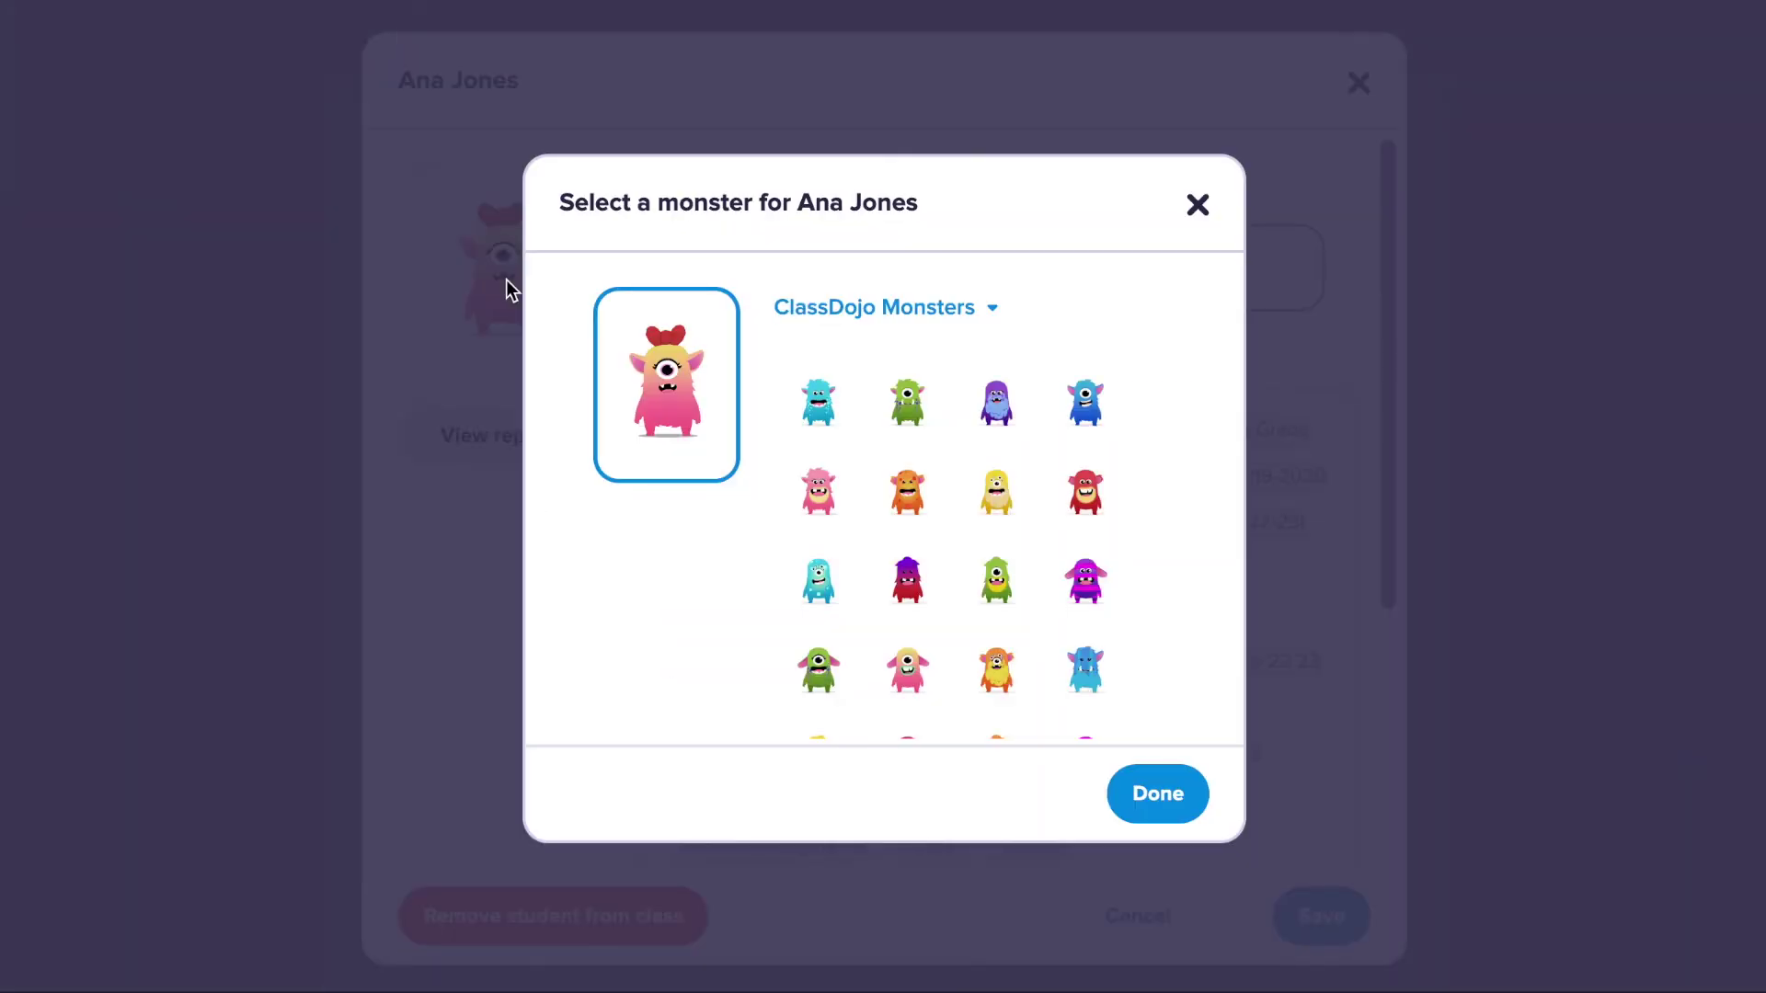
left_click(946, 317)
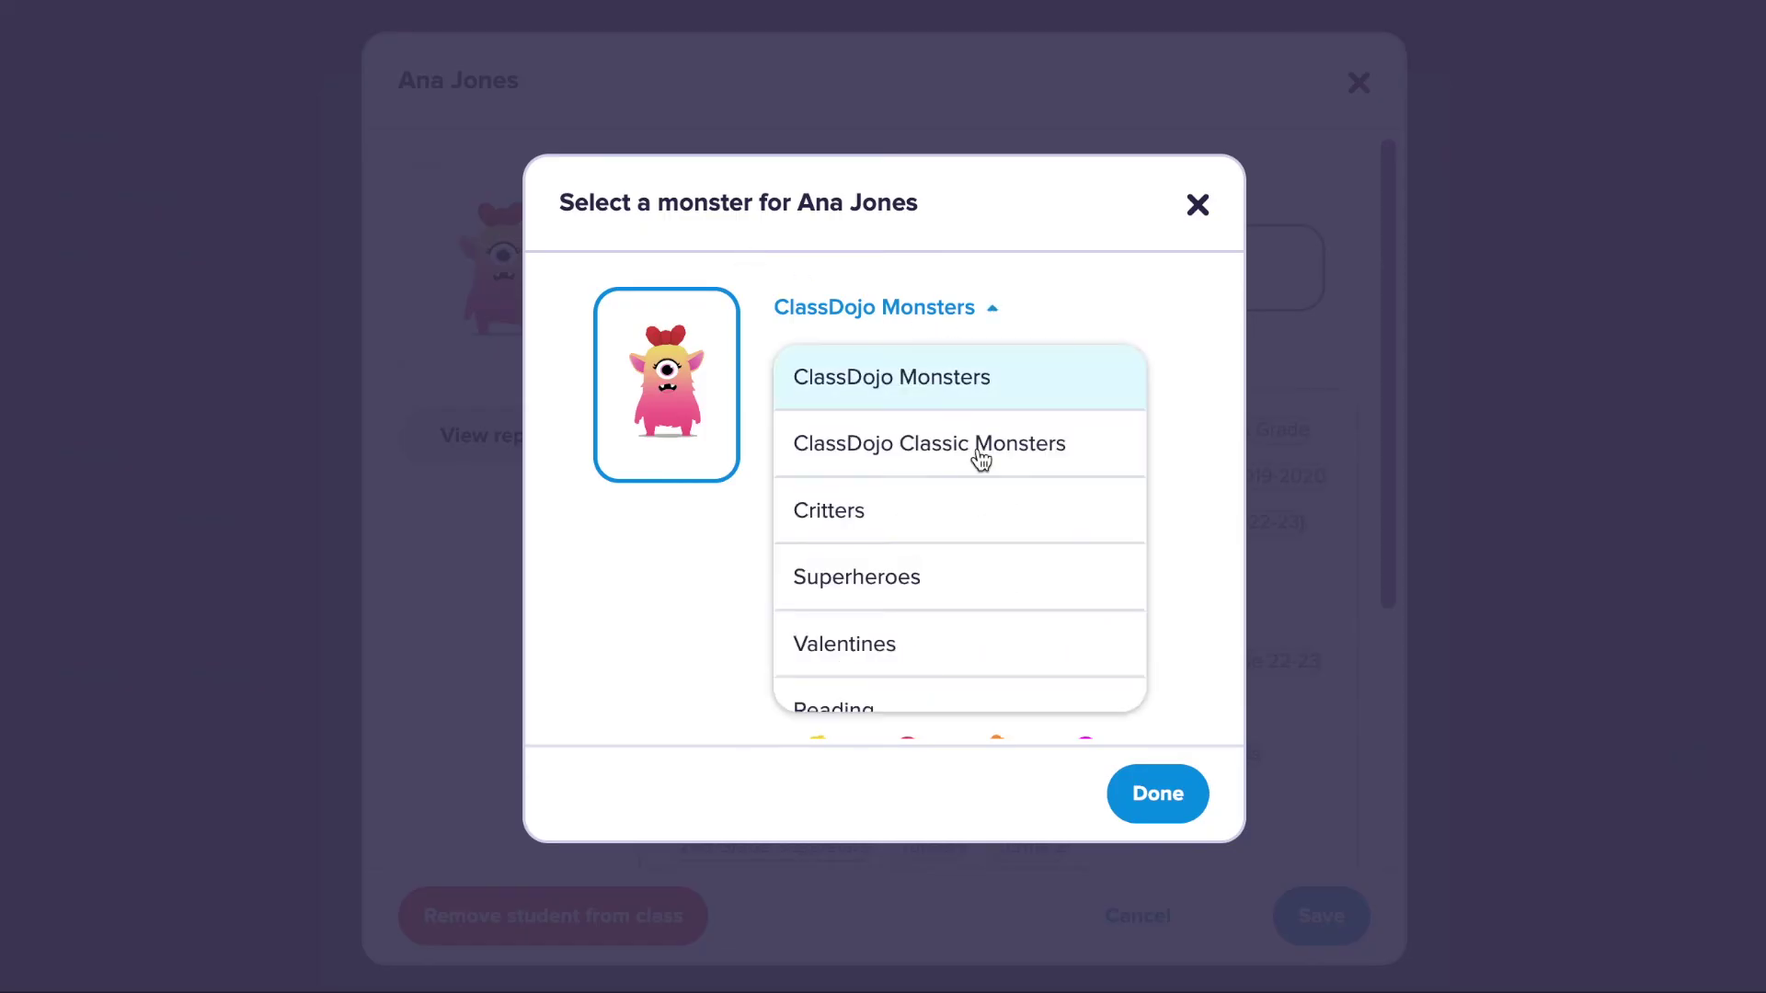
scroll(980, 465, "down", 5)
left_click(927, 678)
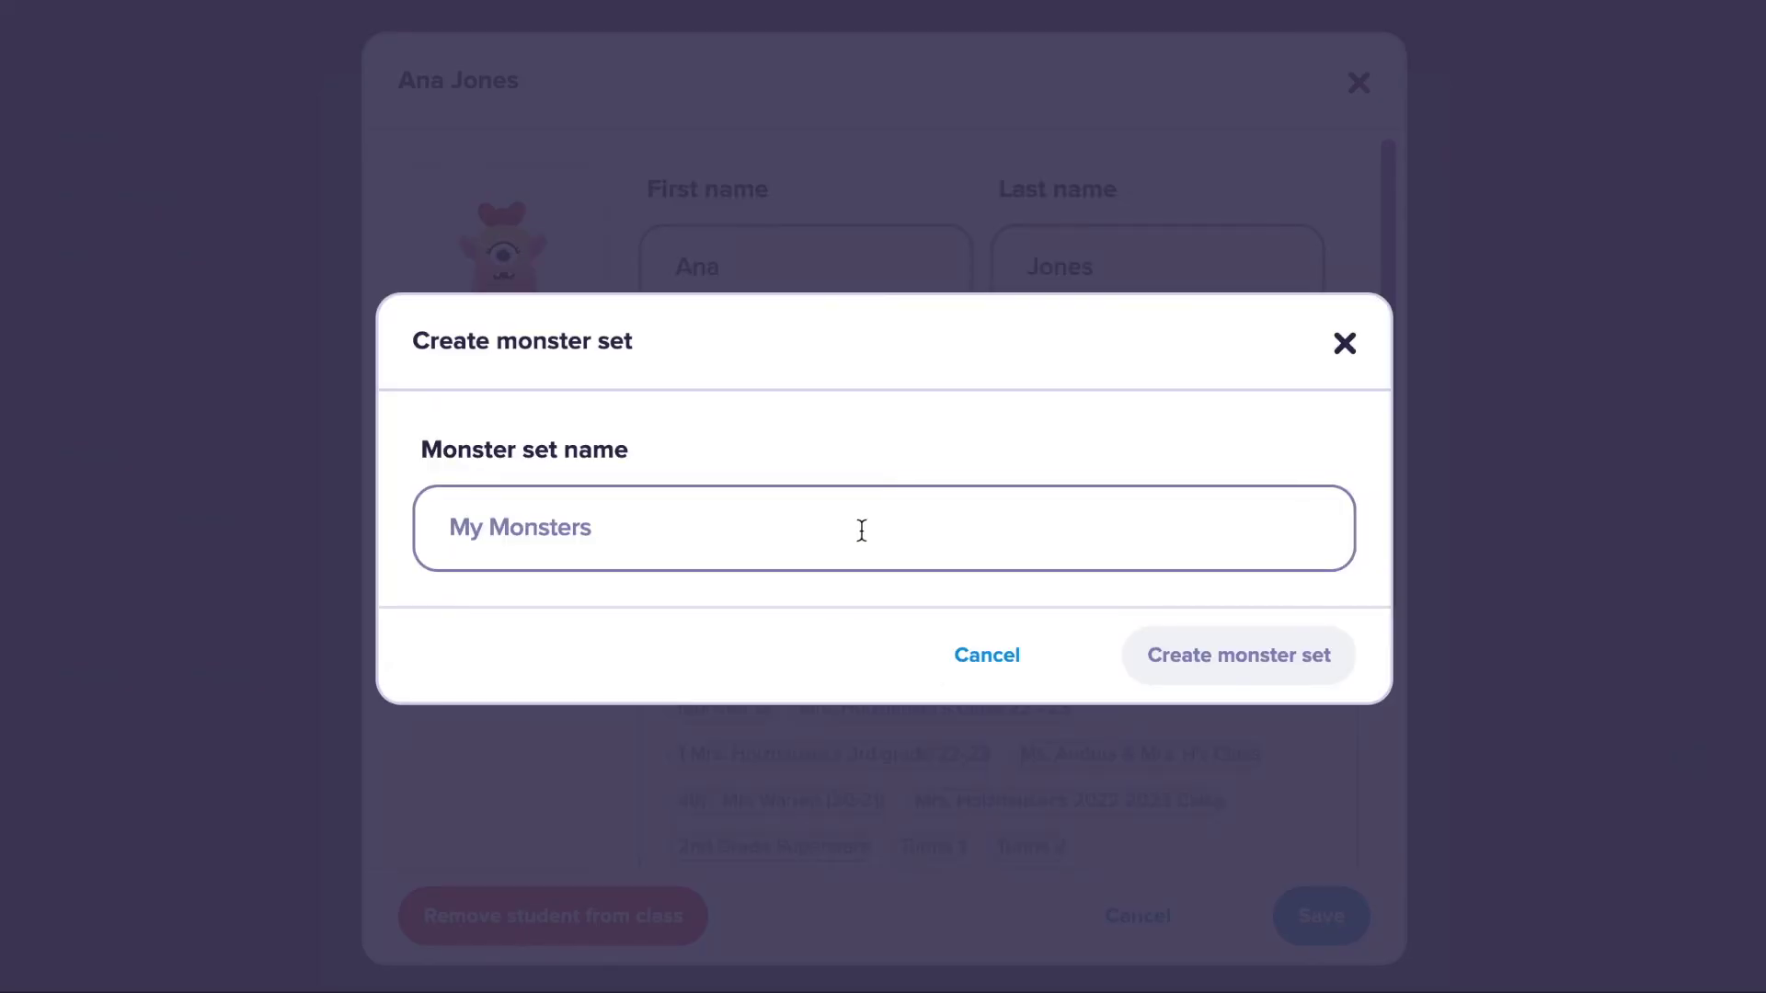
left_click(1005, 659)
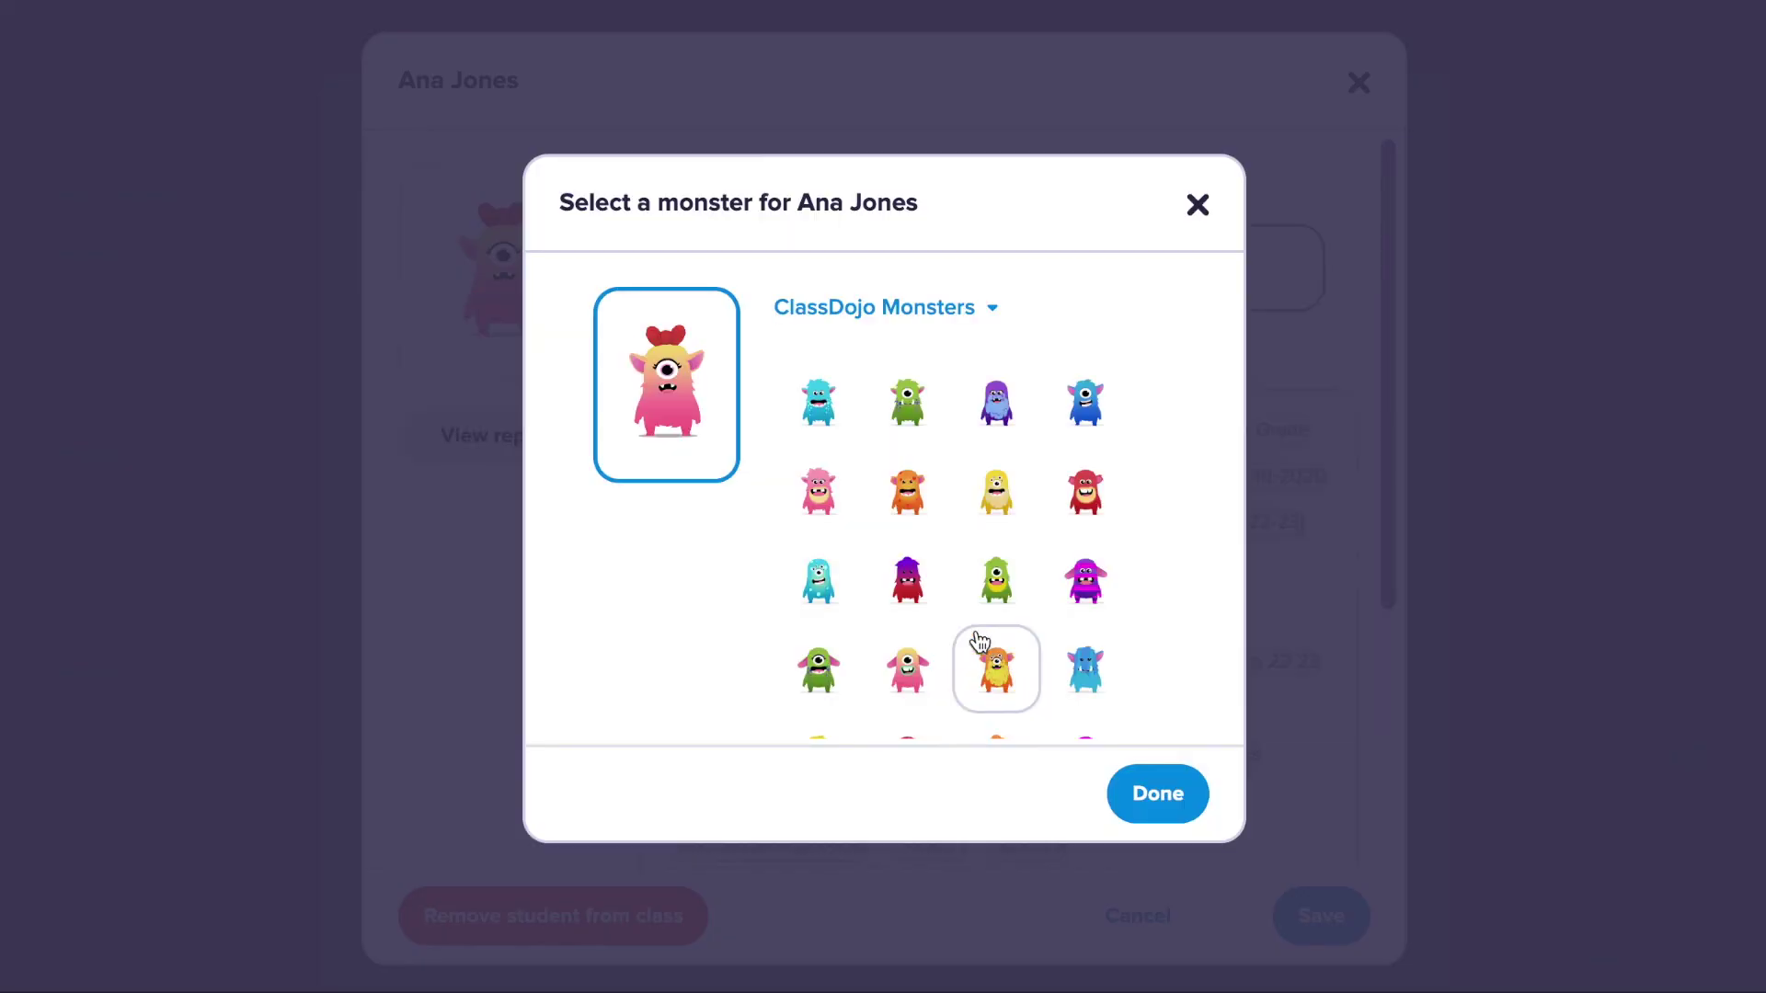
left_click(978, 316)
scroll(975, 460, "down", 3)
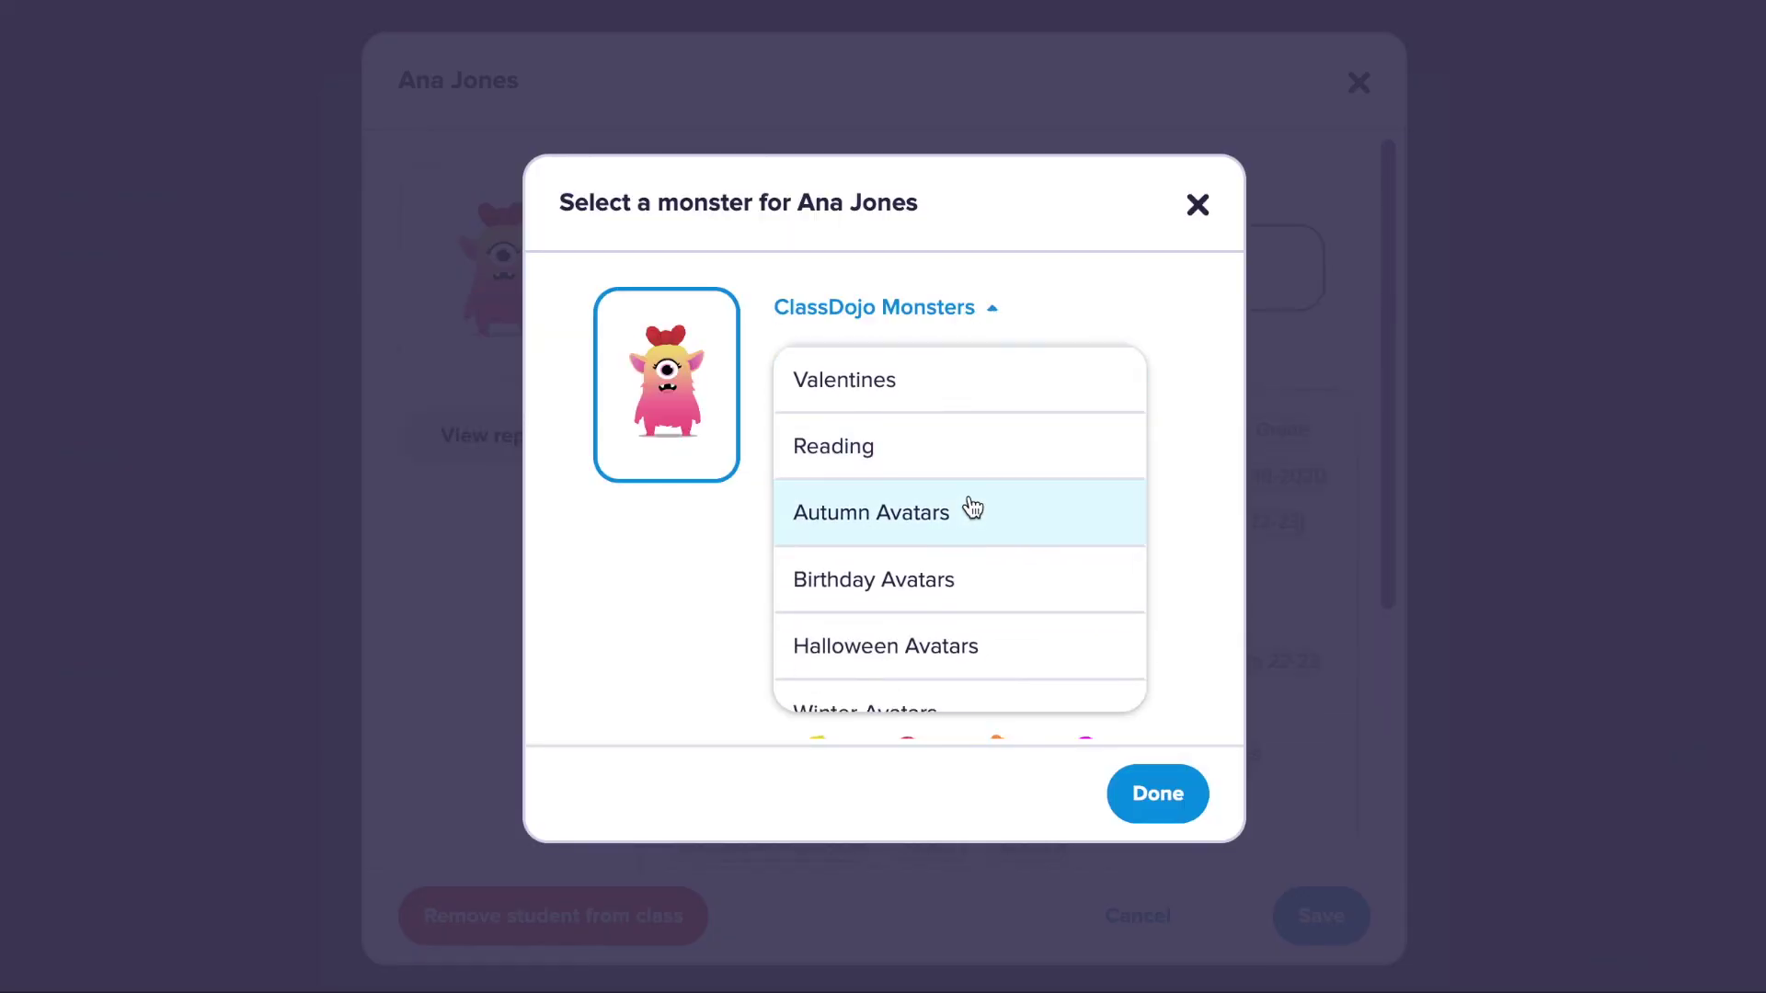
Pick the green monster from Birthday Avatars, confirm it, and close the student's details.
left_click(960, 580)
left_click(820, 494)
left_click(1158, 793)
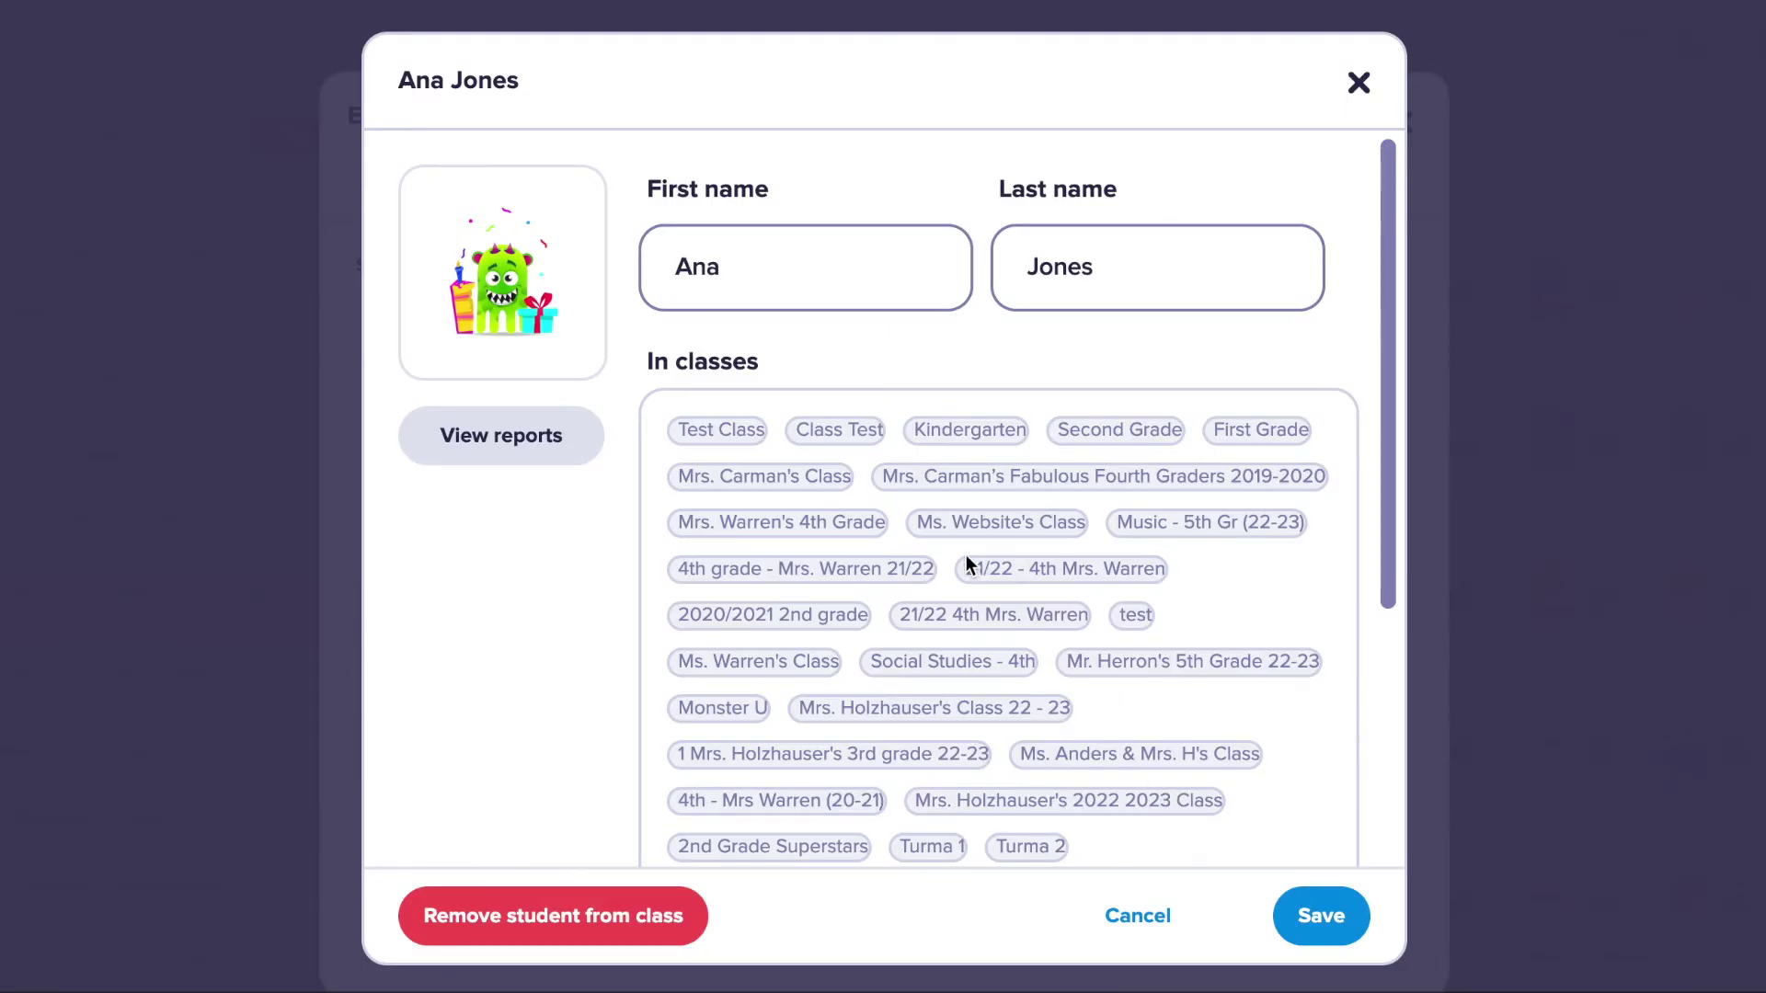
left_click(1359, 82)
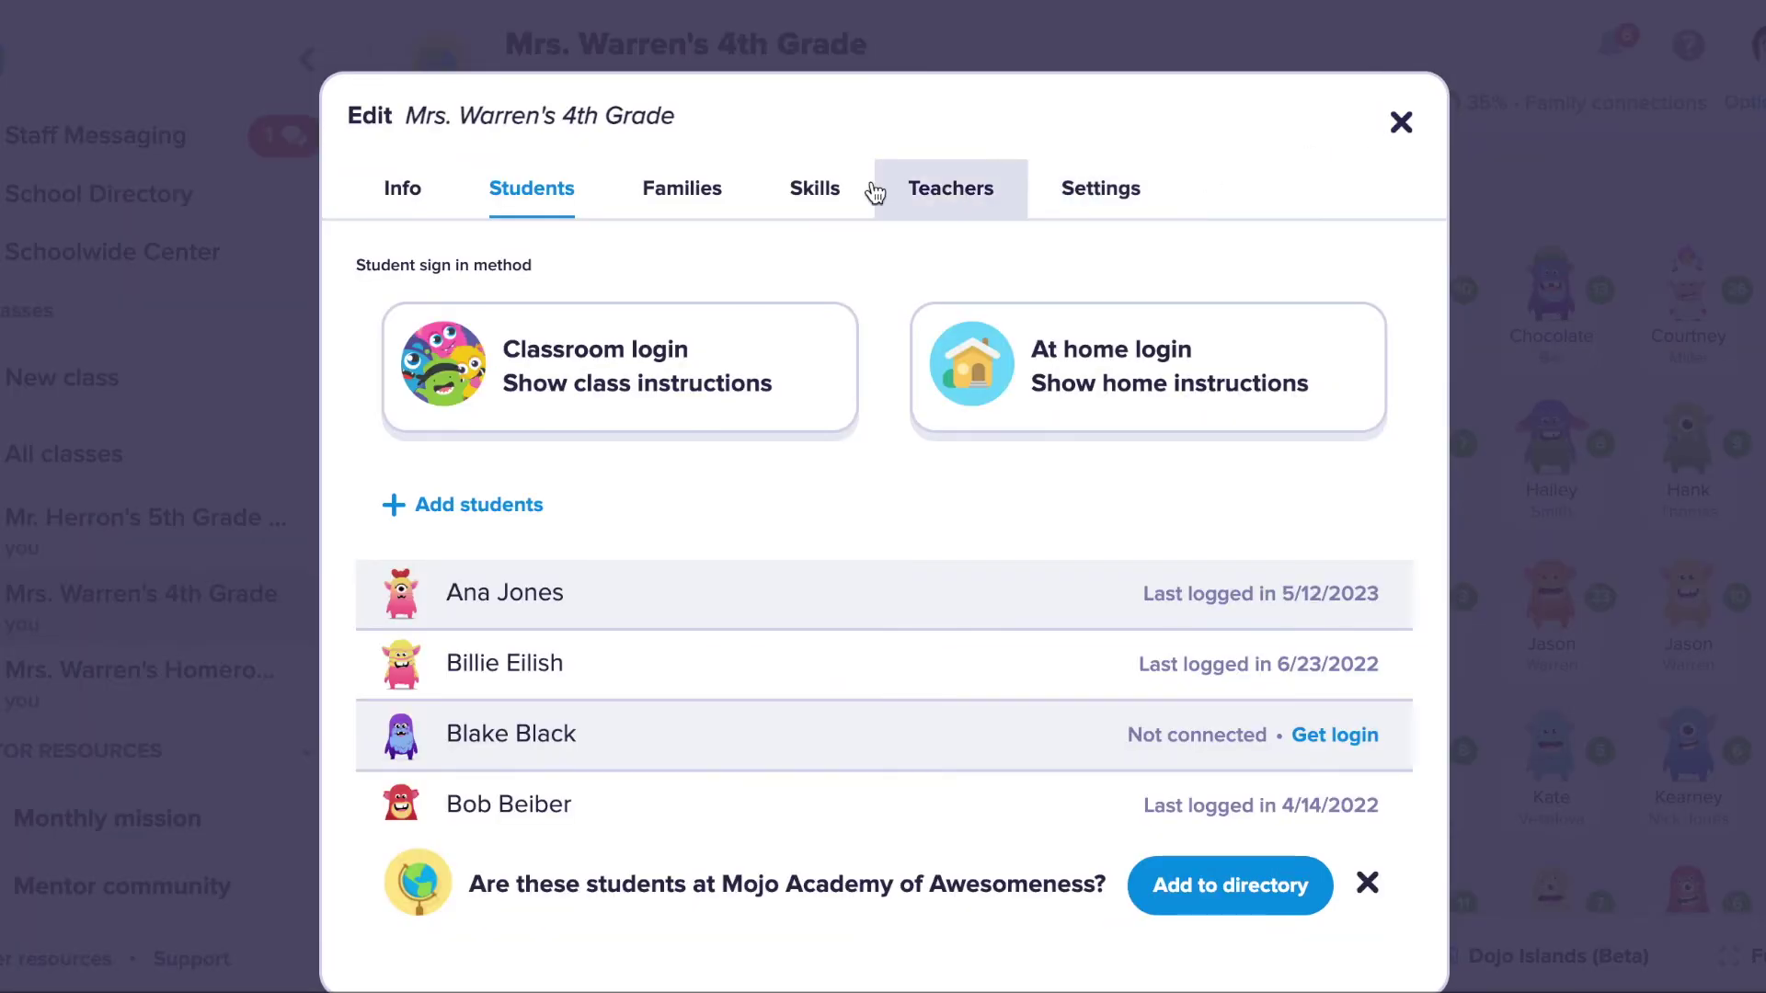
On the Skills tab, start a new skill and browse its icons, keeping the thumbs-up.
left_click(787, 191)
mouse_move(793, 477)
scroll(793, 477, "down", 4)
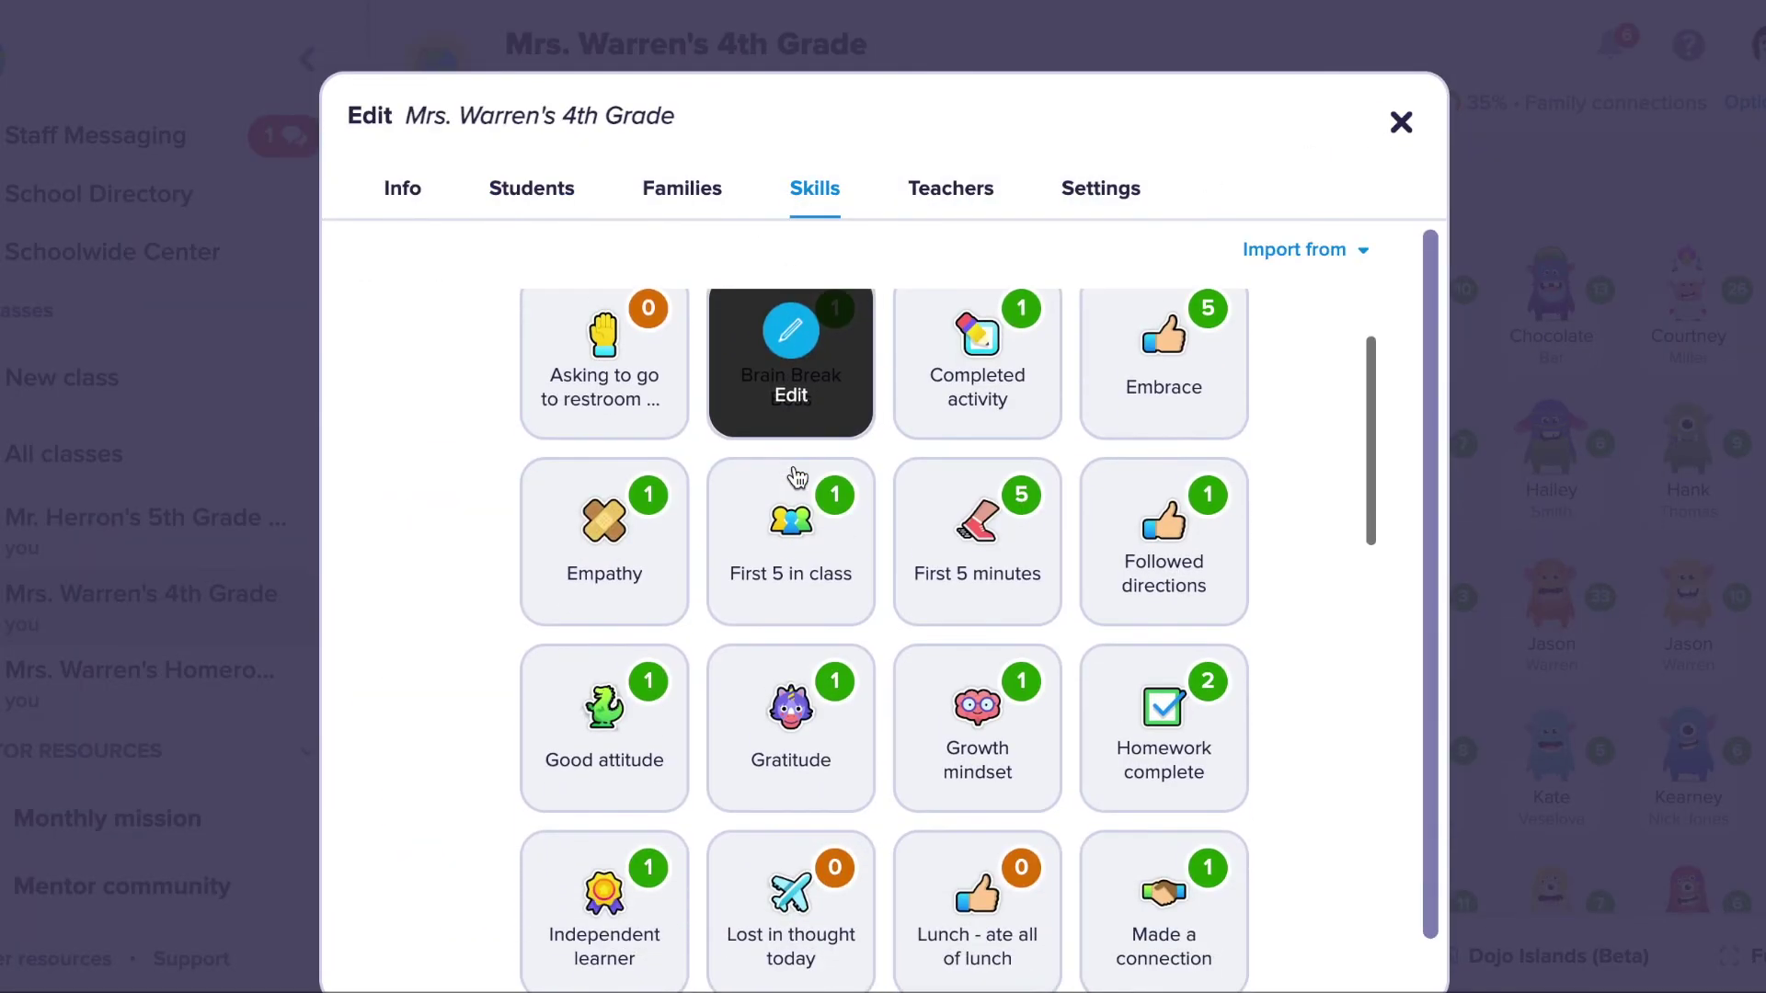
scroll(797, 476, "down", 15)
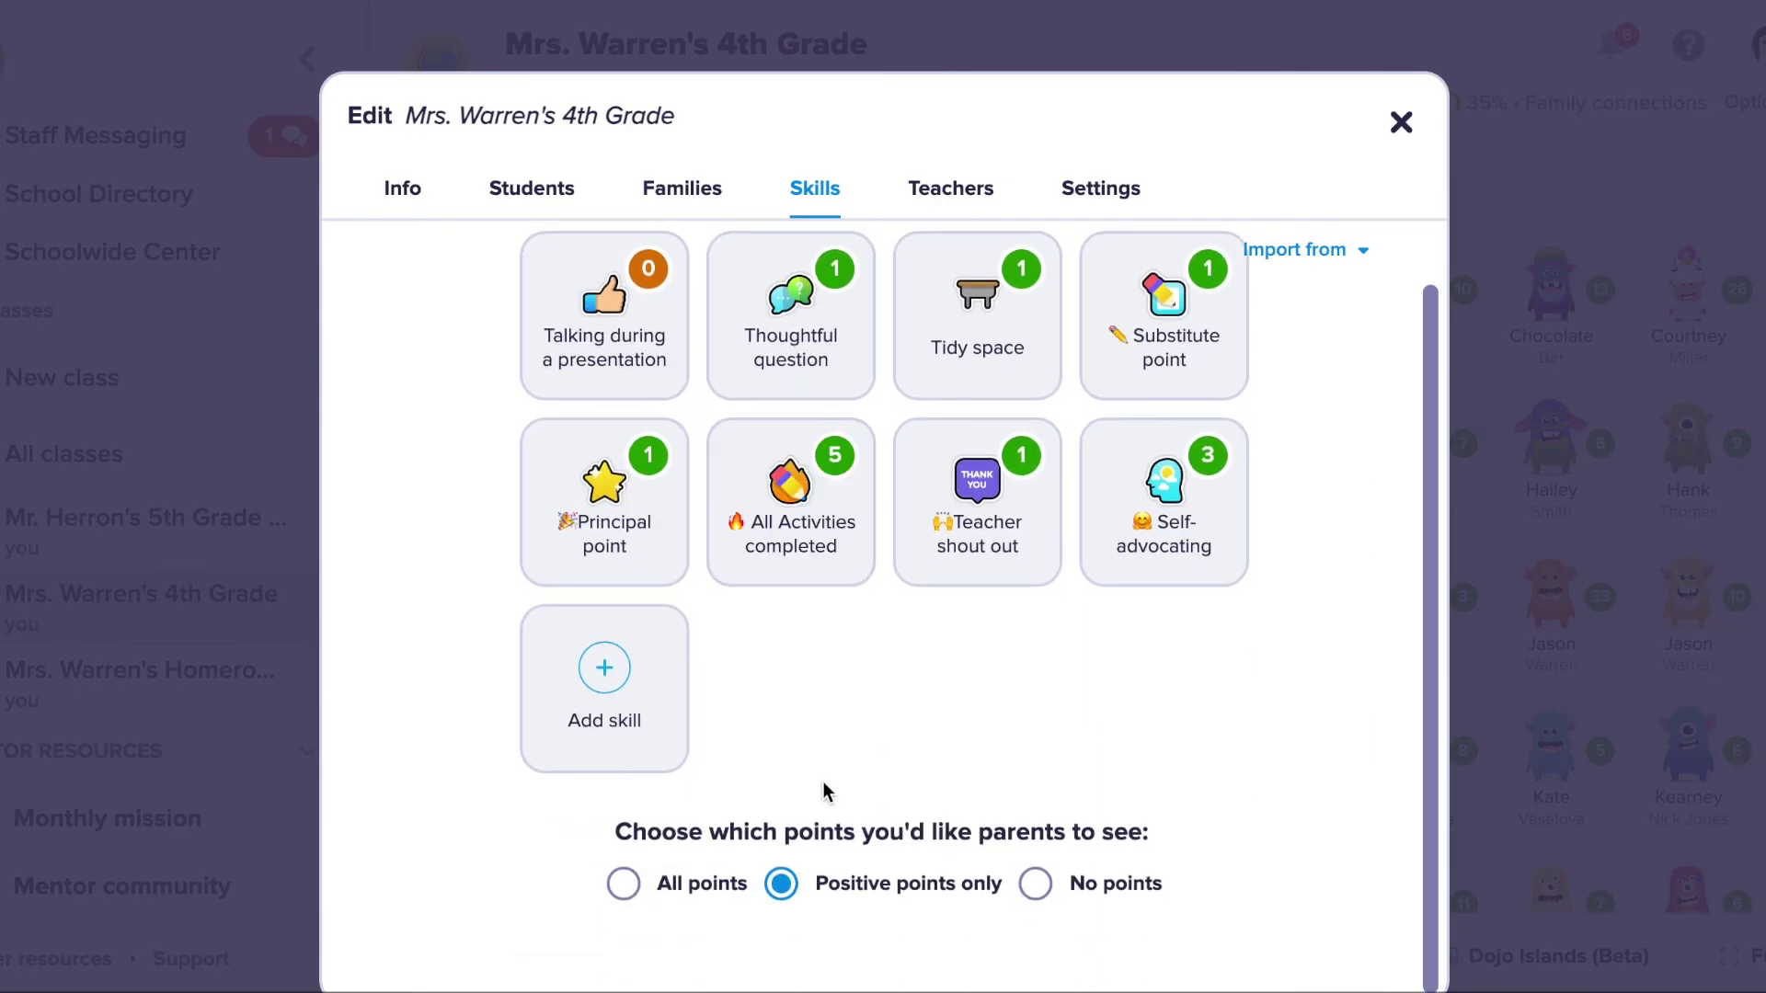
left_click(643, 721)
left_click(884, 278)
scroll(883, 497, "down", 1)
left_click(1195, 135)
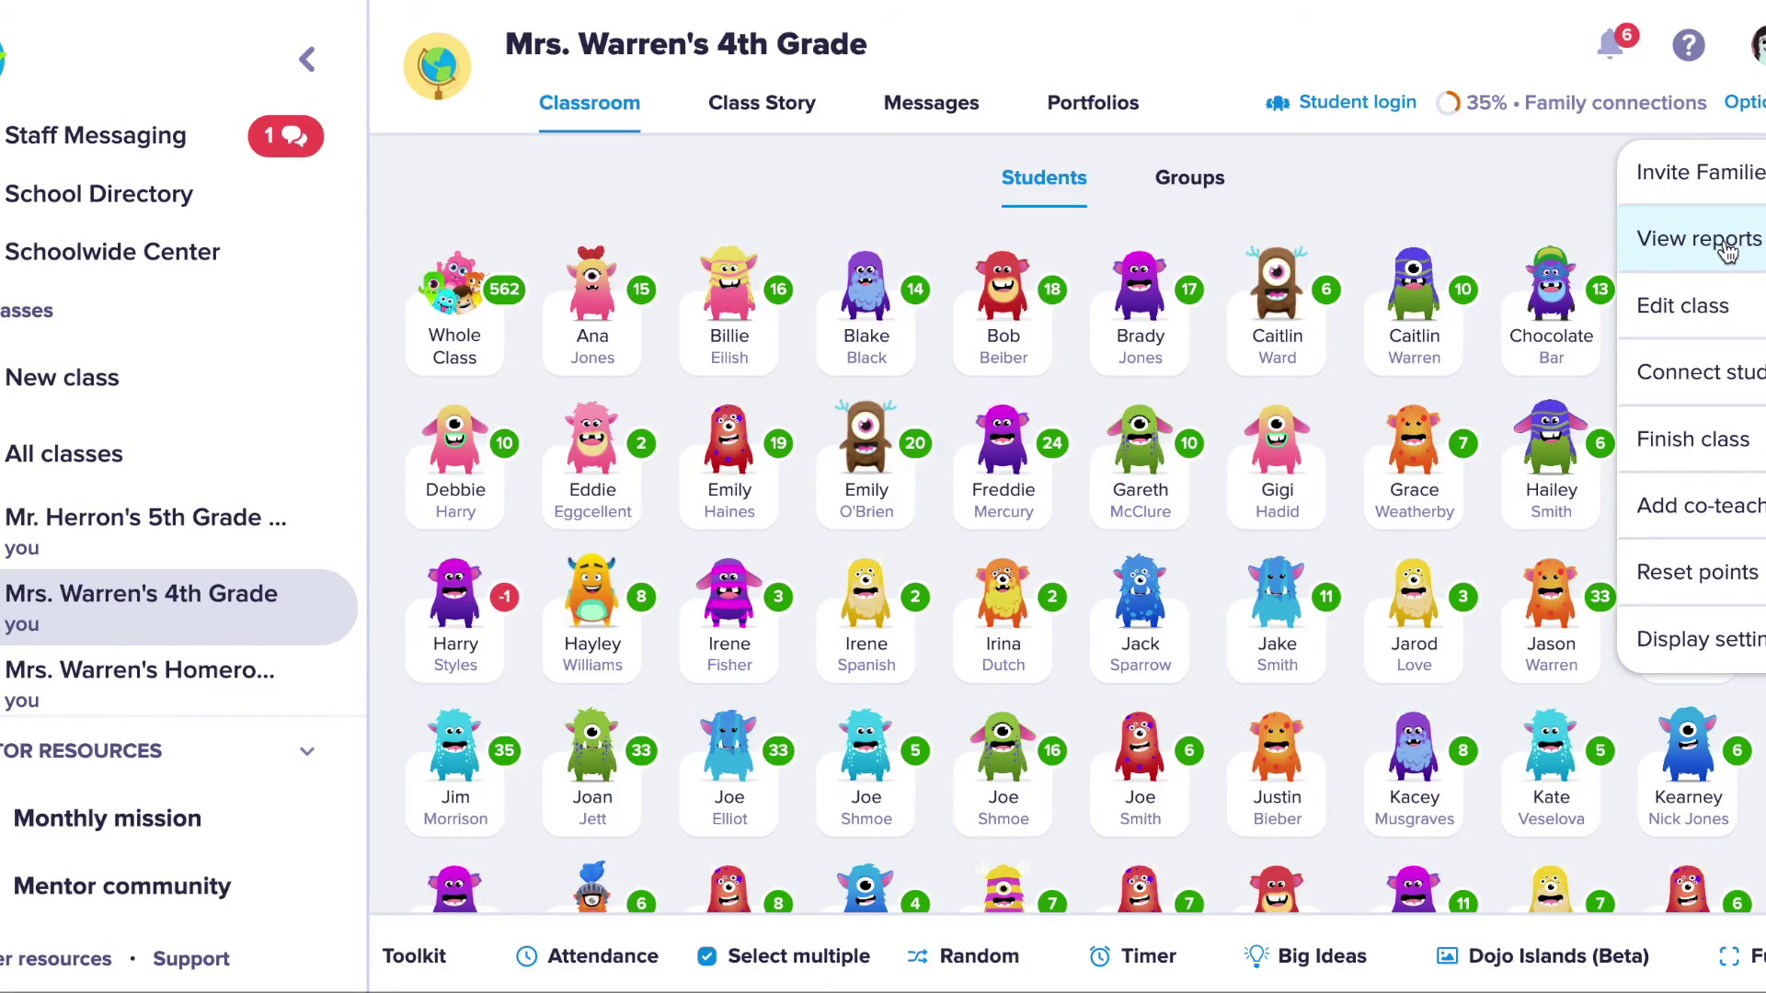
Open the class Reports and keep the date range at This week.
left_click(1702, 240)
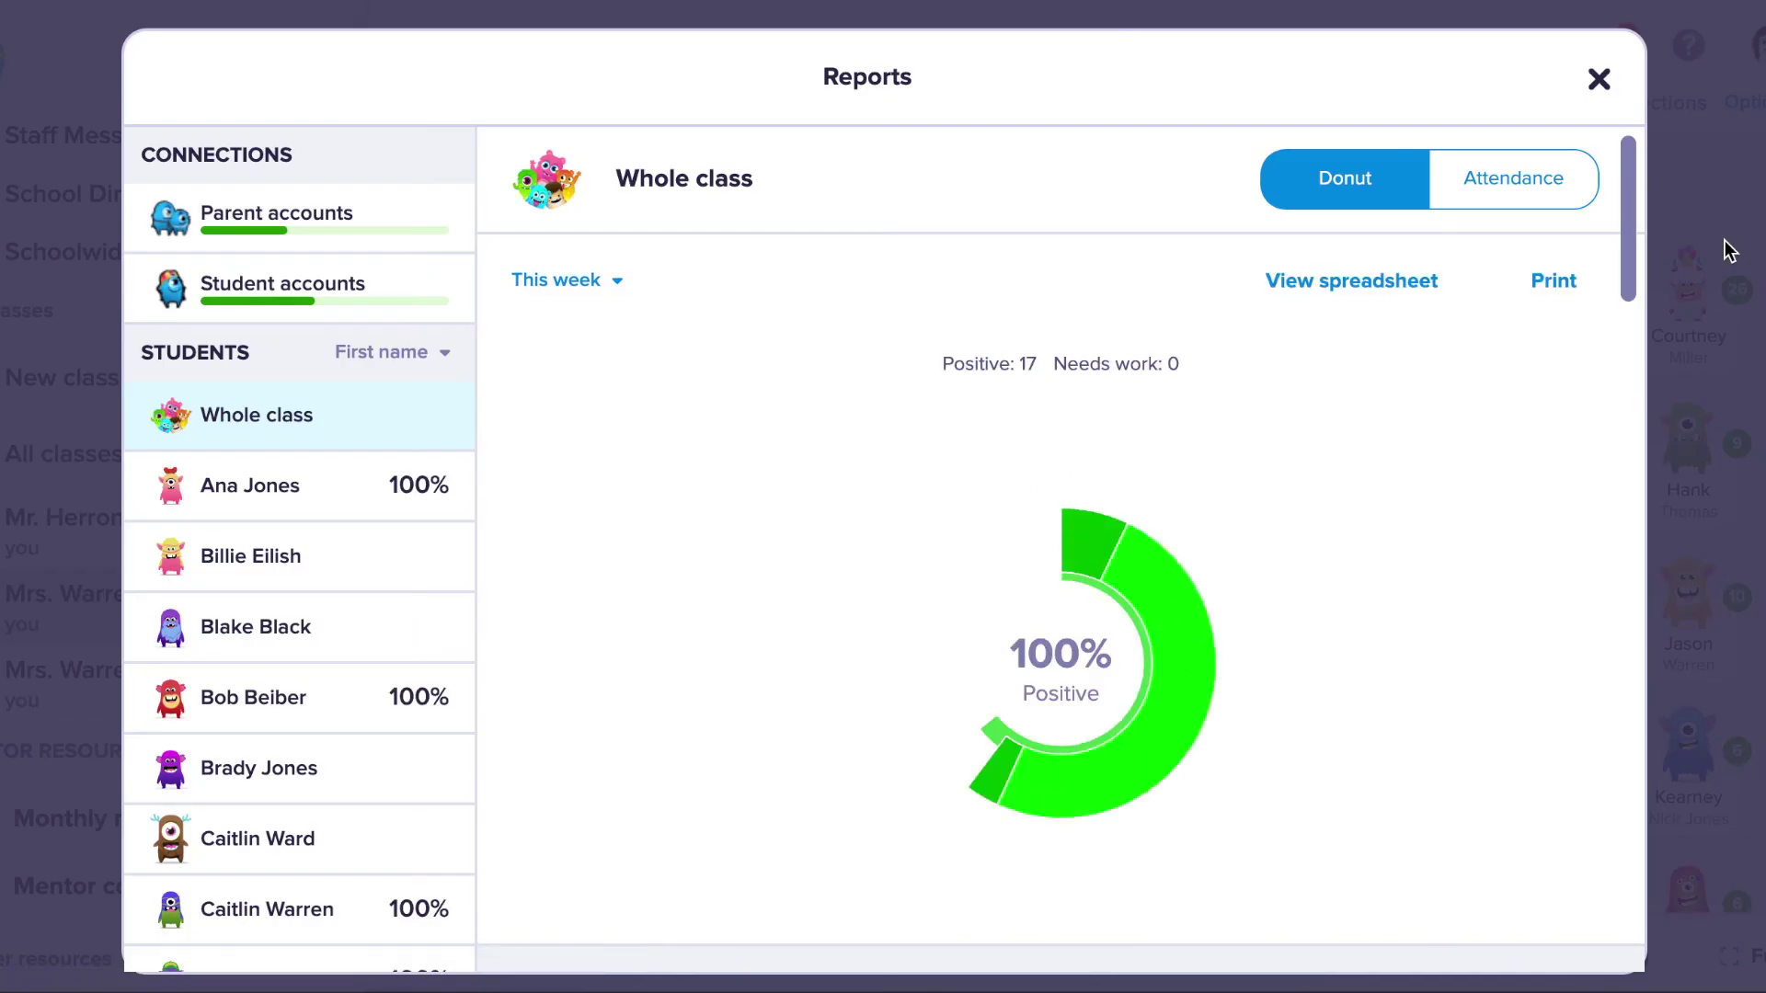
left_click(589, 285)
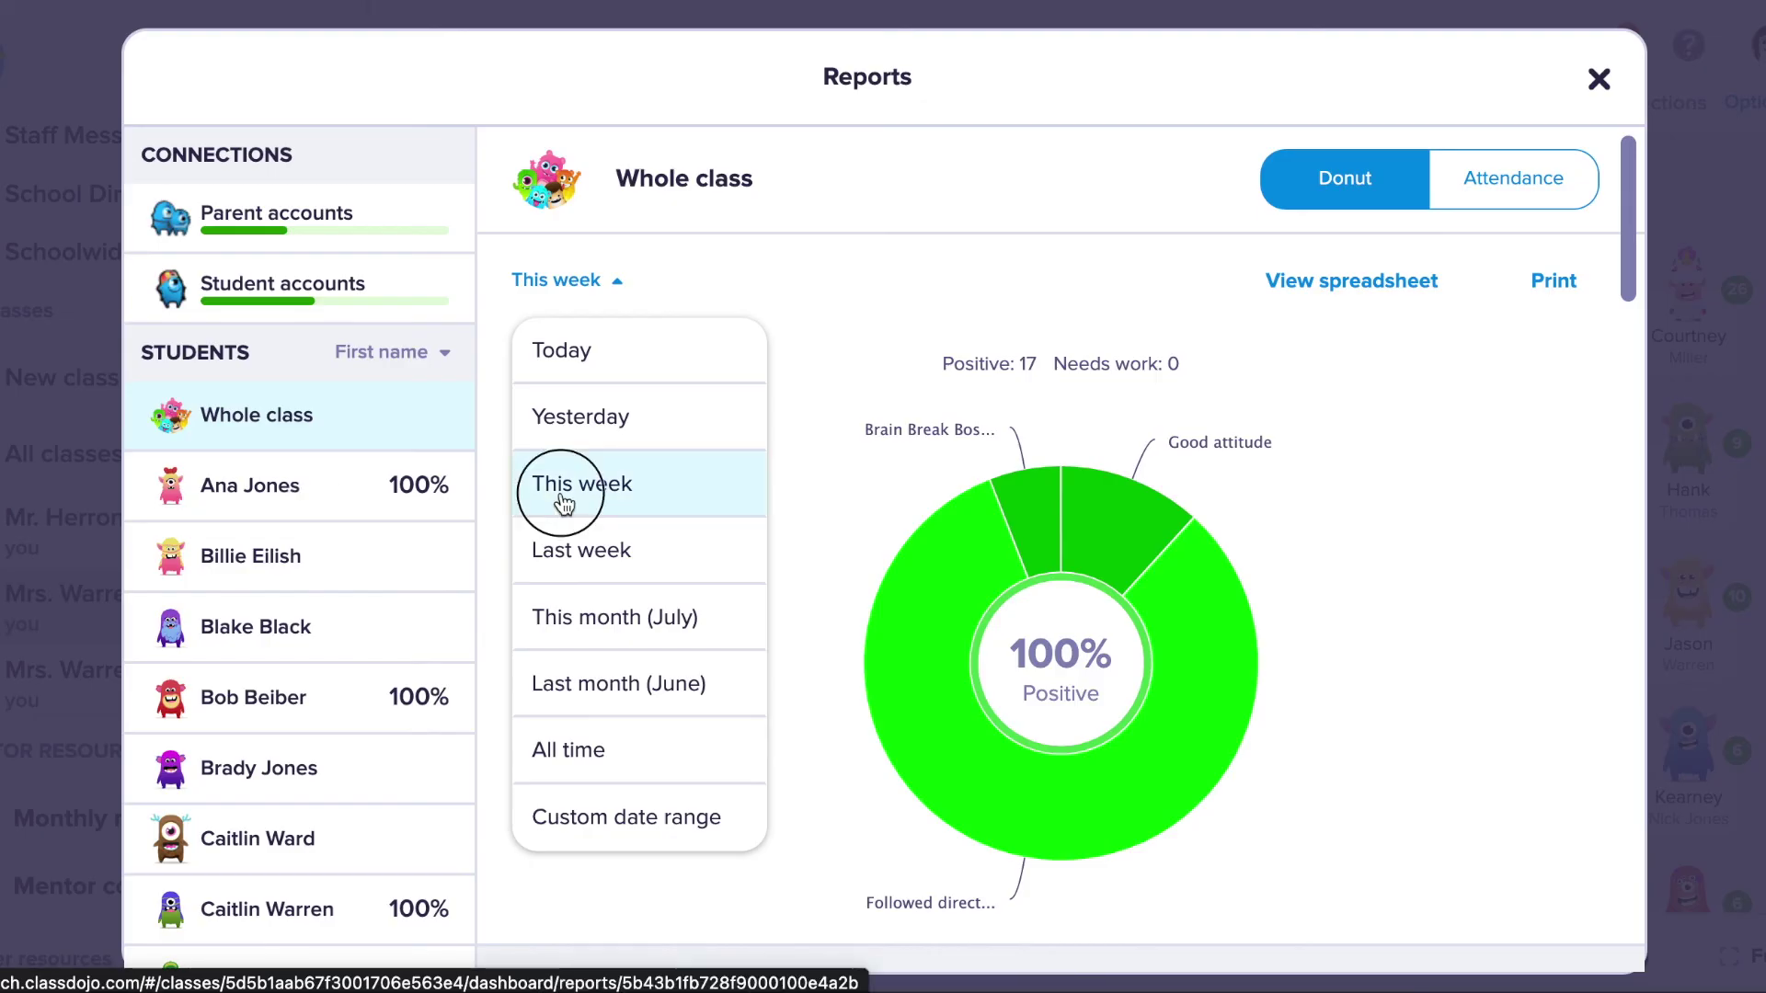
left_click(318, 489)
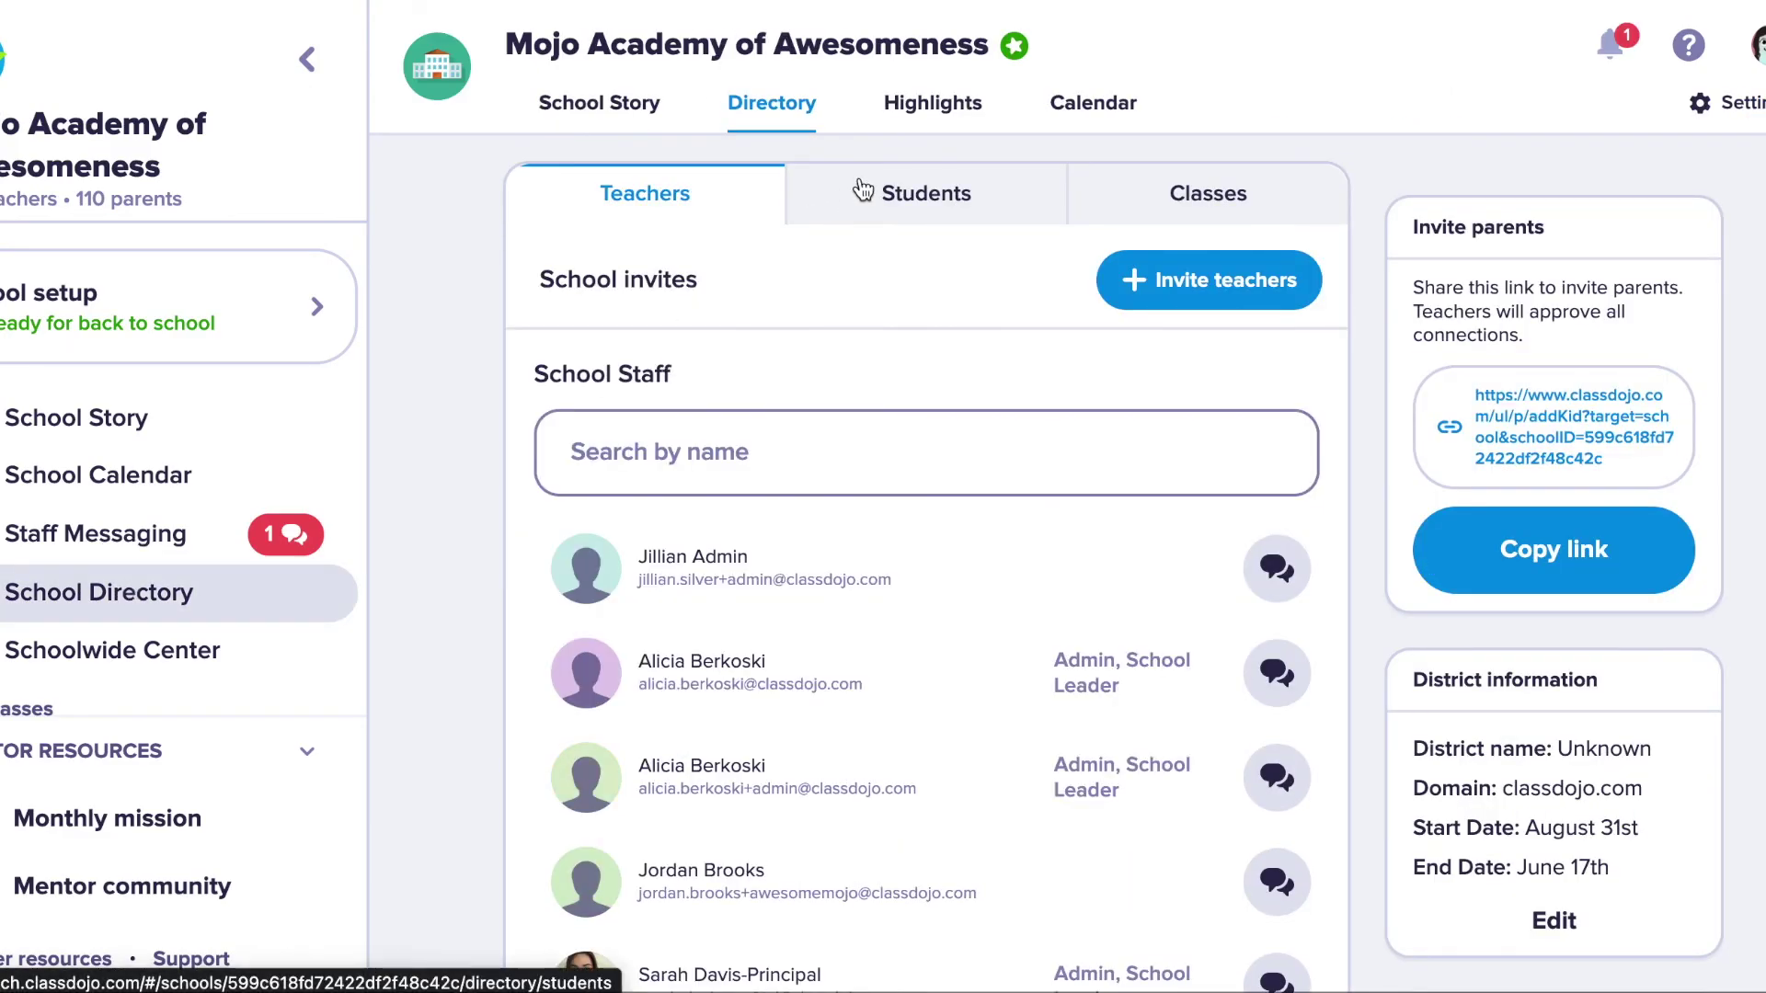
List the school's 504 students by grade on the School Directory's Students tab.
scroll(918, 197, "down", 3)
scroll(917, 192, "up", 3)
left_click(917, 191)
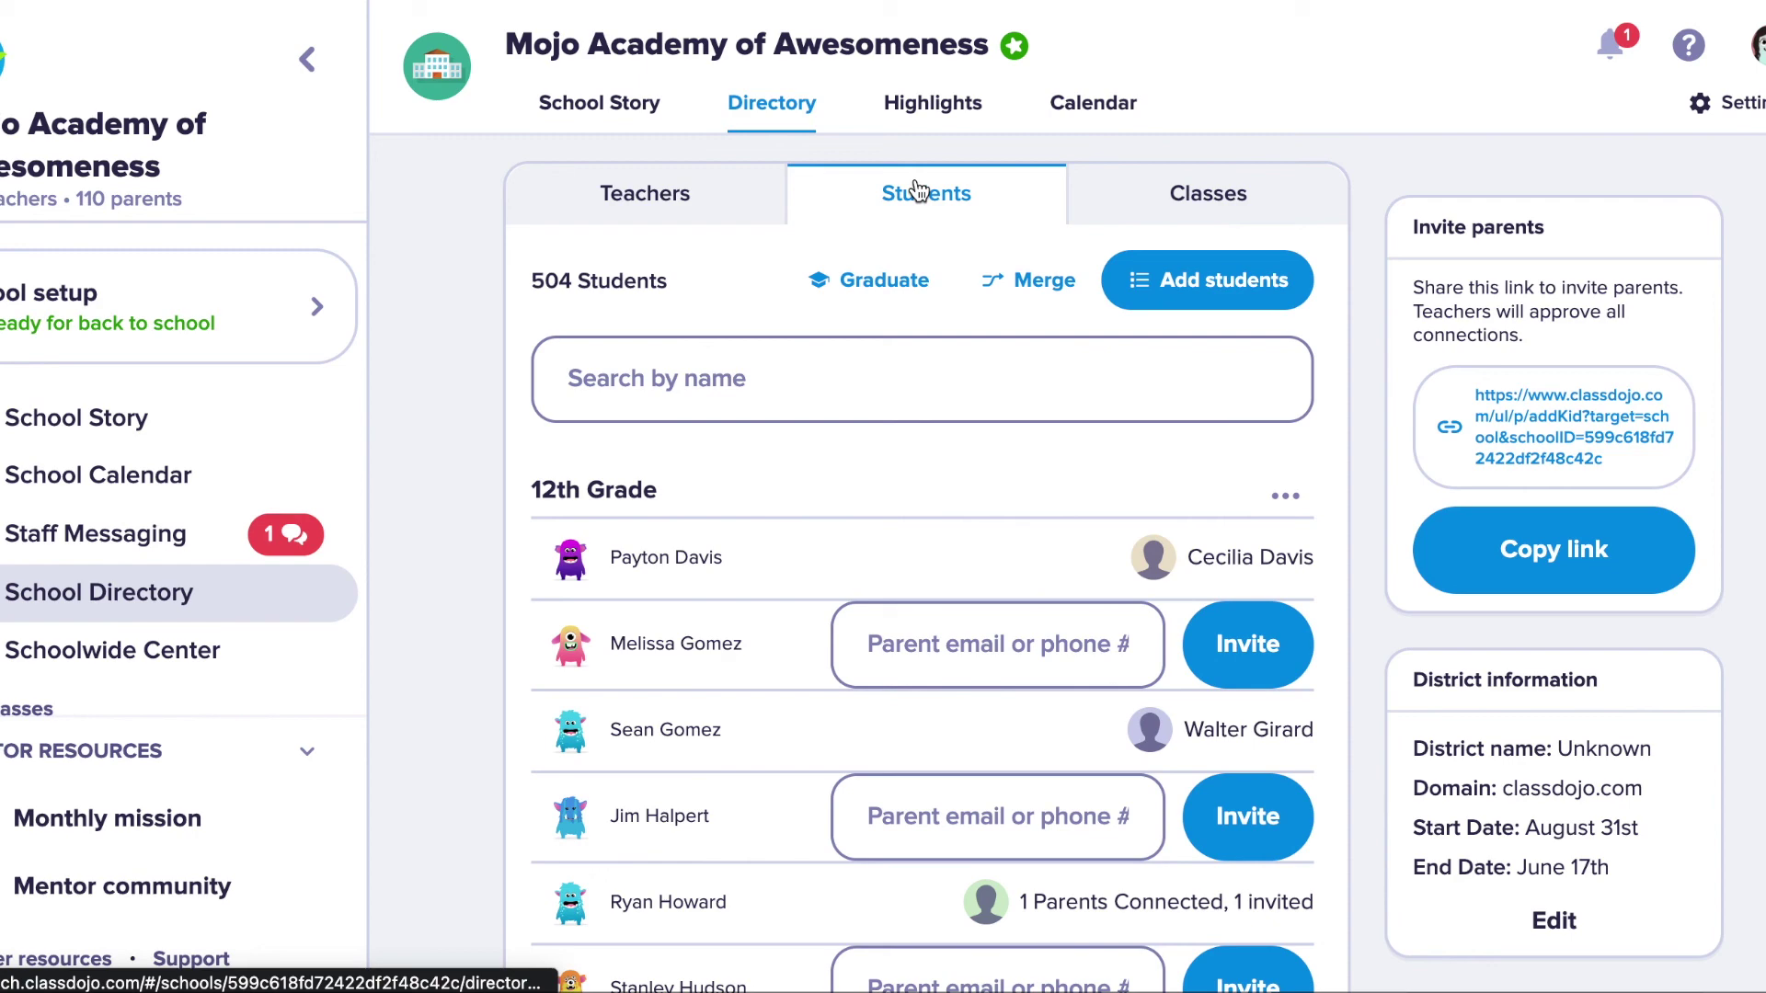
left_click(609, 113)
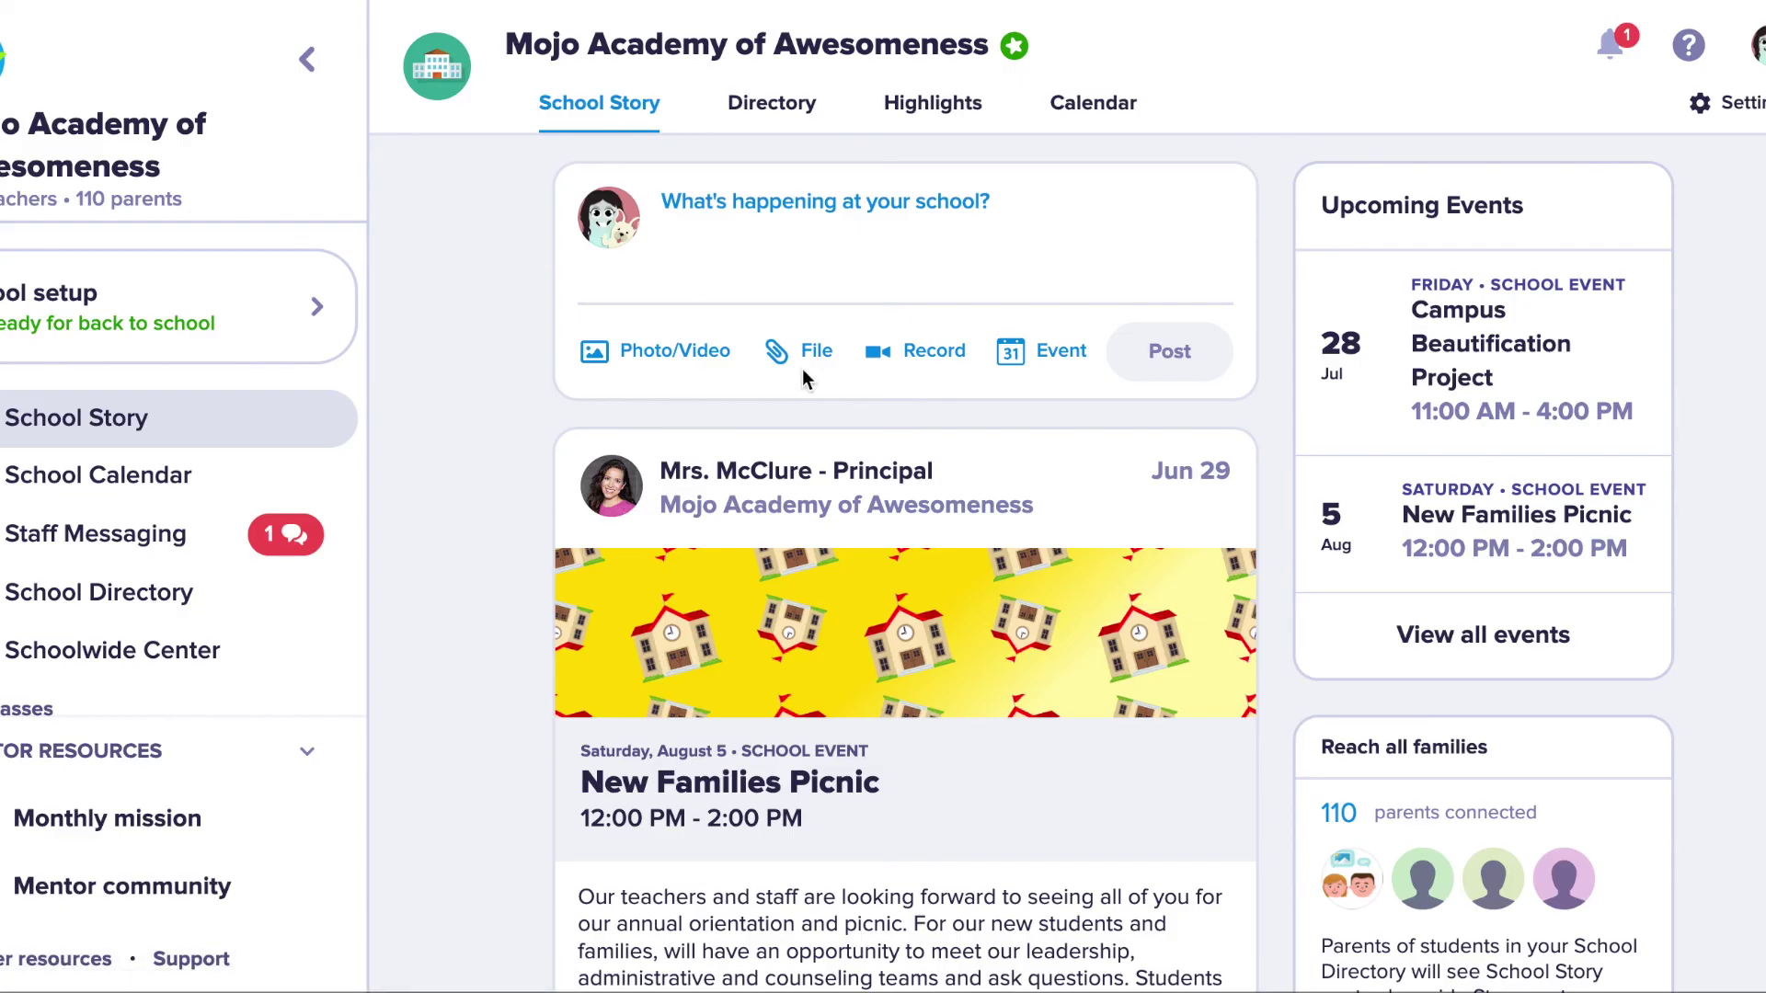
Scroll the School Story feed and check the 24 viewers of the New Families Picnic post.
scroll(802, 377, "down", 2)
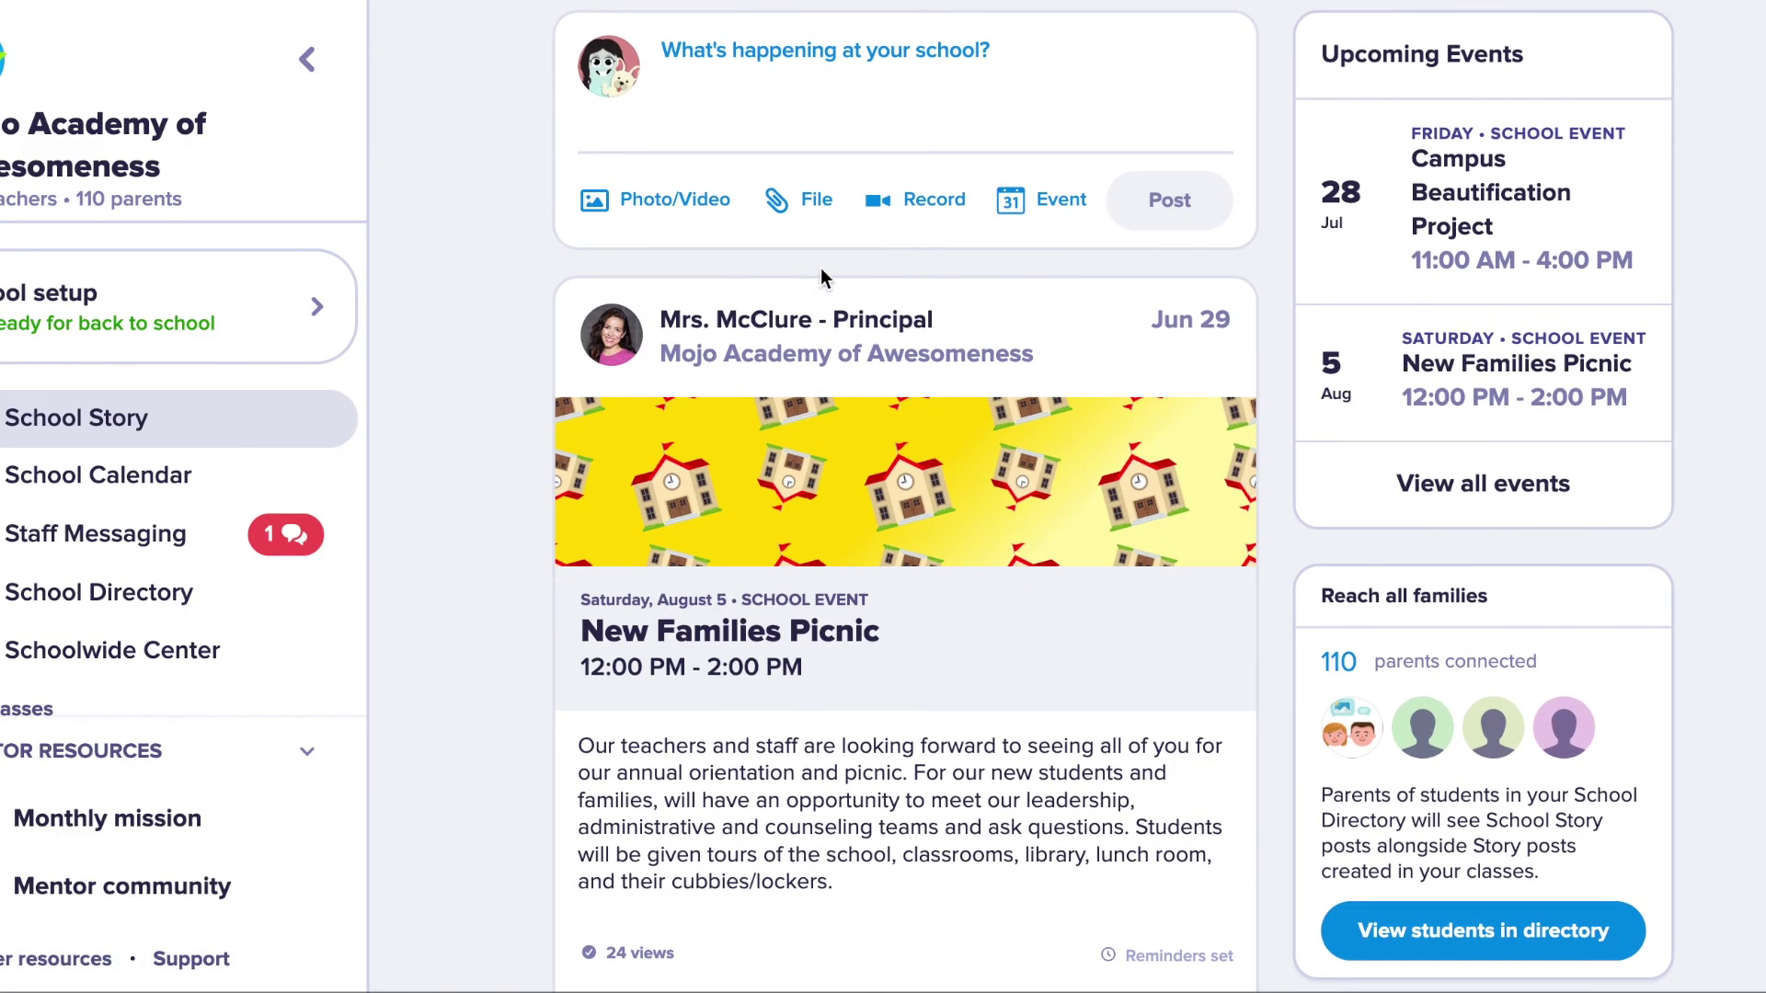
scroll(820, 268, "down", 3)
scroll(821, 272, "down", 5)
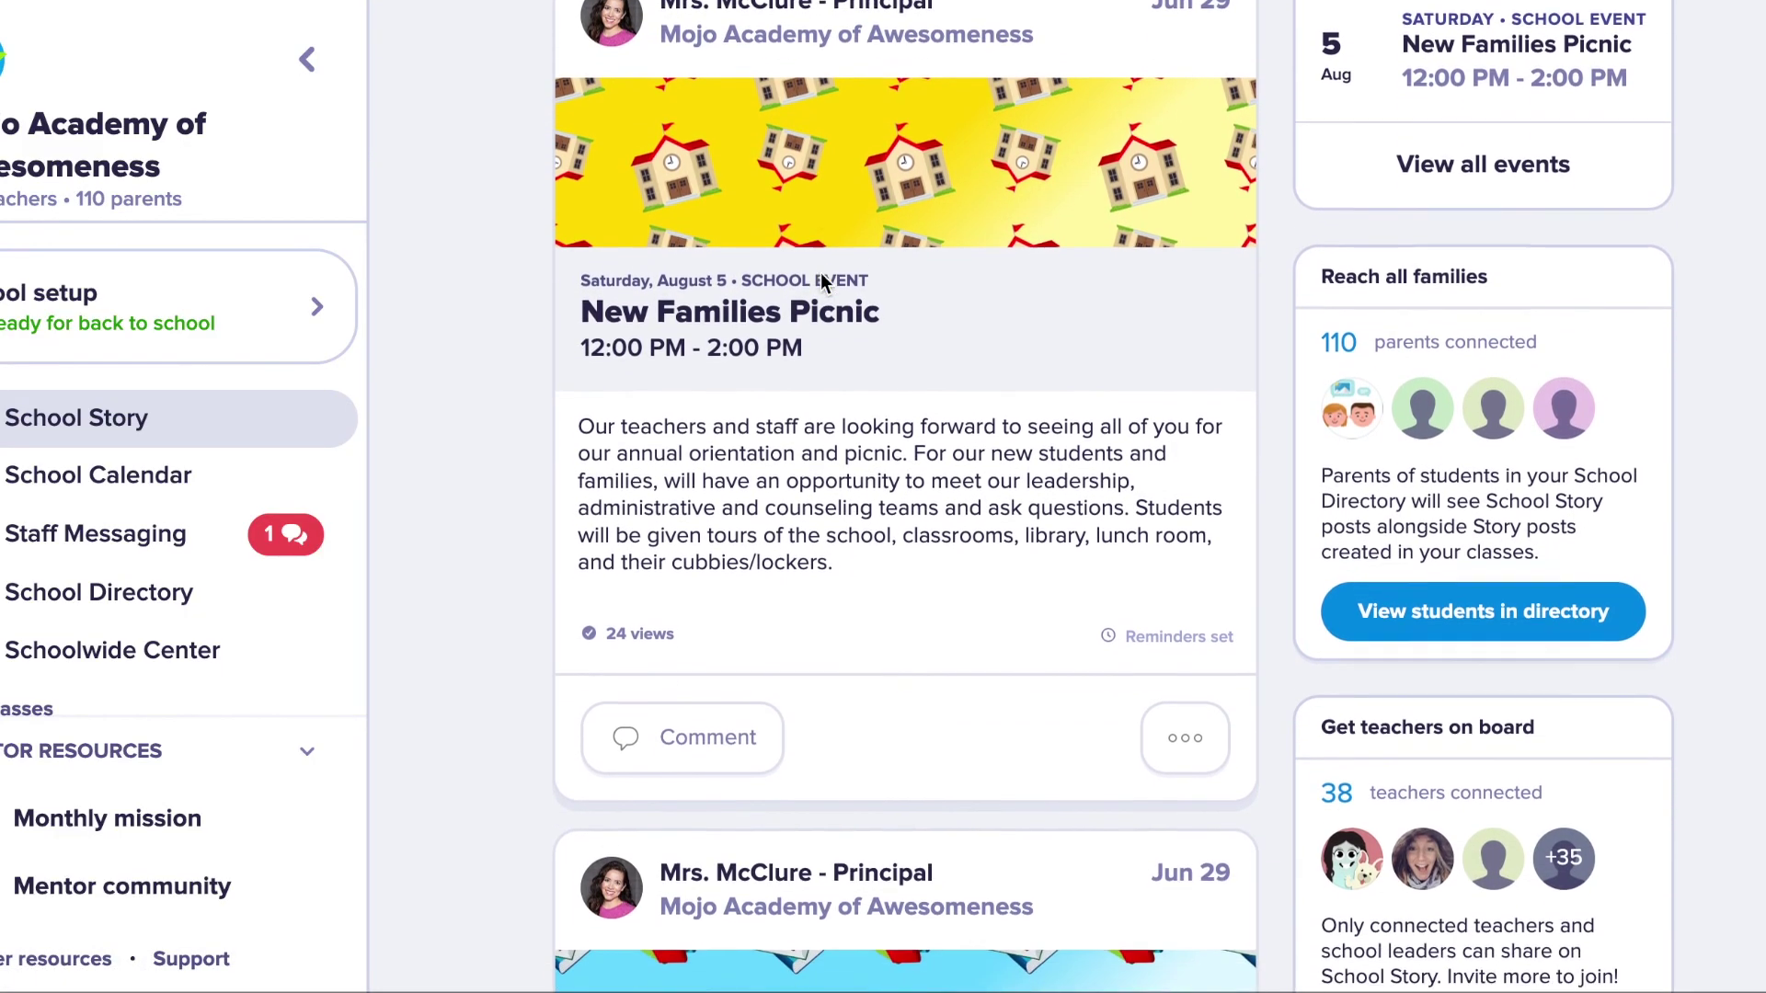
scroll(821, 282, "down", 1)
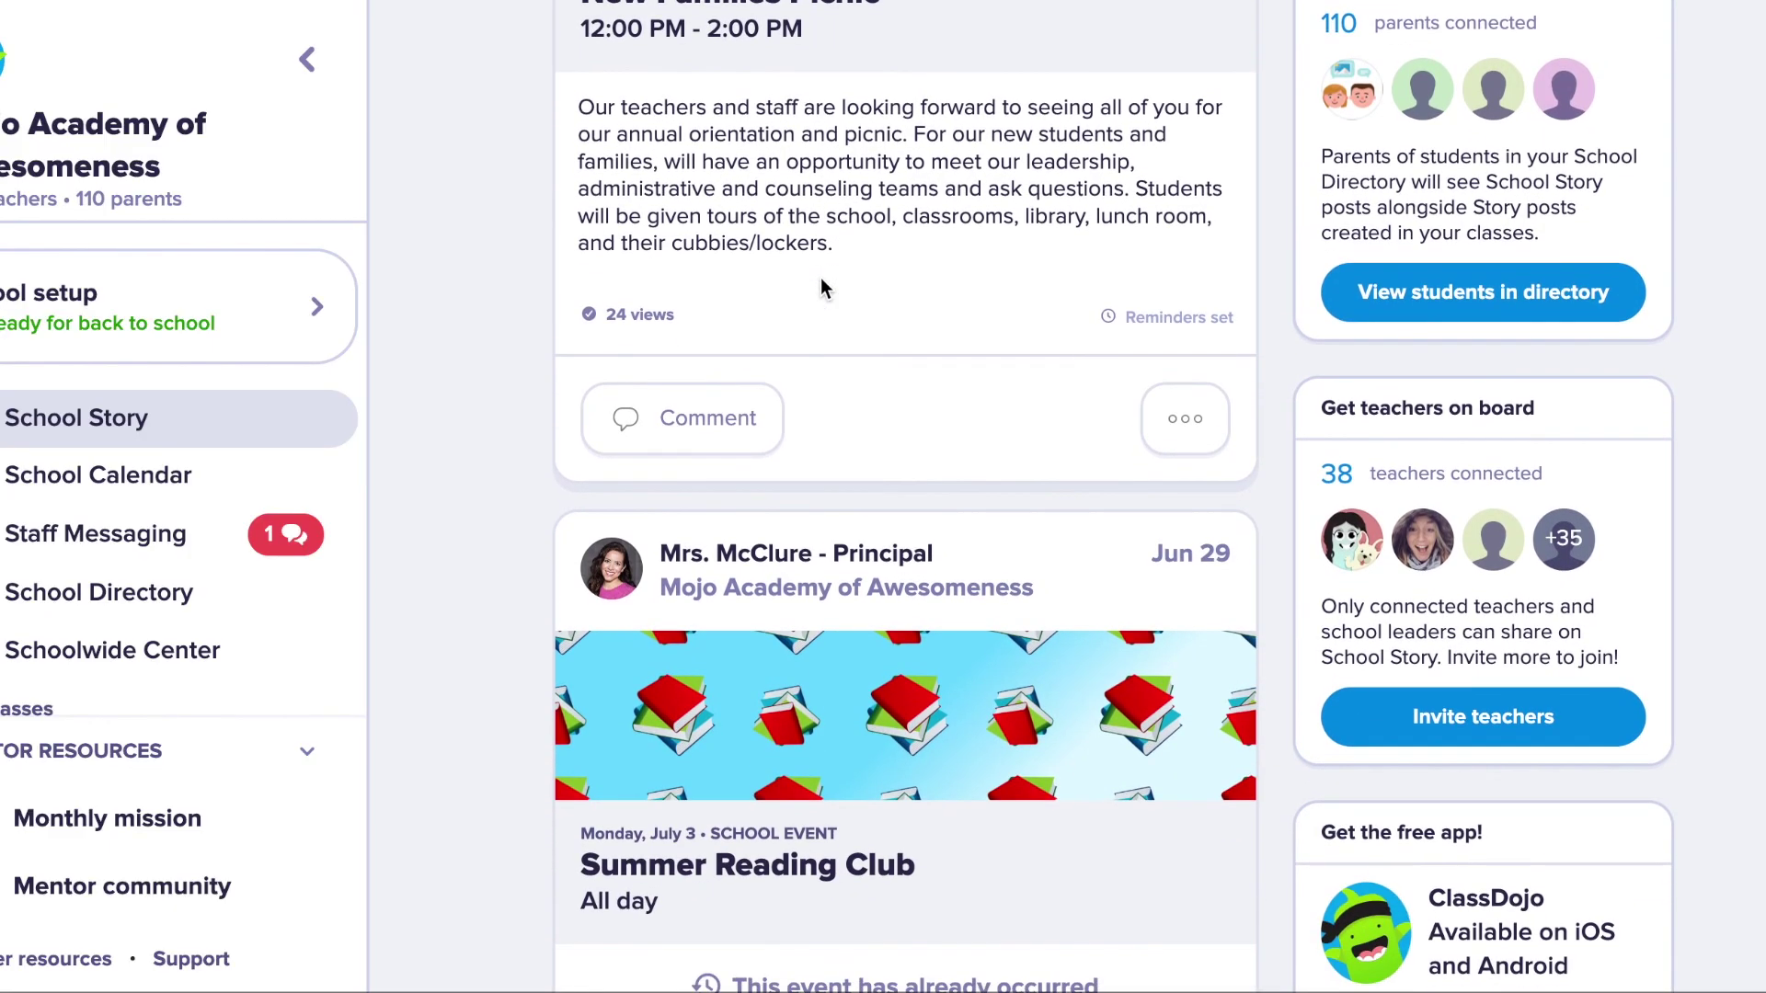
scroll(821, 281, "down", 1)
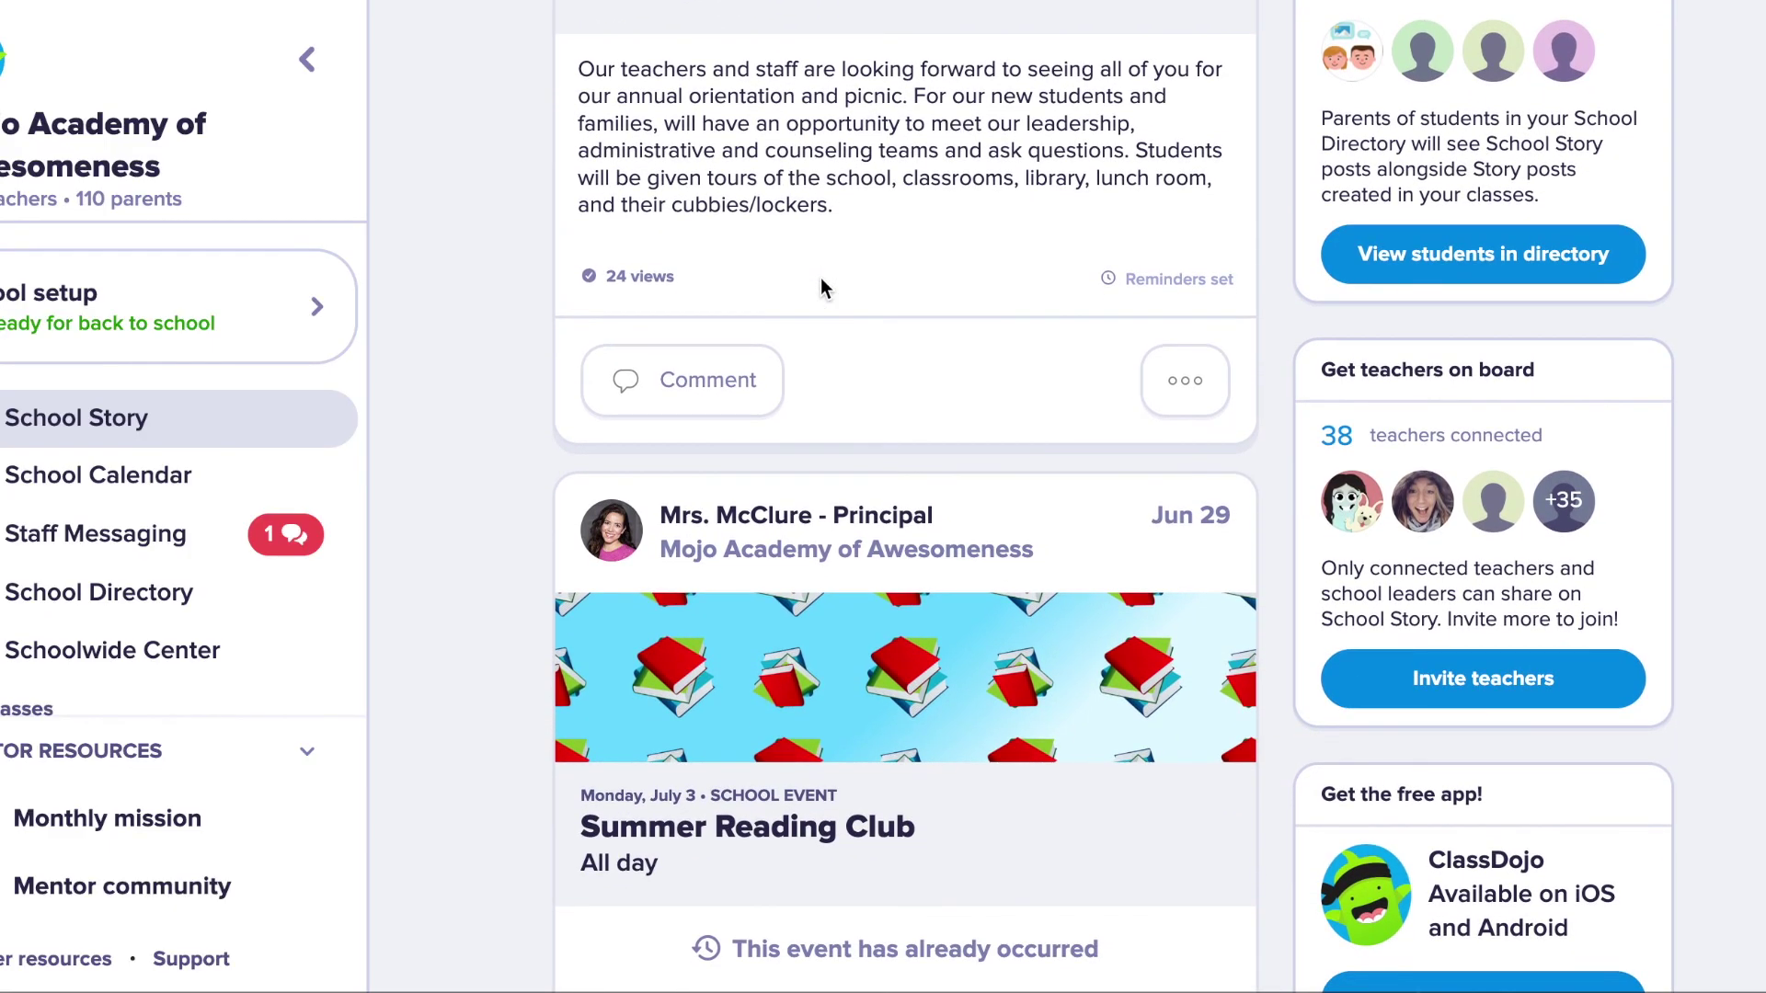
scroll(820, 278, "down", 1)
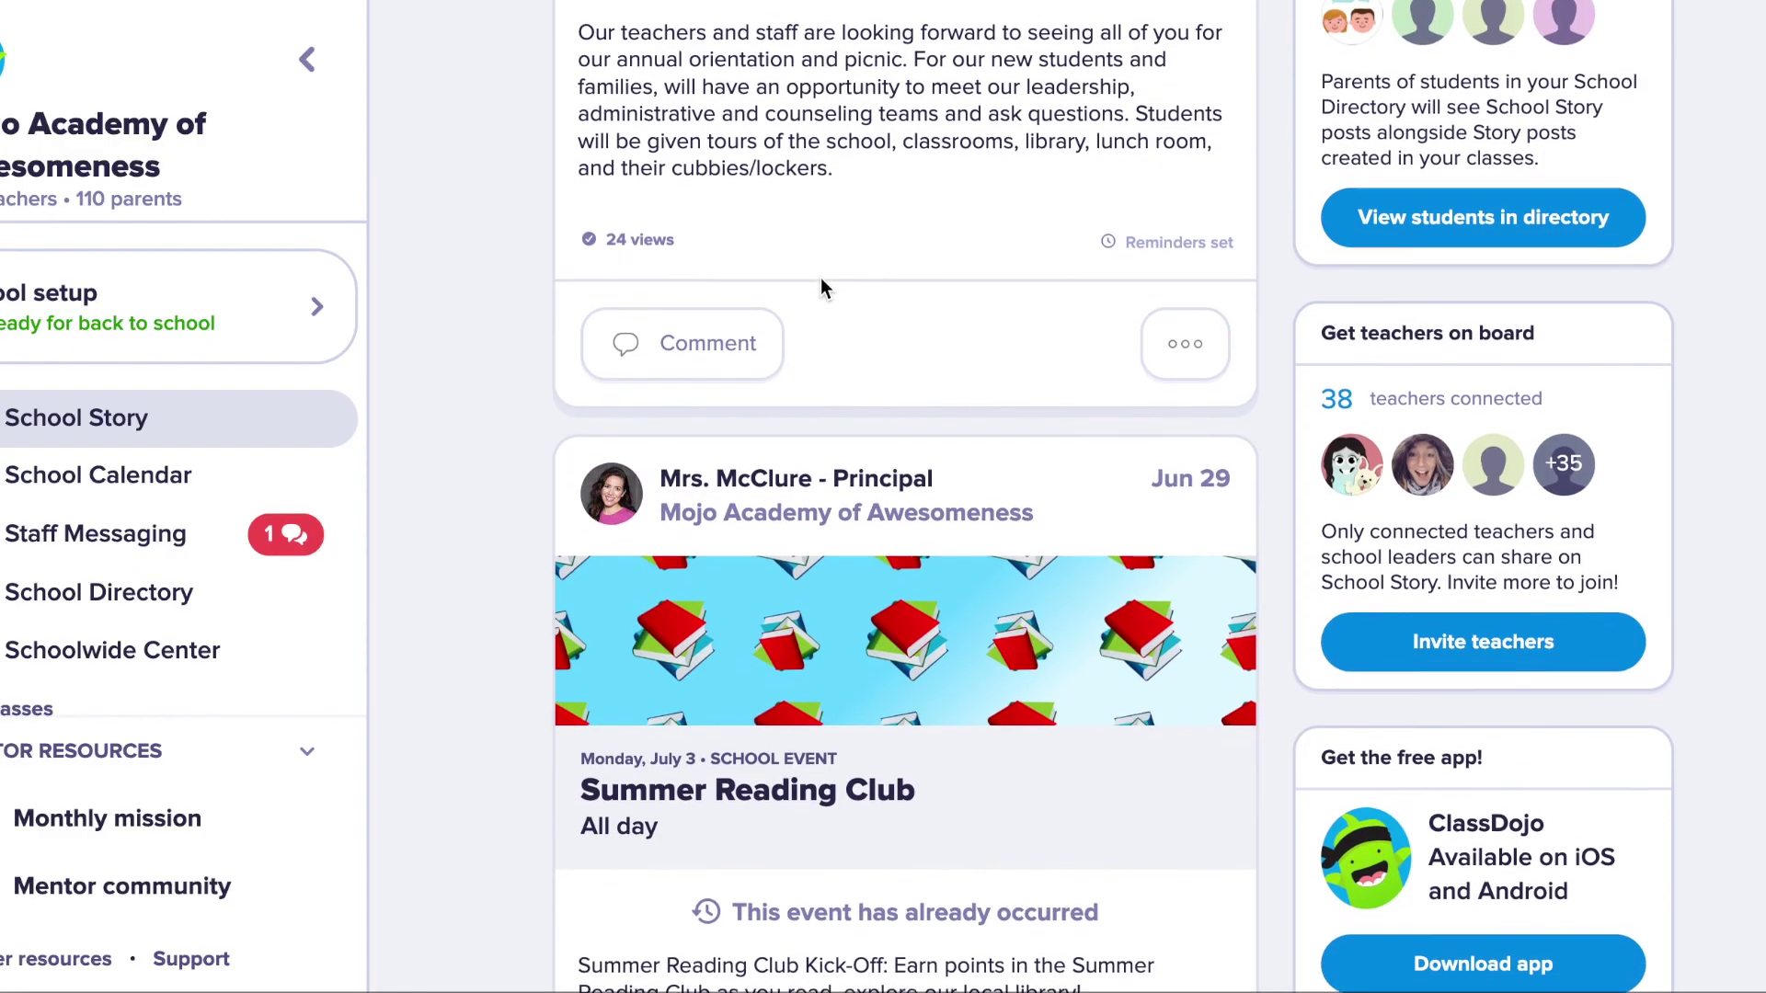
left_click(631, 225)
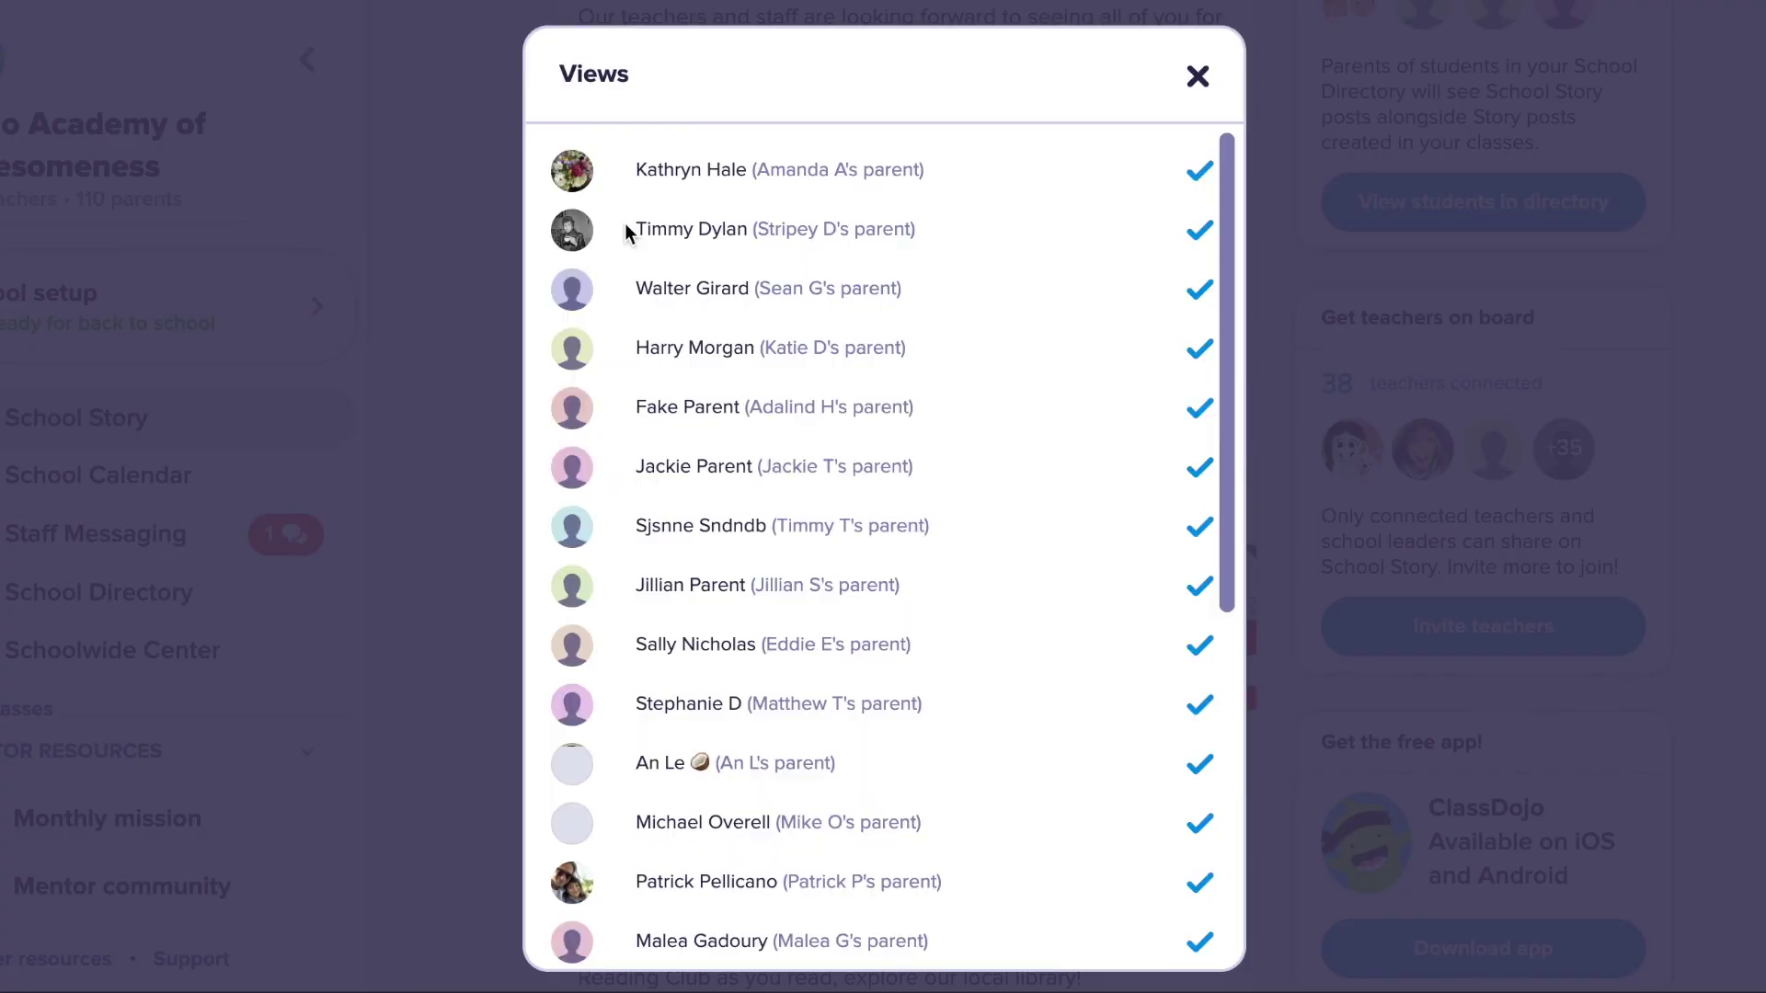
scroll(870, 300, "down", 10)
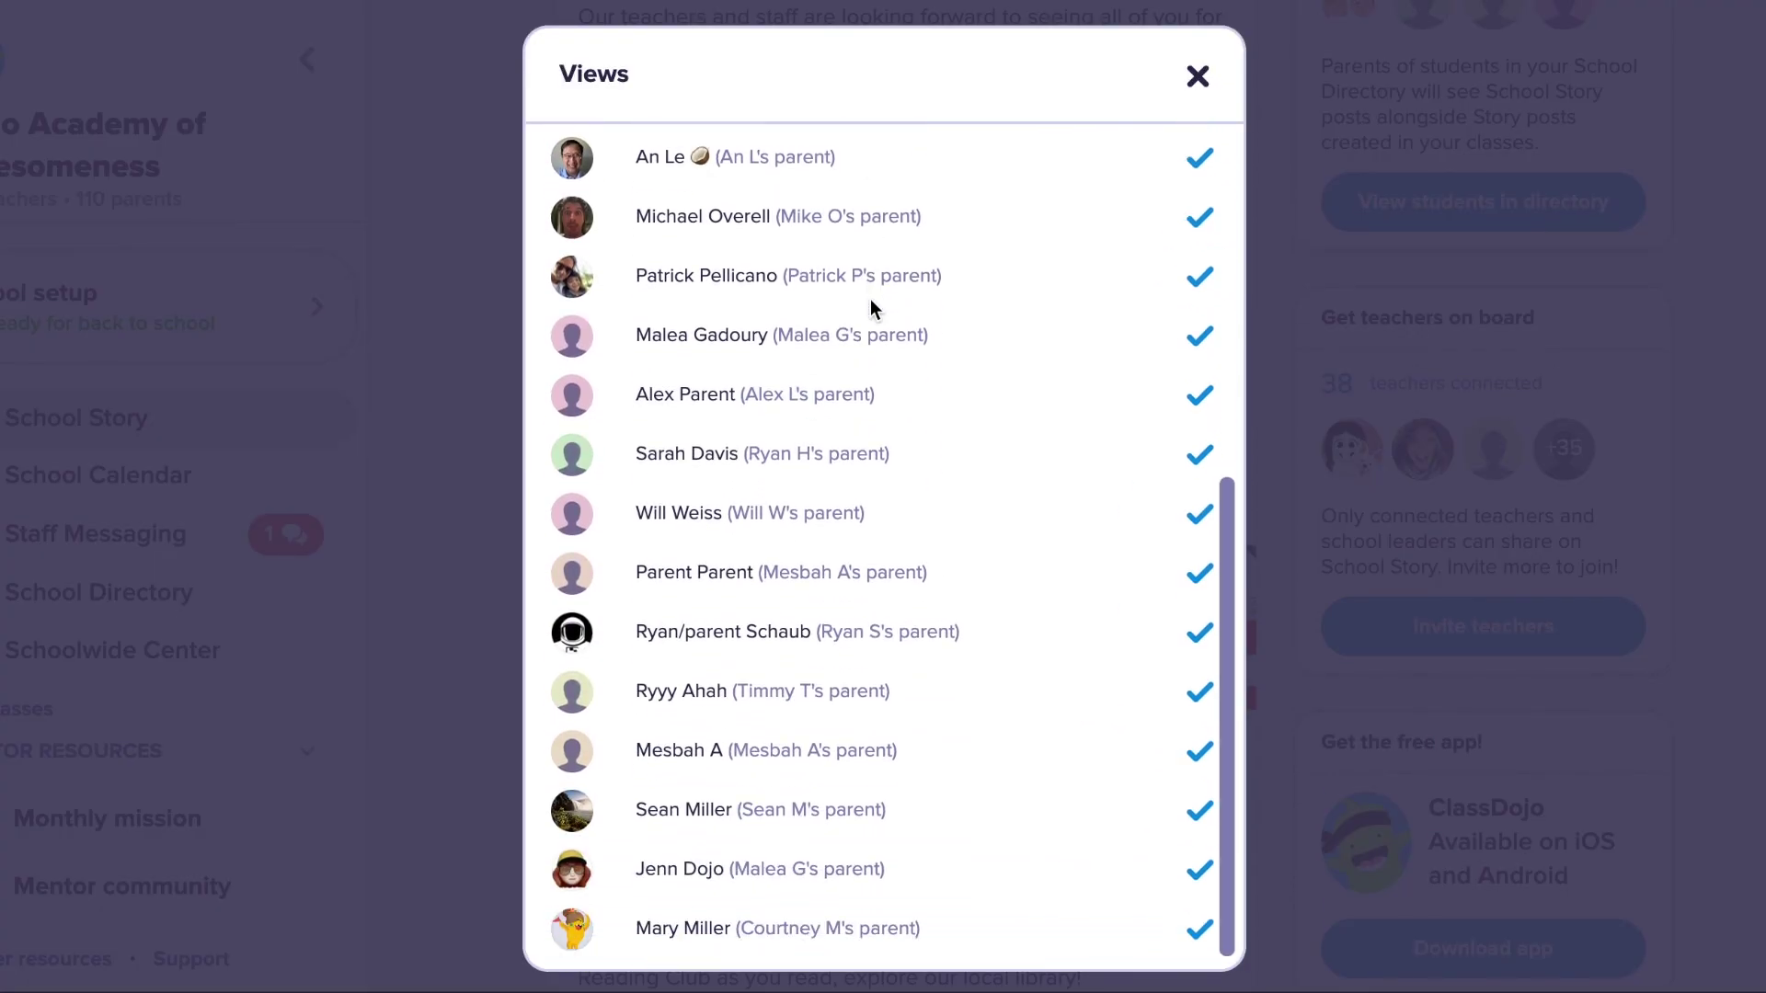
scroll(871, 300, "up", 10)
key("Escape")
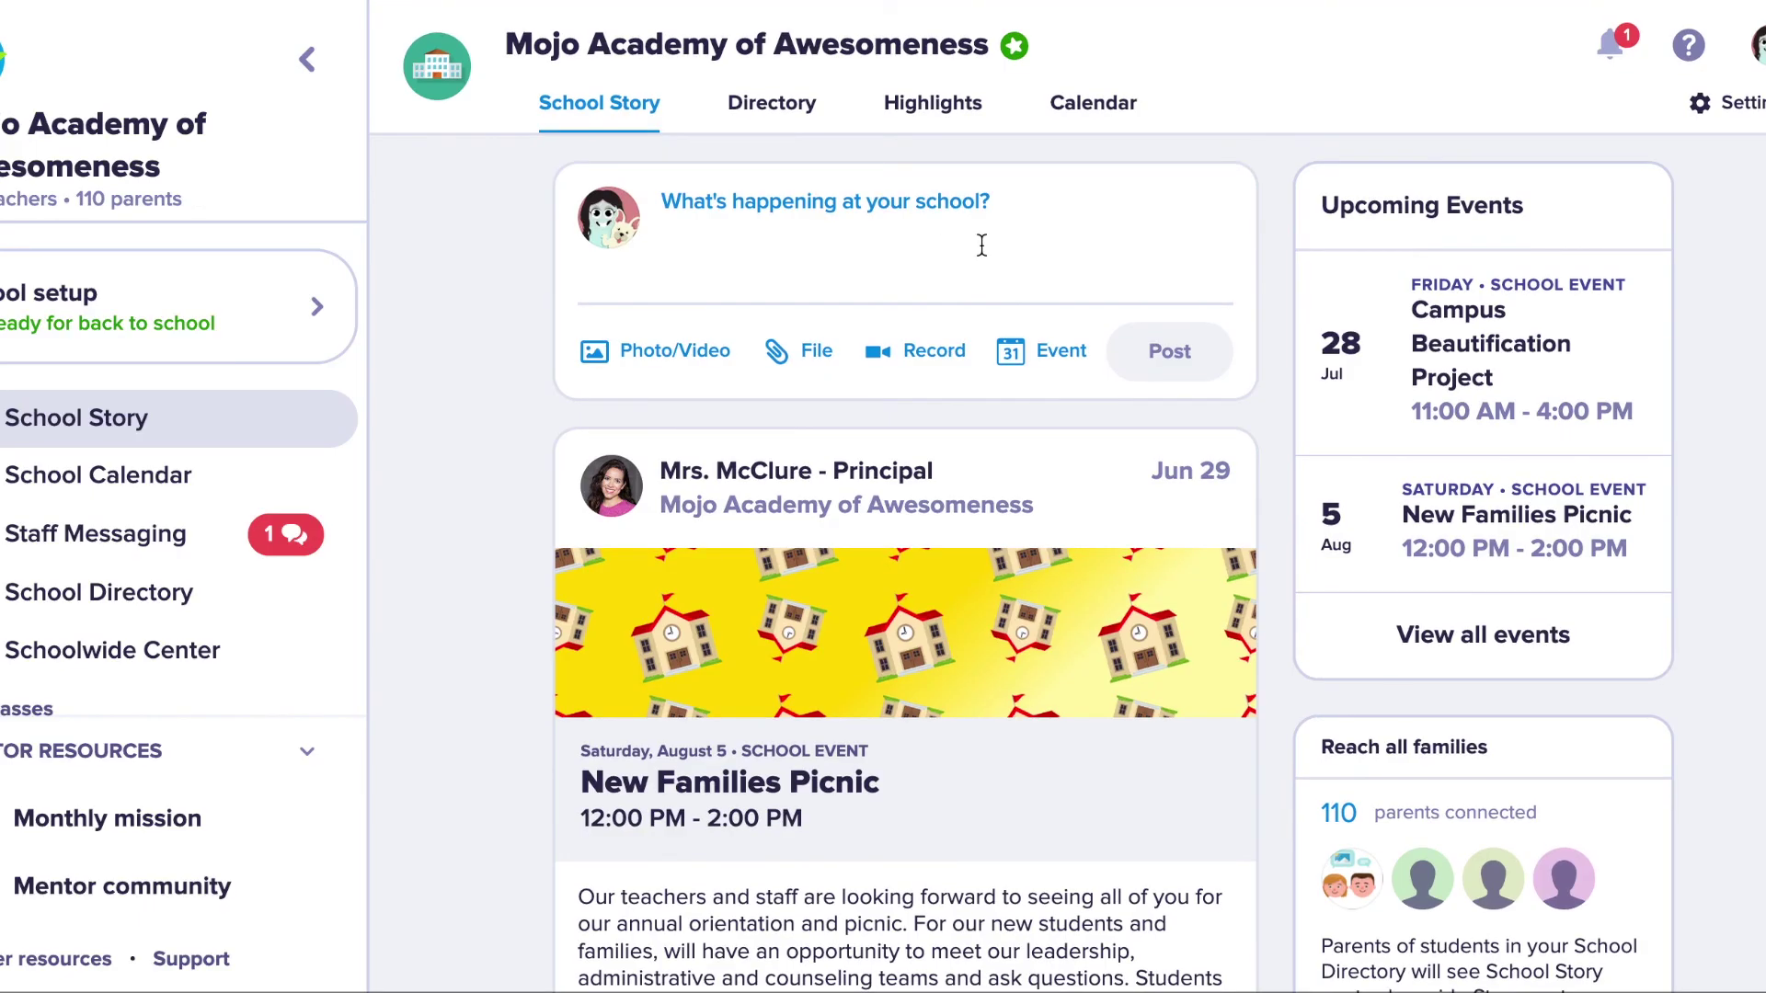
Read the staff group and four-person staff threads, then start teacher sign-up from the homepage.
left_click(80, 539)
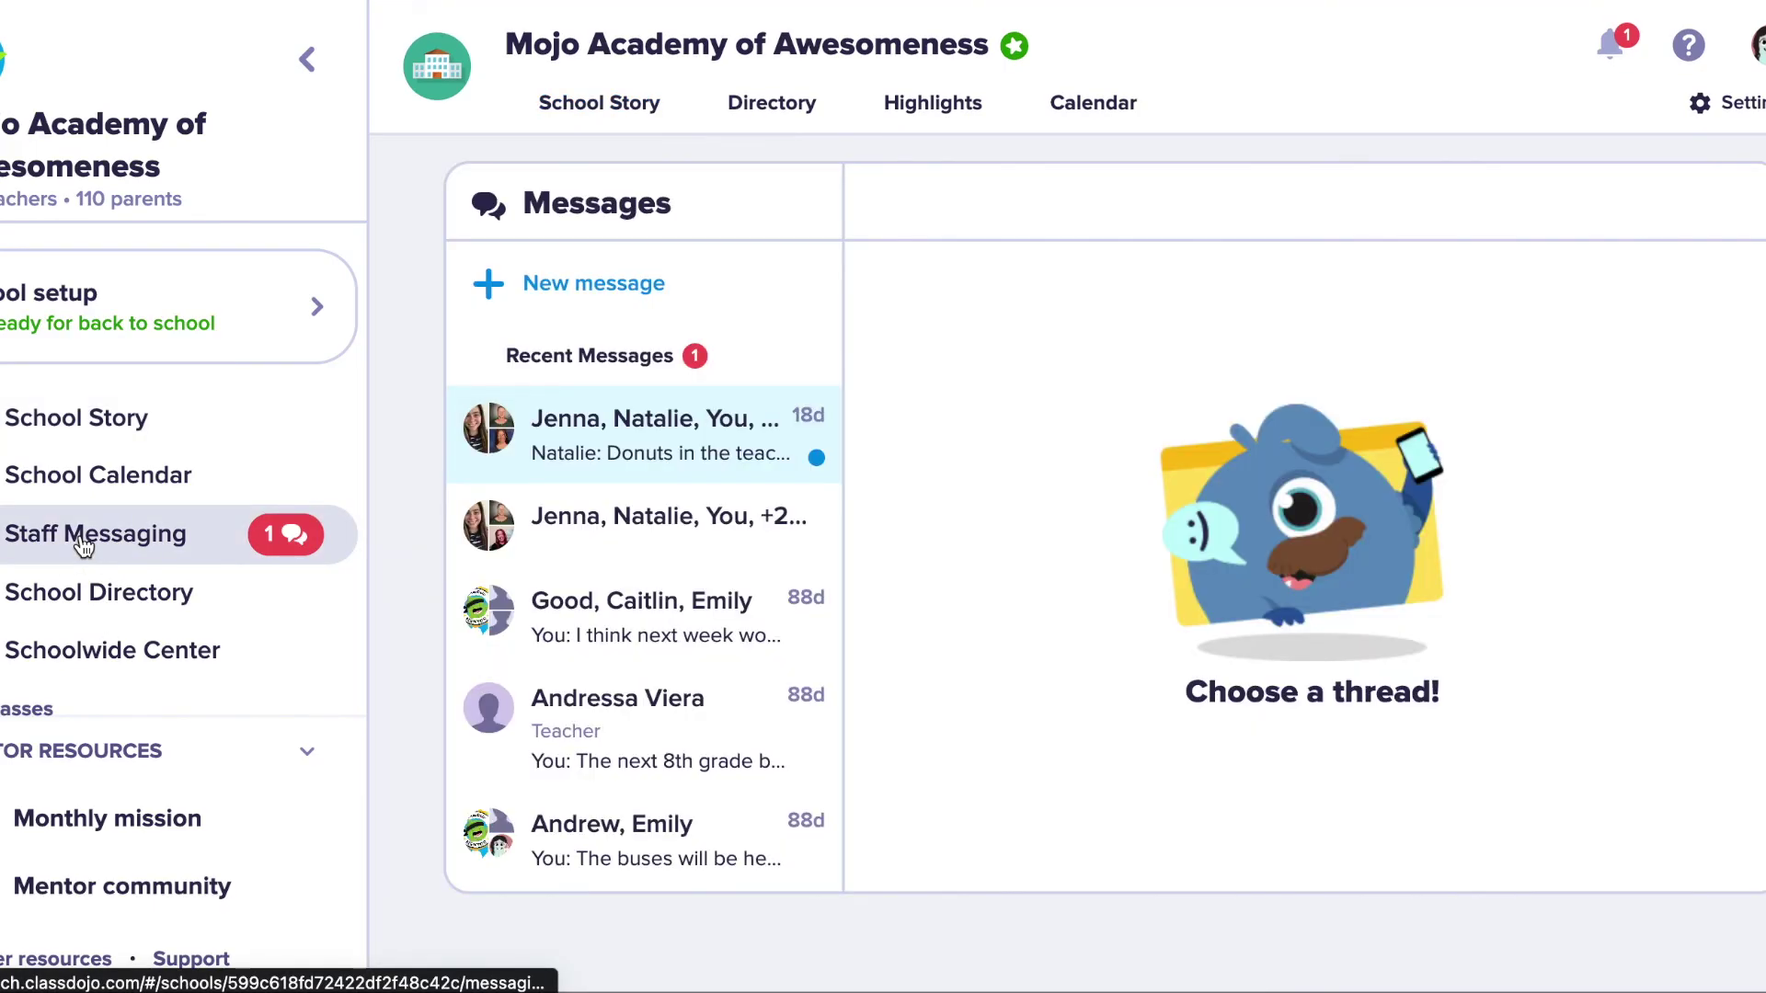
left_click(654, 460)
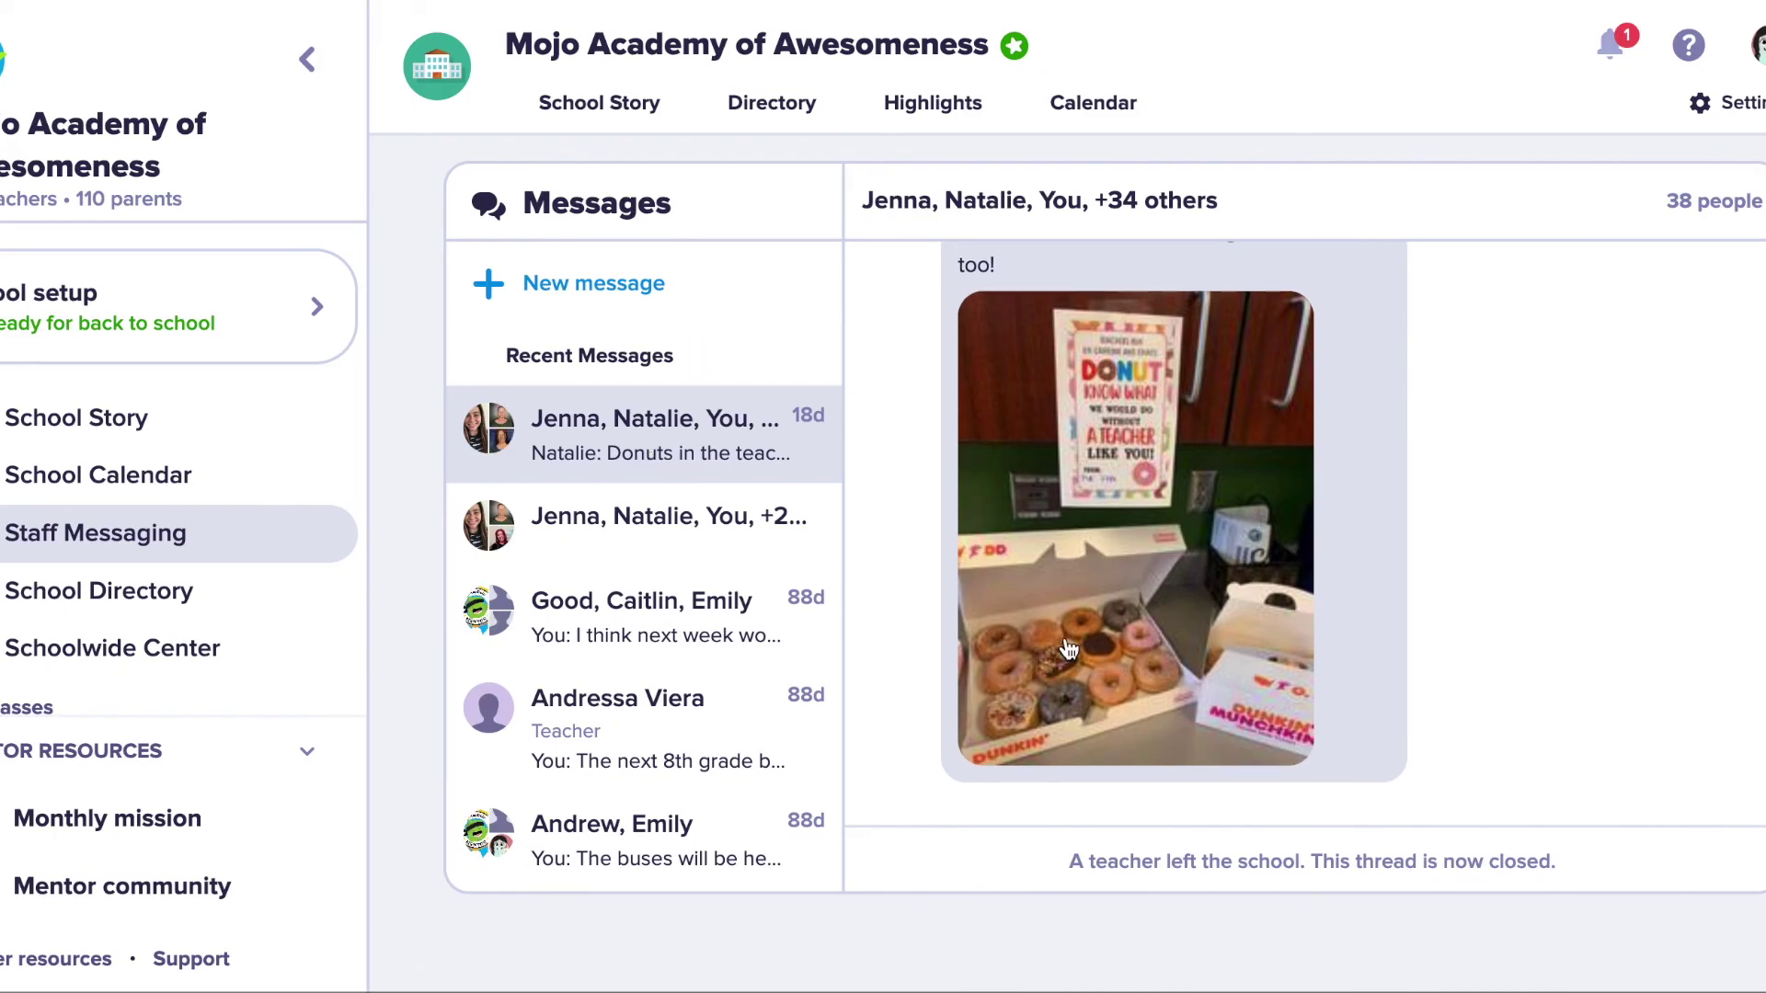
left_click(621, 612)
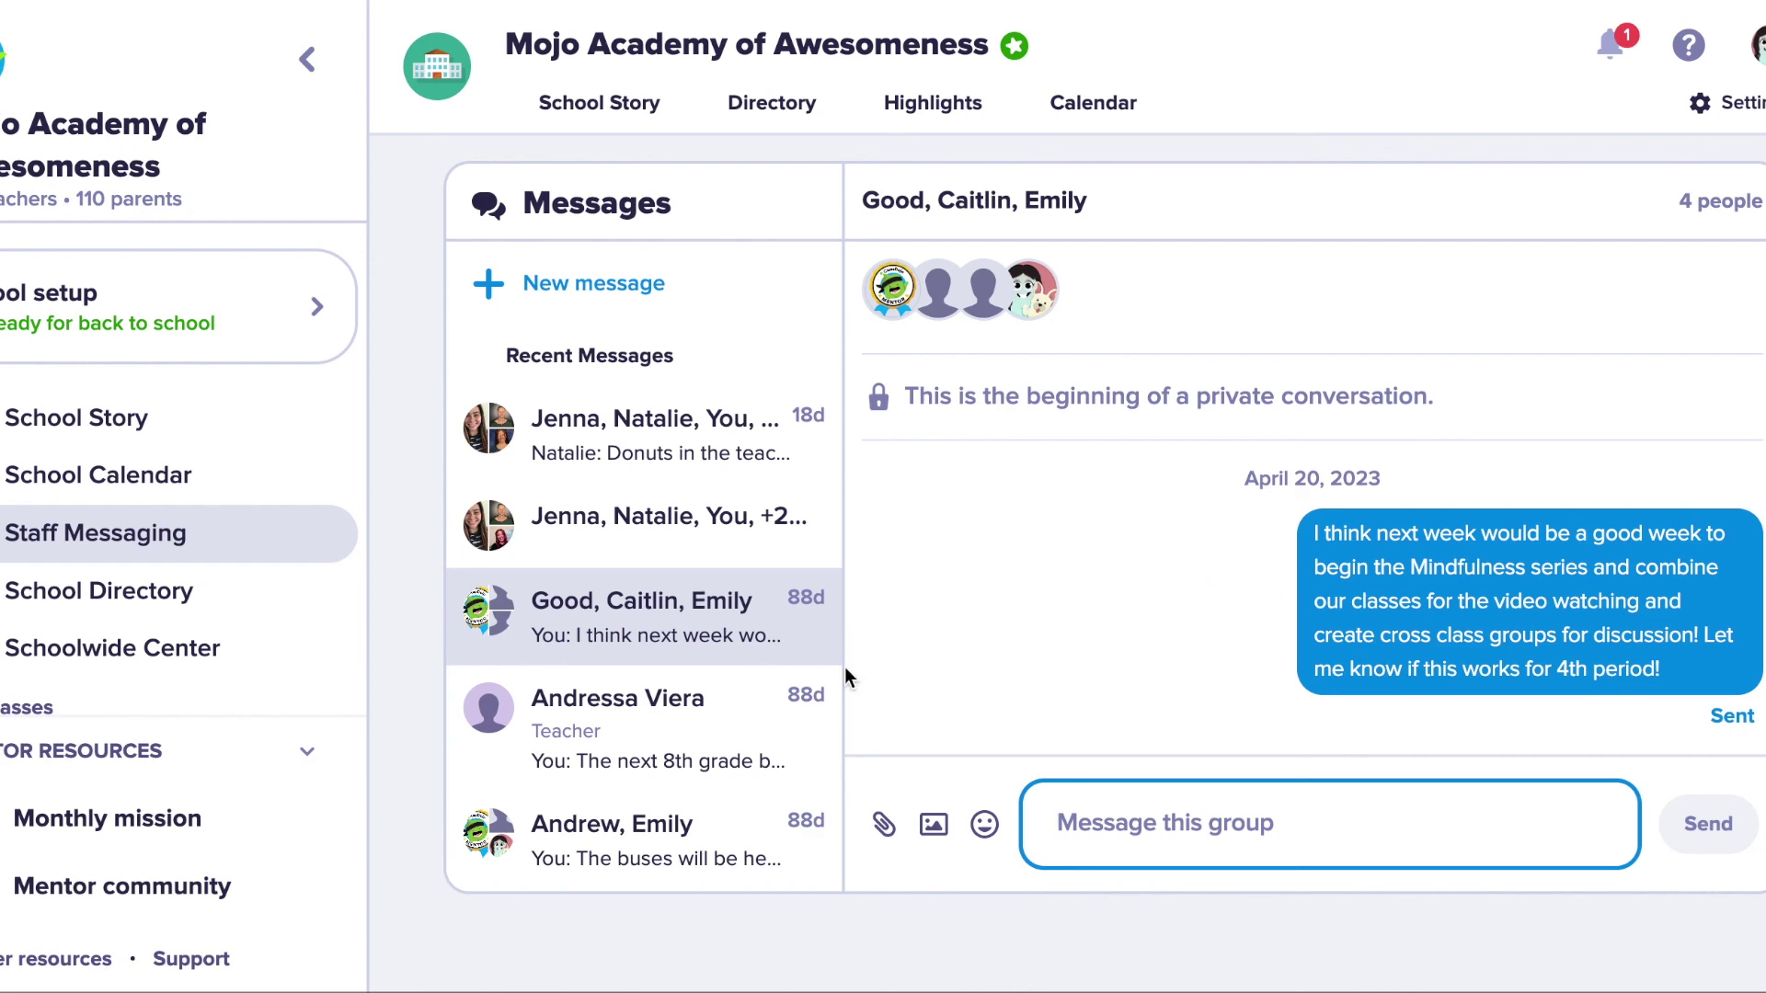
left_click(137, 421)
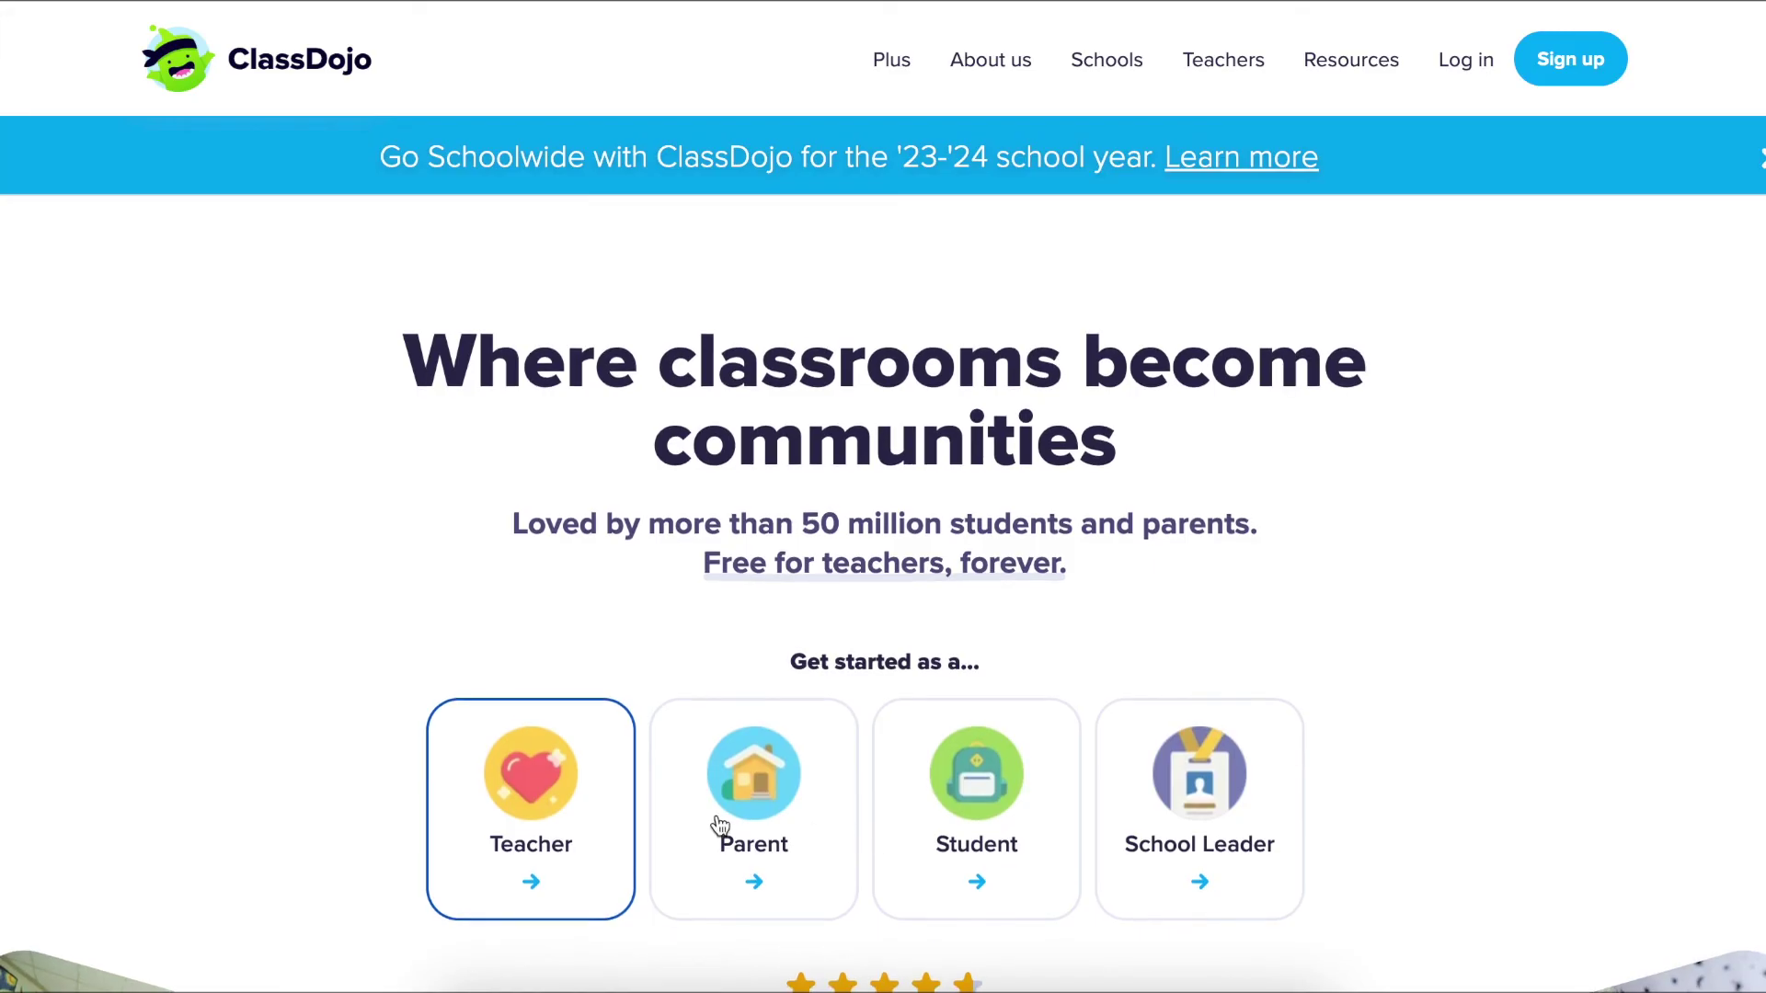
left_click(541, 808)
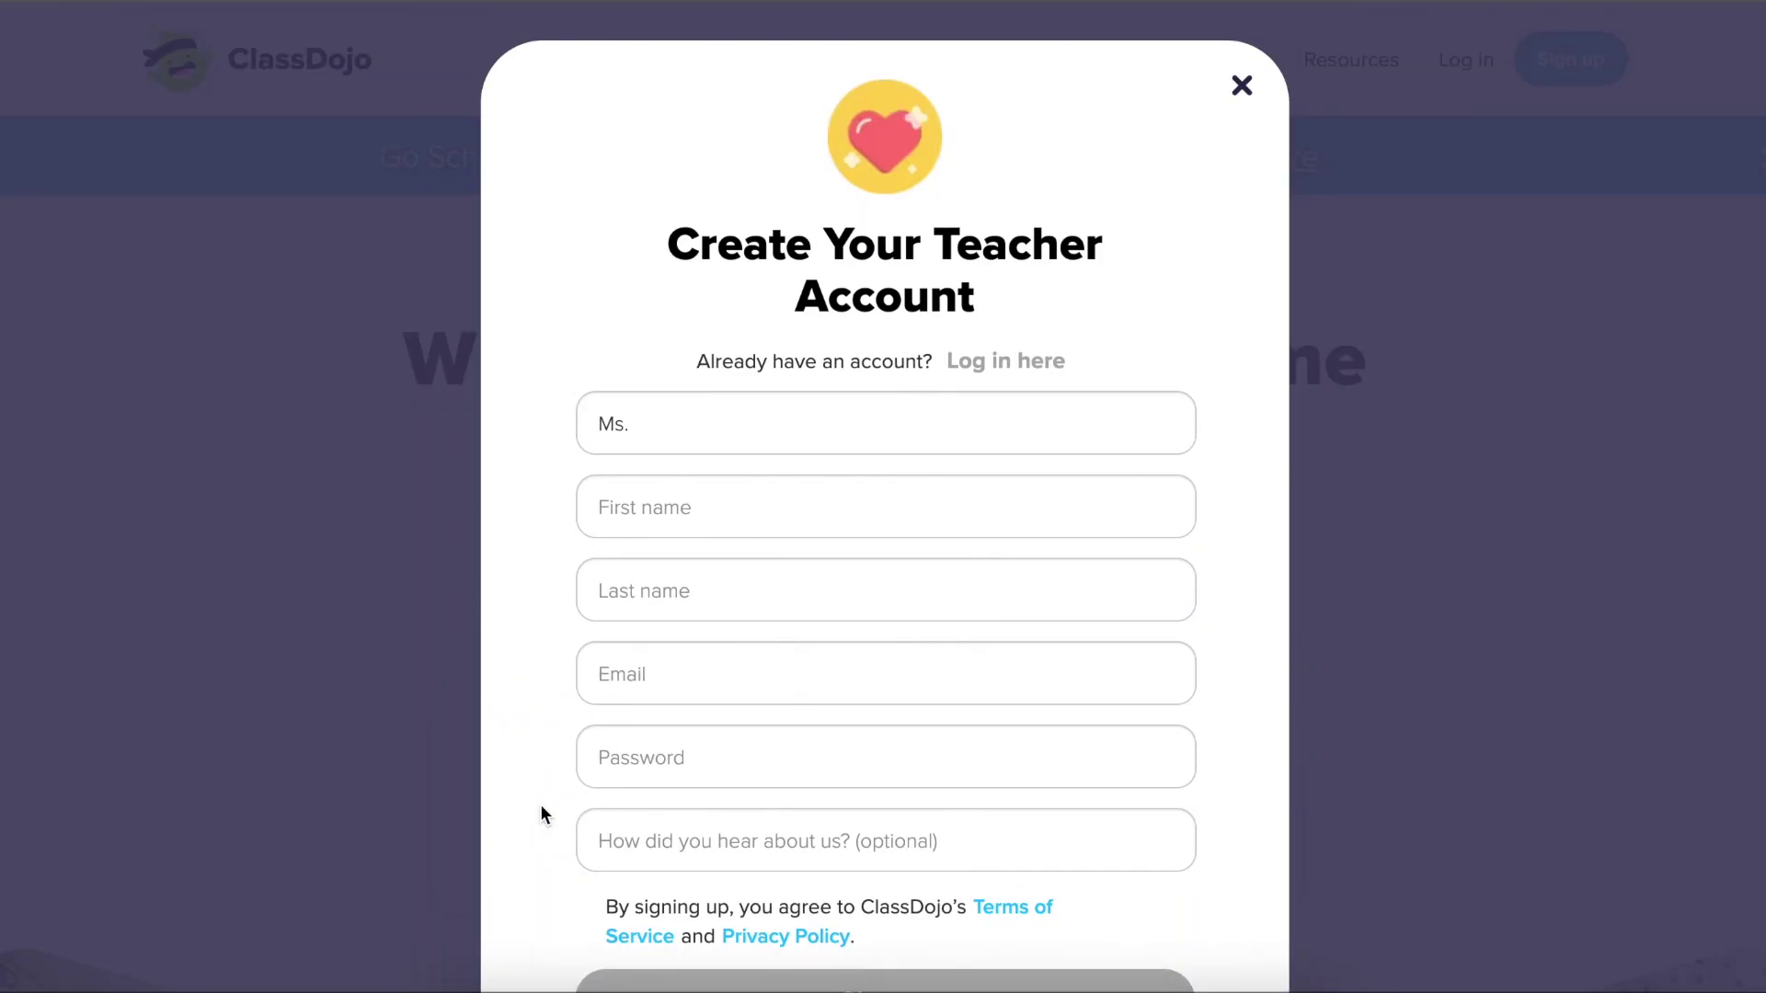